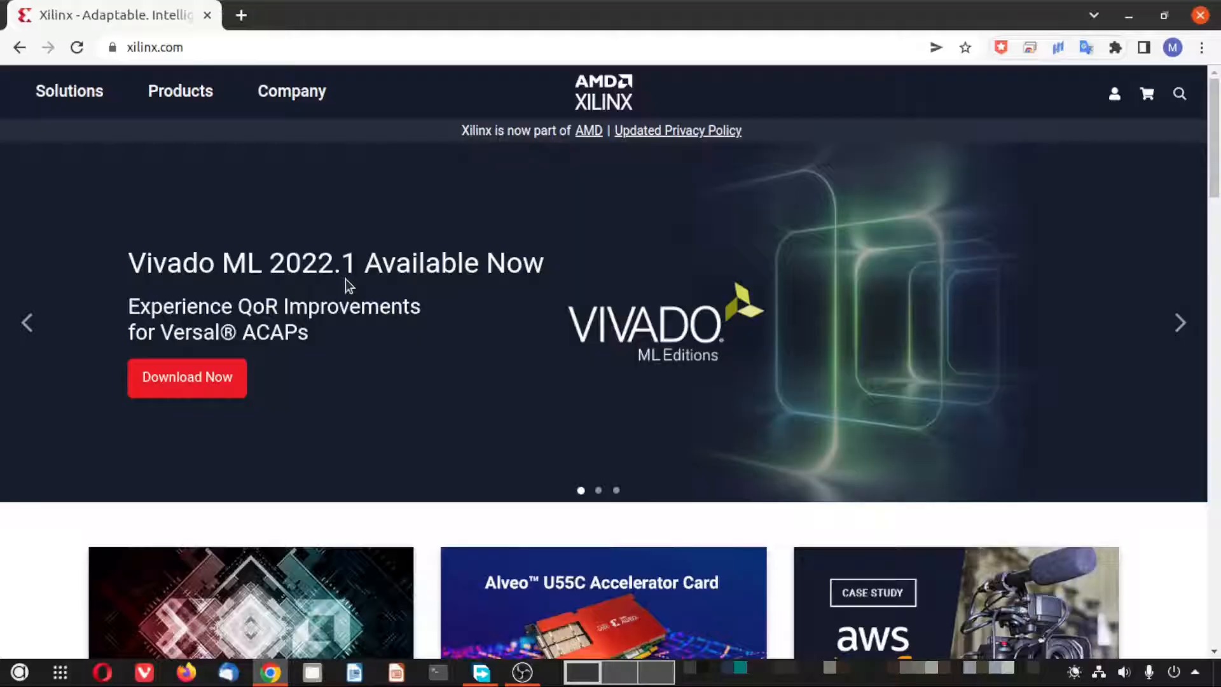
- Sign in to the Xilinx account with the saved credentials from the site's login page
{"action": "left_click", "coordinate": [1115, 95]}
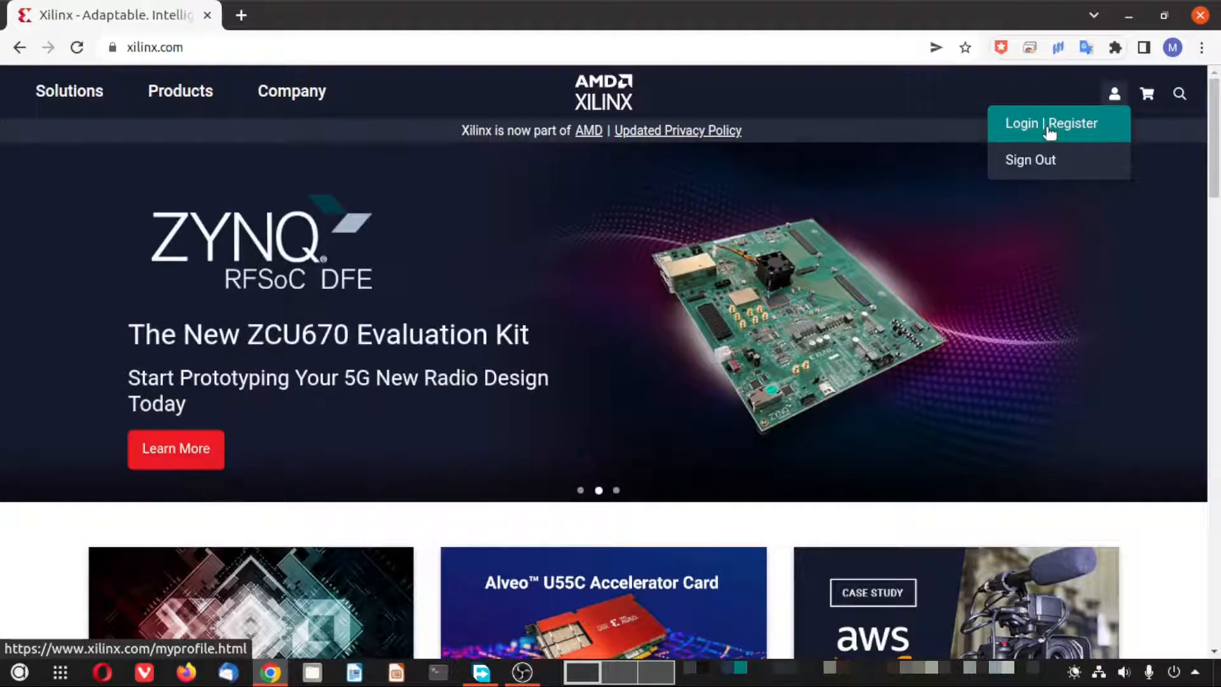
{"action": "left_click", "coordinate": [1049, 127]}
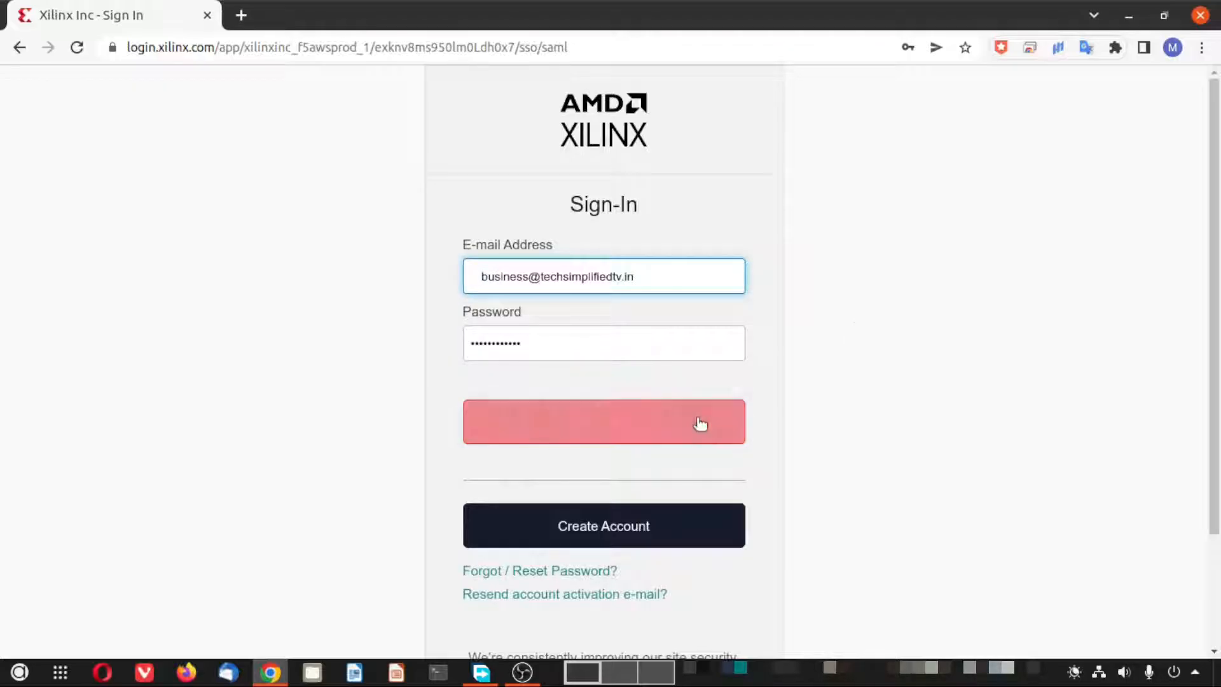
{"action": "left_click", "coordinate": [567, 524]}
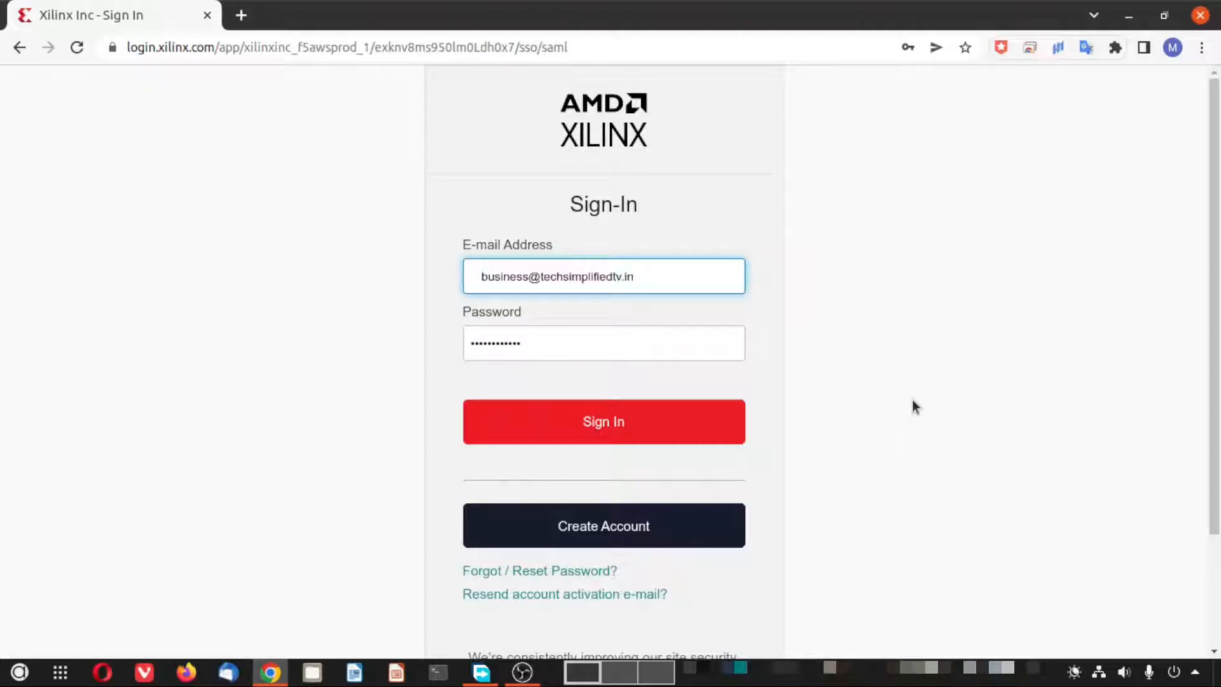
{"action": "left_click", "coordinate": [607, 424]}
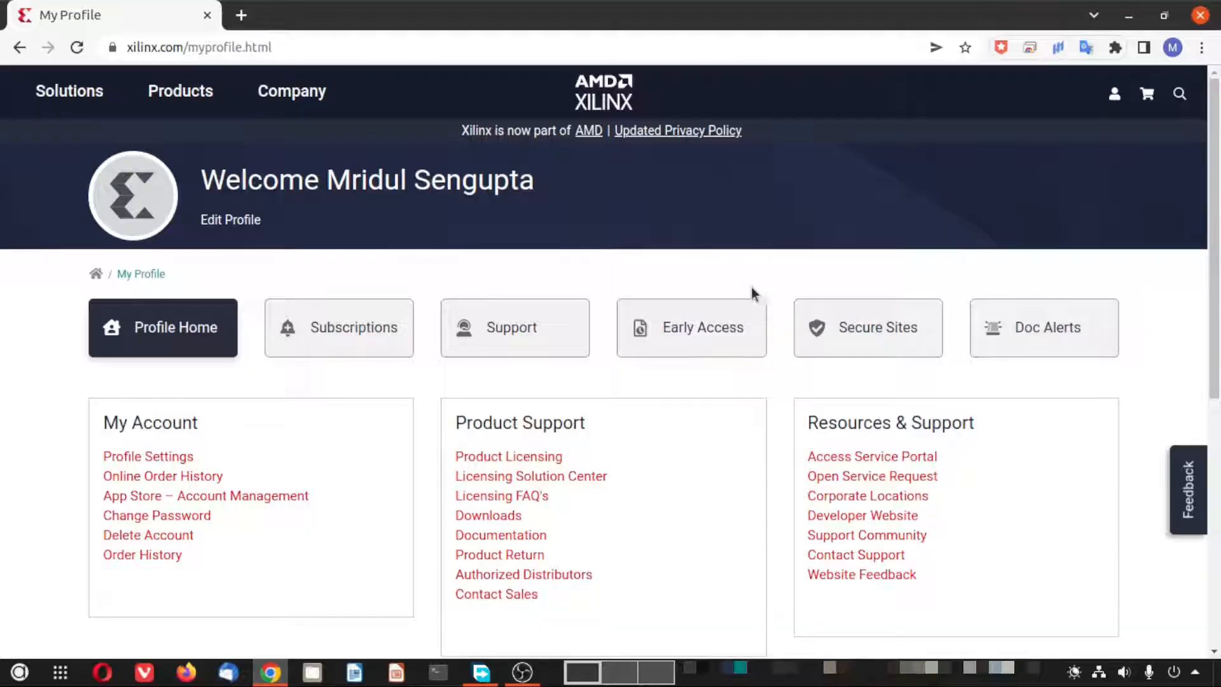
- Open the Downloads page from the Product Support section of the account profile
{"action": "scroll", "coordinate": [1148, 322], "scroll_direction": "down", "scroll_amount": 1}
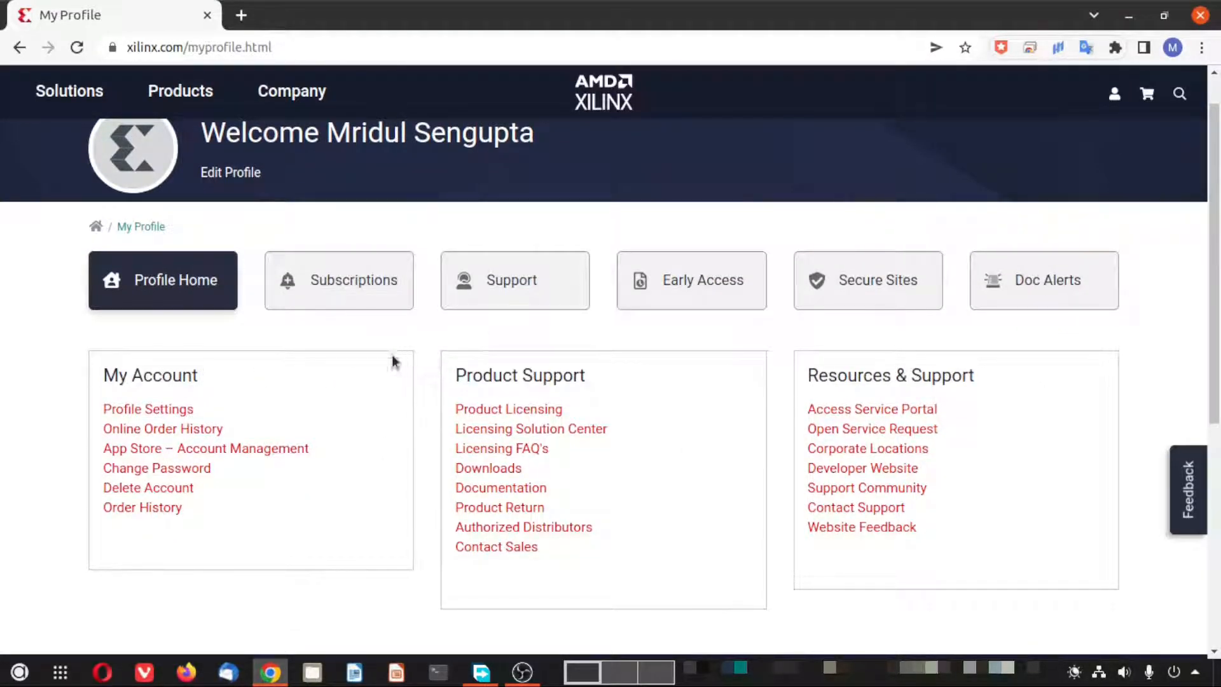
{"action": "scroll", "coordinate": [301, 288], "scroll_direction": "up", "scroll_amount": 1}
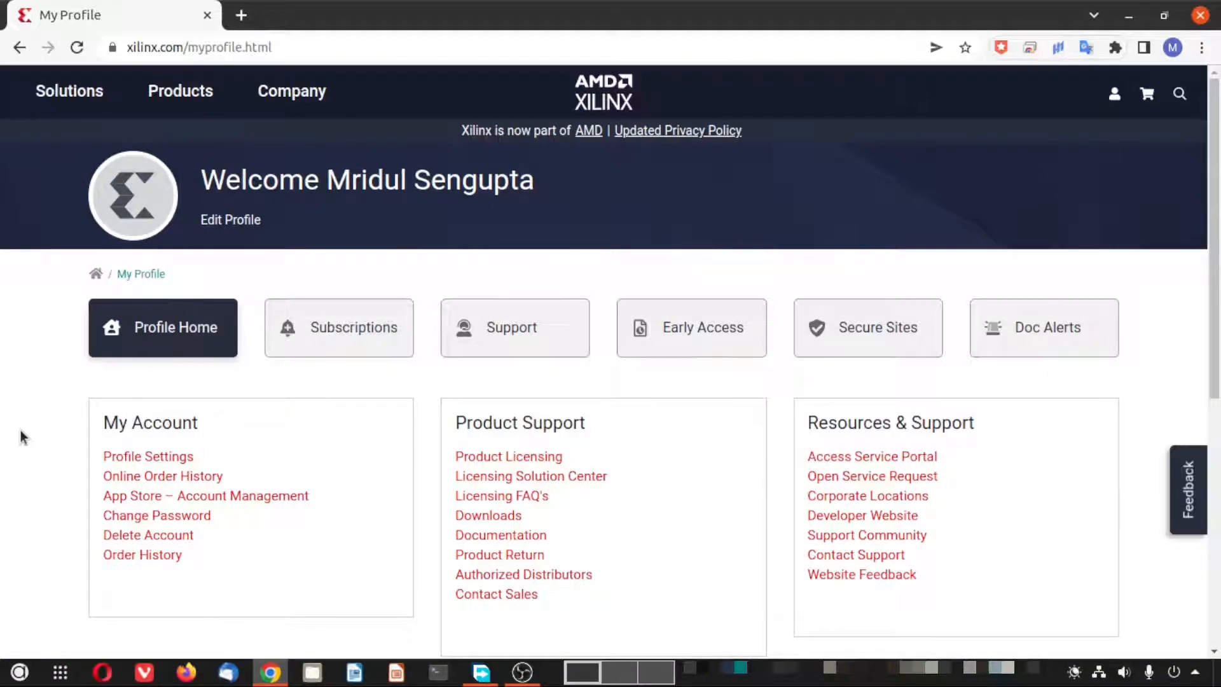
{"action": "scroll", "coordinate": [59, 425], "scroll_direction": "down", "scroll_amount": 3}
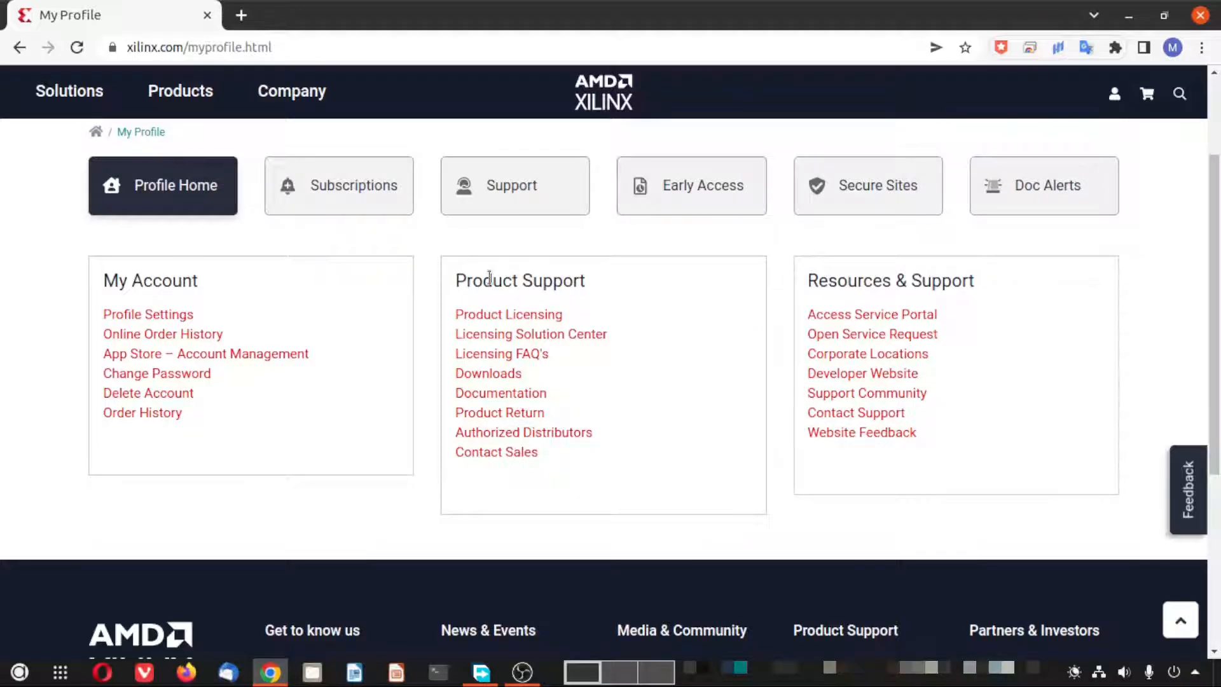
{"action": "left_click_drag", "start_coordinate": [454, 288], "coordinate": [609, 288]}
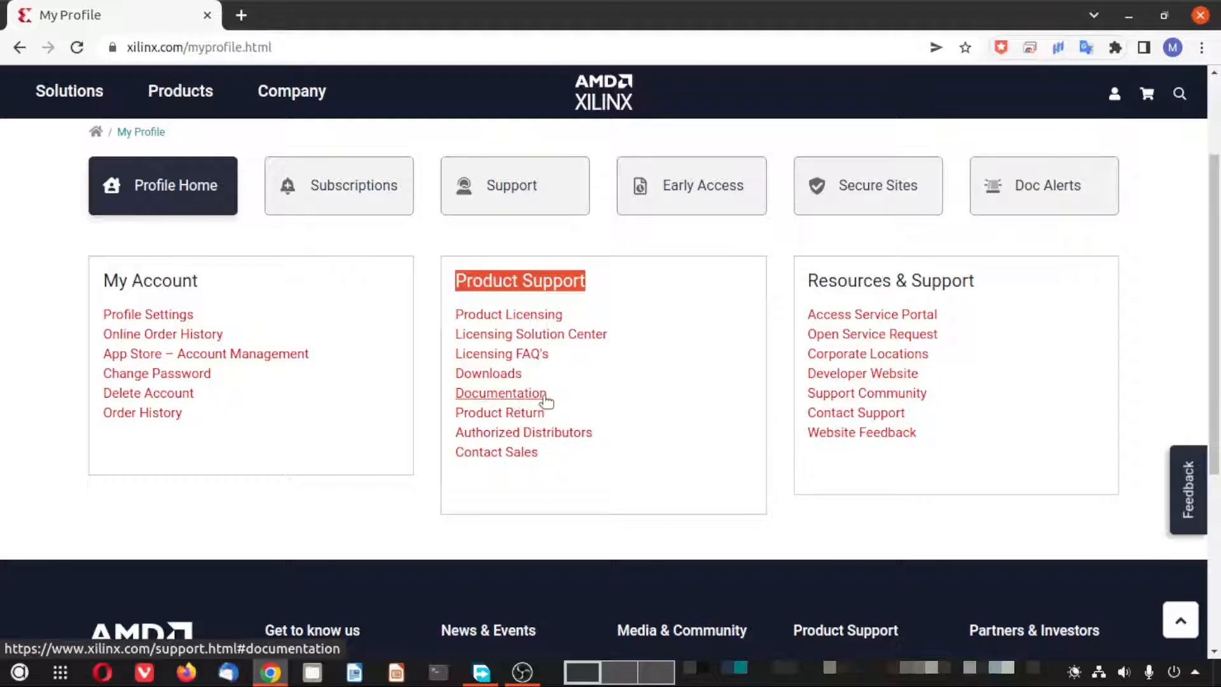
{"action": "left_click", "coordinate": [503, 375]}
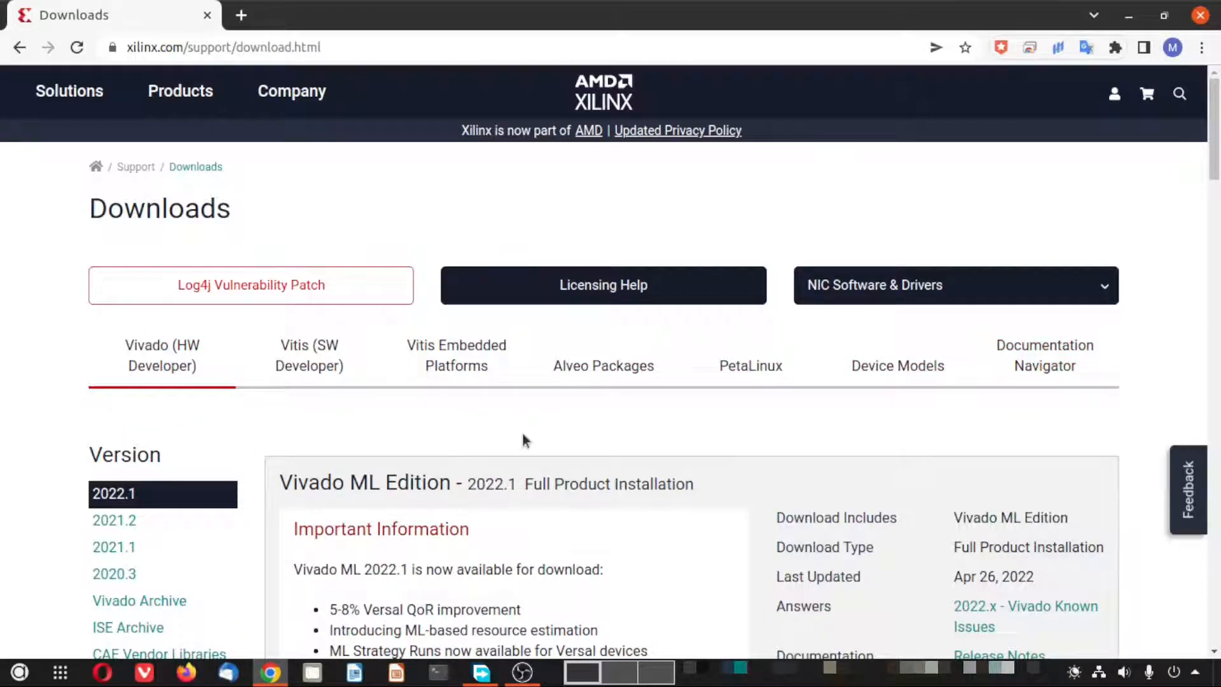
- Bring up Free Download Manager to check its active downloads and minimise it again
{"action": "scroll", "coordinate": [524, 434], "scroll_direction": "down", "scroll_amount": 3}
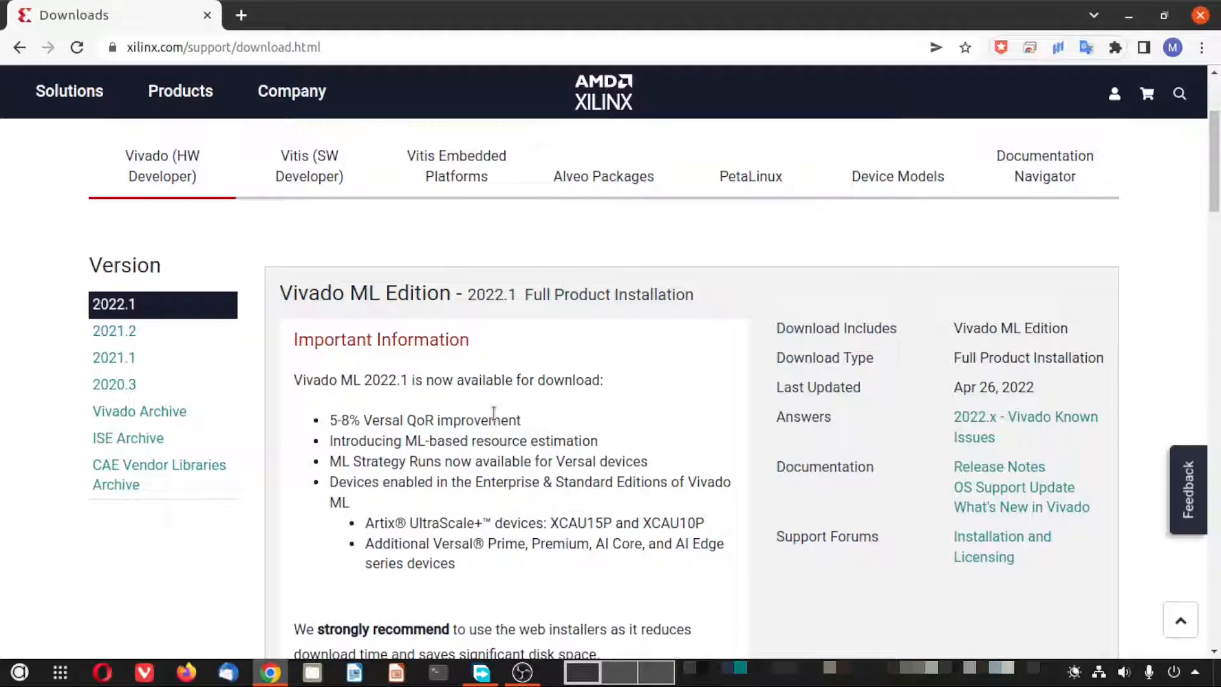
{"action": "left_click", "coordinate": [482, 672]}
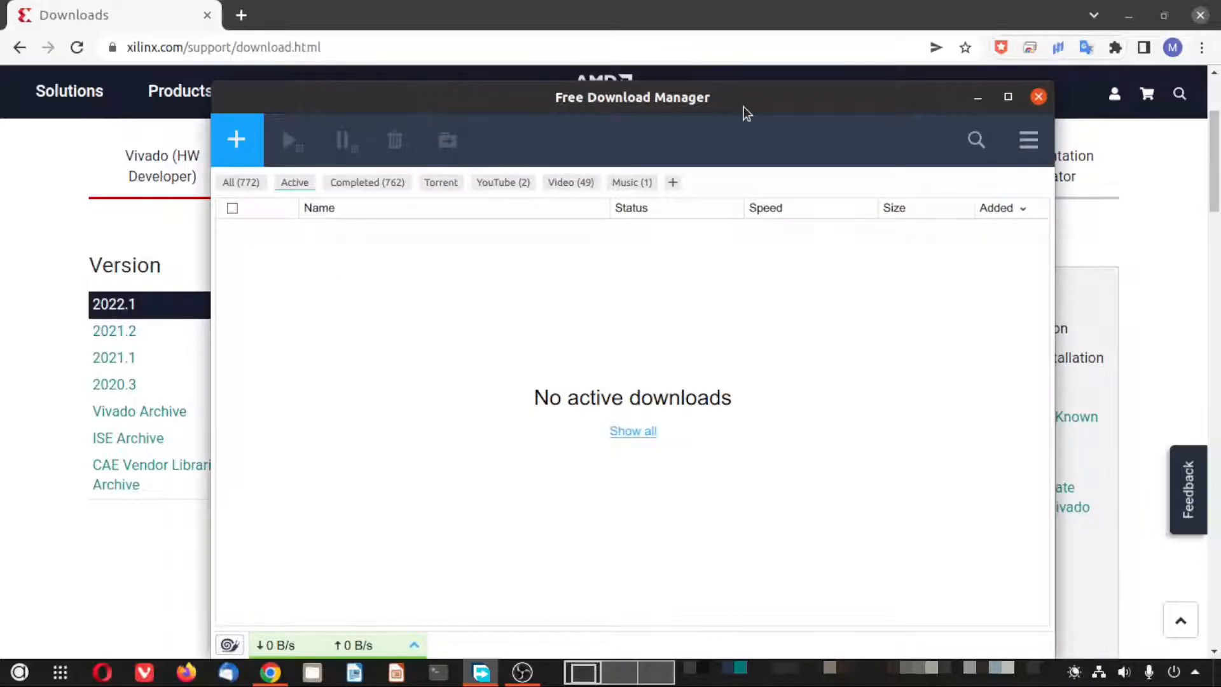
{"action": "left_click", "coordinate": [978, 97]}
- Examine the Vivado ML 2022.1 release notes and the available Windows, Linux and SFD Xilinx Unified Installer packages
{"action": "scroll", "coordinate": [412, 381], "scroll_direction": "down", "scroll_amount": 5}
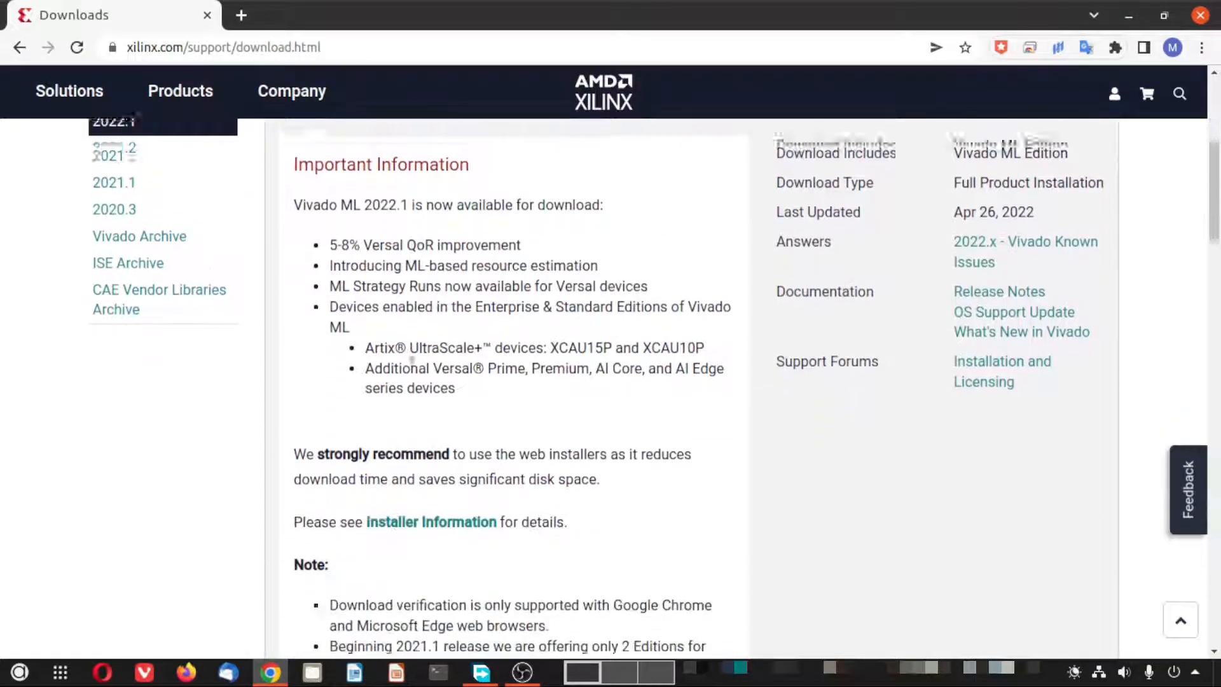
{"action": "scroll", "coordinate": [474, 391], "scroll_direction": "down", "scroll_amount": 2}
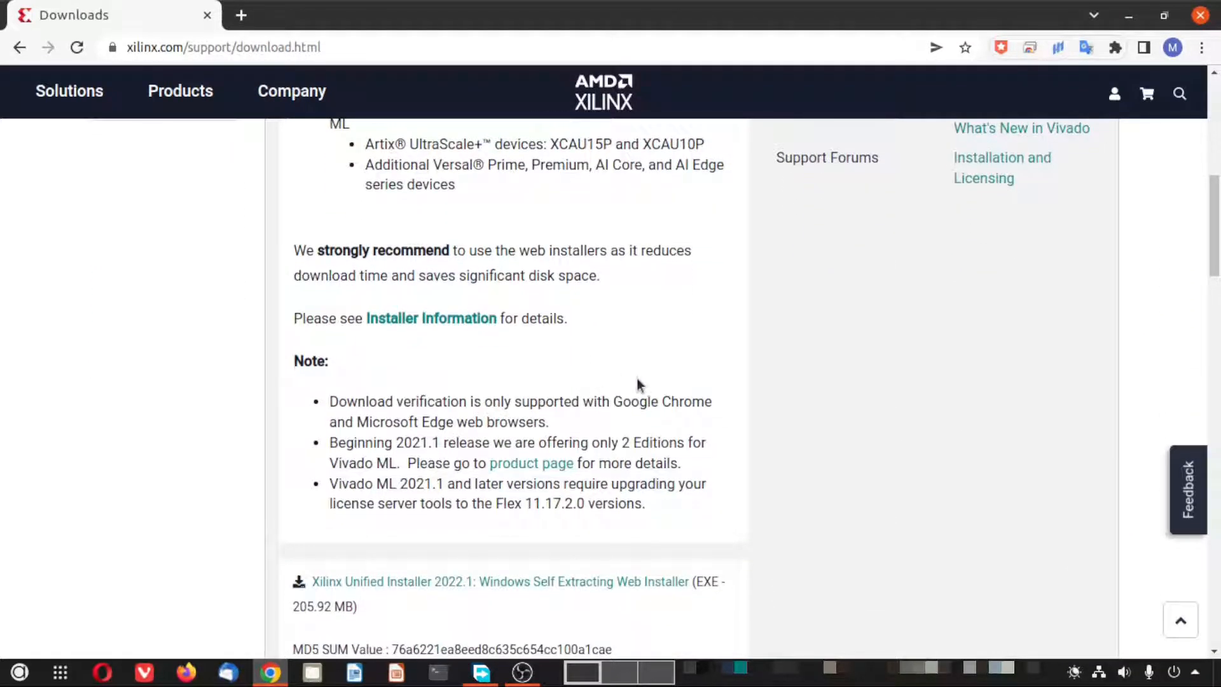
{"action": "scroll", "coordinate": [636, 378], "scroll_direction": "down", "scroll_amount": 2}
{"action": "scroll", "coordinate": [631, 382], "scroll_direction": "up", "scroll_amount": 5}
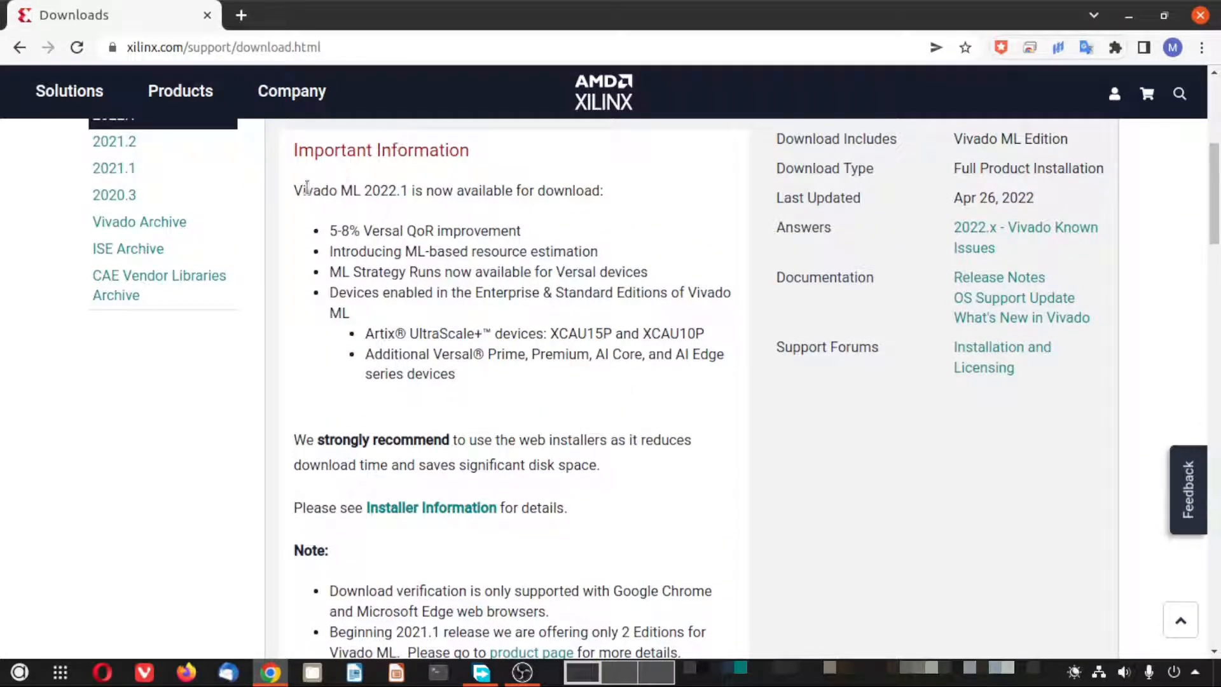
{"action": "left_click_drag", "start_coordinate": [293, 191], "coordinate": [640, 195]}
{"action": "scroll", "coordinate": [493, 440], "scroll_direction": "down", "scroll_amount": 5}
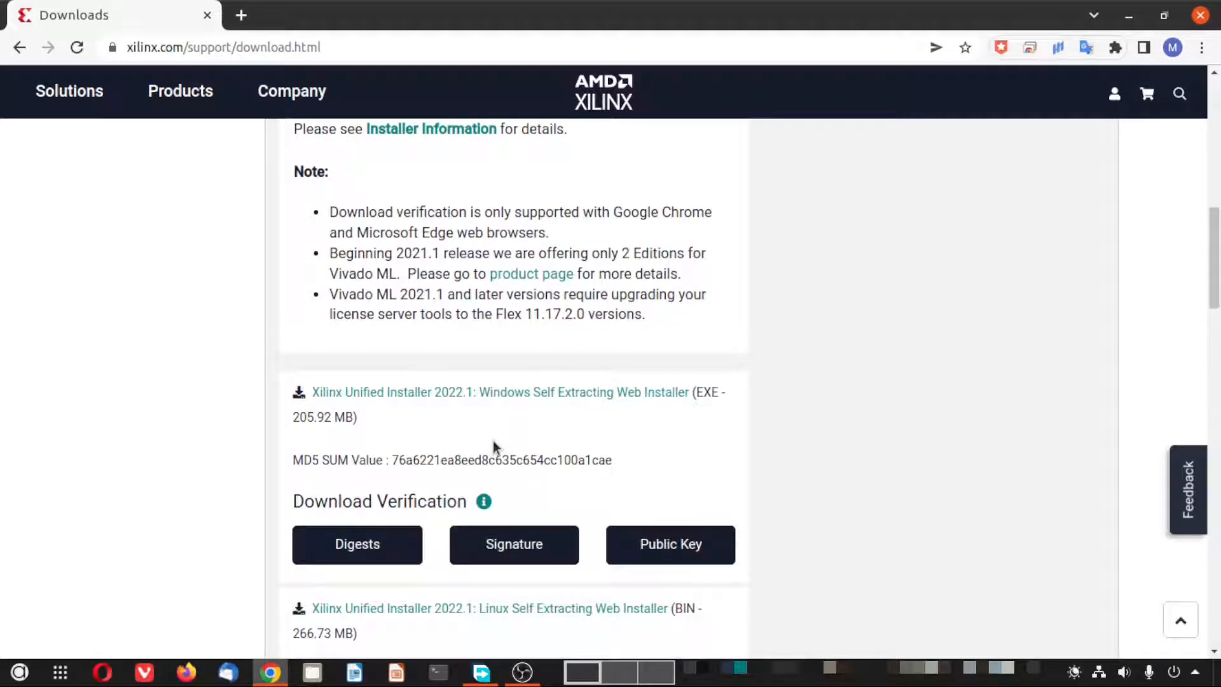
{"action": "scroll", "coordinate": [493, 440], "scroll_direction": "down", "scroll_amount": 4}
{"action": "scroll", "coordinate": [493, 441], "scroll_direction": "down", "scroll_amount": 1}
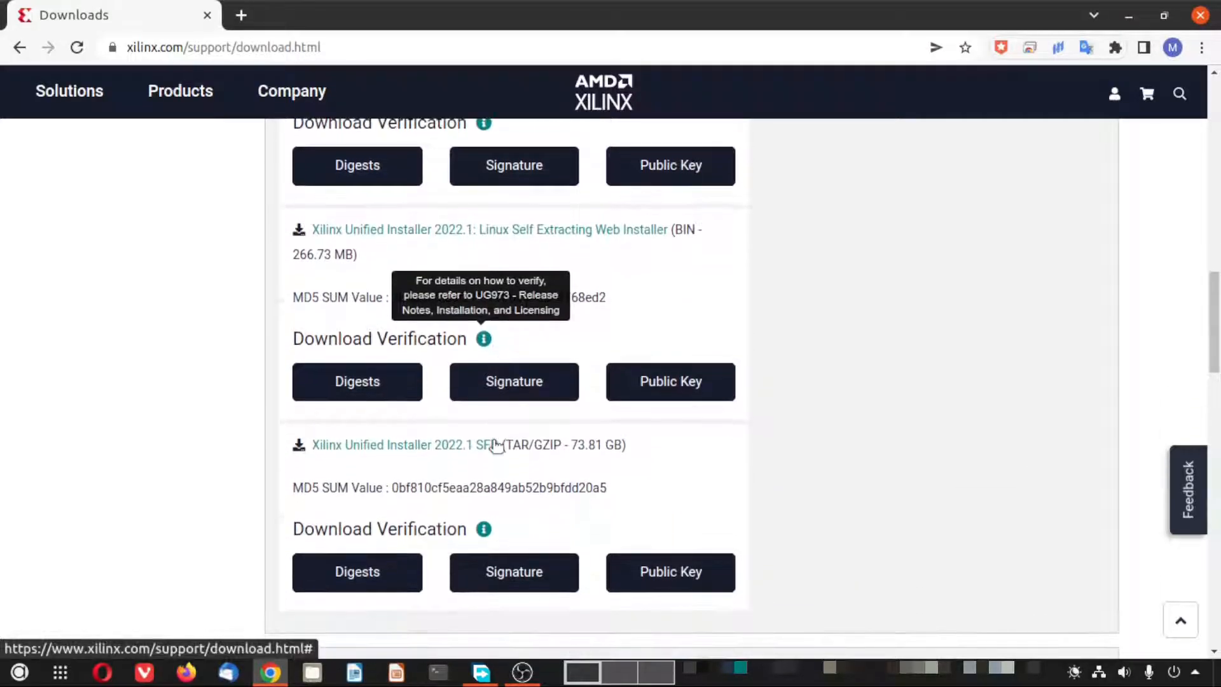
{"action": "scroll", "coordinate": [578, 362], "scroll_direction": "up", "scroll_amount": 4}
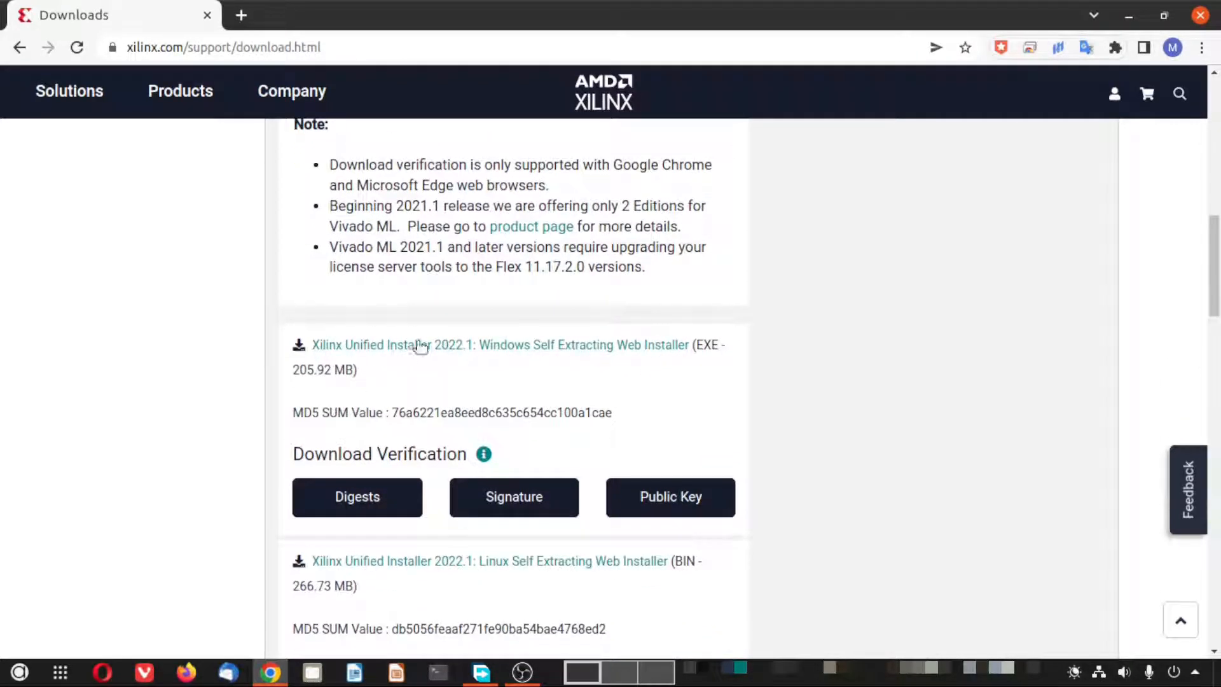
{"action": "scroll", "coordinate": [490, 392], "scroll_direction": "down", "scroll_amount": 1}
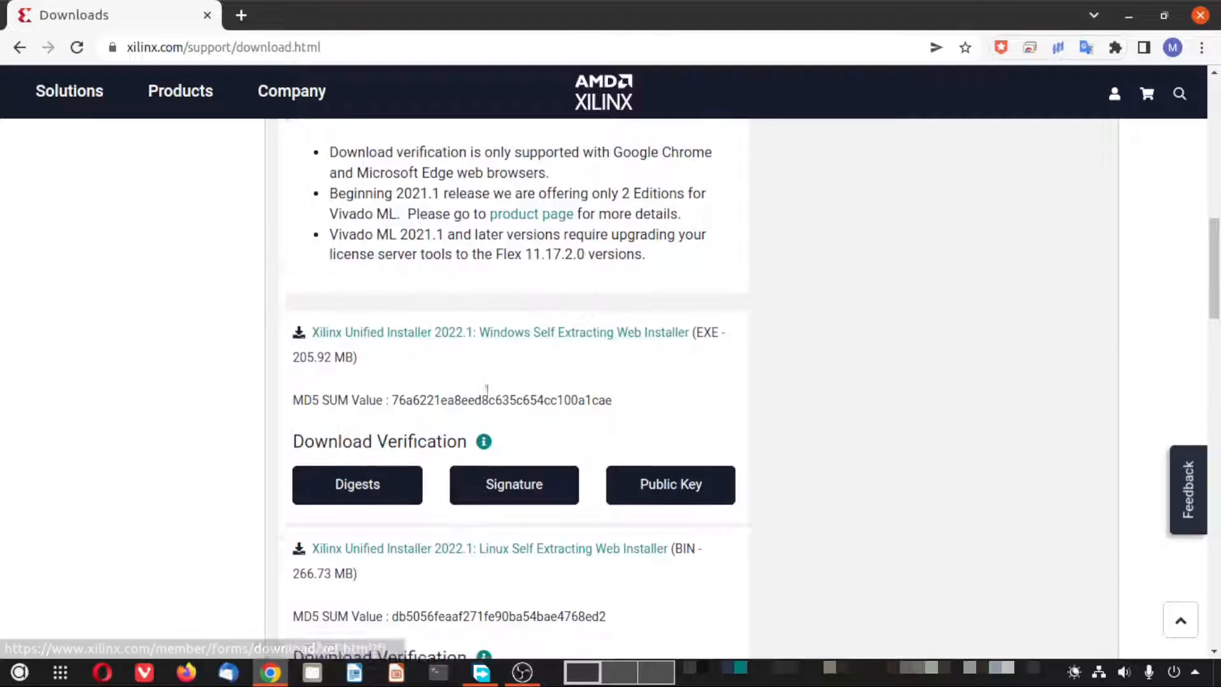
{"action": "scroll", "coordinate": [490, 392], "scroll_direction": "down", "scroll_amount": 2}
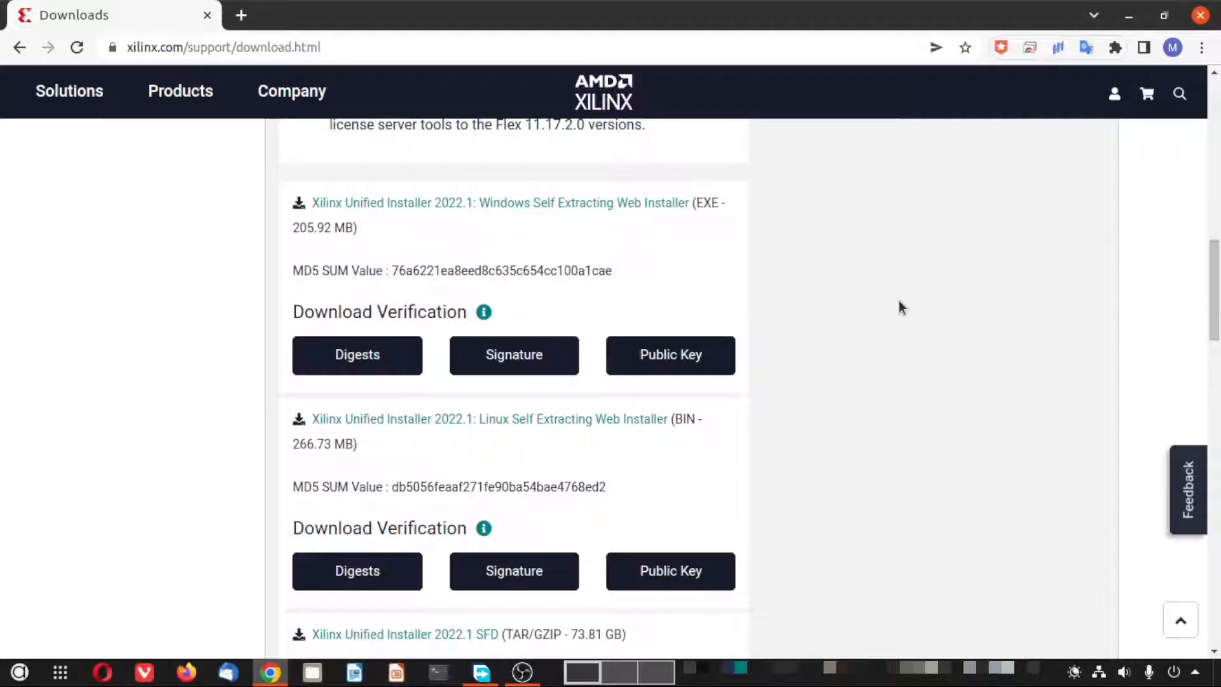
- Open the Xilinx Unified Installer 2022.1 Windows Self Extracting Web Installer link in a new tab and switch to it
{"action": "right_click", "coordinate": [620, 205]}
{"action": "left_click", "coordinate": [578, 285]}
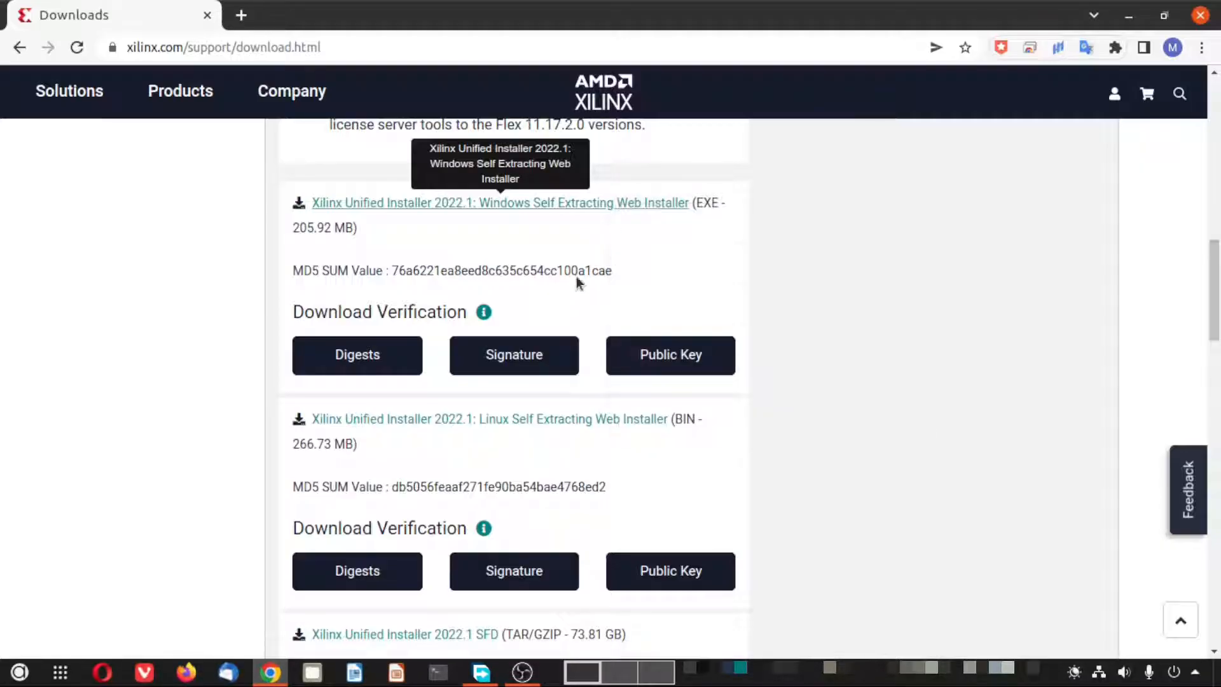
{"action": "right_click", "coordinate": [629, 209]}
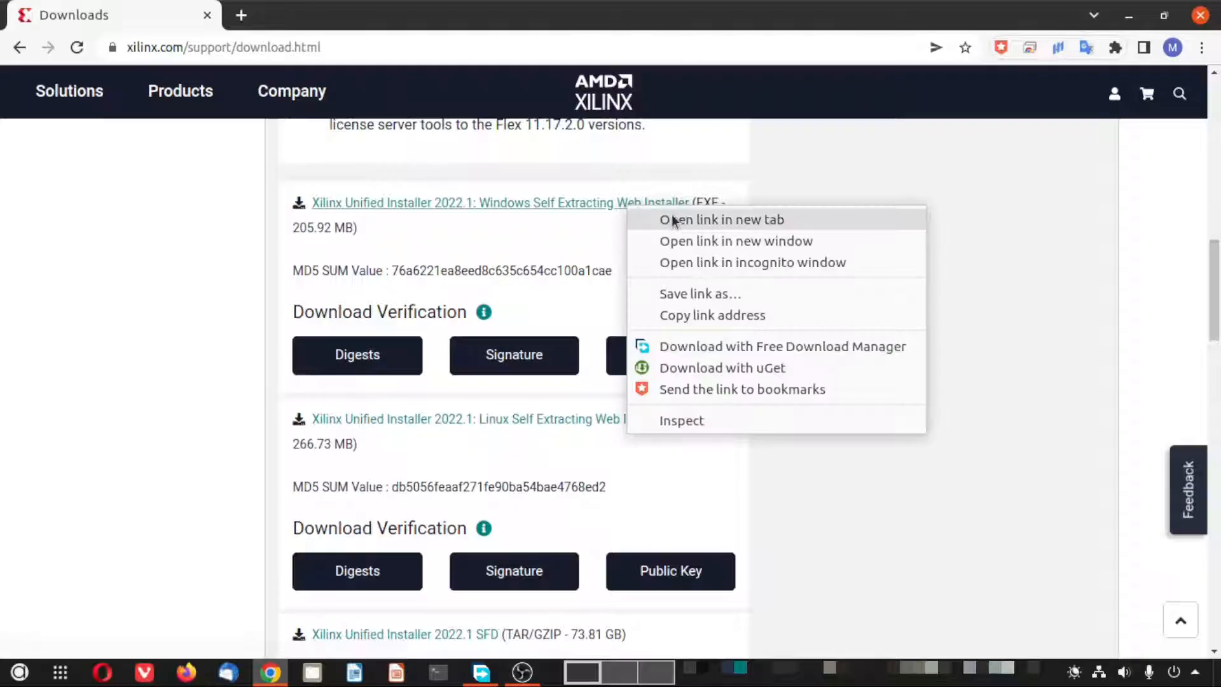
{"action": "left_click", "coordinate": [667, 219]}
{"action": "left_click", "coordinate": [314, 10]}
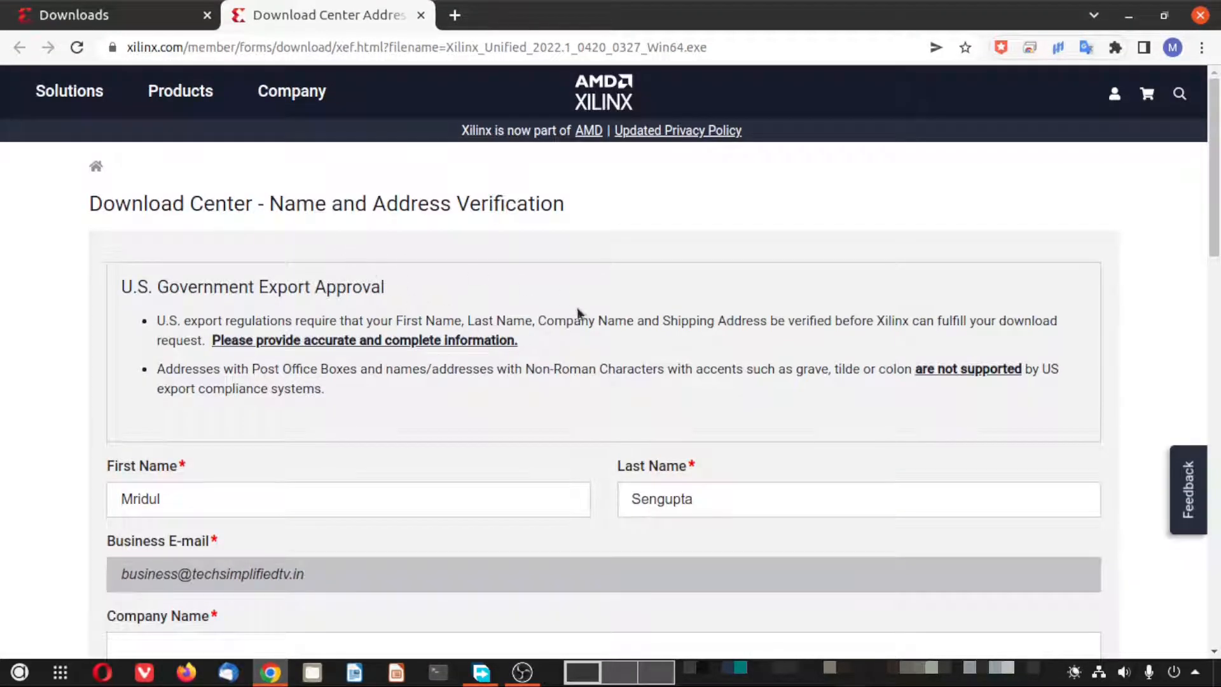
- Submit the name and address verification form for the Windows installer with Other as the job function
{"action": "scroll", "coordinate": [445, 286], "scroll_direction": "down", "scroll_amount": 5}
{"action": "left_click", "coordinate": [307, 269]}
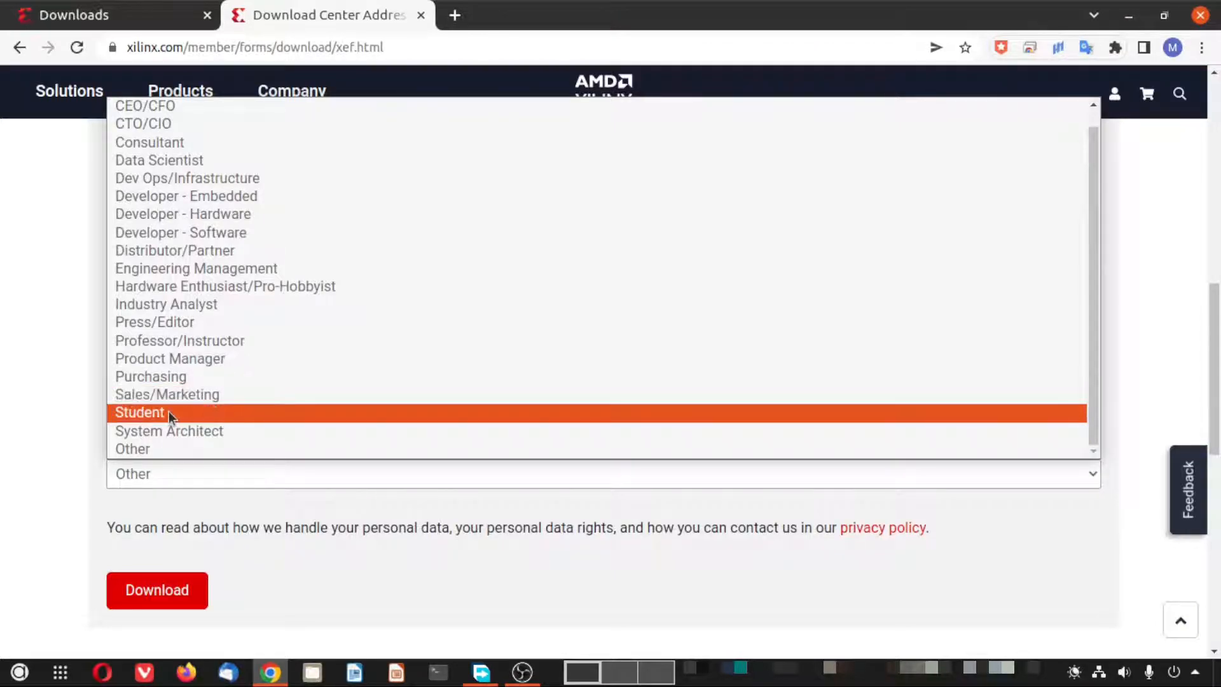
{"action": "left_click", "coordinate": [403, 504]}
{"action": "left_click_drag", "start_coordinate": [1214, 356], "coordinate": [1214, 440]}
{"action": "left_click", "coordinate": [162, 304]}
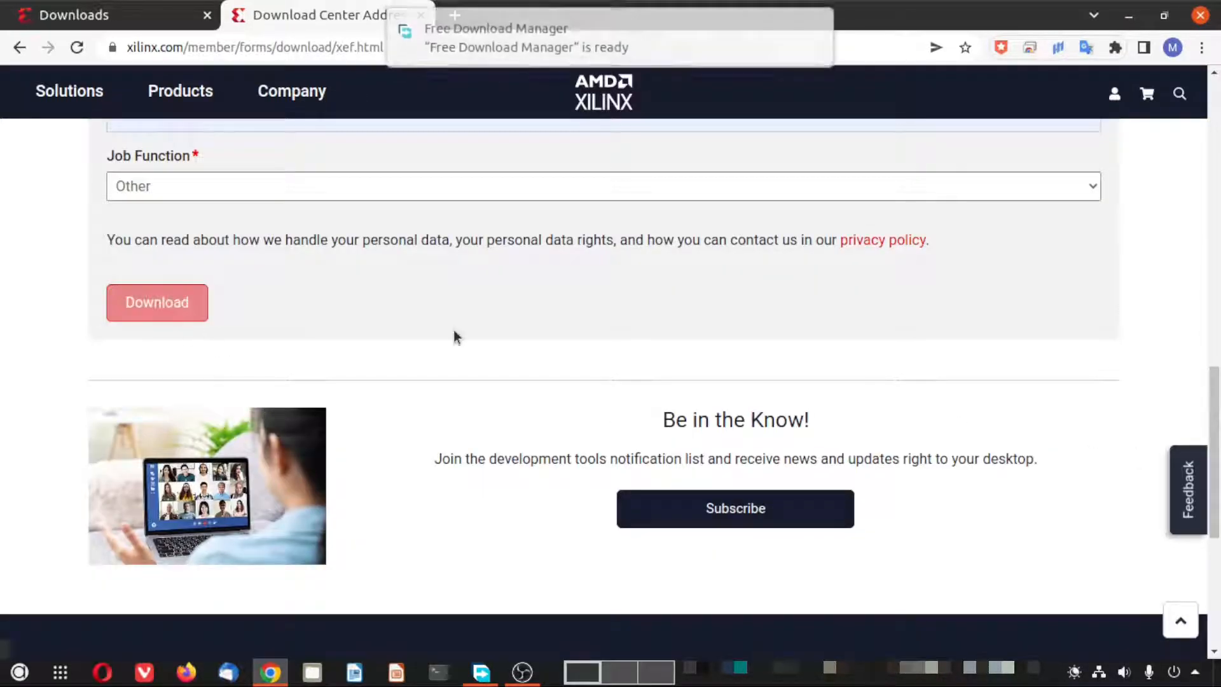
- In Free Download Manager, set the save location to the Downloads folder and start downloading Xilinx_Unified_2022.1_0420_0327_Win64.exe
{"action": "left_click", "coordinate": [578, 39]}
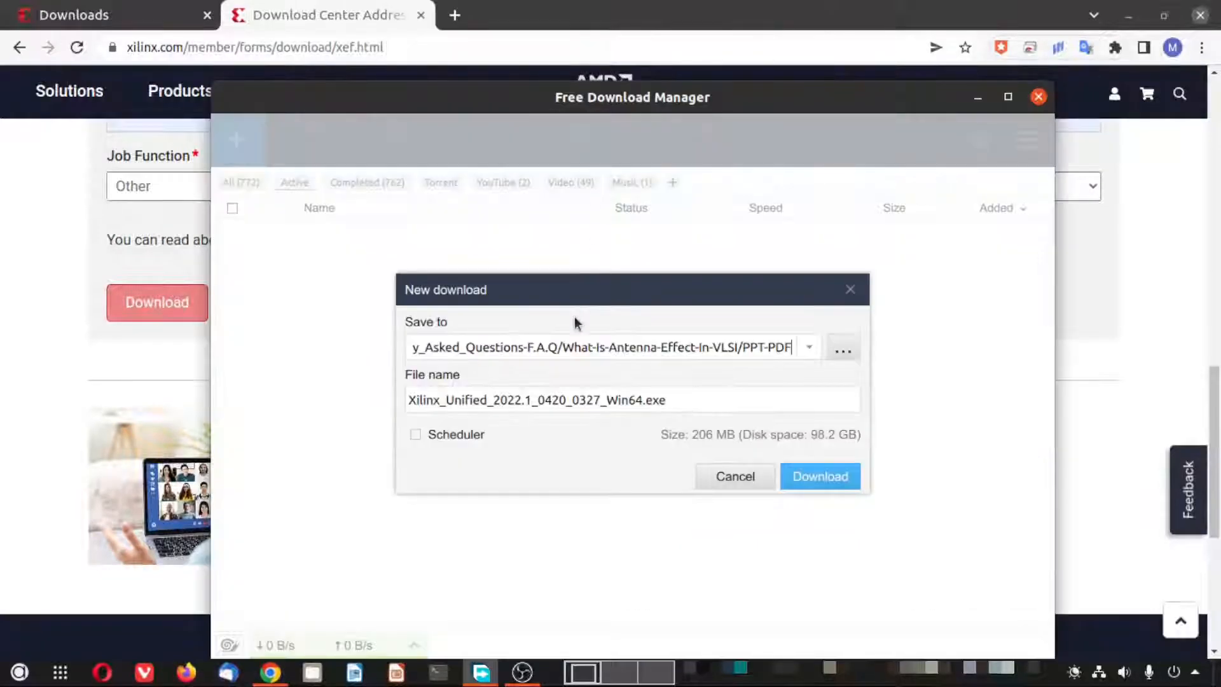
{"action": "left_click", "coordinate": [843, 351]}
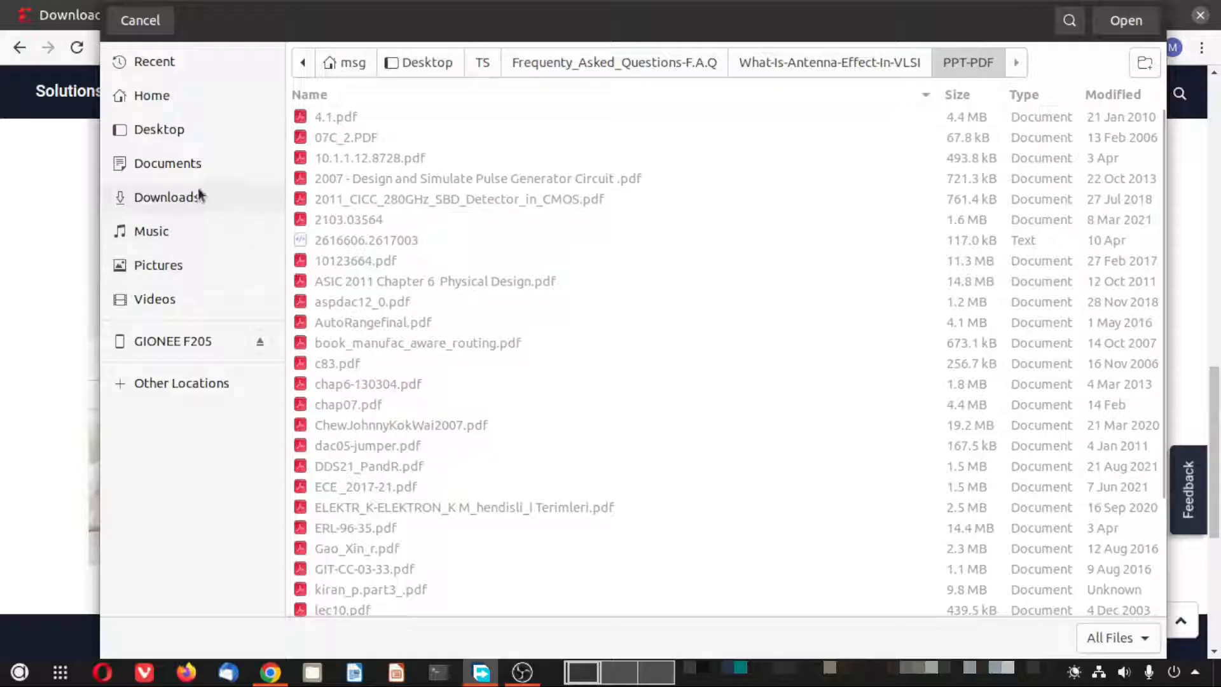
{"action": "left_click", "coordinate": [197, 196]}
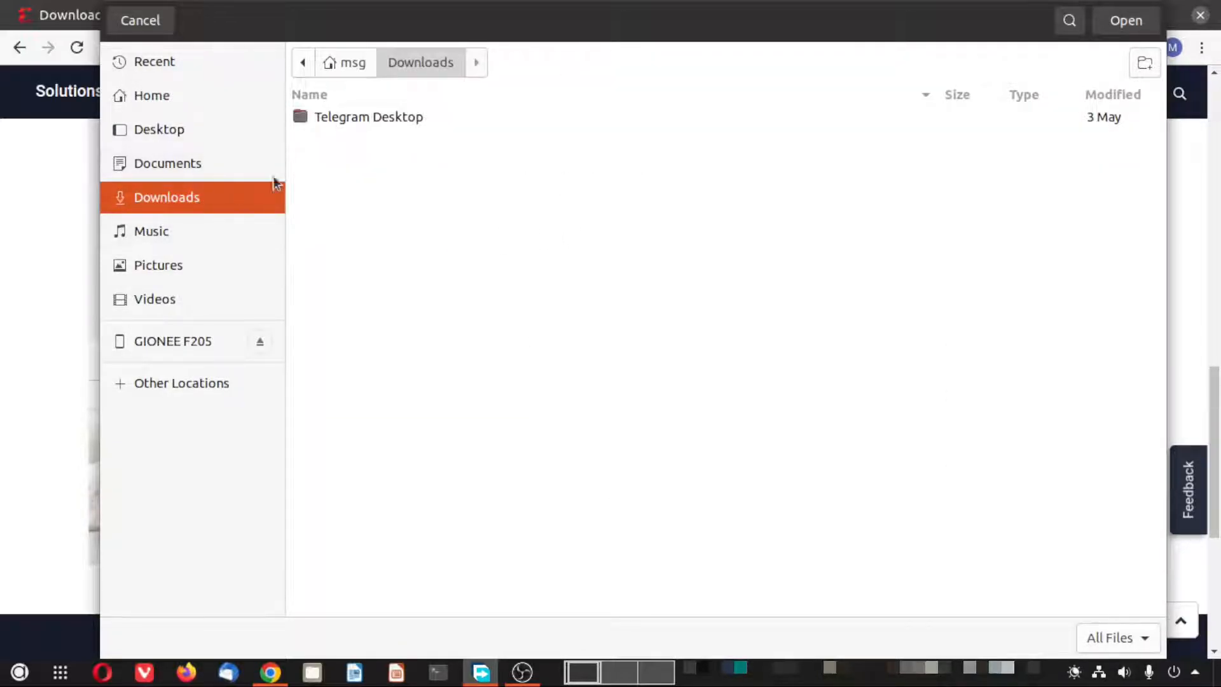
{"action": "left_click", "coordinate": [1126, 21]}
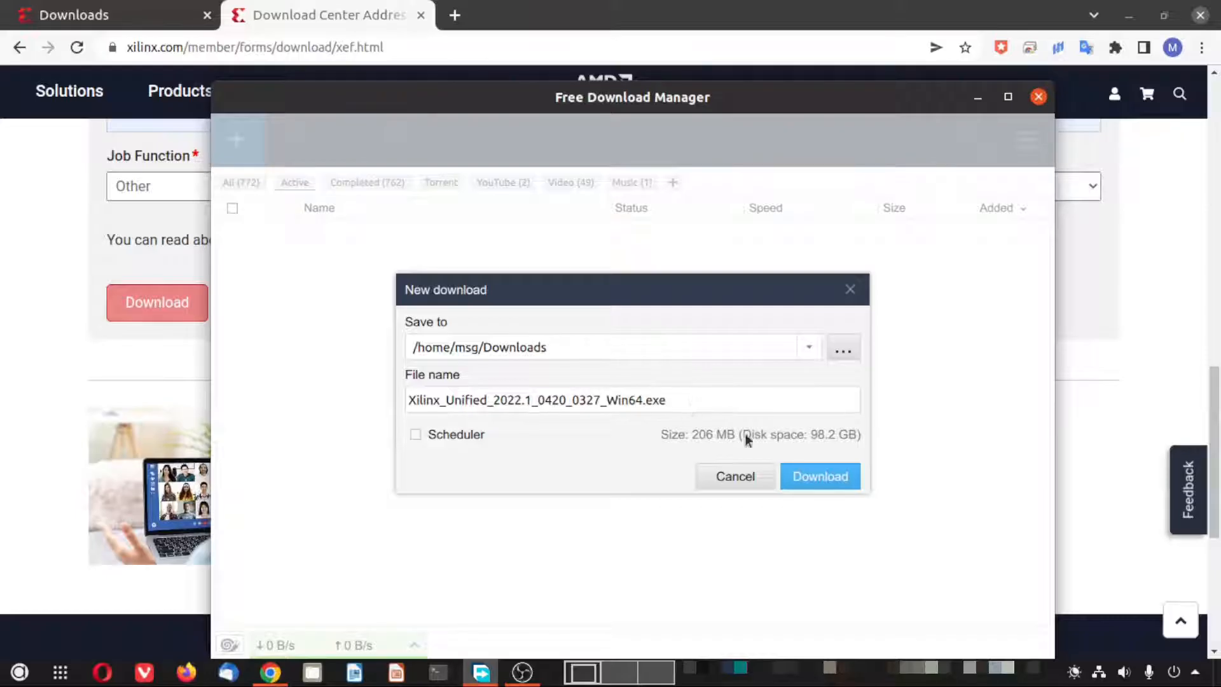
{"action": "left_click", "coordinate": [824, 481]}
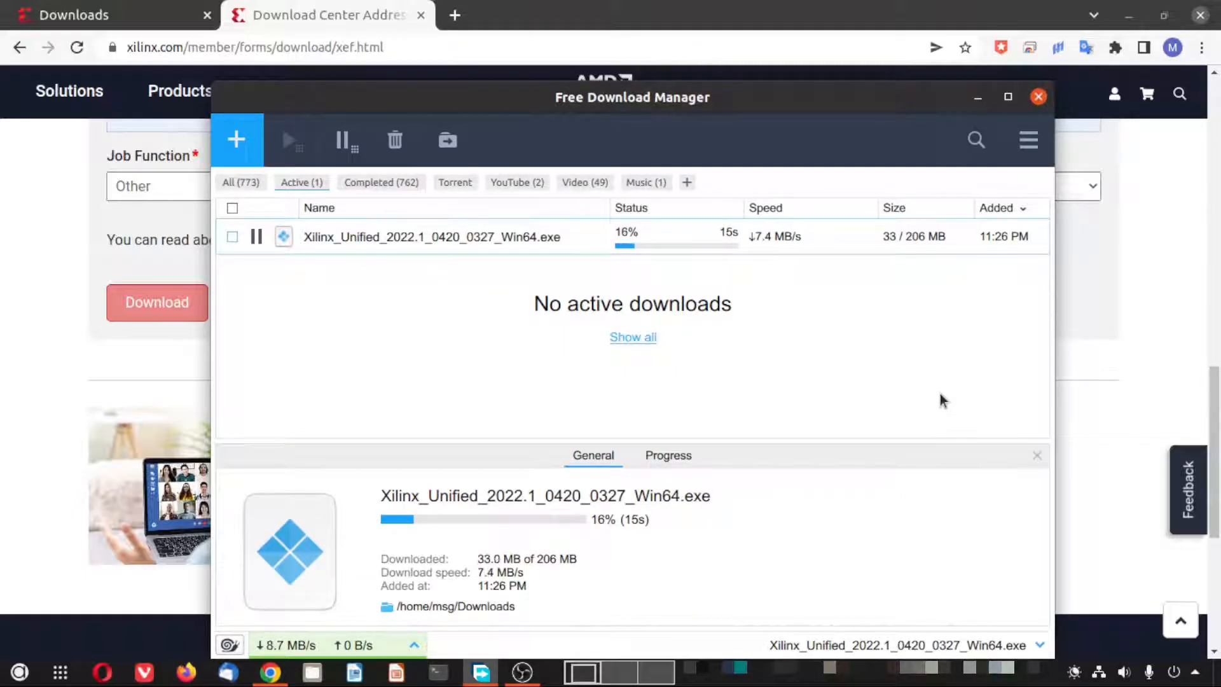
- Move the Free Download Manager window aside, return to the browser and close the Windows installer's form tab
{"action": "left_click_drag", "start_coordinate": [877, 97], "coordinate": [798, 52]}
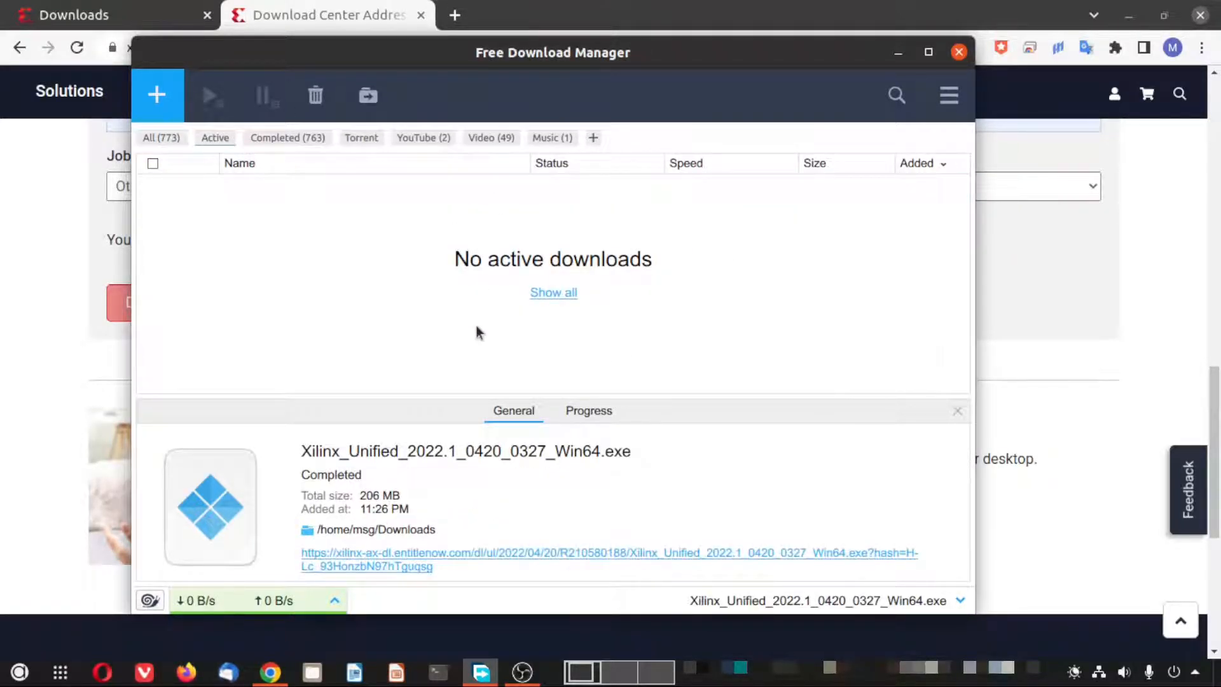
{"action": "left_click", "coordinate": [320, 6]}
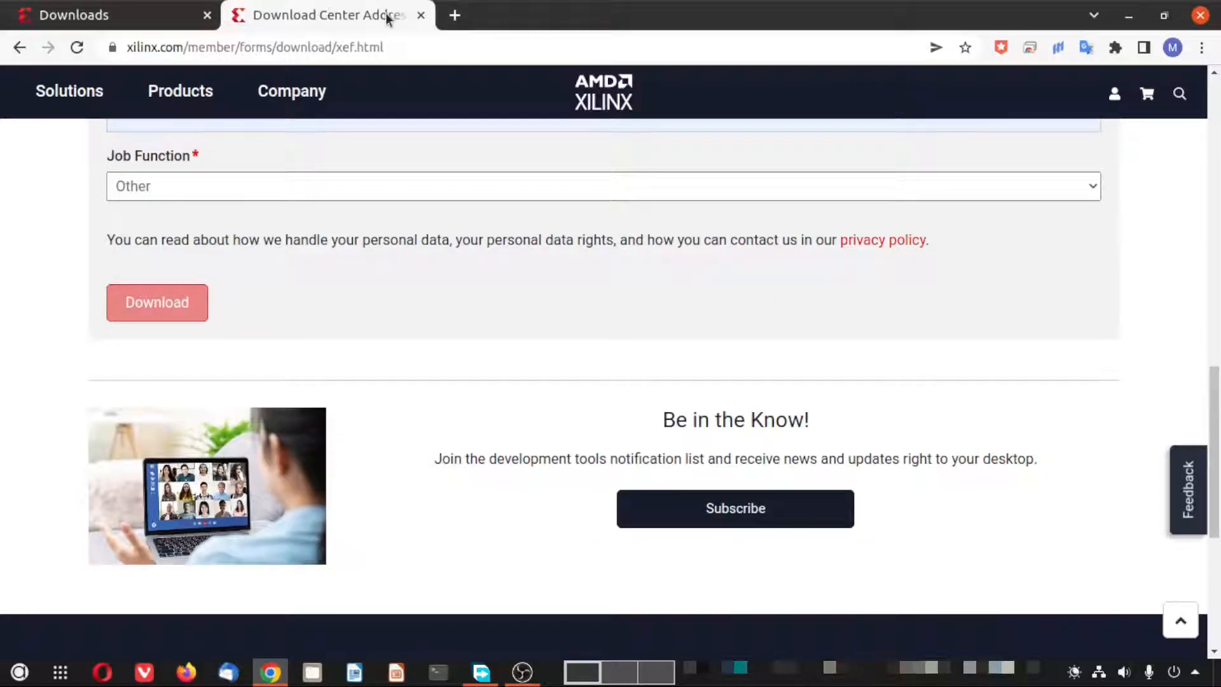
{"action": "left_click", "coordinate": [421, 16]}
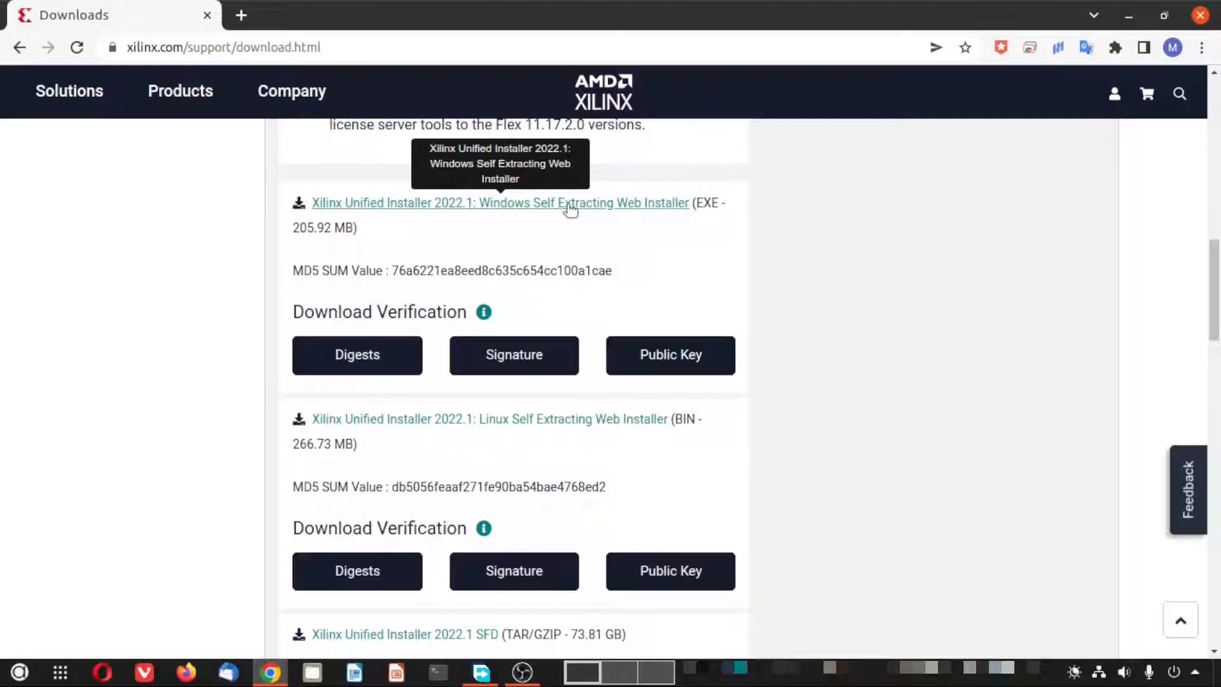
- Open the download form for the Xilinx Unified Installer 2022.1 Linux Self Extracting Web Installer
{"action": "scroll", "coordinate": [463, 373], "scroll_direction": "down", "scroll_amount": 3}
{"action": "scroll", "coordinate": [455, 349], "scroll_direction": "down", "scroll_amount": 1}
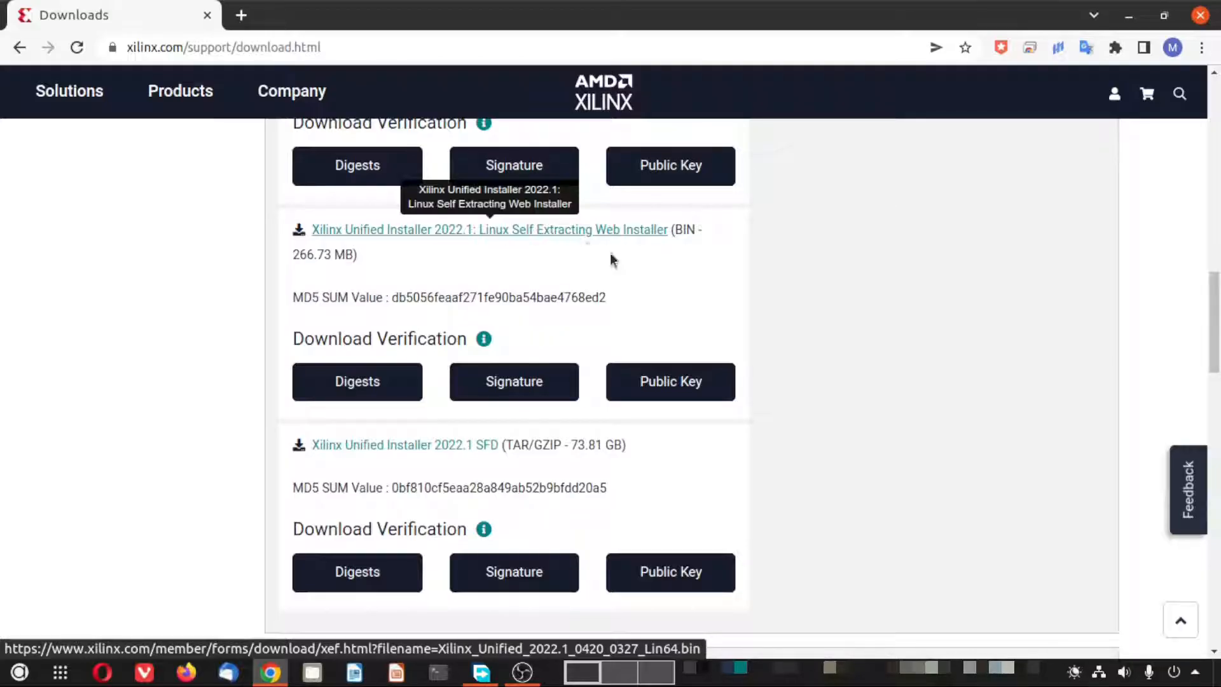
{"action": "left_click", "coordinate": [586, 234]}
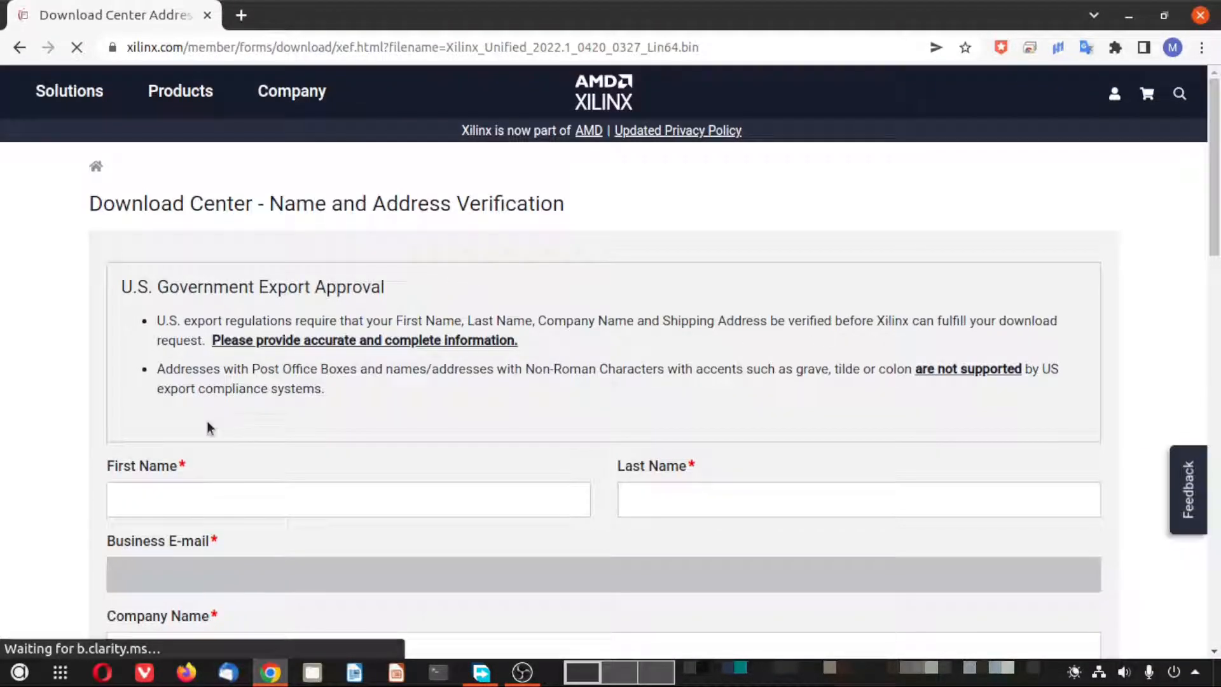
- Submit the verification form for the Linux installer with Other as the job function
{"action": "scroll", "coordinate": [210, 433], "scroll_direction": "down", "scroll_amount": 10}
{"action": "left_click", "coordinate": [194, 401]}
{"action": "left_click", "coordinate": [194, 402]}
{"action": "left_click", "coordinate": [159, 516]}
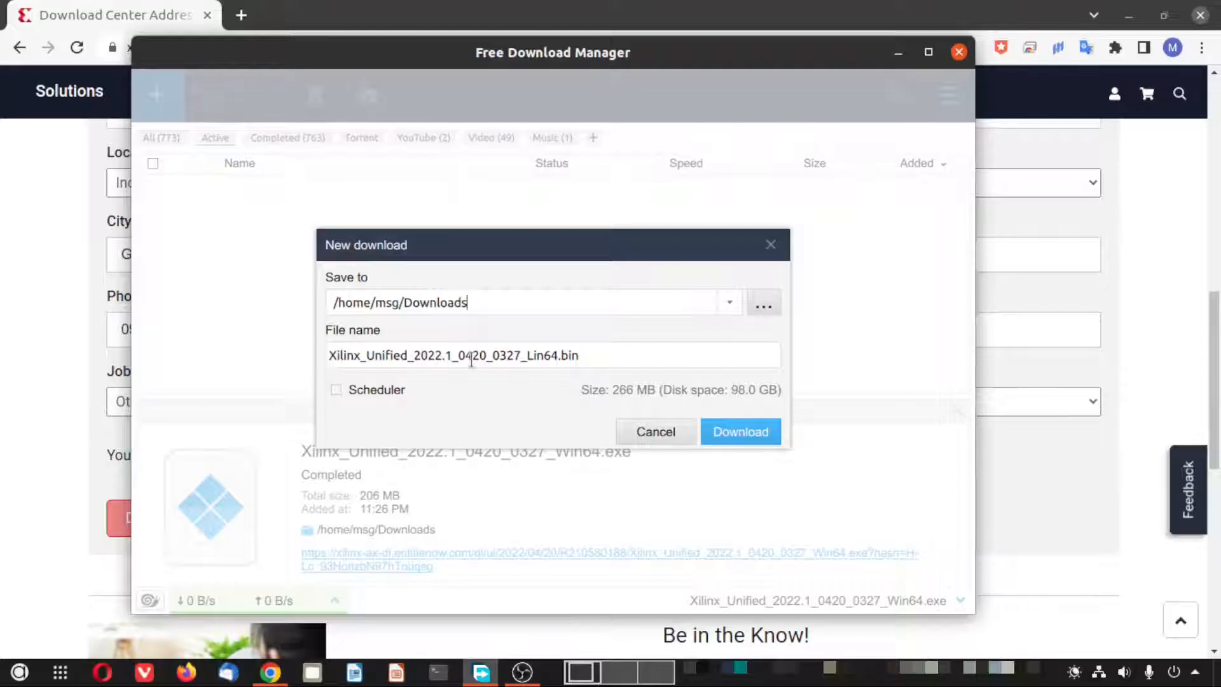
- Start downloading Xilinx_Unified_2022.1_0420_0327_Lin64.bin to the Downloads folder and close the Free Download Manager window
{"action": "left_click", "coordinate": [744, 435]}
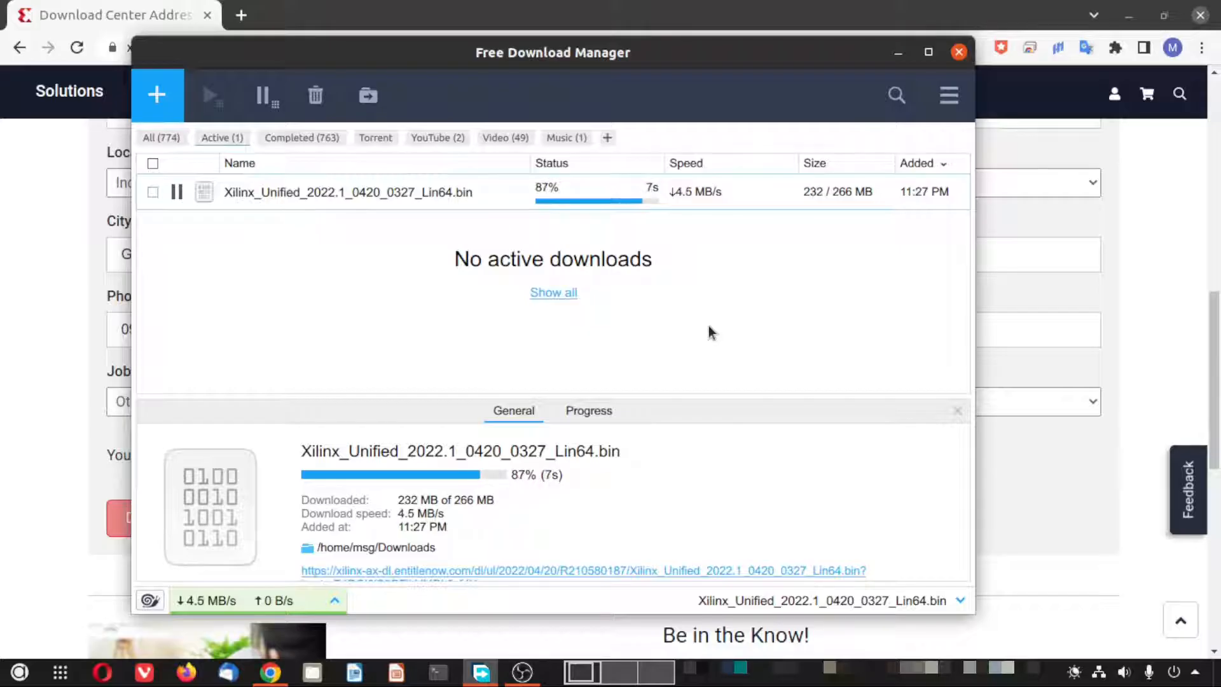
{"action": "left_click", "coordinate": [958, 52]}
- Return to the Xilinx Downloads page through the account profile and review the Vivado ML 2022.1 release details and installer options
{"action": "scroll", "coordinate": [455, 428], "scroll_direction": "up", "scroll_amount": 1}
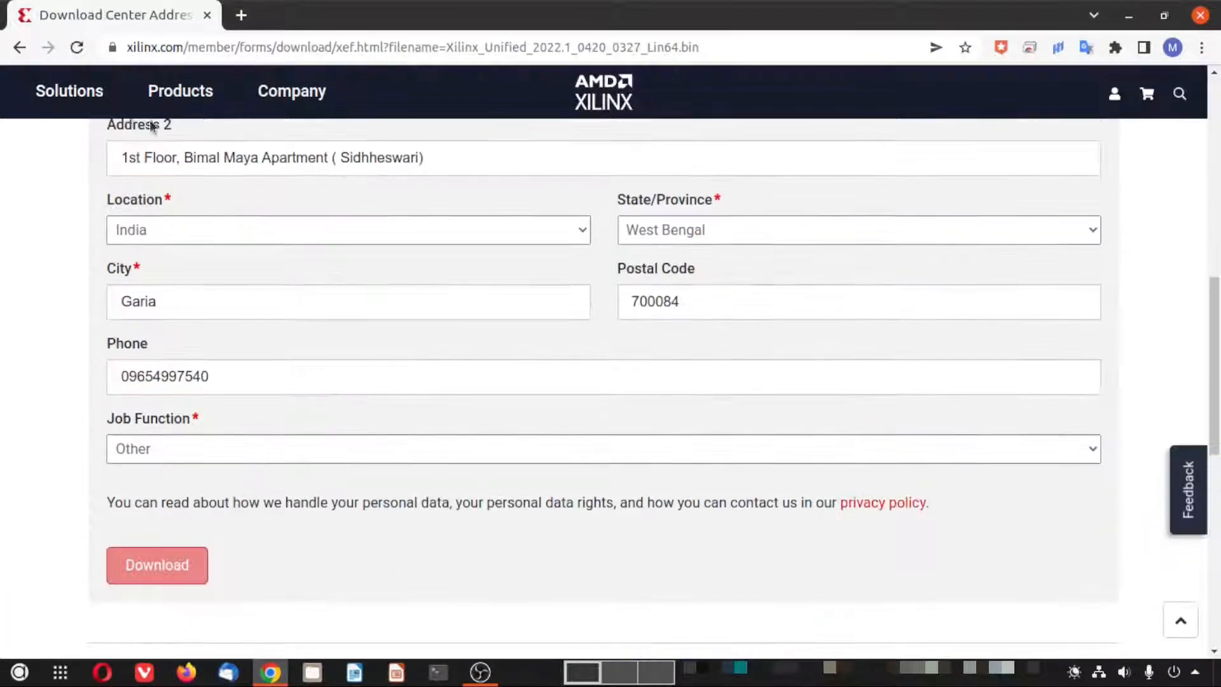
{"action": "scroll", "coordinate": [604, 338], "scroll_direction": "up", "scroll_amount": 5}
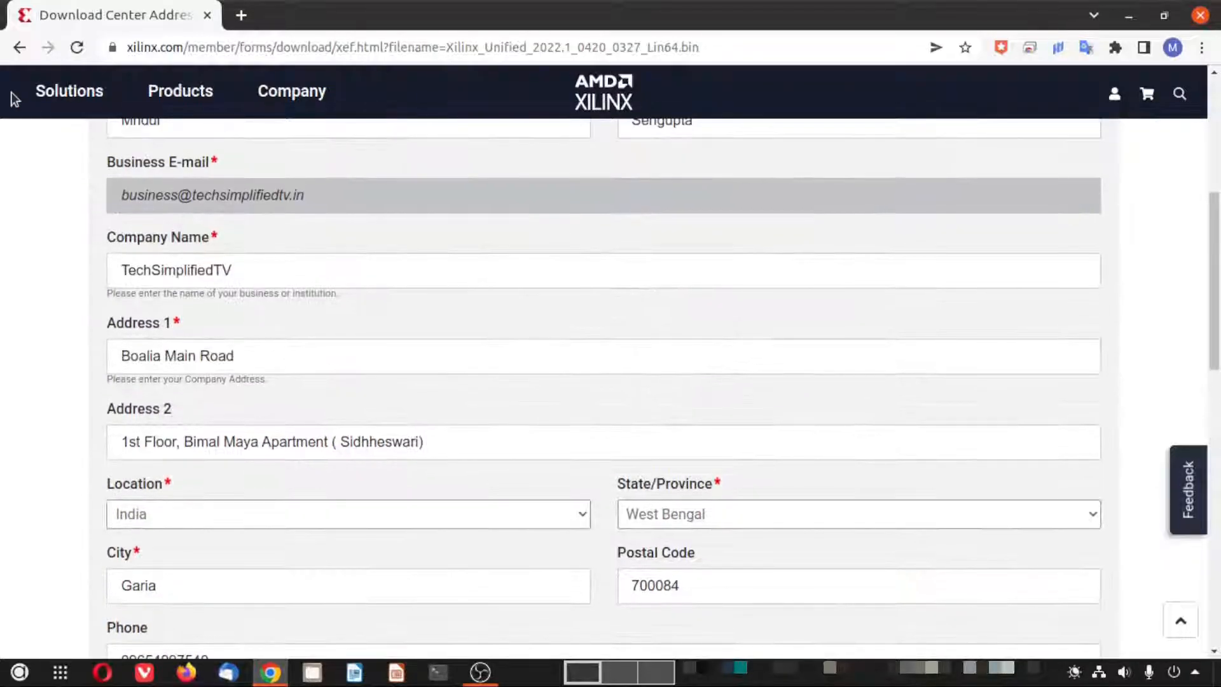
{"action": "left_click", "coordinate": [609, 95]}
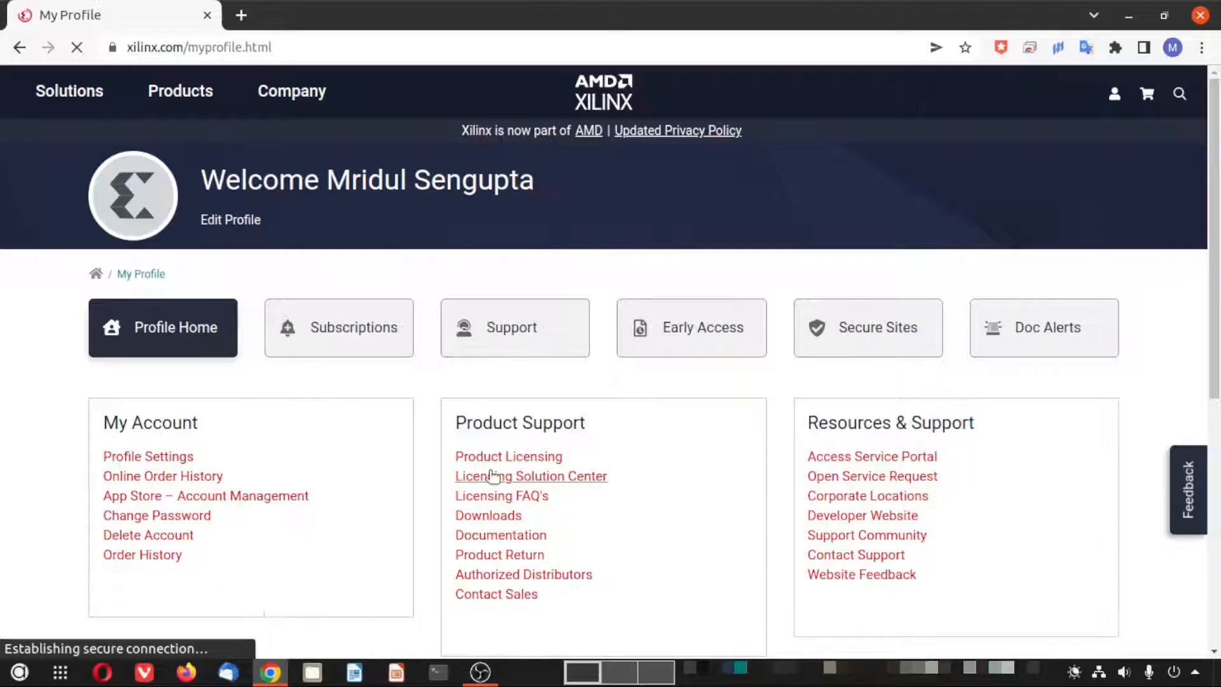
{"action": "left_click", "coordinate": [504, 515]}
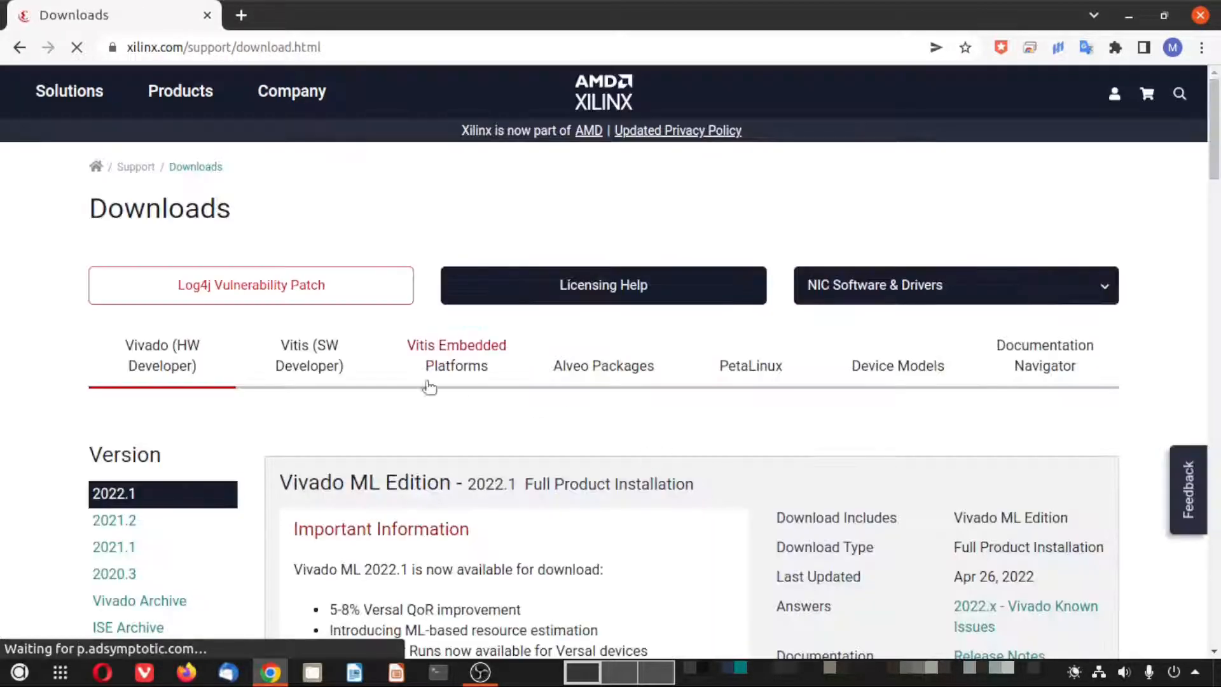
{"action": "scroll", "coordinate": [457, 392], "scroll_direction": "down", "scroll_amount": 8}
{"action": "scroll", "coordinate": [408, 326], "scroll_direction": "down", "scroll_amount": 8}
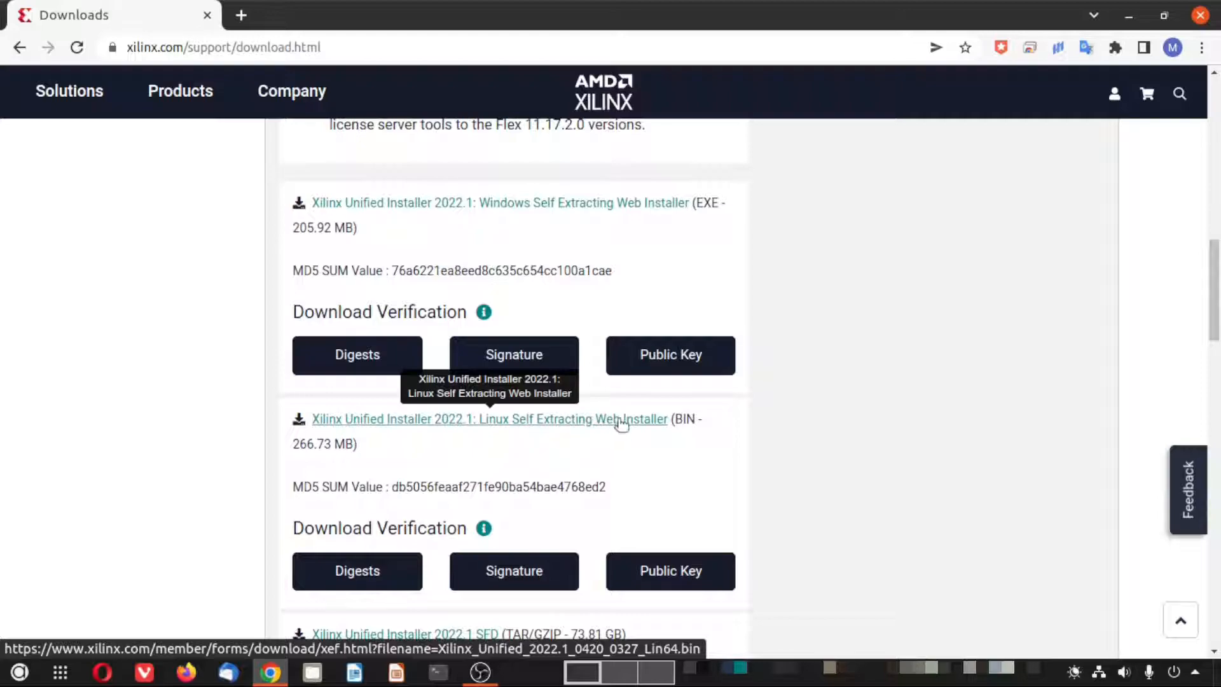
{"action": "scroll", "coordinate": [611, 469], "scroll_direction": "down", "scroll_amount": 2}
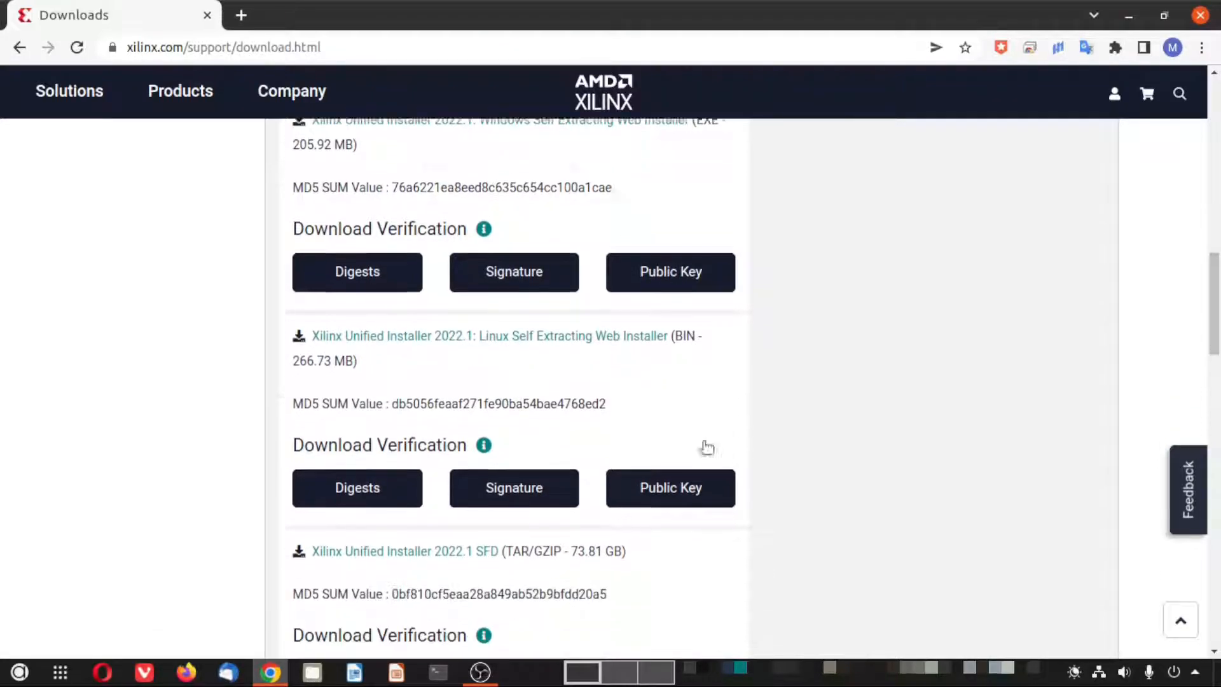
{"action": "key", "text": "Home"}
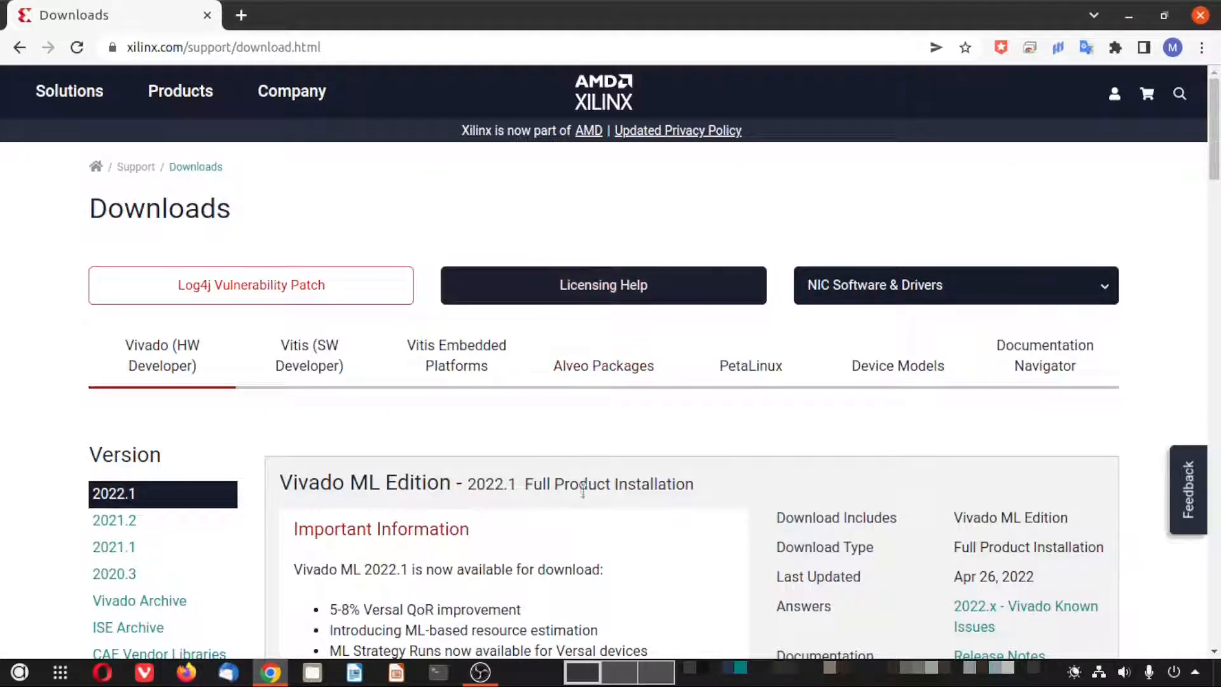
{"action": "scroll", "coordinate": [740, 509], "scroll_direction": "down", "scroll_amount": 2}
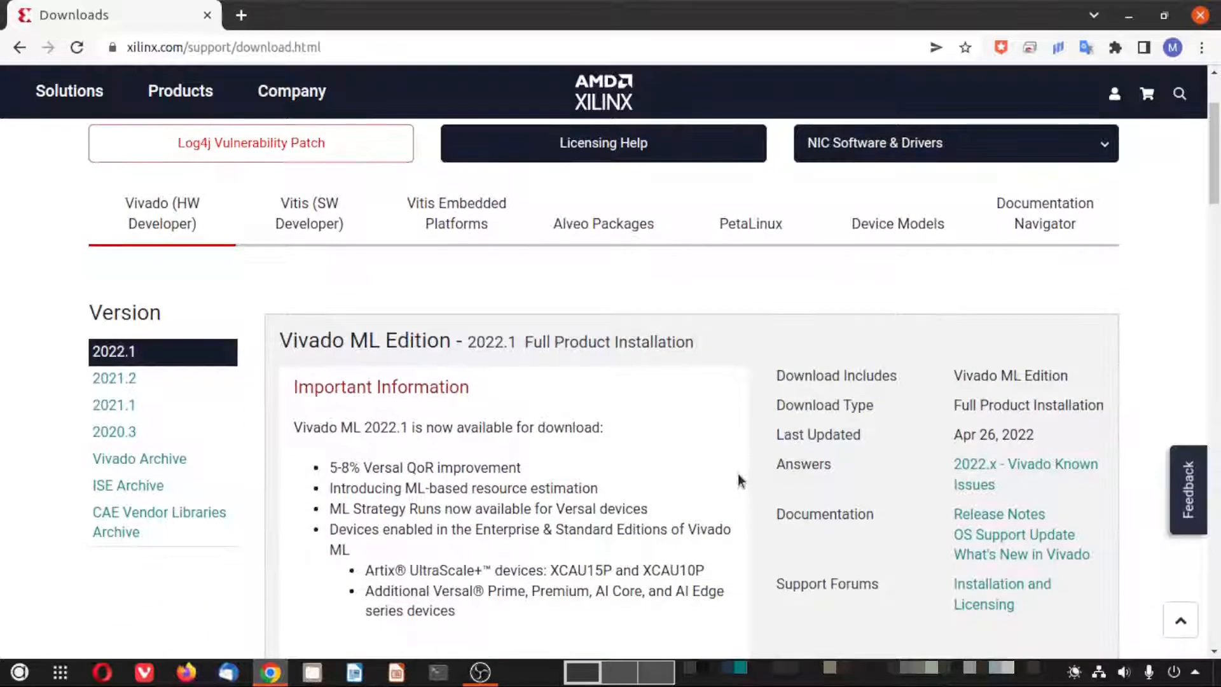
{"action": "scroll", "coordinate": [668, 455], "scroll_direction": "down", "scroll_amount": 3}
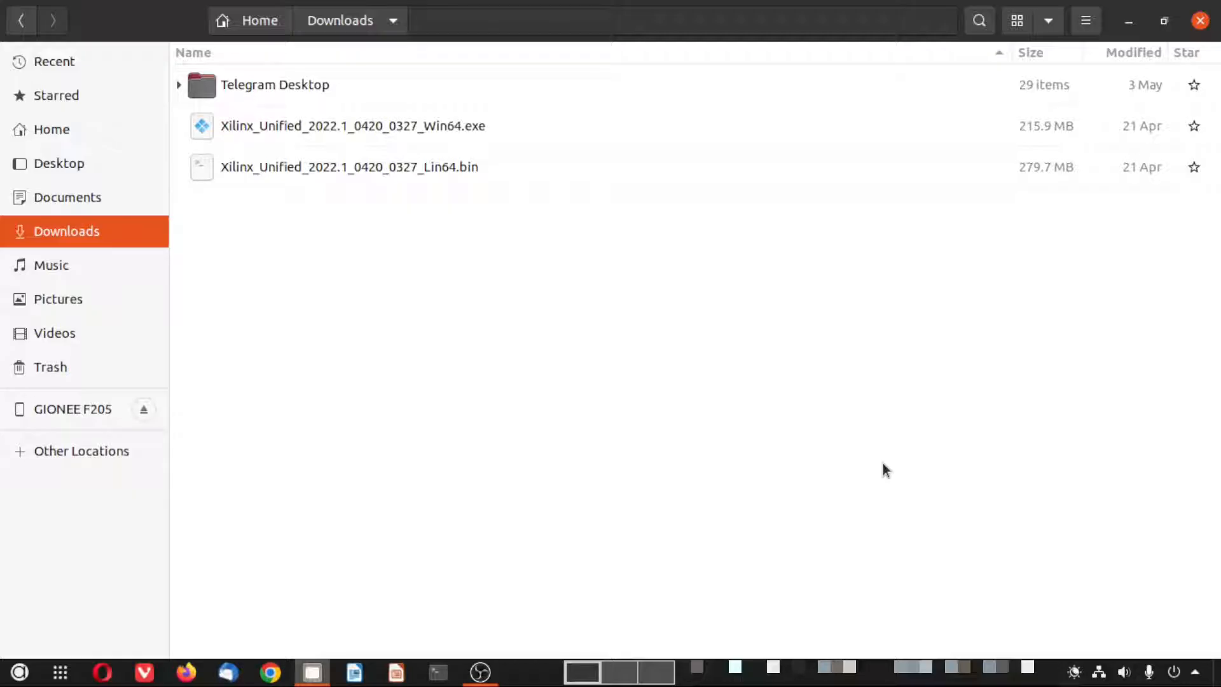
- Open a terminal in the file manager's Downloads folder and list its files
{"action": "right_click", "coordinate": [337, 234]}
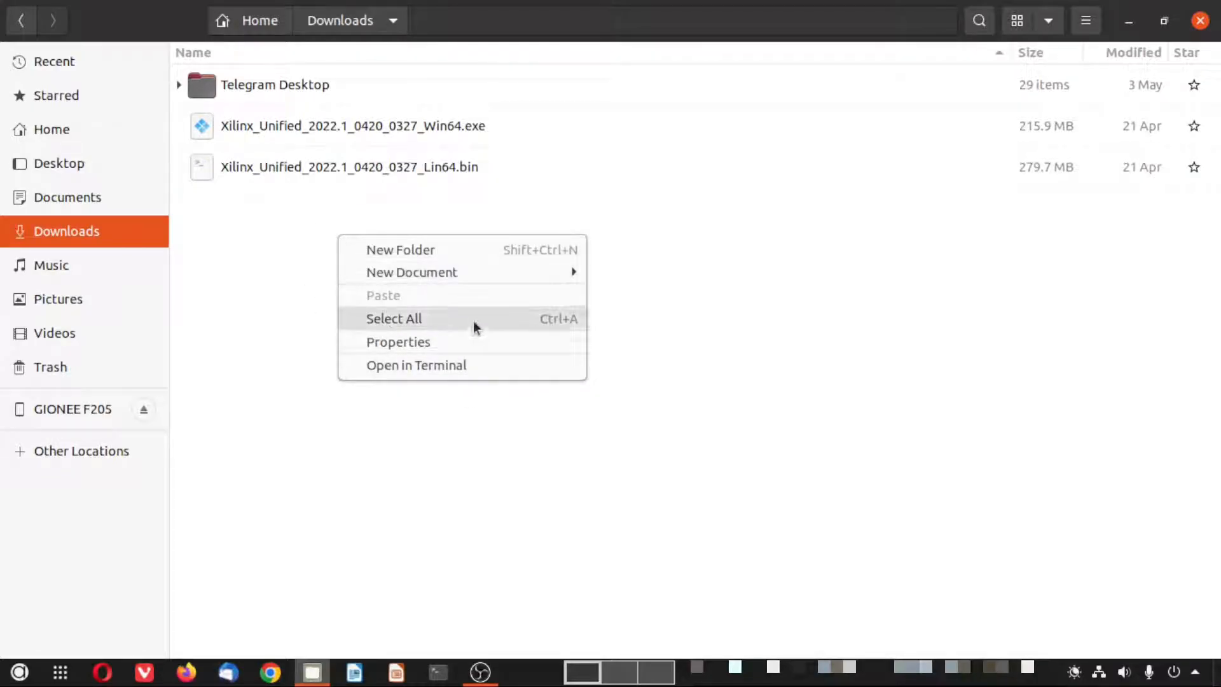
{"action": "left_click", "coordinate": [478, 366]}
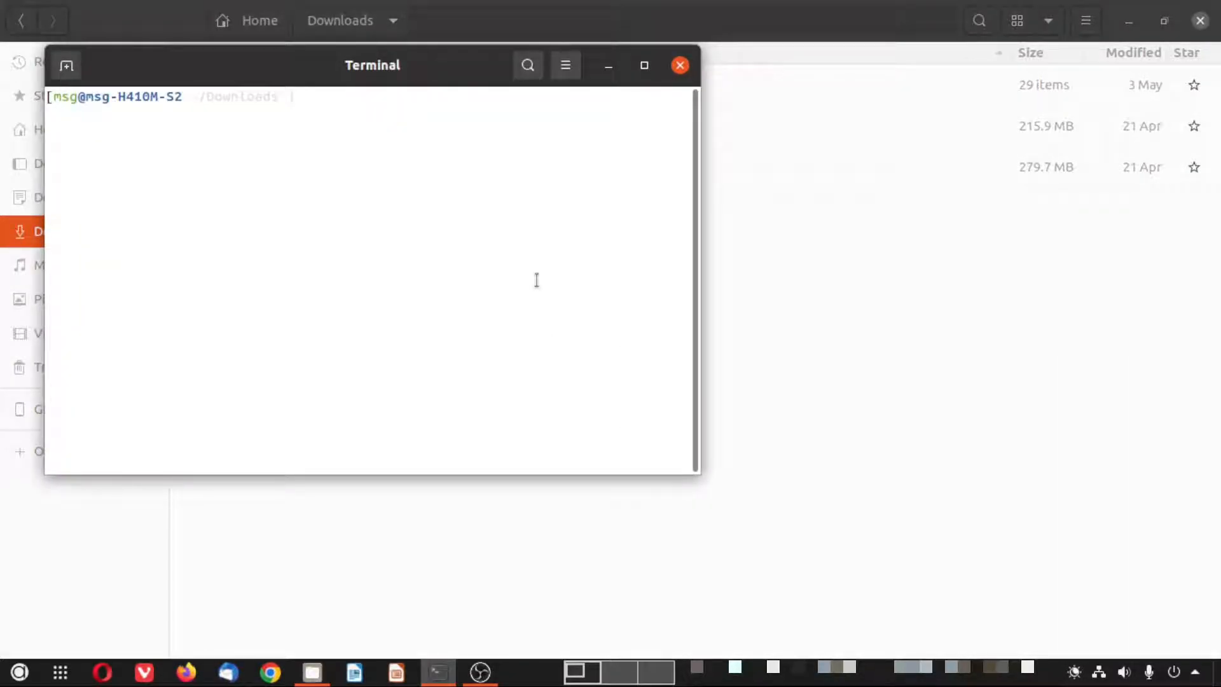
{"action": "type", "text": "ls"}
{"action": "key", "text": "Return"}
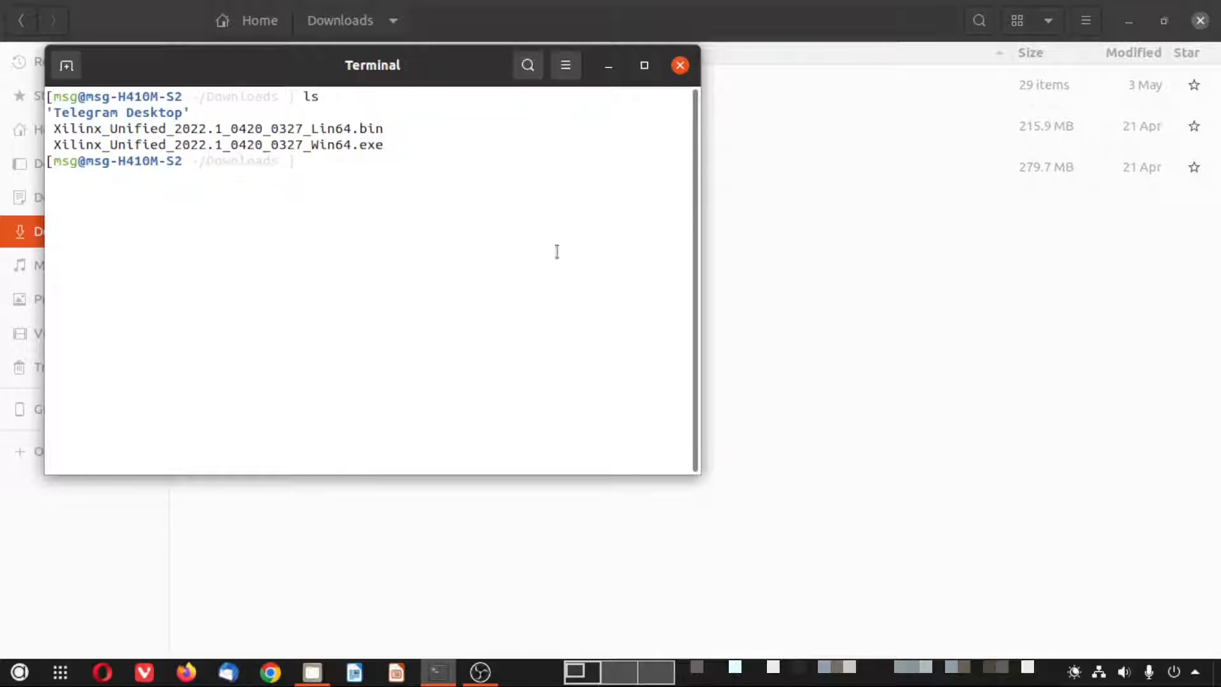
- Give the Linux installer Xilinx_Unified_2022.1_0420_0327_Lin64.bin full permissions with chmod 777
{"action": "left_click_drag", "start_coordinate": [384, 64], "coordinate": [643, 155]}
{"action": "double_click", "coordinate": [629, 216]}
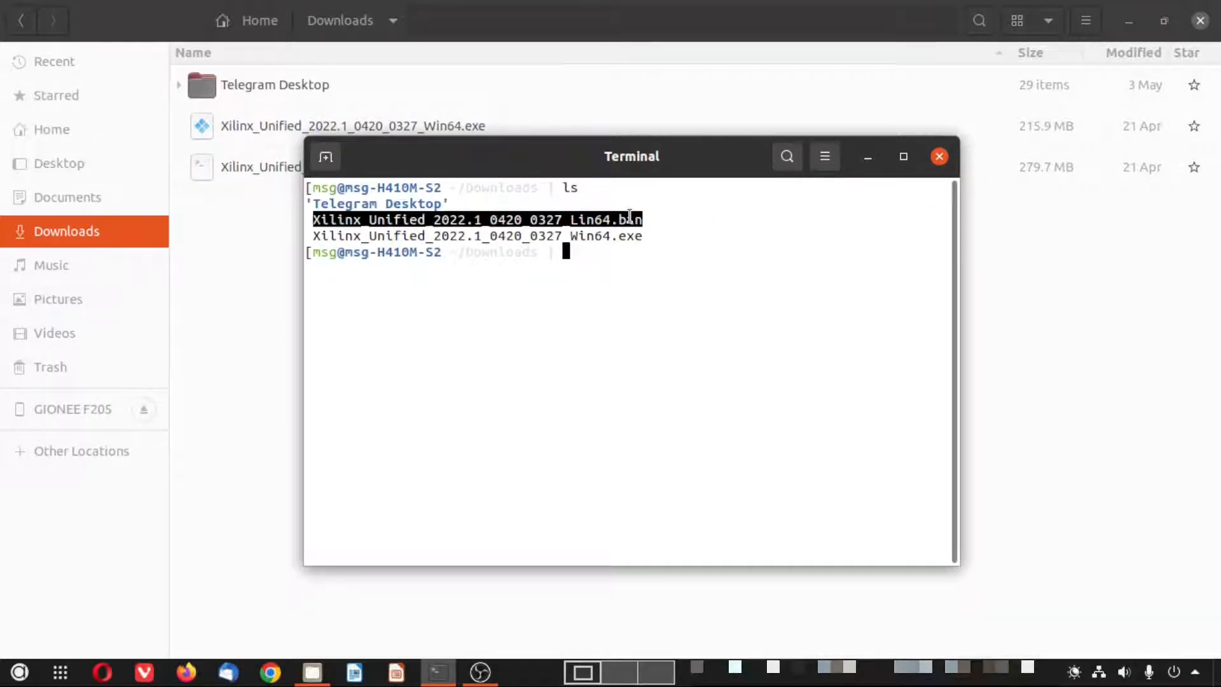
{"action": "type", "text": "chmod 777"}
{"action": "middle_click", "coordinate": [818, 288]}
{"action": "key", "text": "Return"}
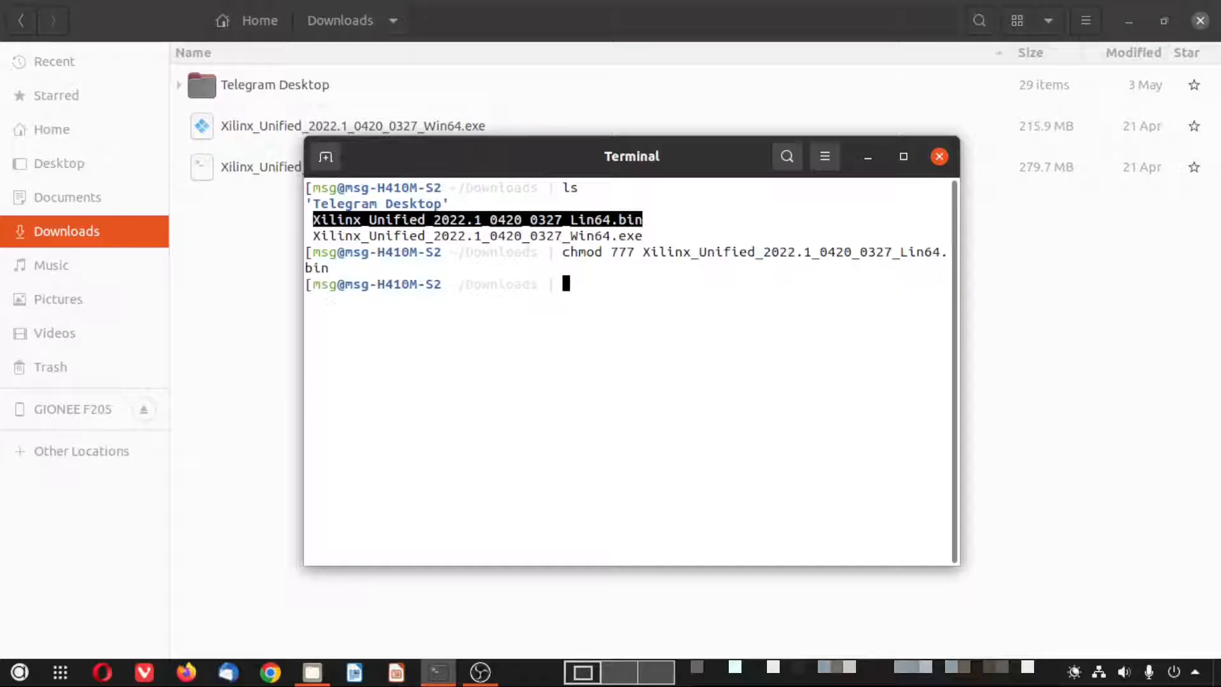
- Close the terminal, open a fresh one in the Downloads folder and list the files again
{"action": "key", "text": "ctrl+d"}
{"action": "right_click", "coordinate": [454, 213]}
{"action": "left_click", "coordinate": [589, 344]}
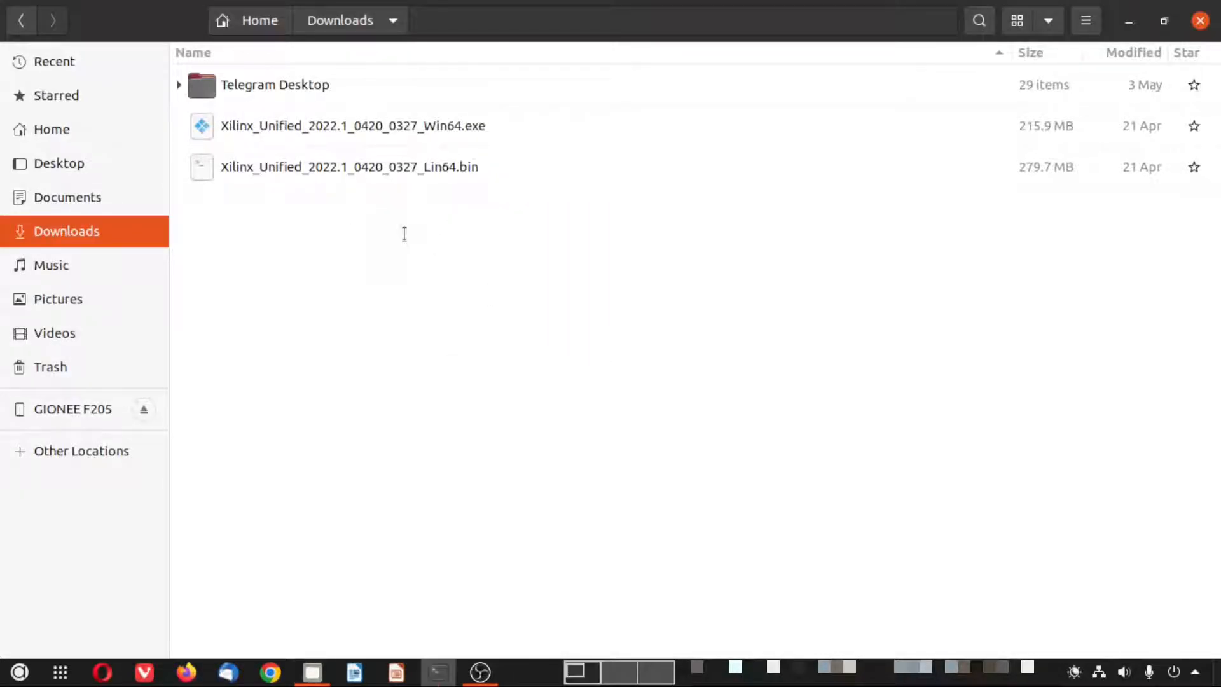
{"action": "type", "text": "ls"}
{"action": "key", "text": "Return"}
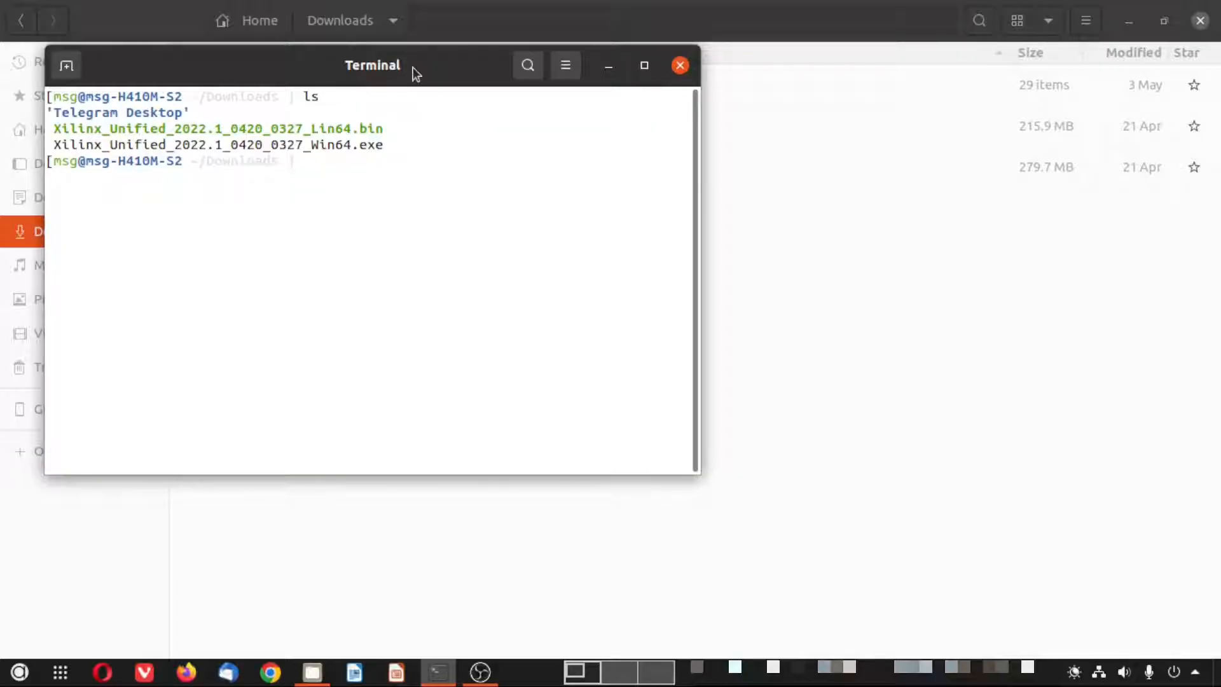
- Run ./Xilinx_Unified_2022.1_0420_0327_Lin64.bin with sudo in the terminal, authenticating with the sudo password
{"action": "left_click_drag", "start_coordinate": [414, 74], "coordinate": [649, 188]}
{"action": "type", "text": "sudo ./"}
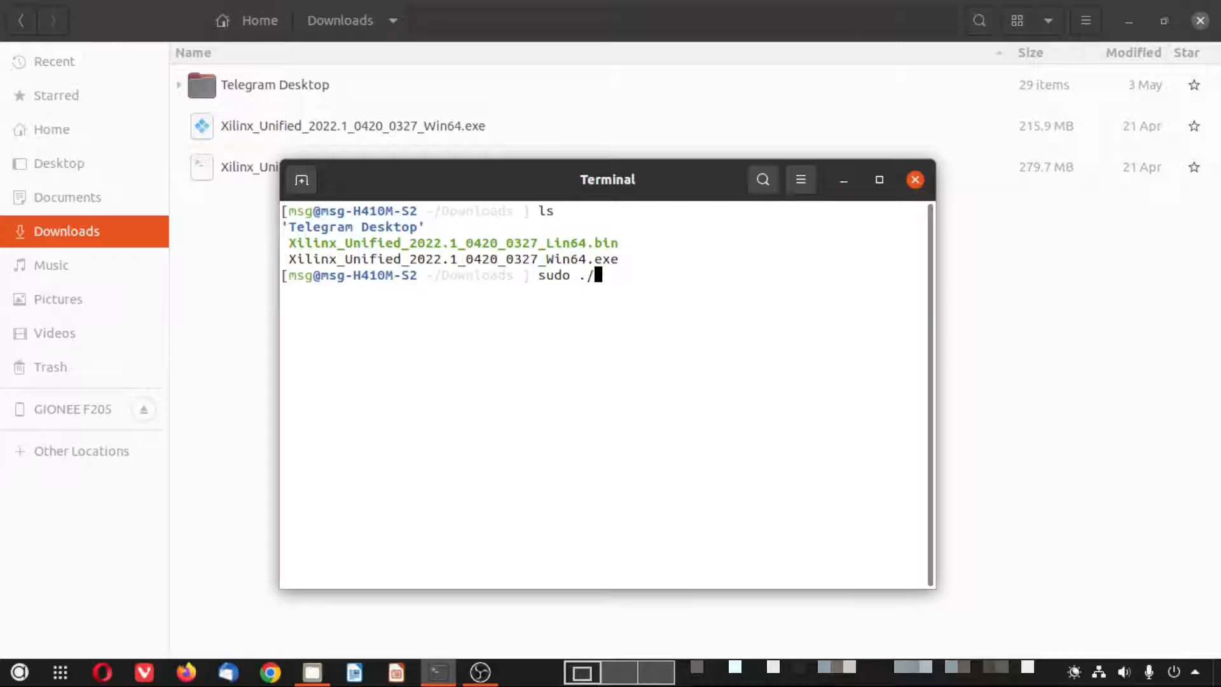
{"action": "double_click", "coordinate": [614, 243]}
{"action": "middle_click", "coordinate": [664, 254]}
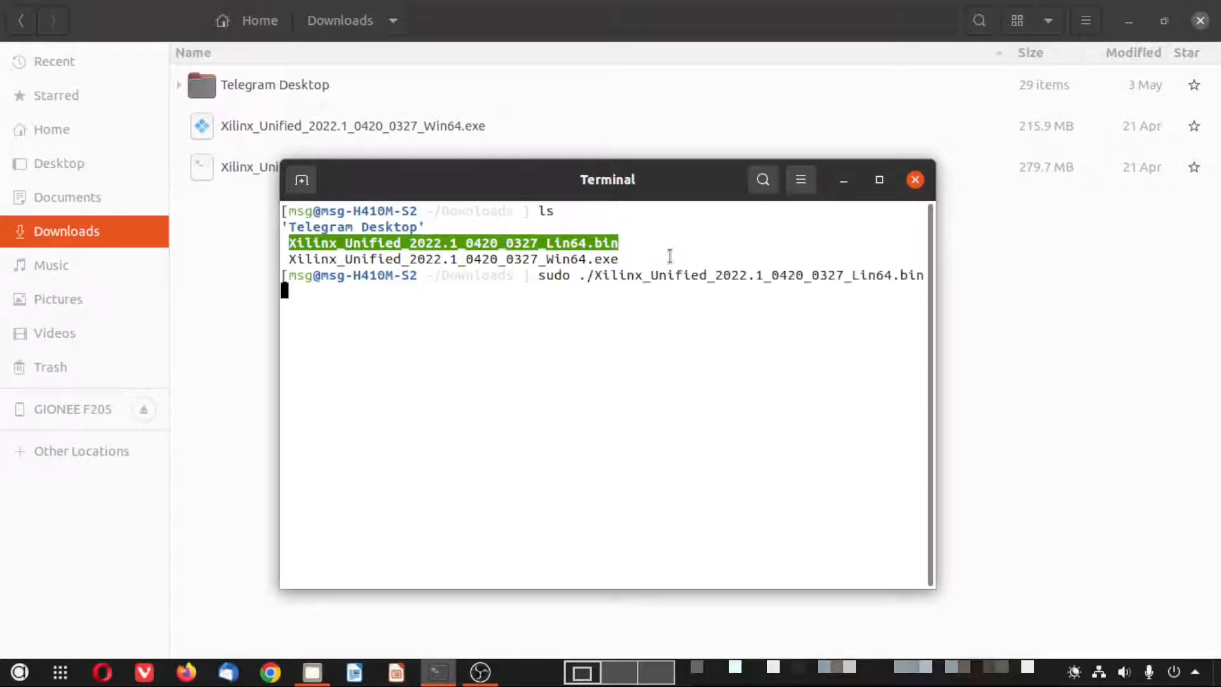
{"action": "left_click_drag", "start_coordinate": [930, 316], "coordinate": [1035, 314]}
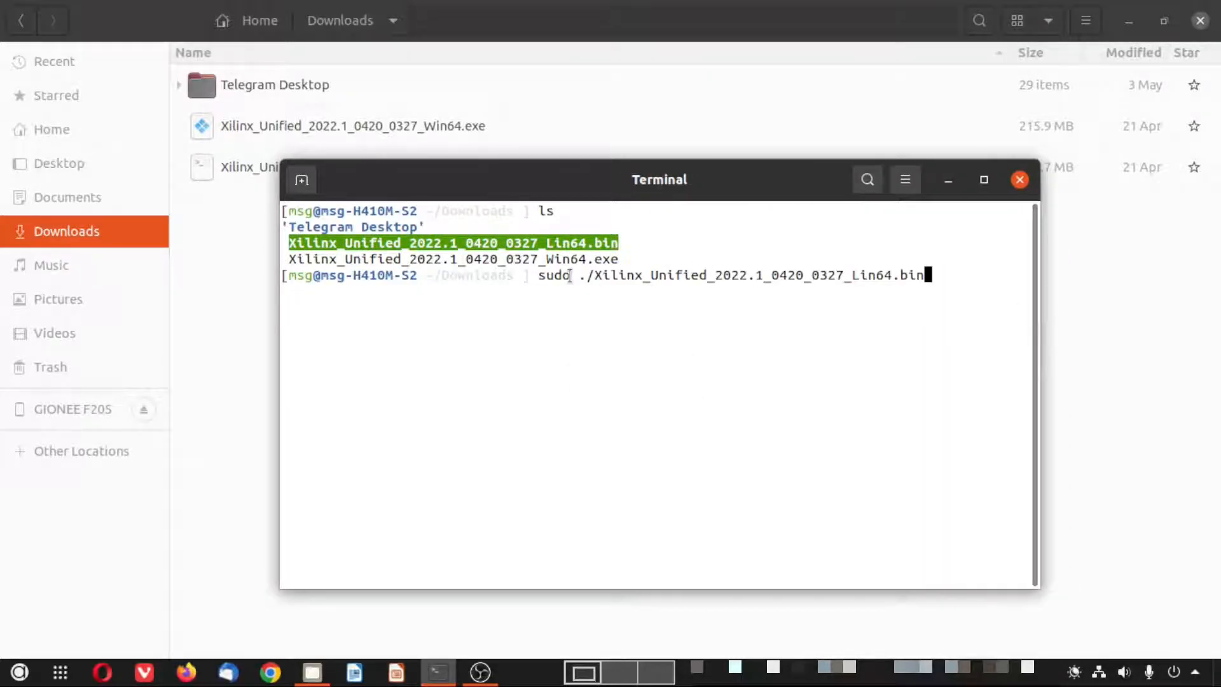
{"action": "double_click", "coordinate": [568, 275]}
{"action": "left_click_drag", "start_coordinate": [586, 274], "coordinate": [910, 274]}
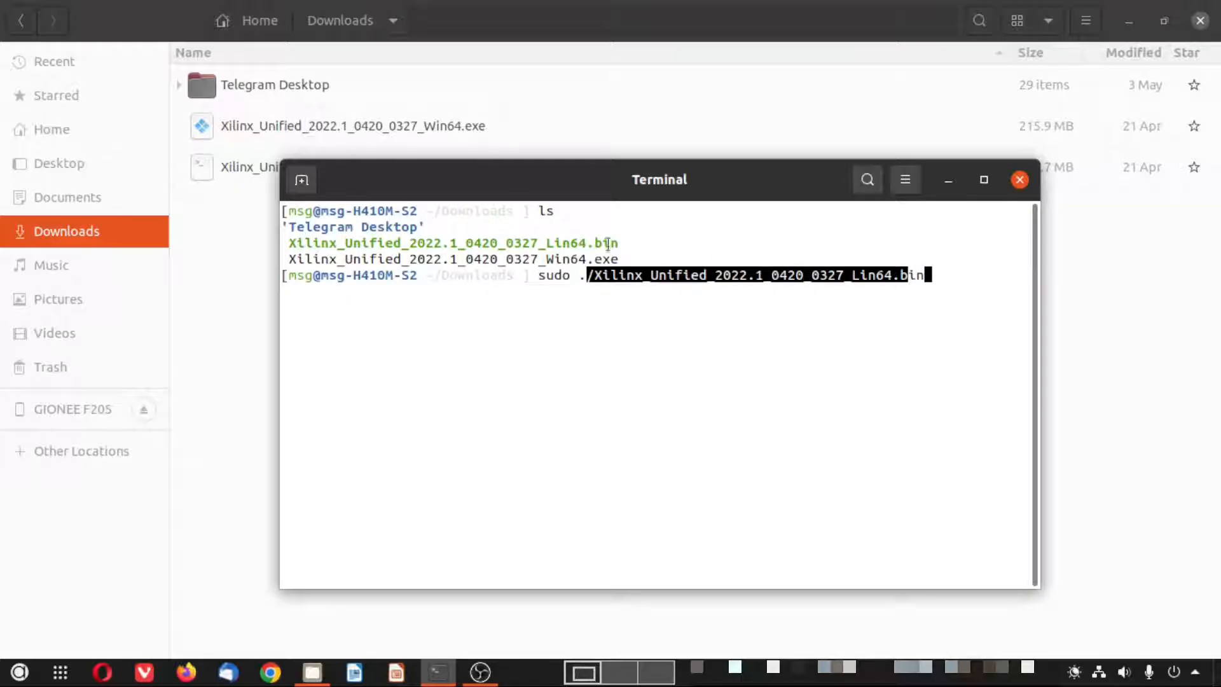
{"action": "left_click_drag", "start_coordinate": [640, 191], "coordinate": [563, 162]}
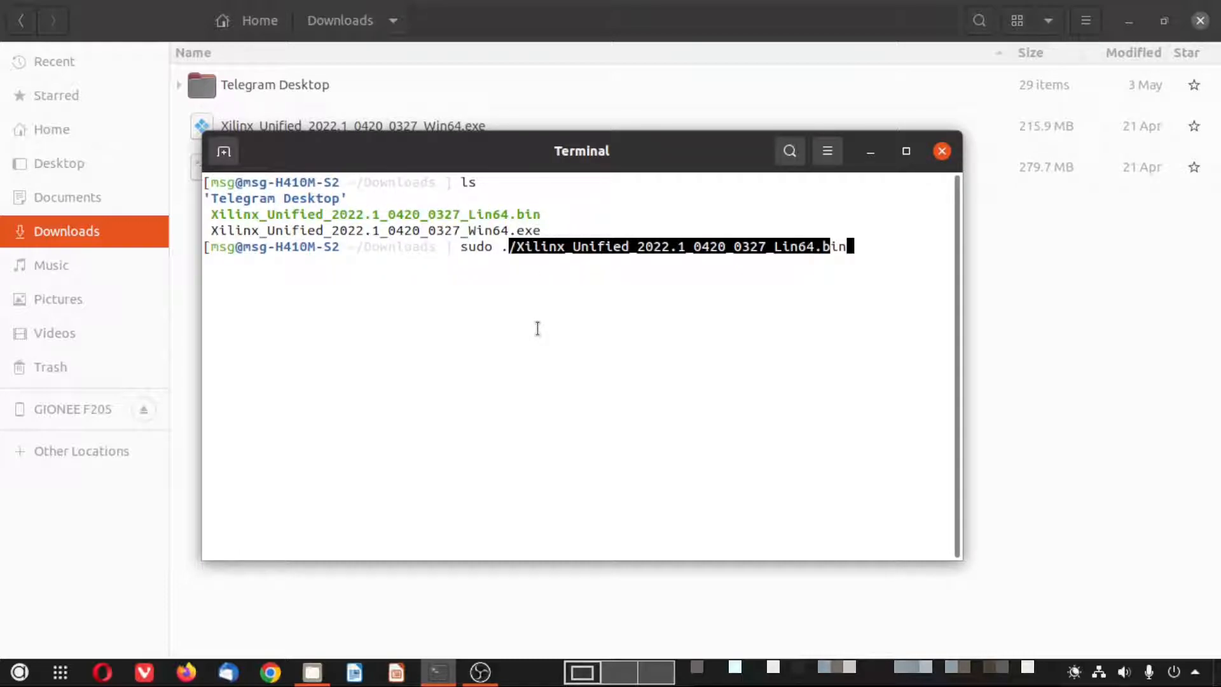
{"action": "left_click", "coordinate": [546, 324]}
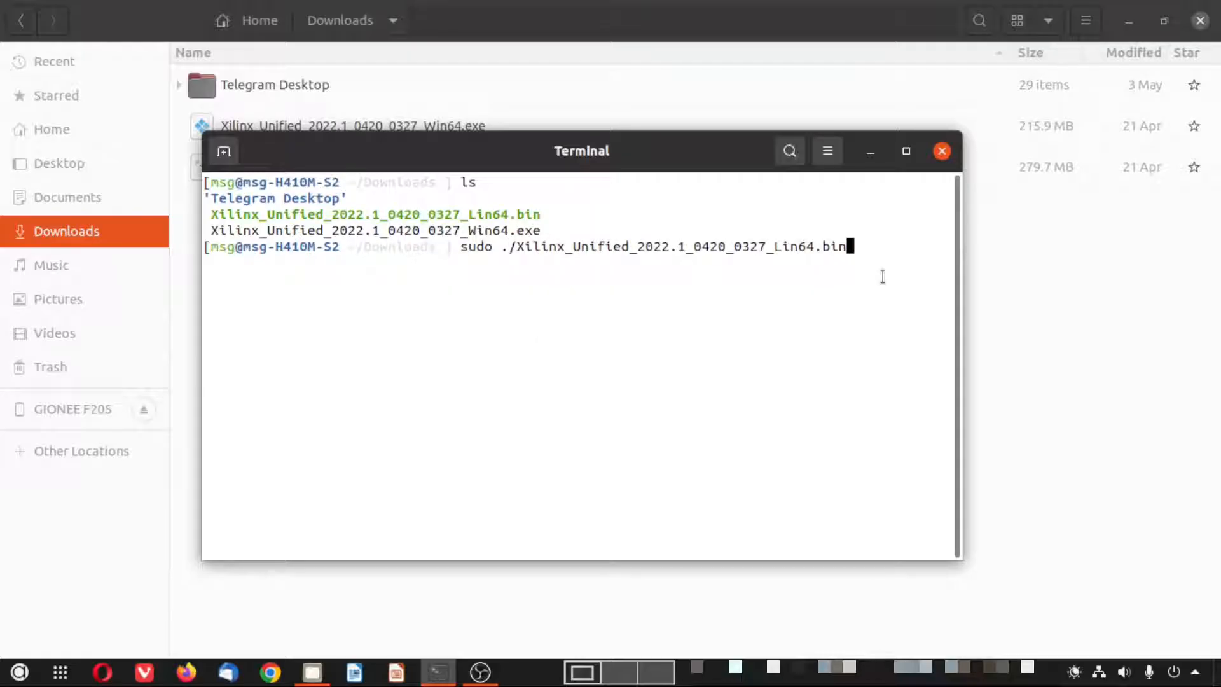
{"action": "key", "text": "Return"}
{"action": "key", "text": "Return"}
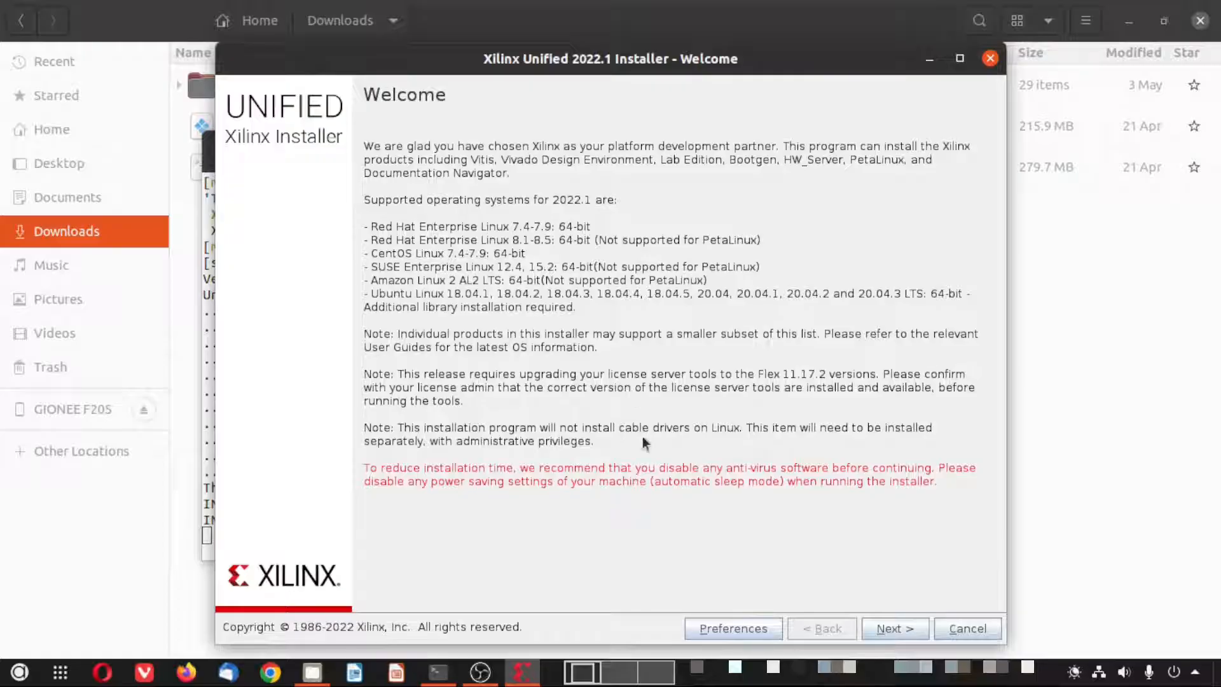
- Enter the Xilinx account e-mail and password in the installer and continue with Download and Install Now
{"action": "left_click", "coordinate": [909, 629]}
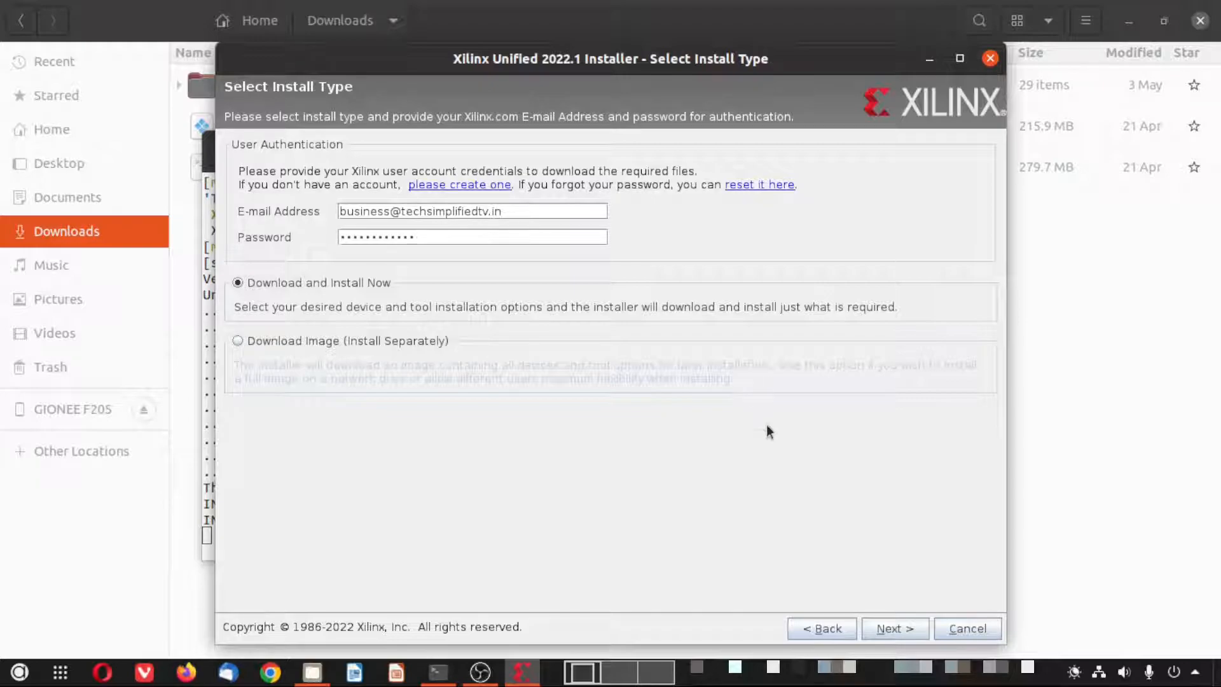
{"action": "left_click", "coordinate": [900, 627]}
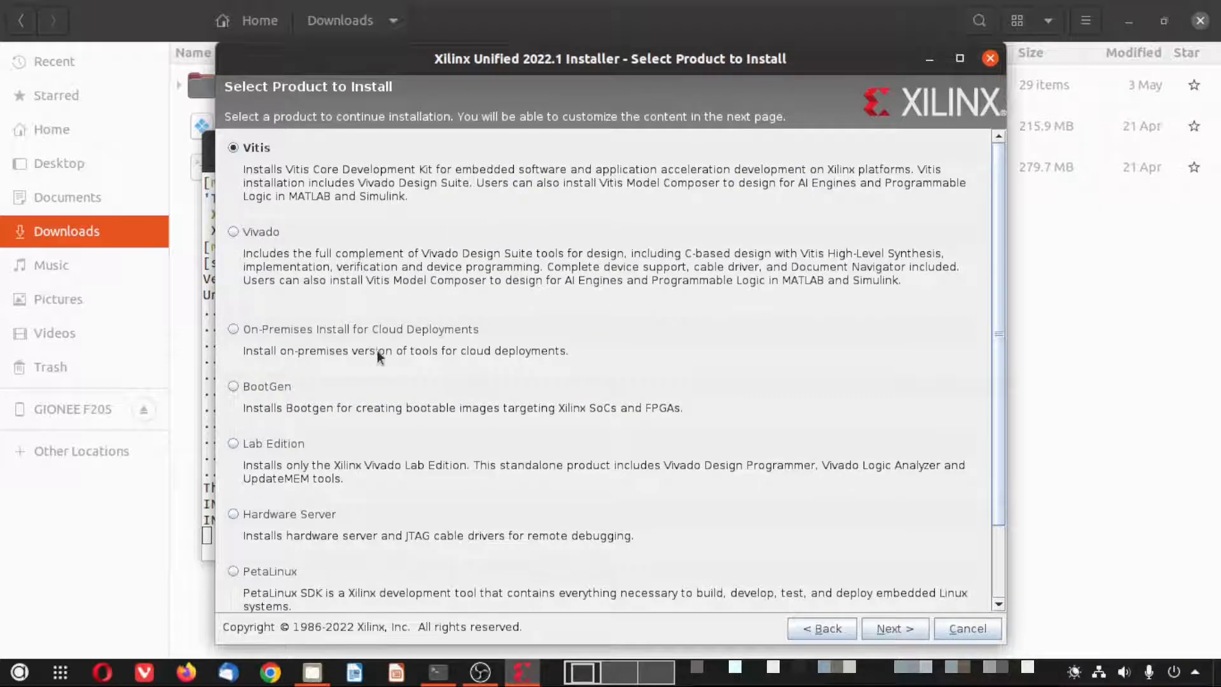
- Choose Vivado as the product to install and continue to the edition selection
{"action": "scroll", "coordinate": [374, 349], "scroll_direction": "down", "scroll_amount": 2}
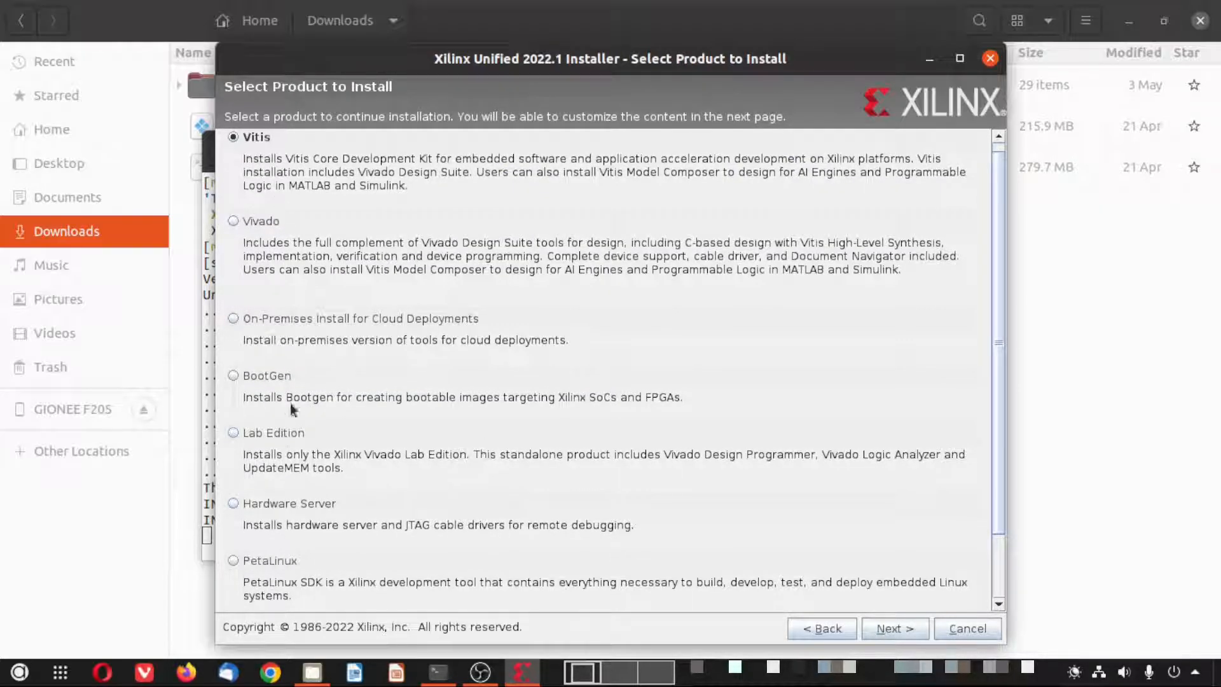
{"action": "scroll", "coordinate": [280, 216], "scroll_direction": "up", "scroll_amount": 1}
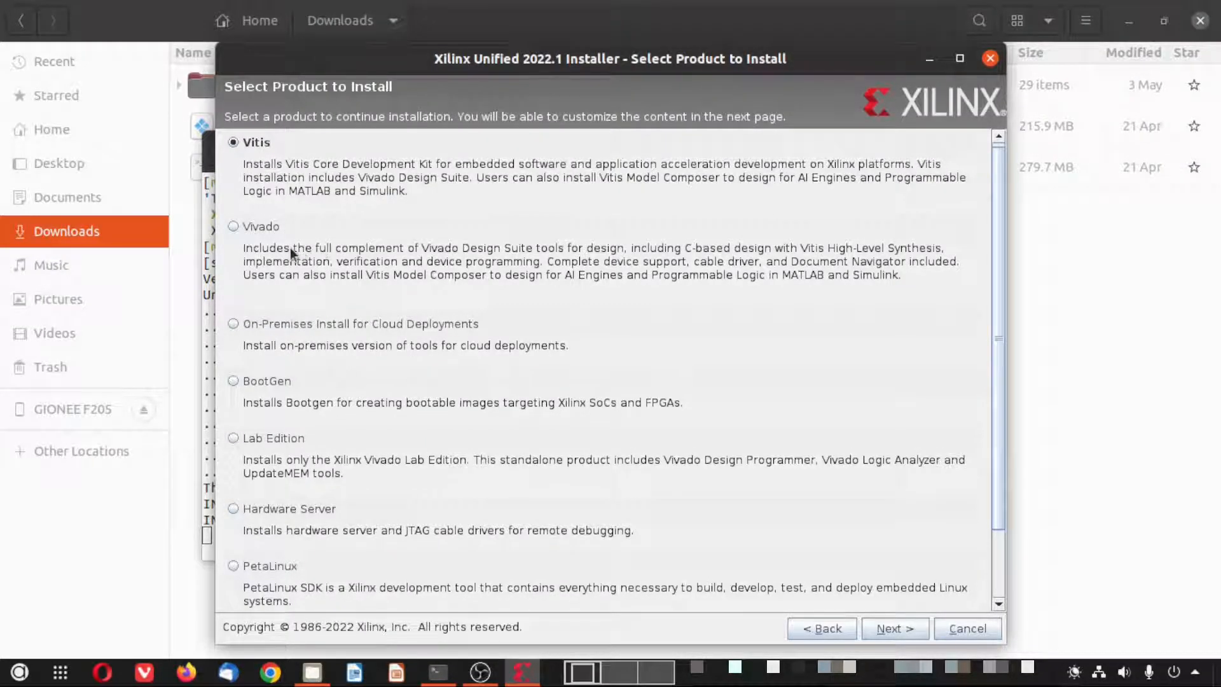
{"action": "left_click", "coordinate": [238, 228]}
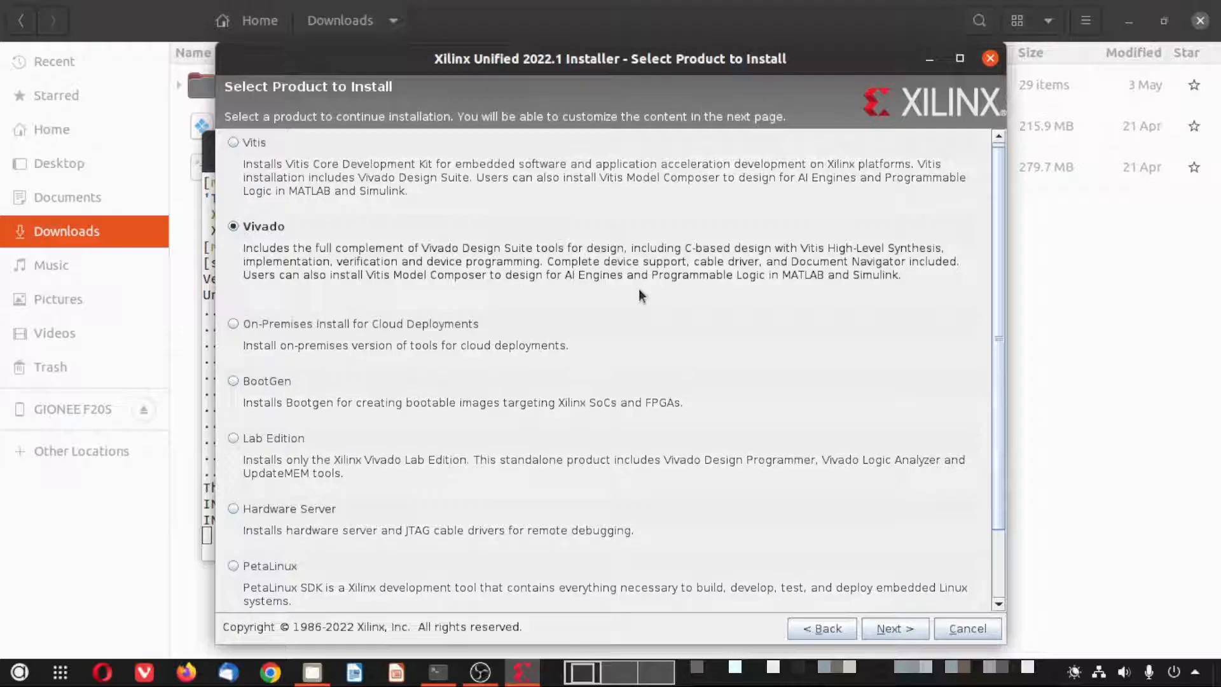
{"action": "scroll", "coordinate": [997, 326], "scroll_direction": "down", "scroll_amount": 2}
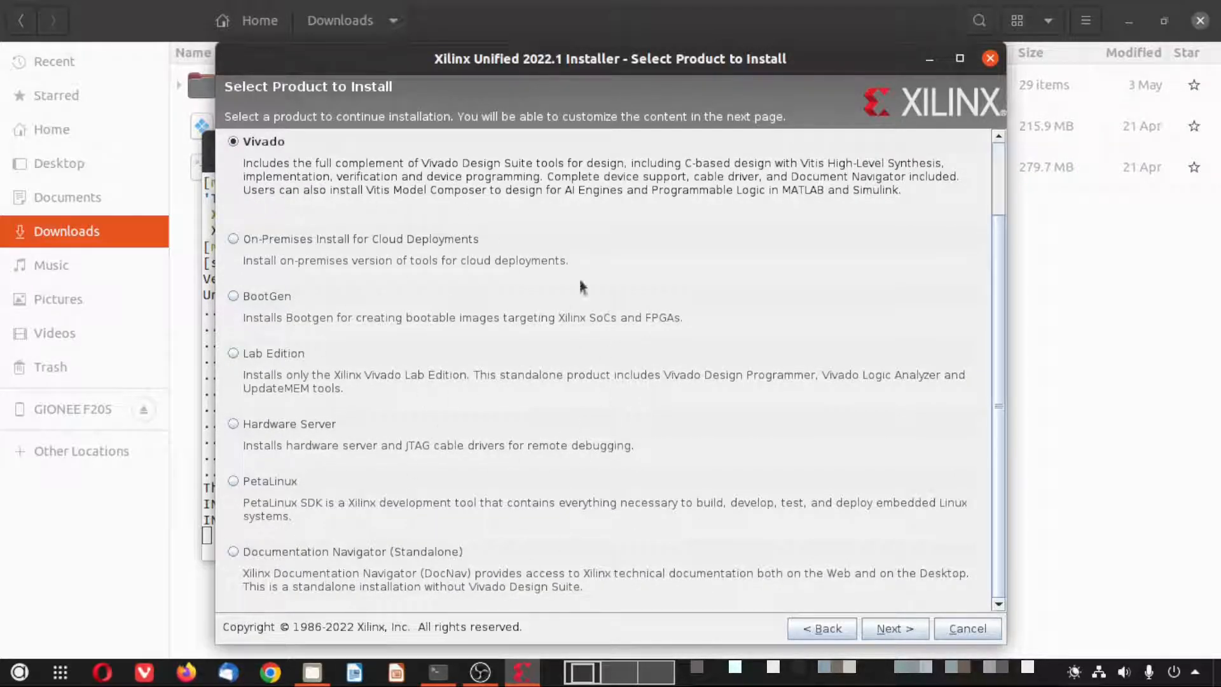
{"action": "scroll", "coordinate": [550, 312], "scroll_direction": "up", "scroll_amount": 1}
{"action": "scroll", "coordinate": [549, 307], "scroll_direction": "up", "scroll_amount": 1}
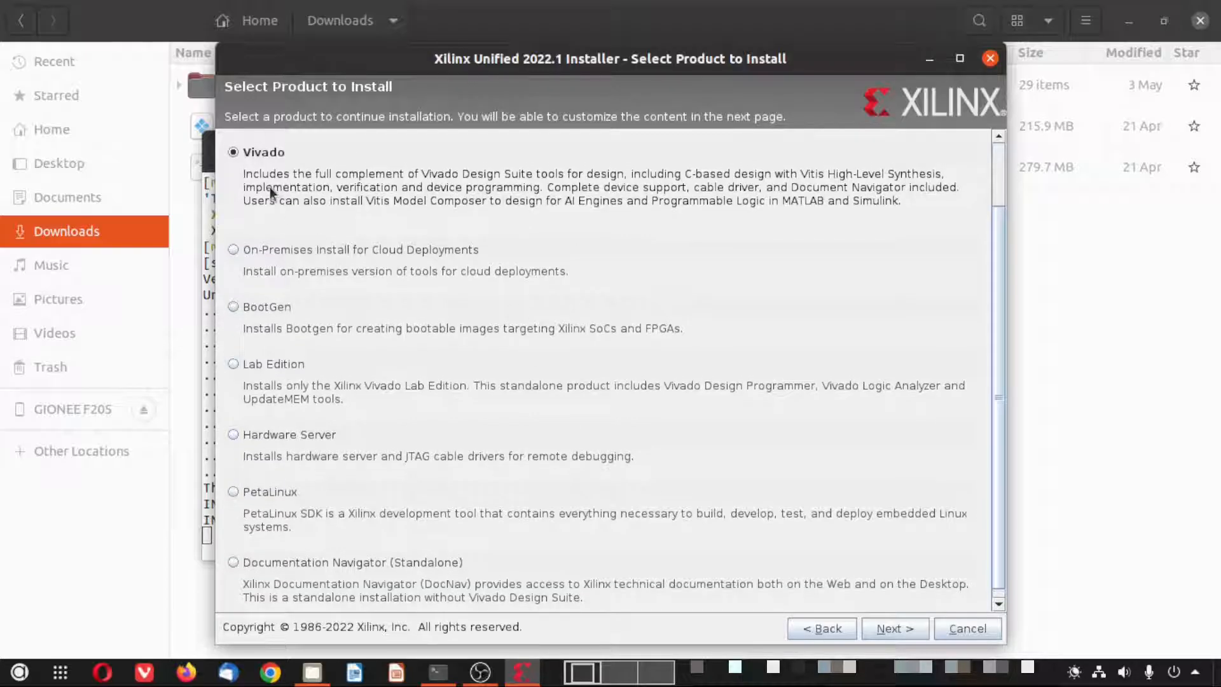
{"action": "scroll", "coordinate": [570, 194], "scroll_direction": "up", "scroll_amount": 1}
{"action": "scroll", "coordinate": [569, 195], "scroll_direction": "down", "scroll_amount": 3}
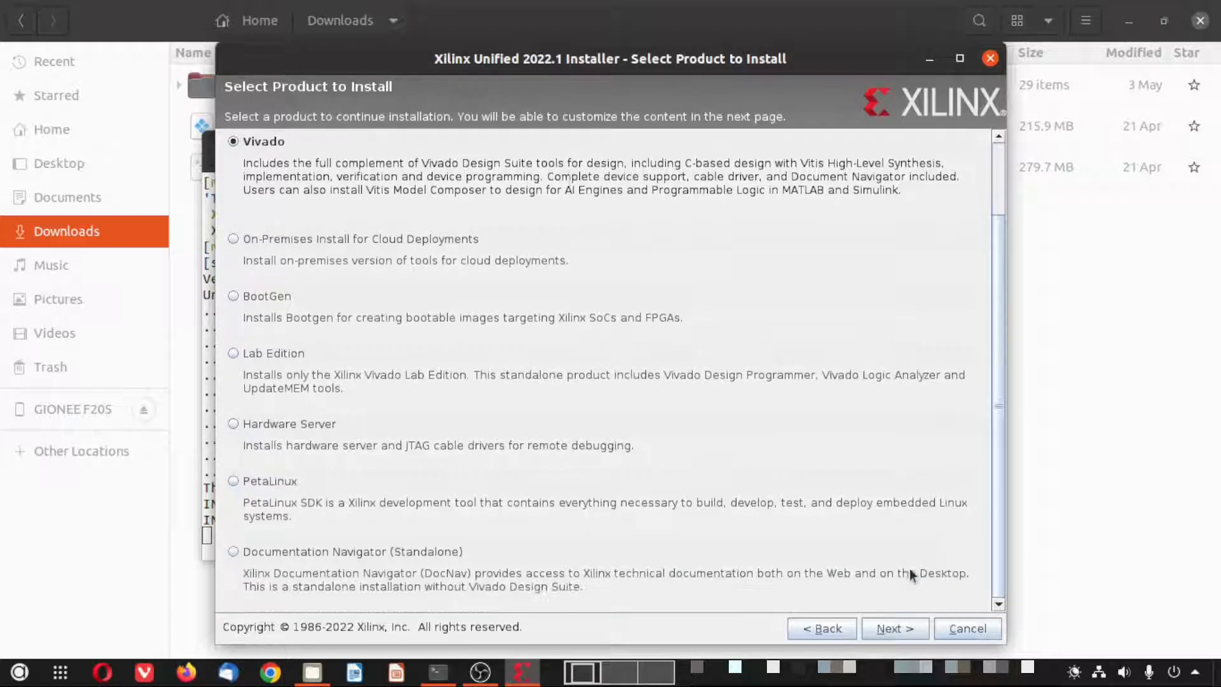
{"action": "left_click", "coordinate": [894, 628]}
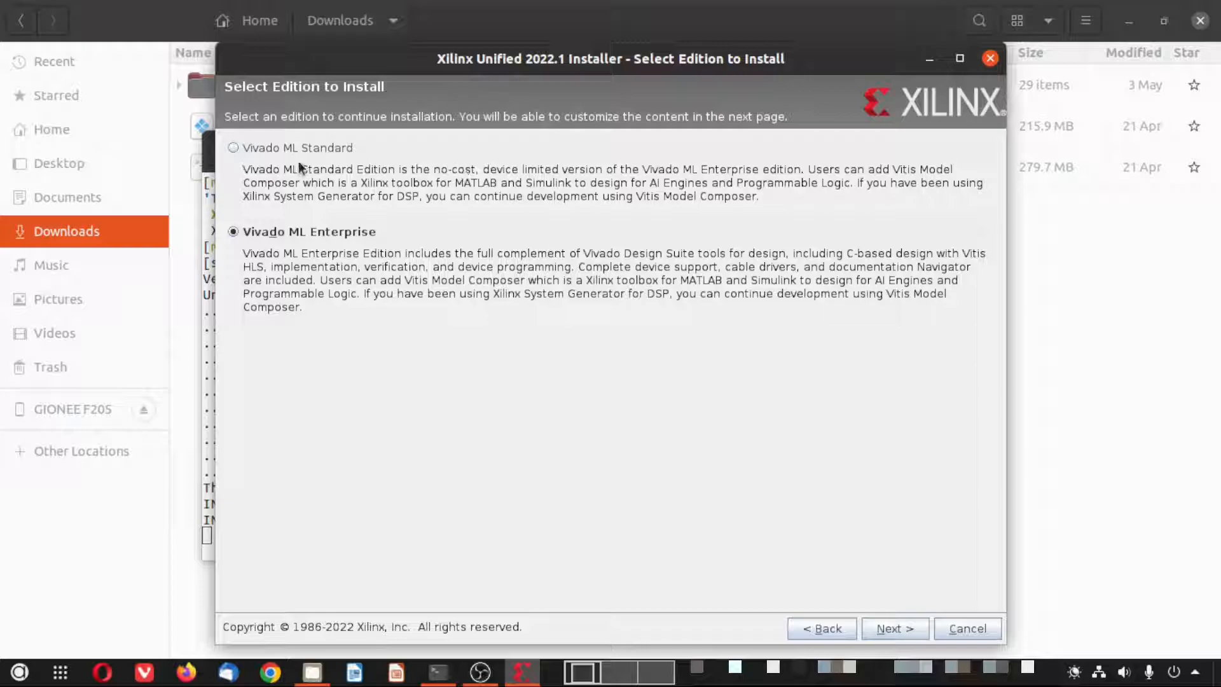
- Choose the Vivado ML Standard edition and continue to the installation customization
{"action": "left_click", "coordinate": [253, 152]}
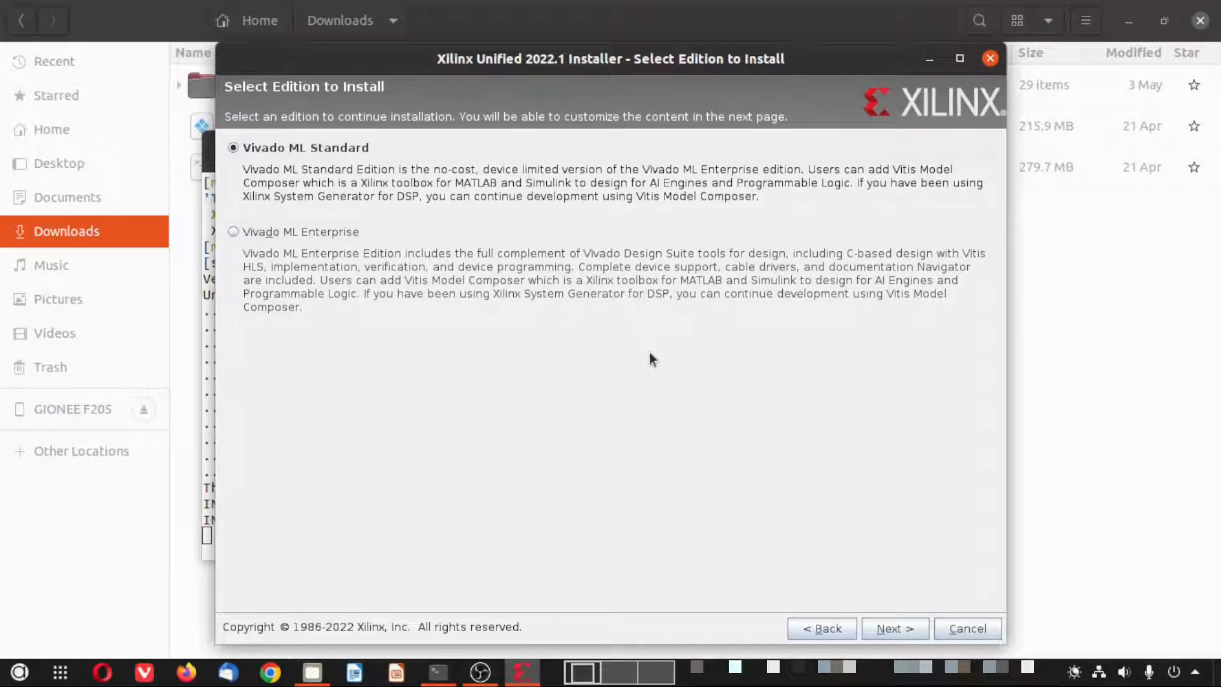
{"action": "left_click", "coordinate": [903, 629]}
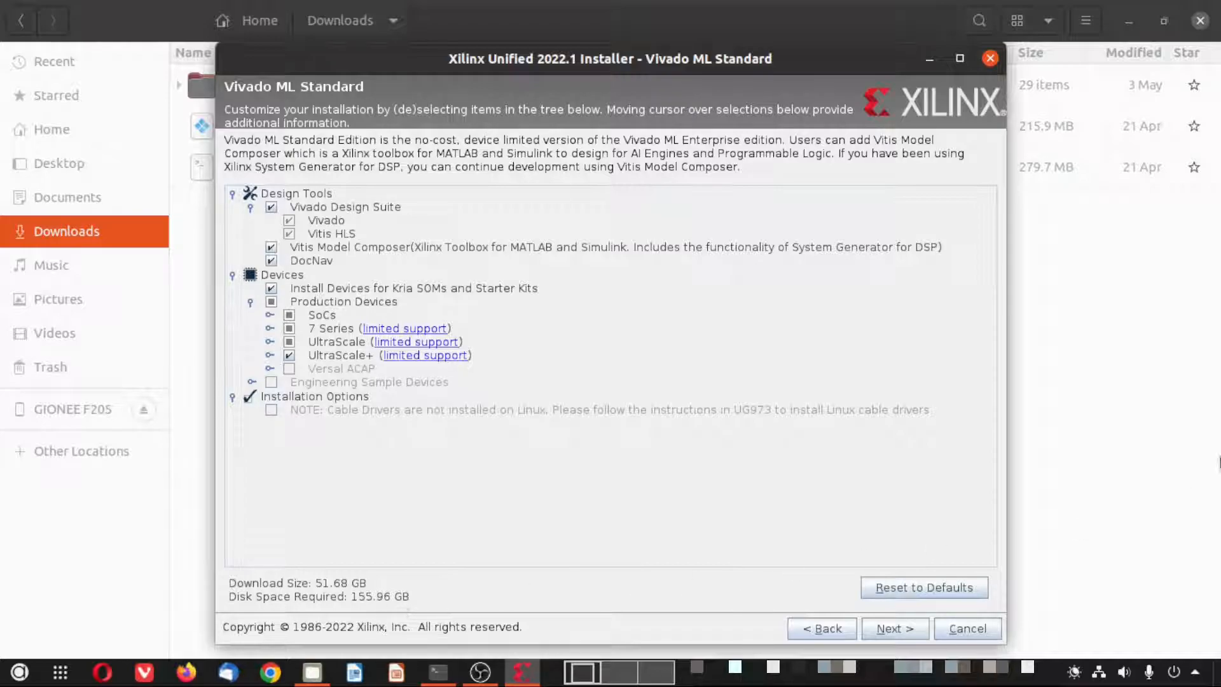
- Open a terminal in the Downloads folder and check the free disk space with df -h
{"action": "right_click", "coordinate": [1138, 407]}
{"action": "left_click", "coordinate": [993, 539]}
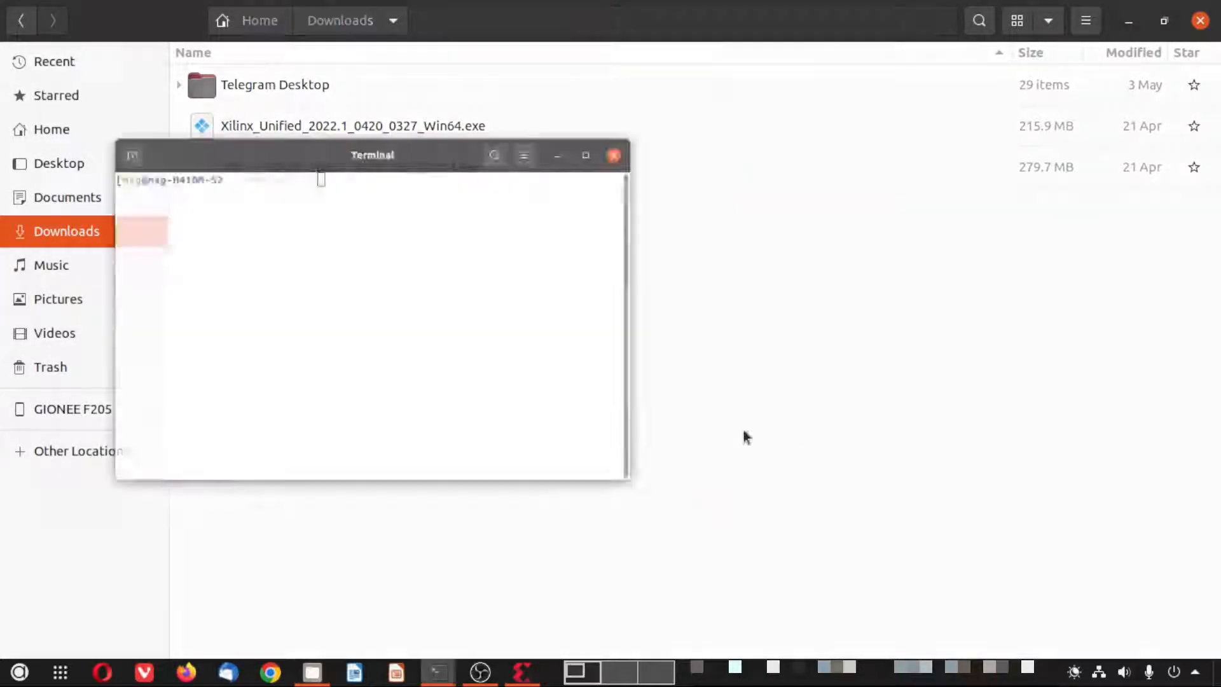
{"action": "type", "text": "df -h ."}
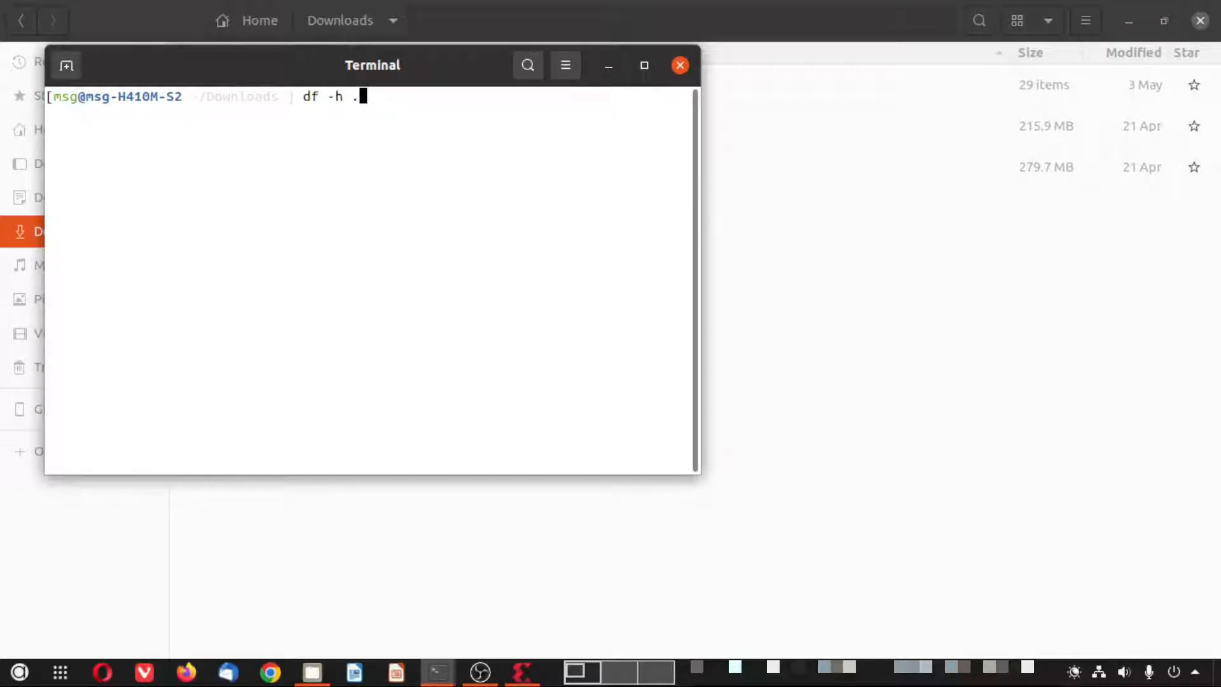
{"action": "key", "text": "Return"}
{"action": "left_click_drag", "start_coordinate": [278, 128], "coordinate": [304, 130]}
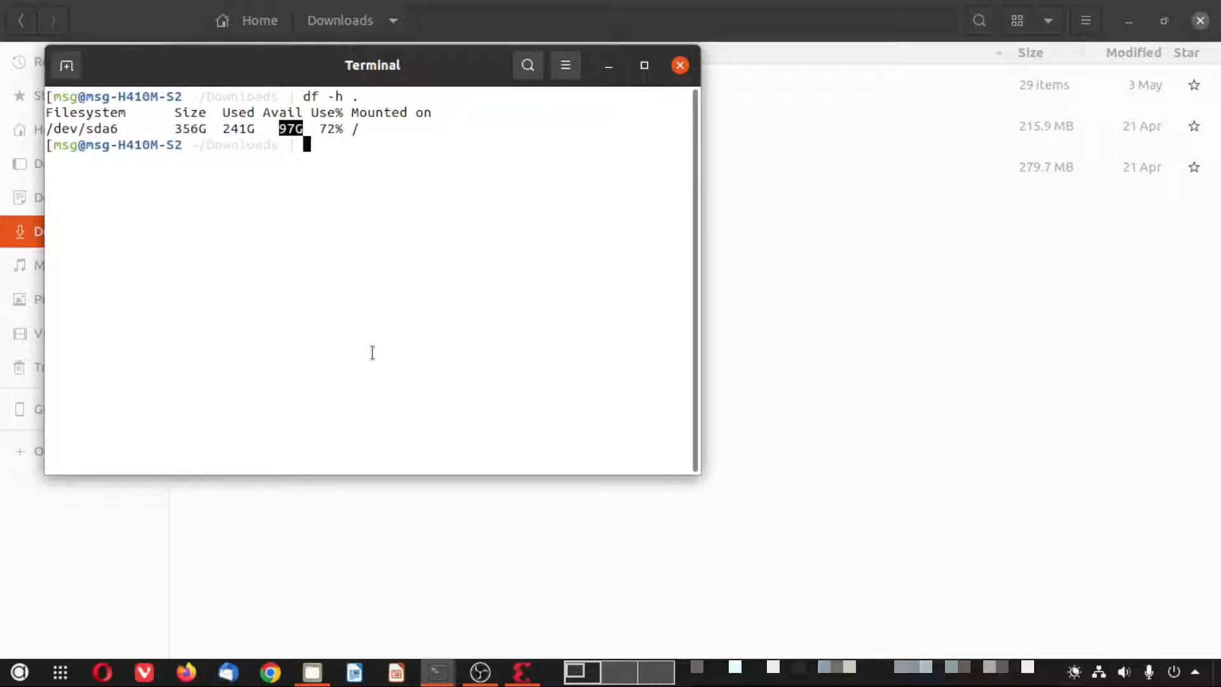
{"action": "left_click_drag", "start_coordinate": [413, 56], "coordinate": [654, 167]}
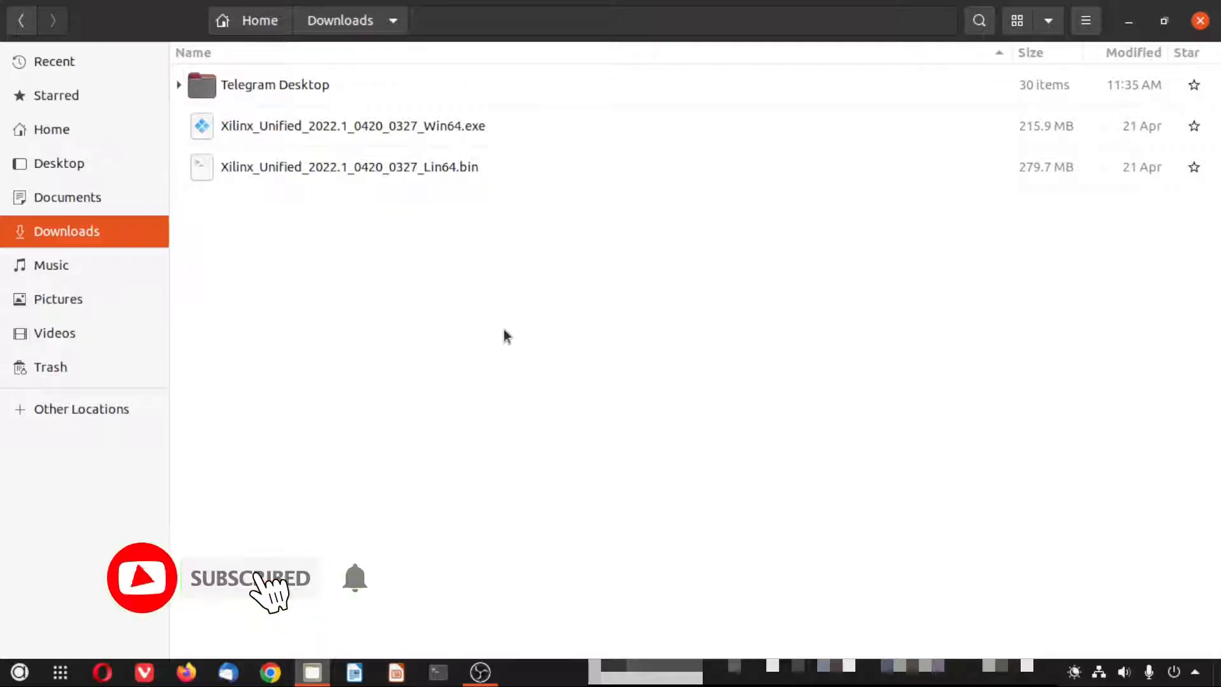
- Open a new terminal in Downloads and recheck the available disk space with df -h
{"action": "right_click", "coordinate": [499, 294]}
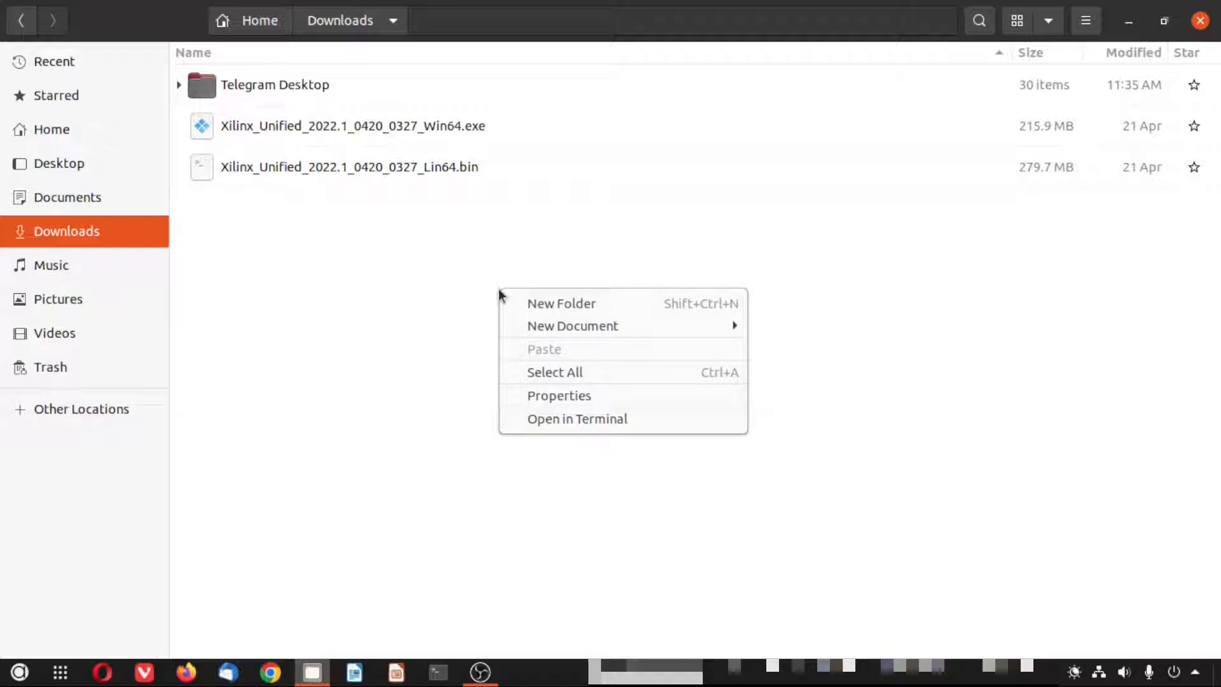
{"action": "left_click", "coordinate": [642, 425]}
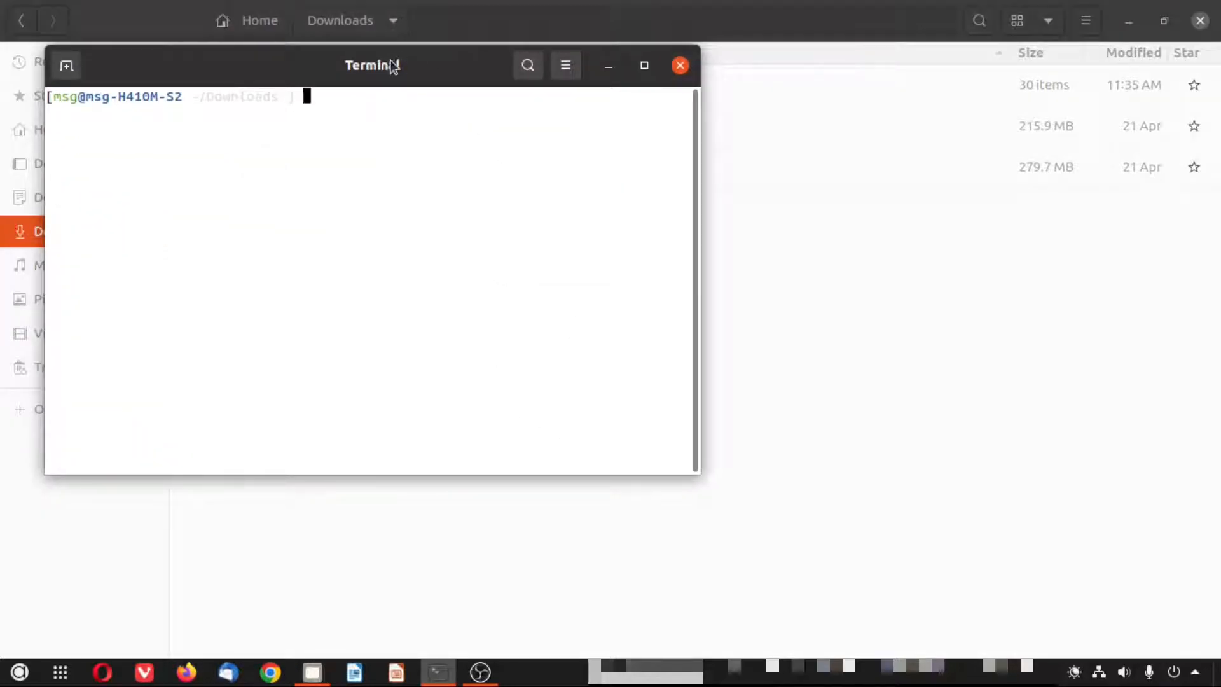
{"action": "left_click_drag", "start_coordinate": [390, 66], "coordinate": [508, 175]}
{"action": "type", "text": "df -h ."}
{"action": "key", "text": "Return"}
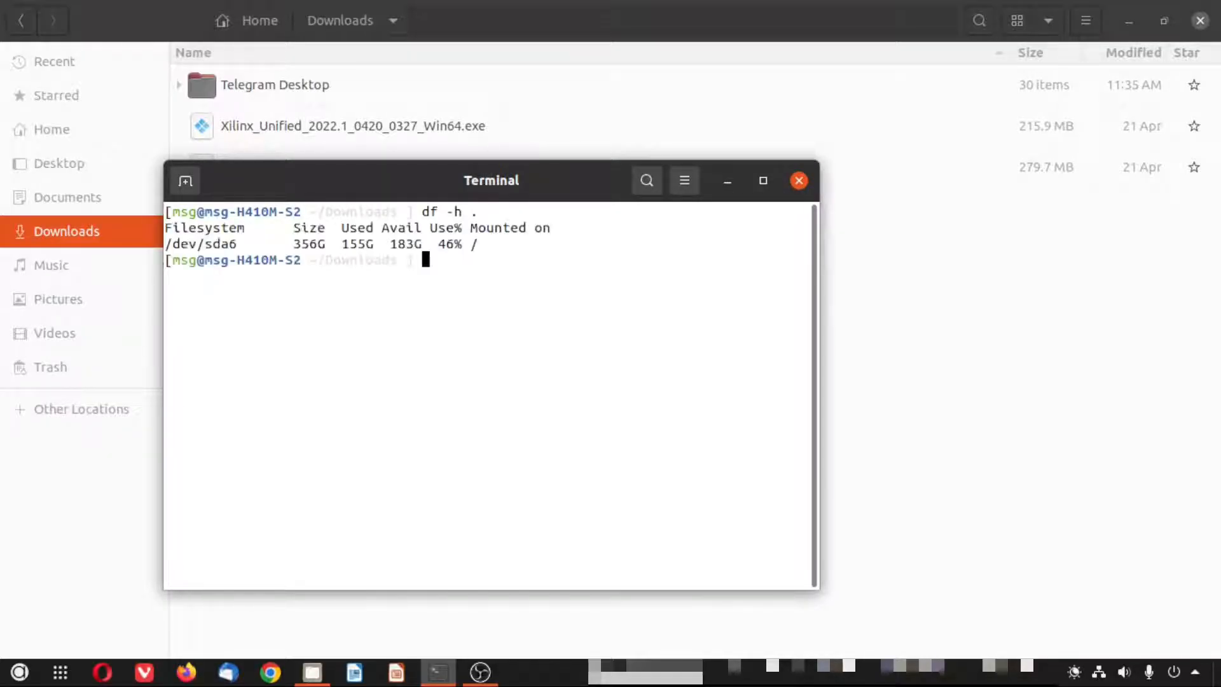
{"action": "left_click_drag", "start_coordinate": [387, 246], "coordinate": [422, 245]}
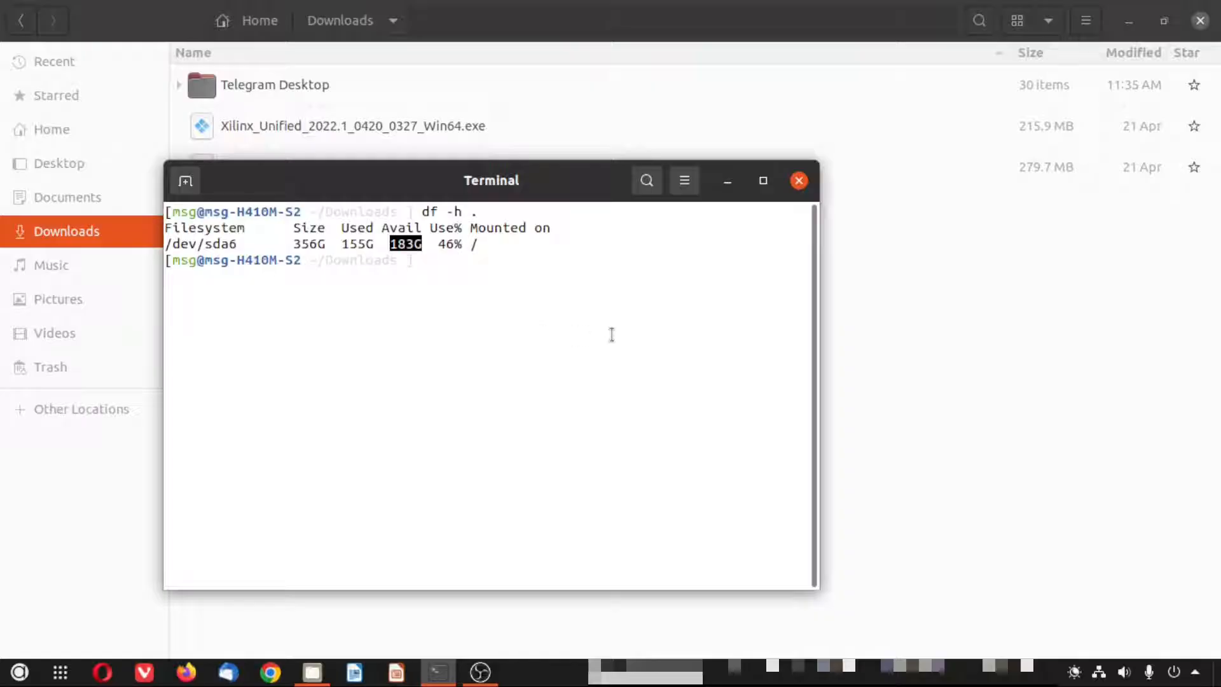
{"action": "left_click", "coordinate": [614, 331]}
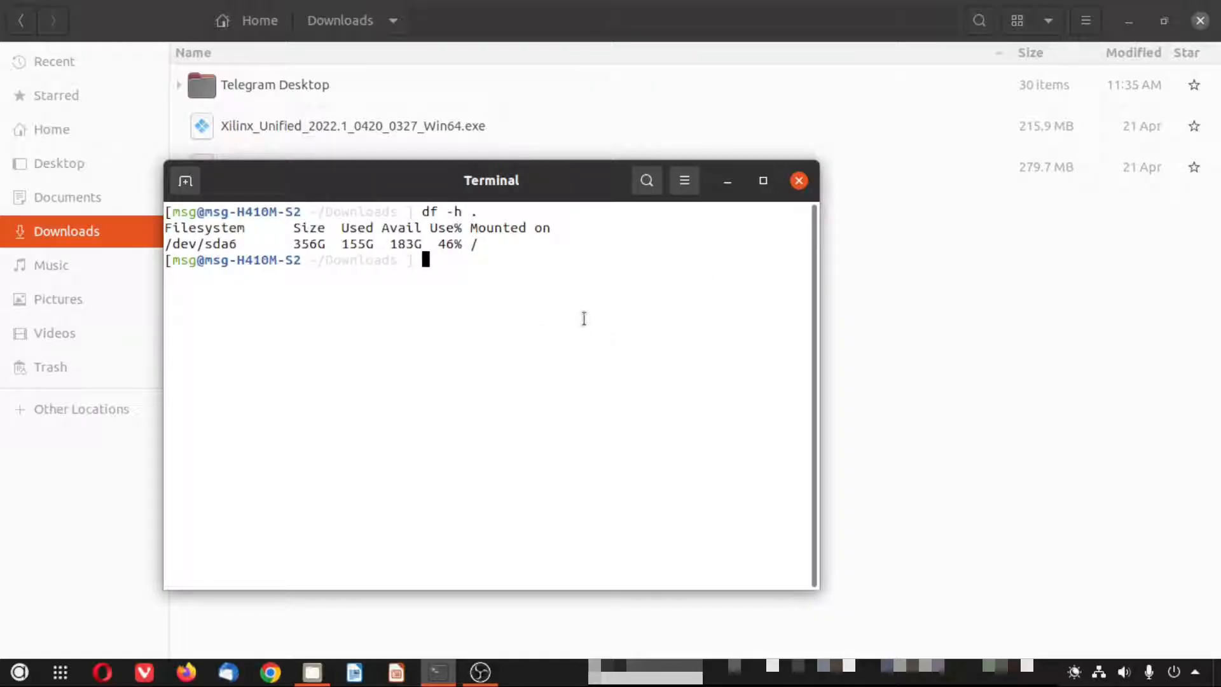
- List the Downloads files and run ./Xilinx_Unified_2022.1_0420_0327_Lin64.bin with sudo, authenticating with the sudo password
{"action": "type", "text": "ls"}
{"action": "key", "text": "Return"}
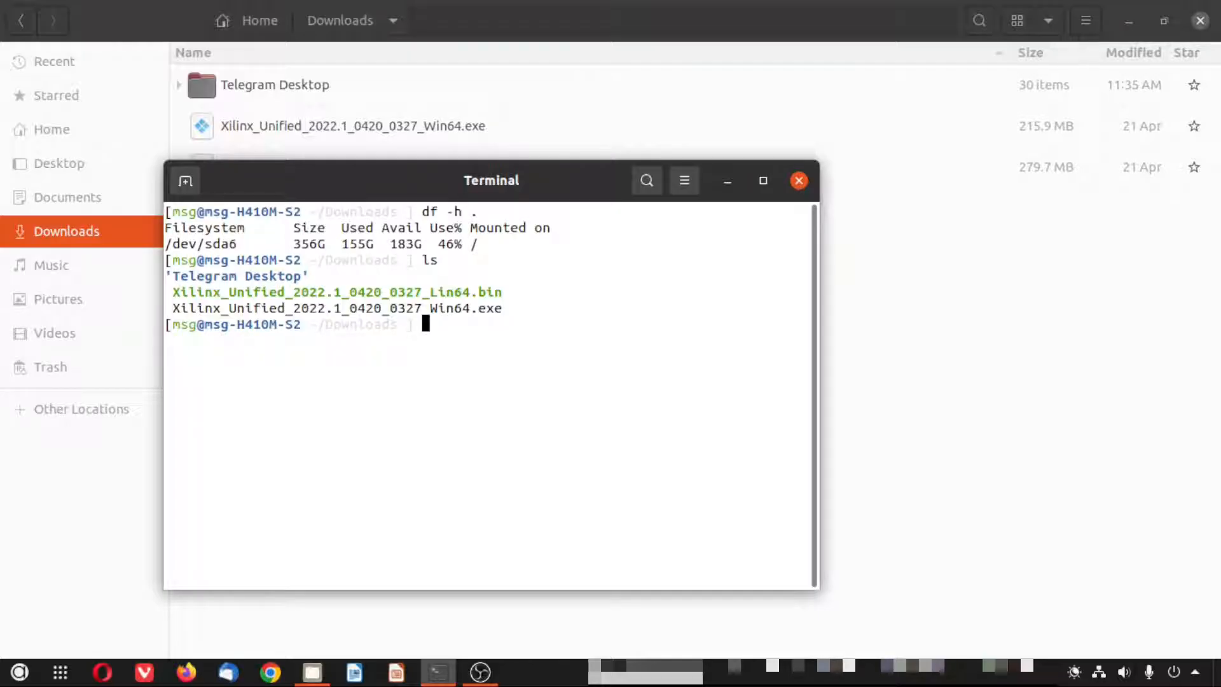
{"action": "left_click_drag", "start_coordinate": [557, 182], "coordinate": [617, 167]}
{"action": "type", "text": "sudo "}
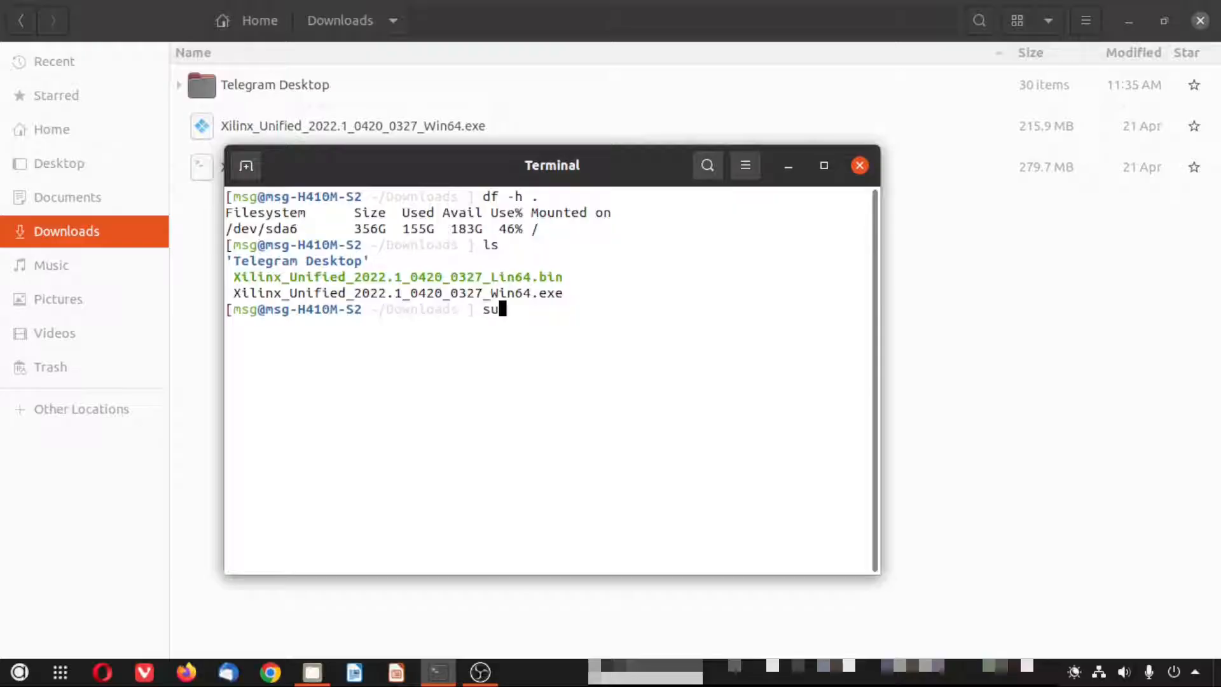
{"action": "type", "text": "./"}
{"action": "double_click", "coordinate": [533, 280]}
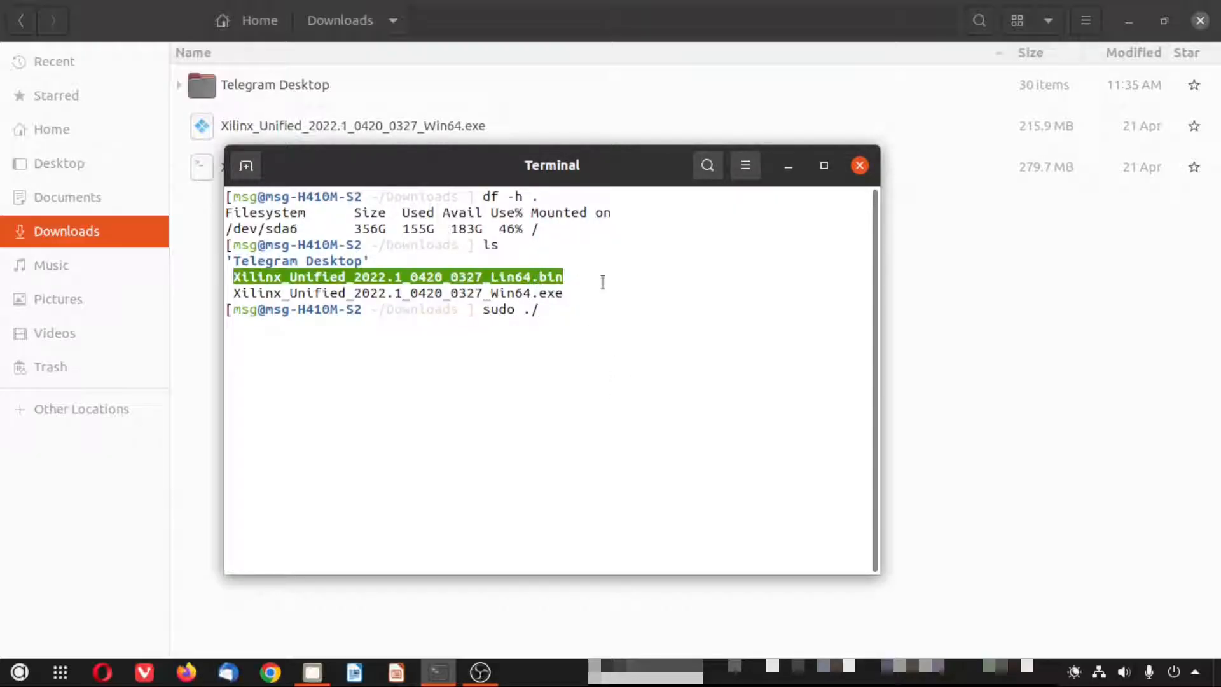
{"action": "middle_click", "coordinate": [645, 284]}
{"action": "key", "text": "Return"}
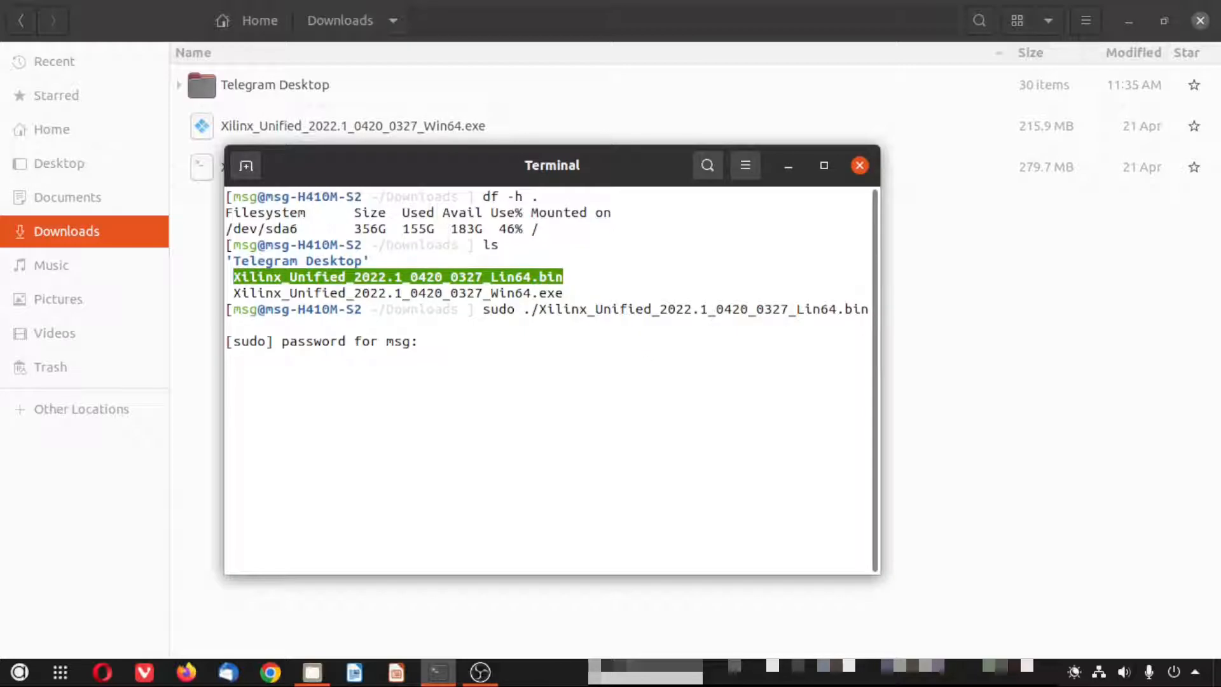
{"action": "key", "text": "Return"}
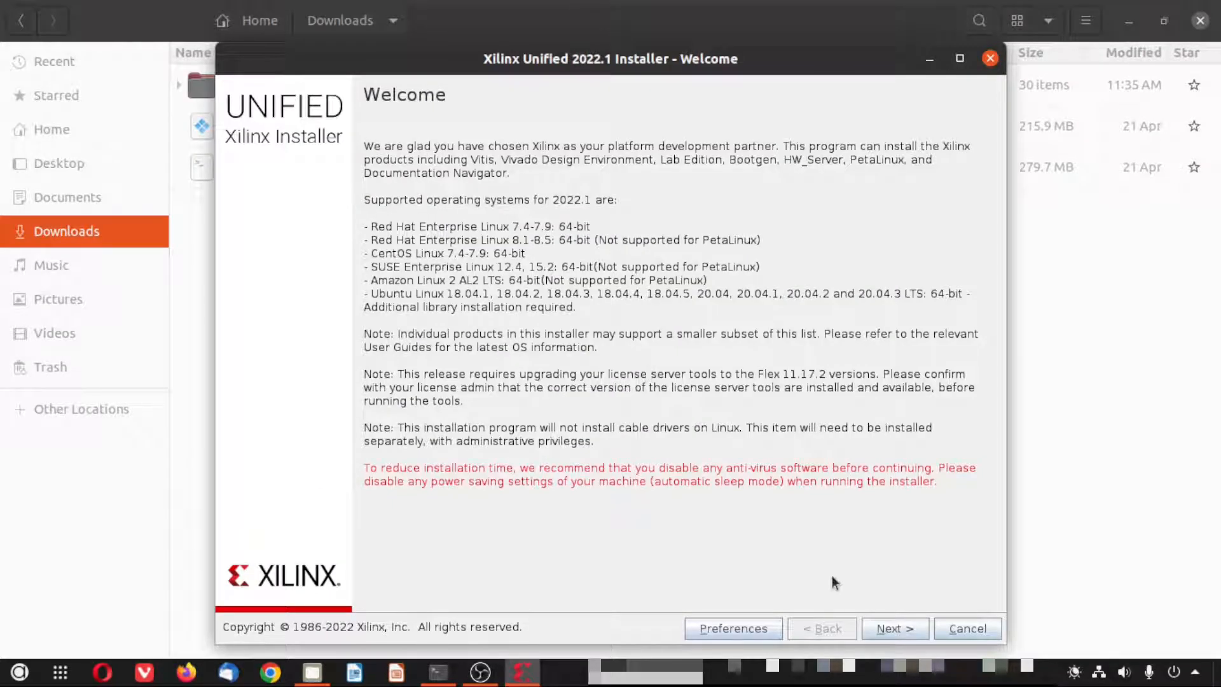
- Continue past the welcome page, enter the Xilinx account e-mail and password, and proceed with Download and Install Now
{"action": "left_click", "coordinate": [897, 630]}
{"action": "left_click", "coordinate": [401, 211]}
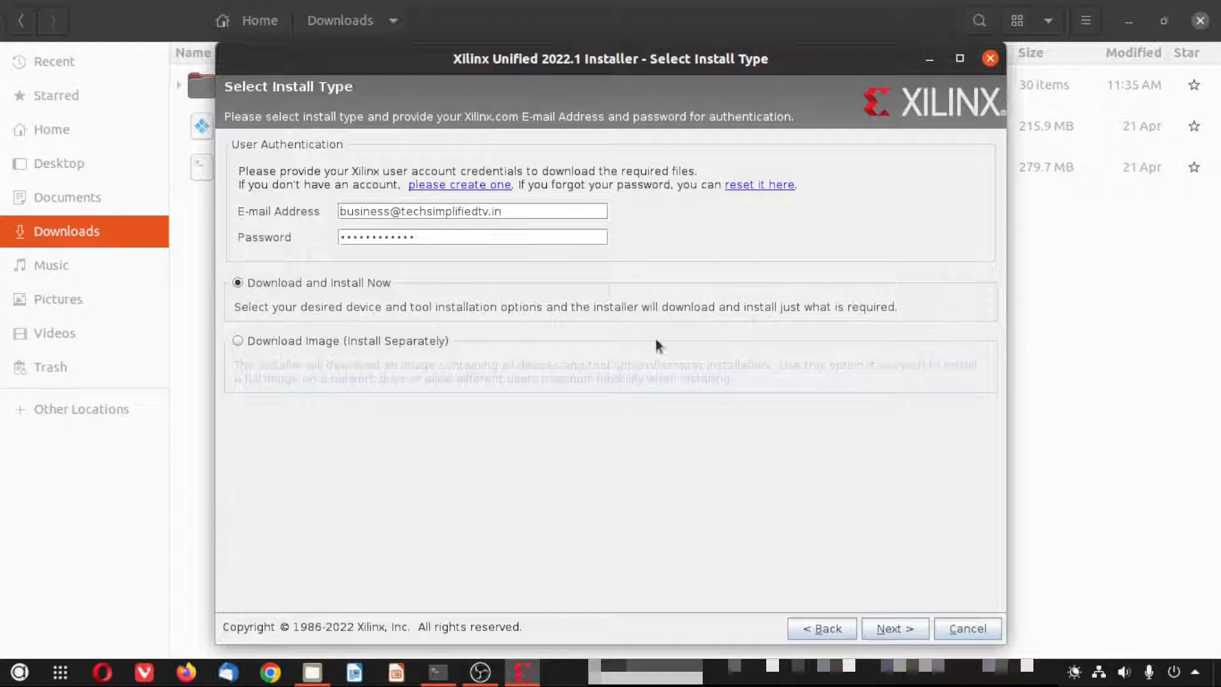
{"action": "left_click", "coordinate": [238, 340]}
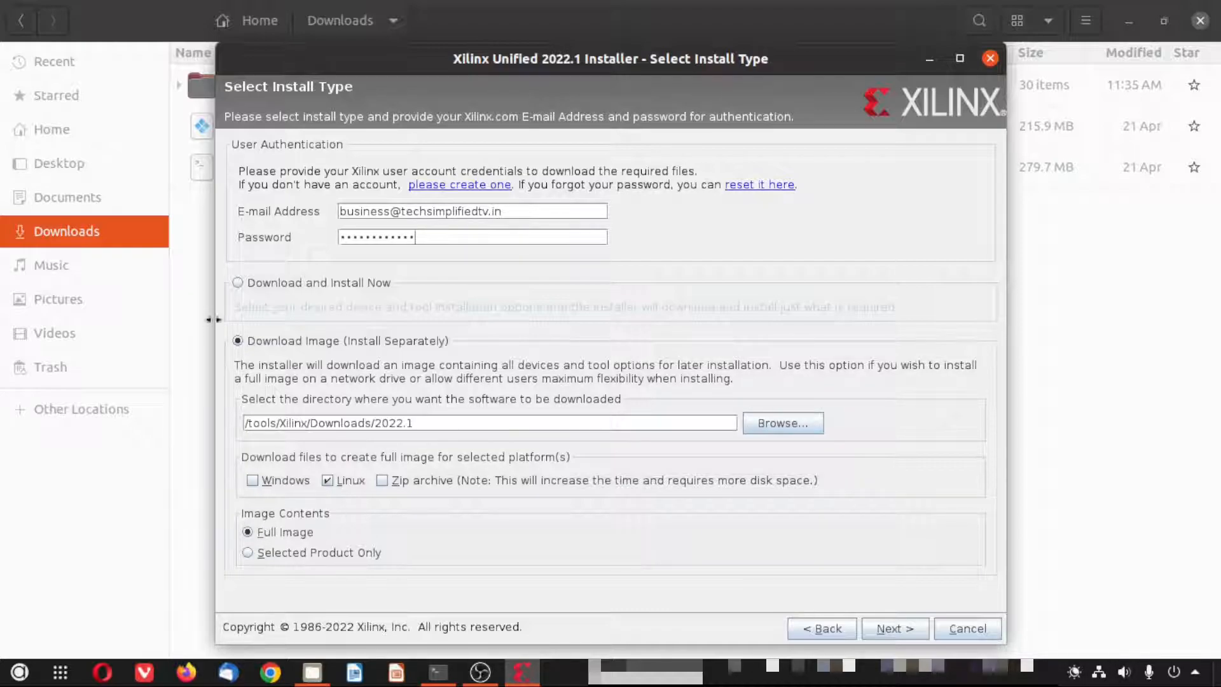
{"action": "left_click", "coordinate": [237, 283]}
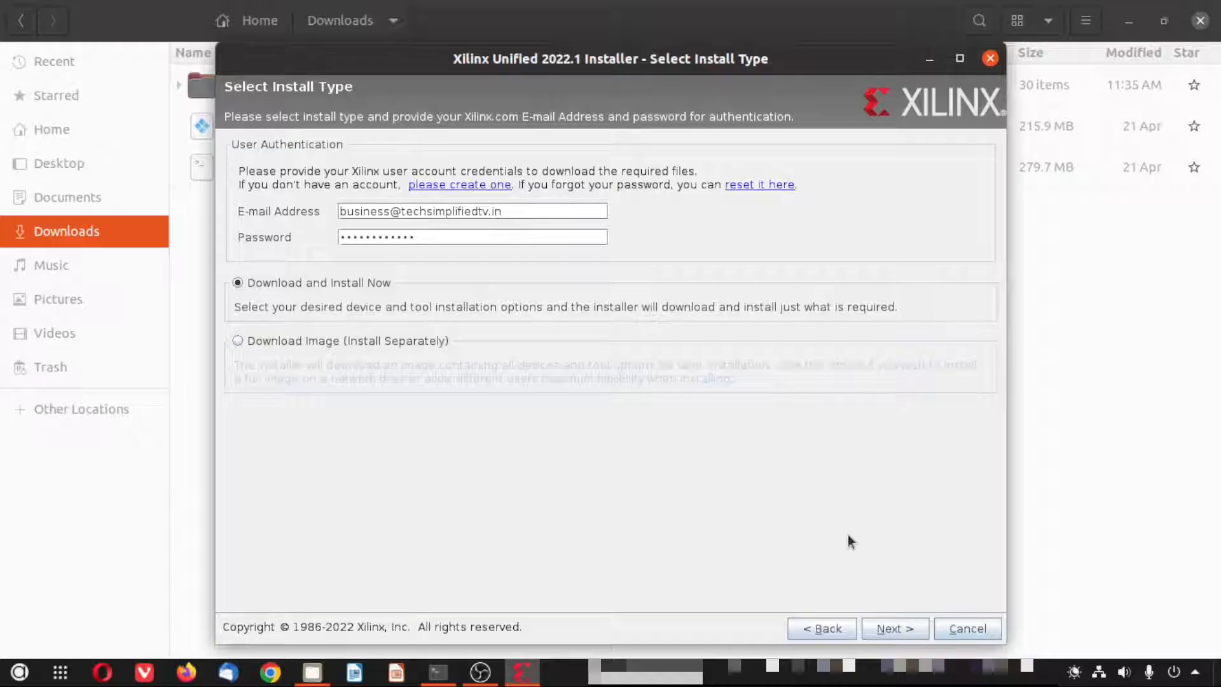
{"action": "left_click", "coordinate": [900, 627]}
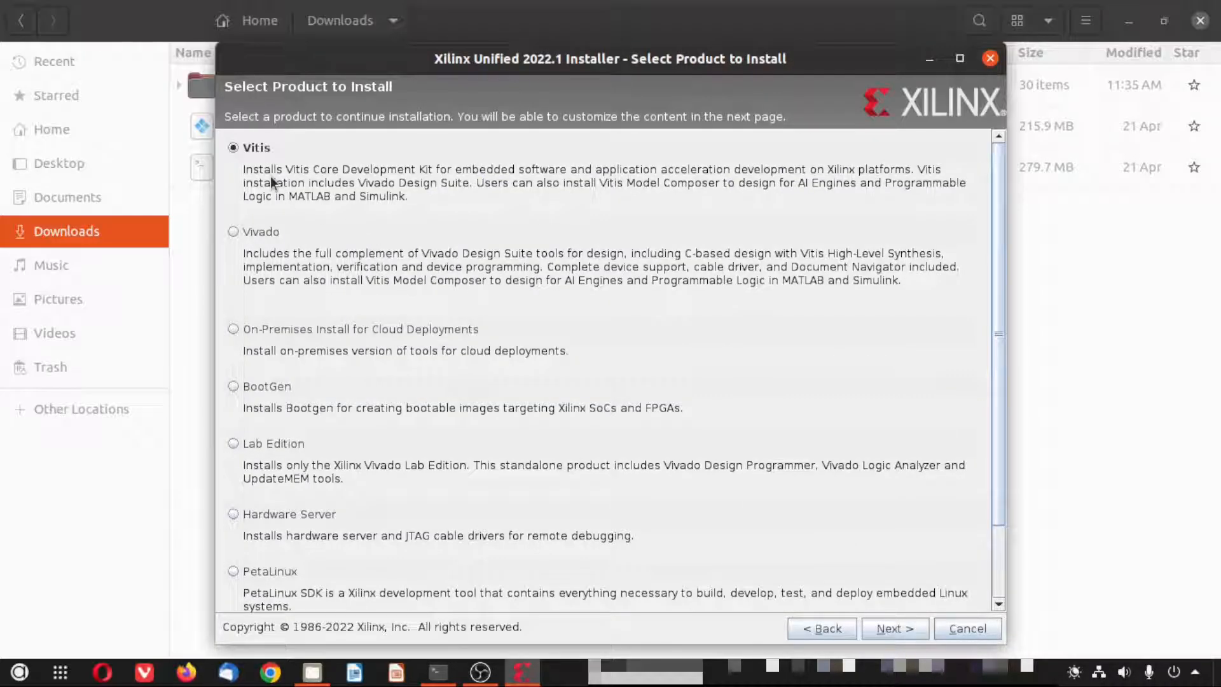
- Select Vivado as the product to install and continue to the edition selection
{"action": "scroll", "coordinate": [485, 353], "scroll_direction": "down", "scroll_amount": 1}
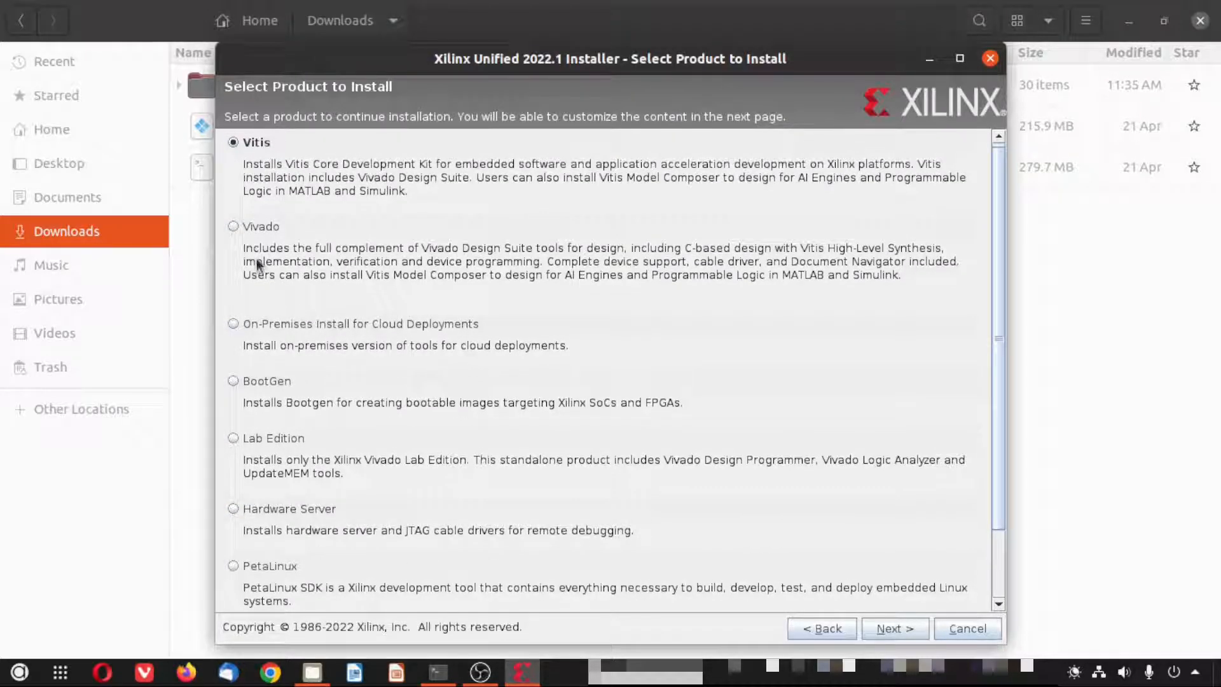
{"action": "left_click", "coordinate": [232, 229]}
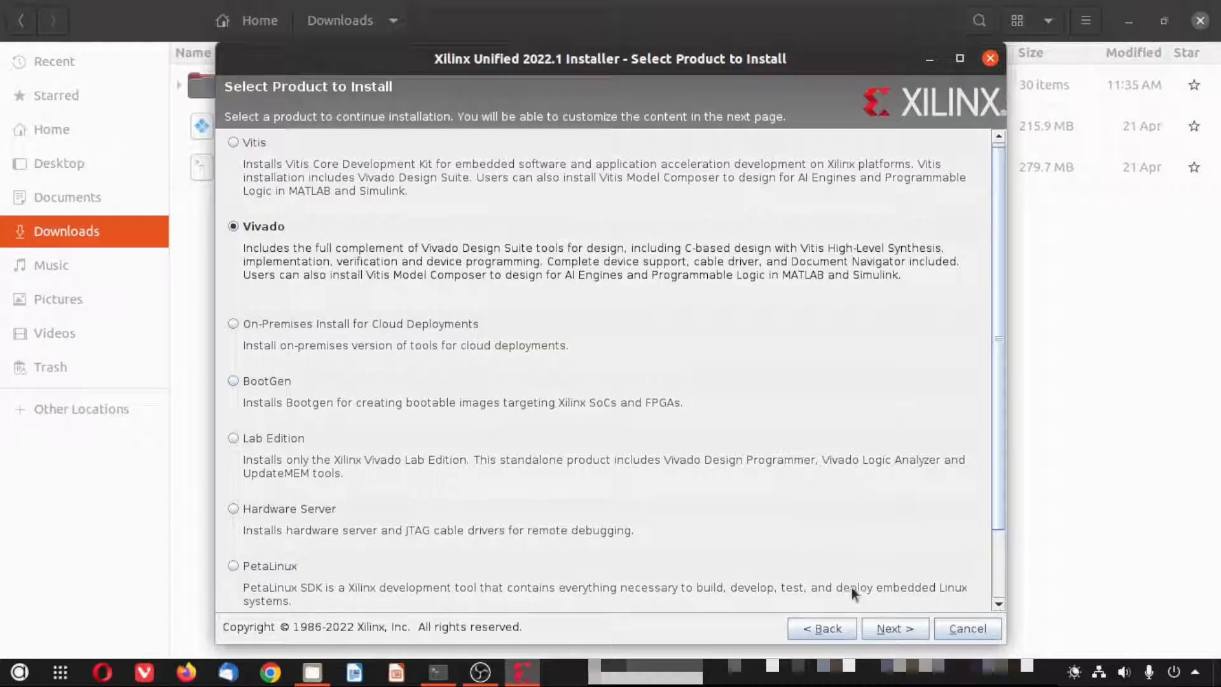
{"action": "left_click", "coordinate": [893, 628]}
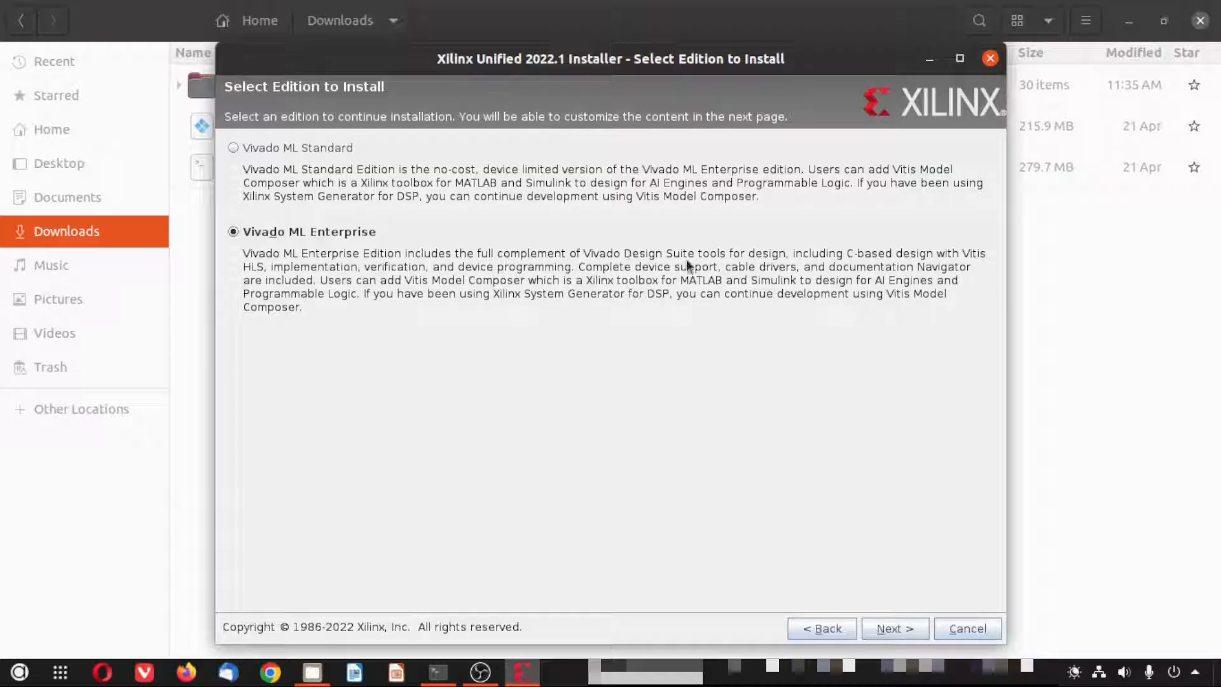
- Select the no-cost Vivado ML Standard edition and continue to the installation customization
{"action": "left_click", "coordinate": [278, 151]}
{"action": "left_click_drag", "start_coordinate": [407, 170], "coordinate": [581, 168]}
{"action": "left_click", "coordinate": [636, 198]}
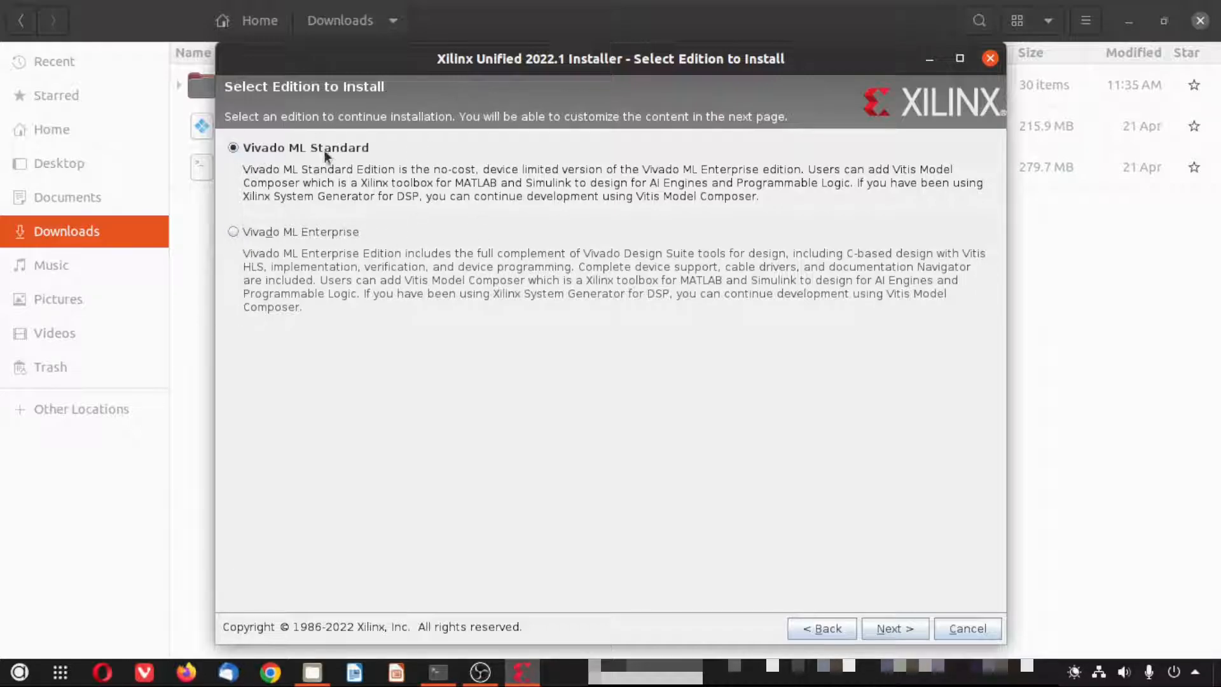
{"action": "left_click", "coordinate": [901, 630]}
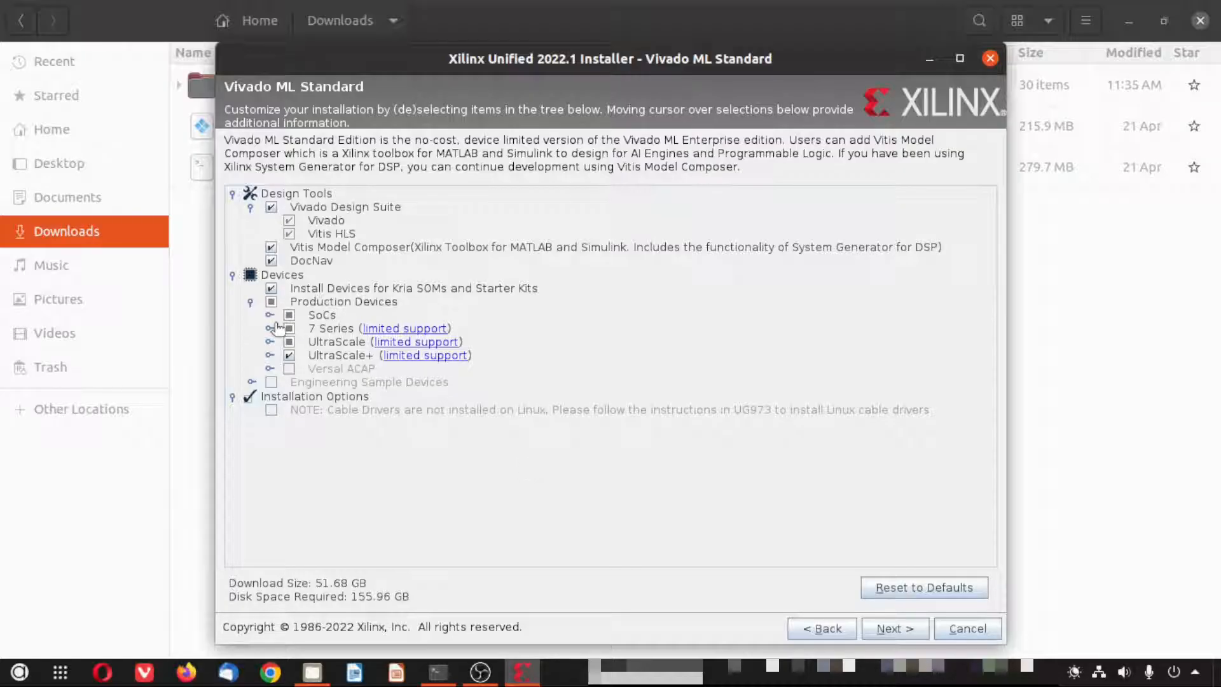
- Deselect all production devices, Vitis Model Composer and the Kria SOMs and Starter Kits devices, and try to continue
{"action": "left_click", "coordinate": [270, 288]}
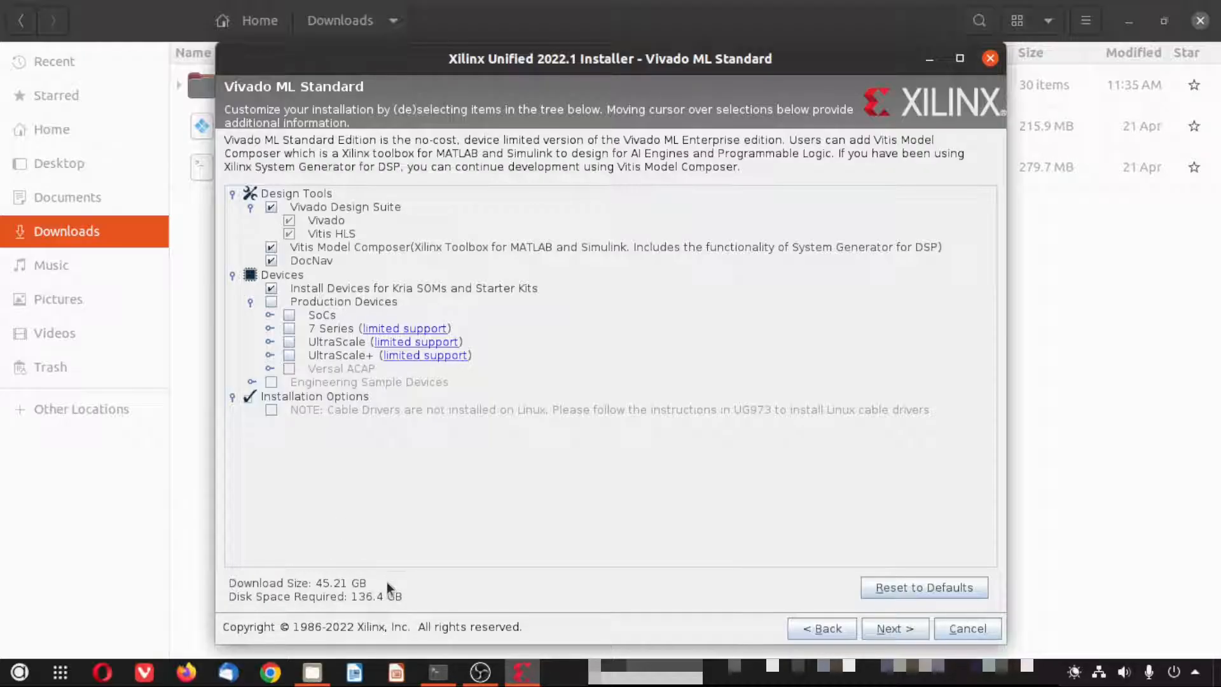
{"action": "left_click", "coordinate": [288, 355]}
{"action": "left_click", "coordinate": [270, 247]}
{"action": "left_click", "coordinate": [290, 314]}
{"action": "left_click", "coordinate": [290, 314]}
{"action": "left_click", "coordinate": [272, 289]}
{"action": "left_click", "coordinate": [894, 628]}
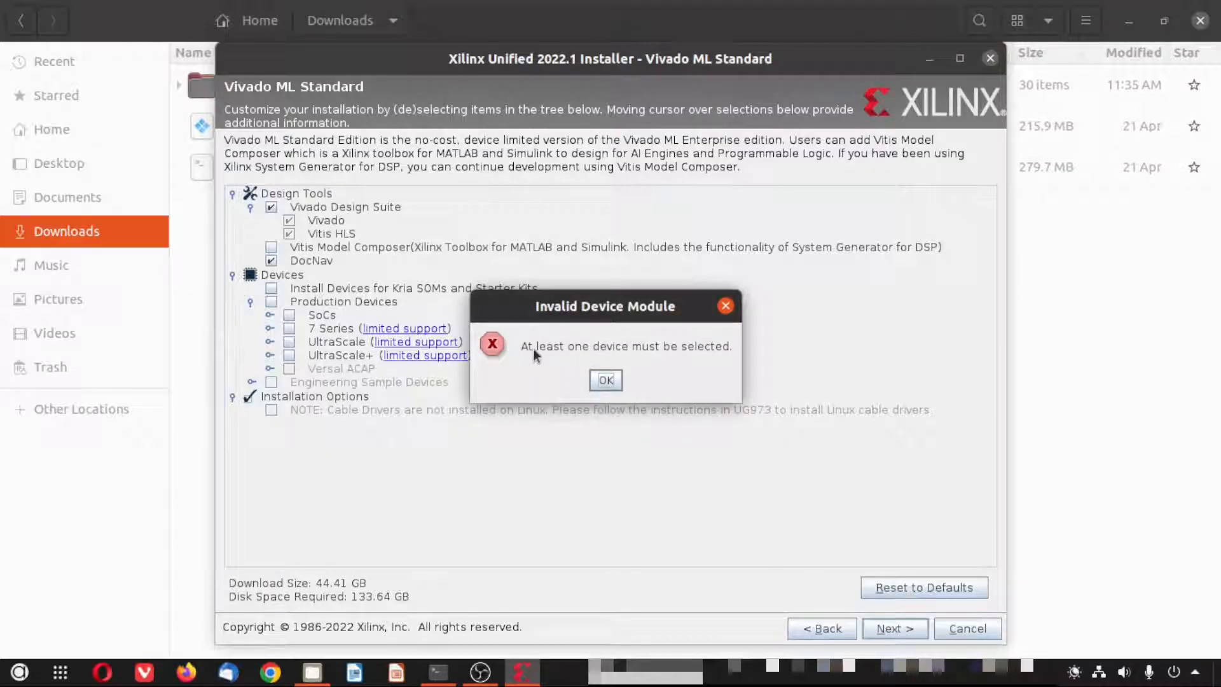
{"action": "left_click", "coordinate": [604, 380]}
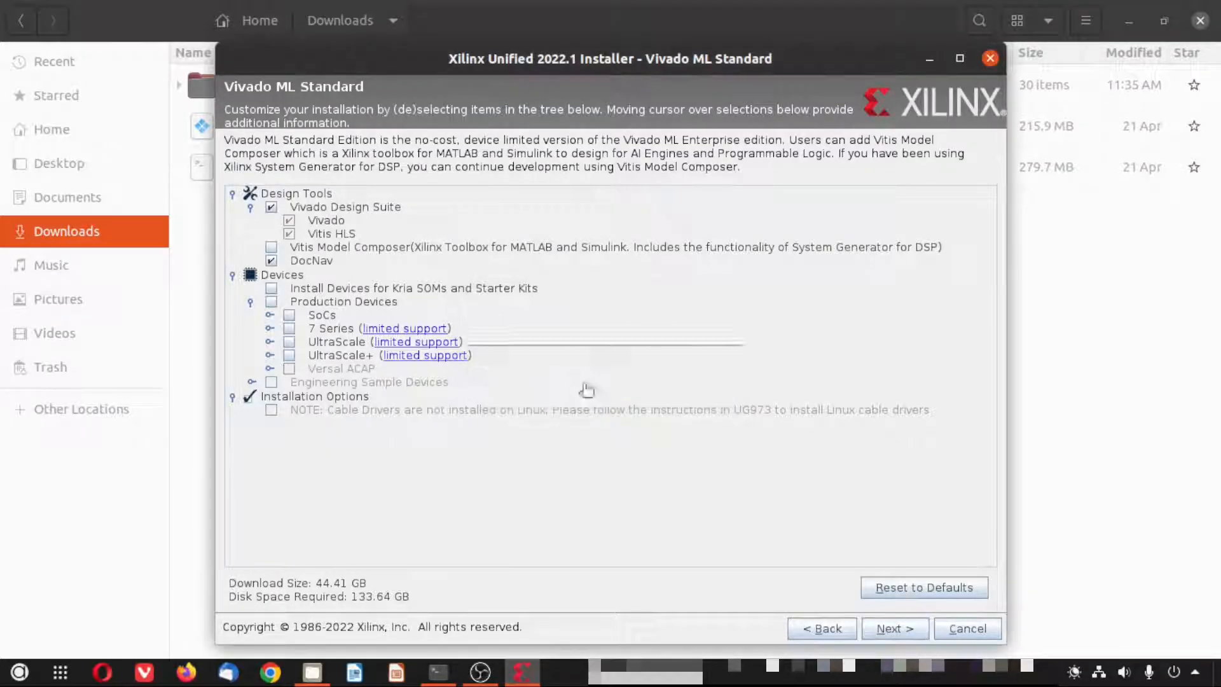
- Select Install Devices for Kria SOMs and Starter Kits as the only device option and continue to the license agreements
{"action": "left_click", "coordinate": [273, 301]}
{"action": "left_click", "coordinate": [273, 301]}
{"action": "left_click", "coordinate": [274, 290]}
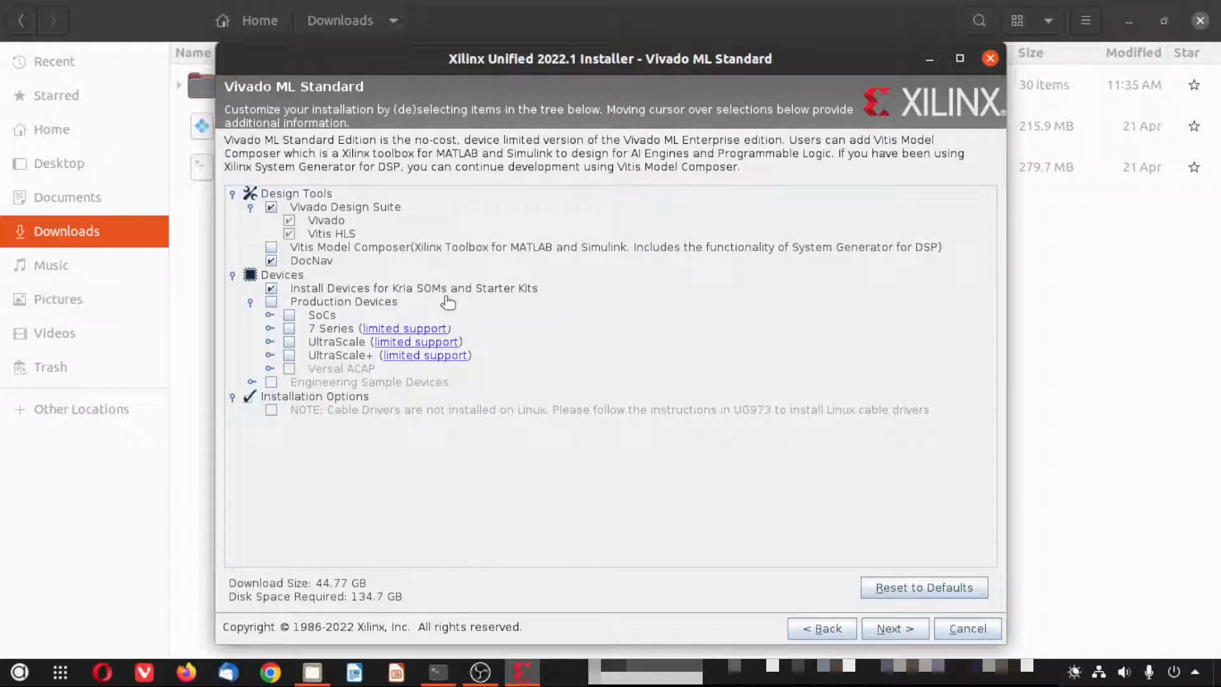
{"action": "left_click", "coordinate": [903, 628]}
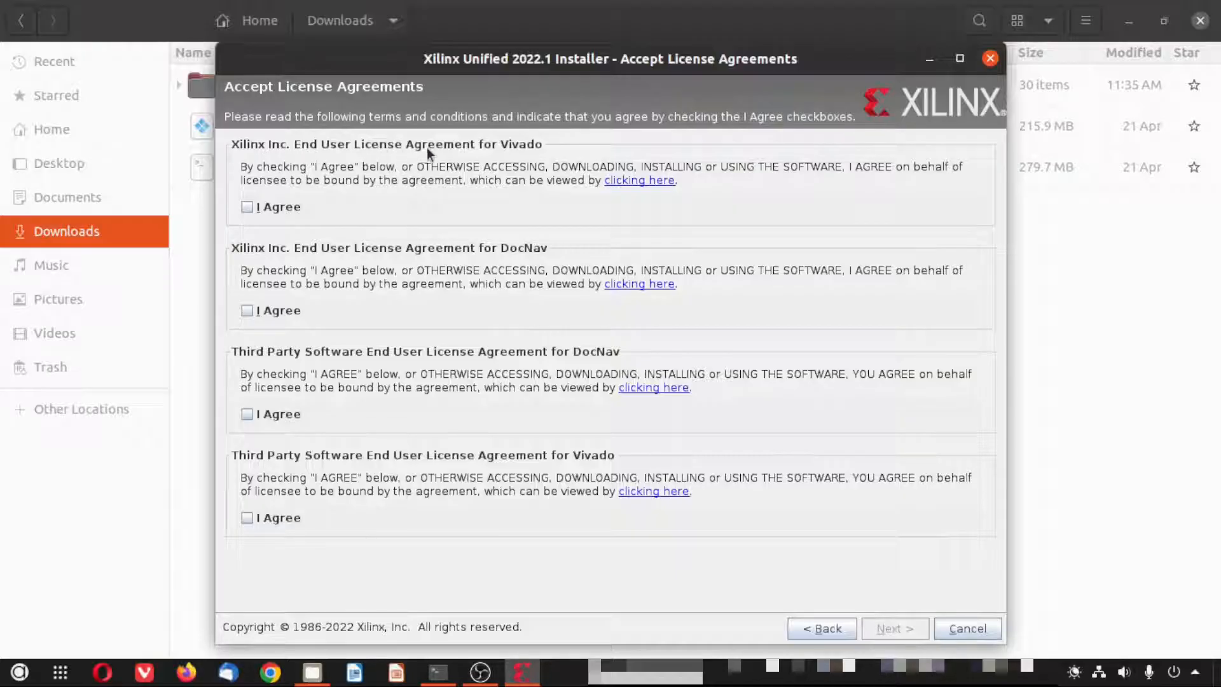
- Accept all four Xilinx and third-party license agreements for Vivado and DocNav and continue to the destination directory
{"action": "left_click", "coordinate": [248, 207]}
{"action": "left_click", "coordinate": [249, 310]}
{"action": "left_click", "coordinate": [249, 415]}
{"action": "left_click", "coordinate": [248, 517]}
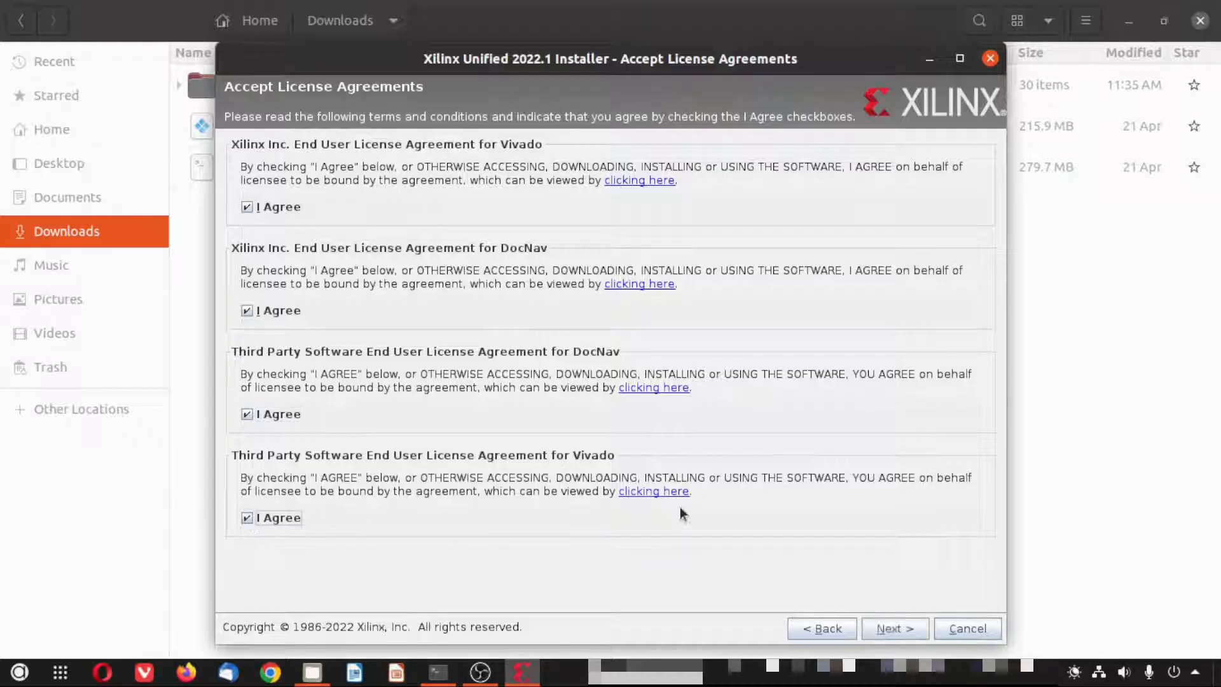
{"action": "left_click", "coordinate": [892, 629]}
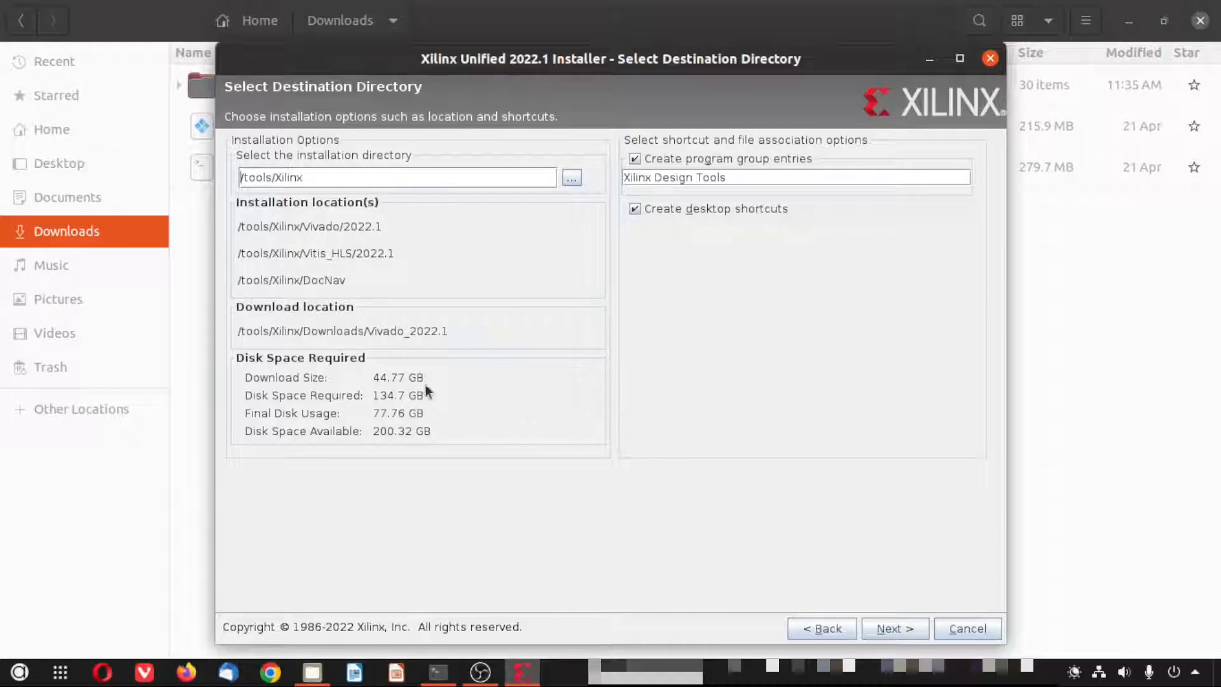
{"action": "left_click_drag", "start_coordinate": [311, 178], "coordinate": [222, 177]}
{"action": "left_click", "coordinate": [569, 179]}
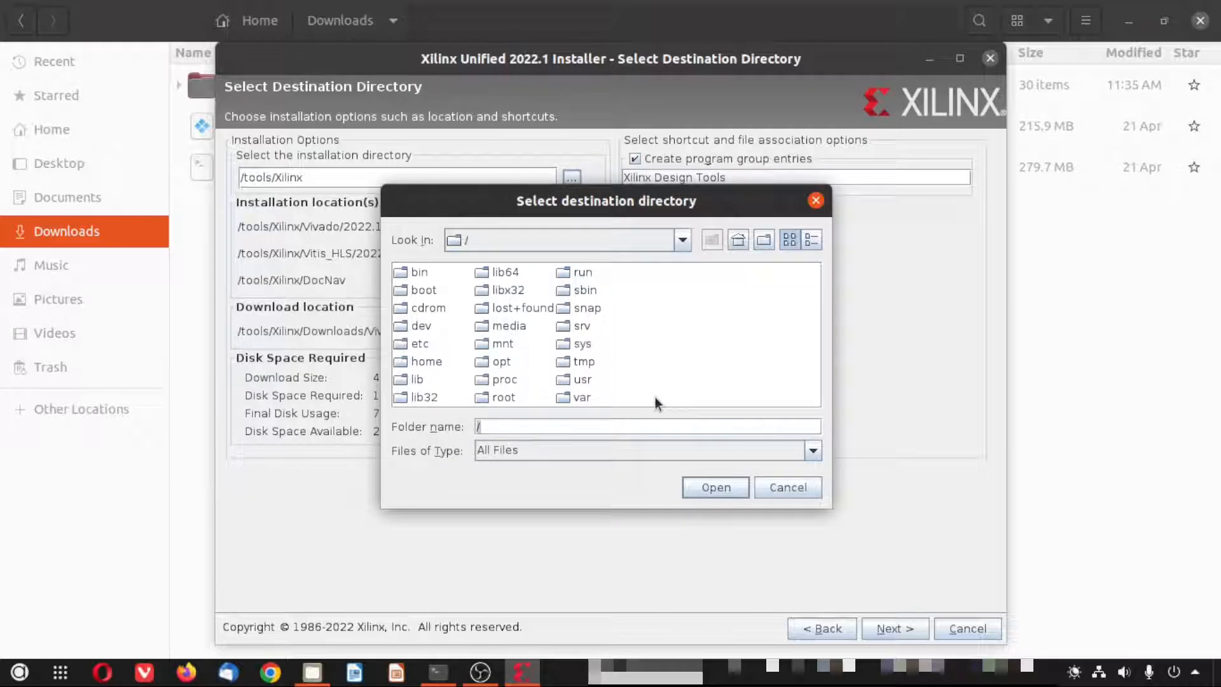
{"action": "left_click", "coordinate": [787, 487]}
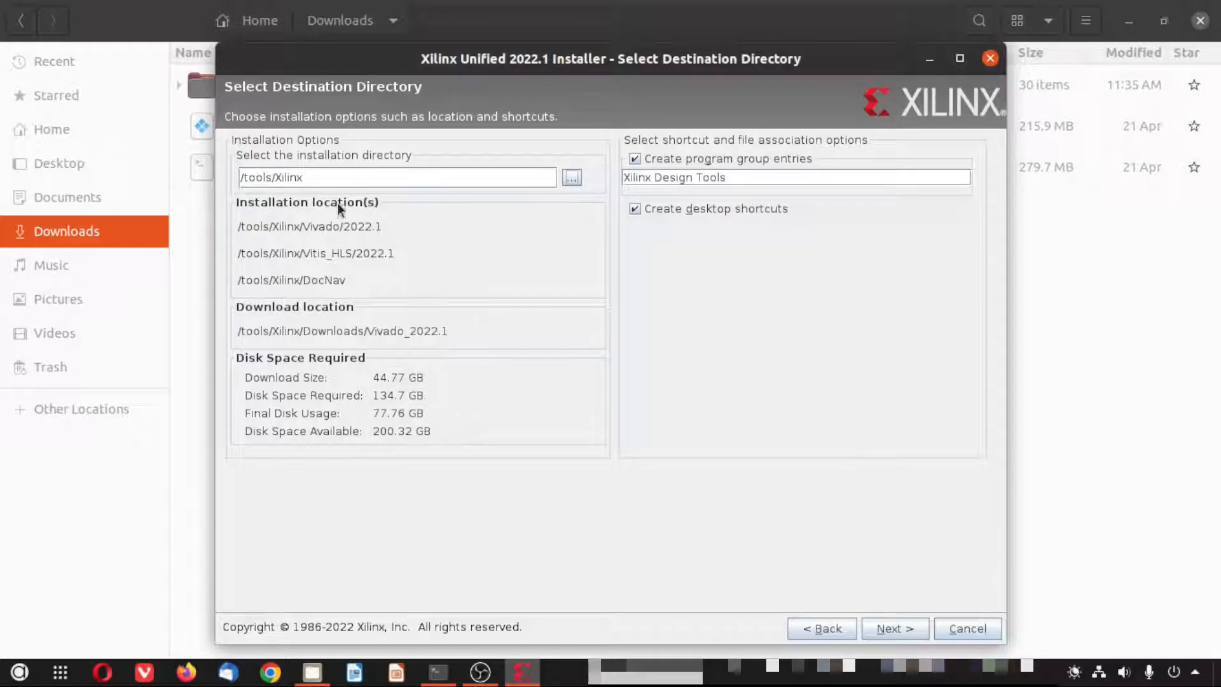
- Accept /tools/Xilinx as the installation directory, agree to create it, and start the installation from the summary
{"action": "left_click", "coordinate": [903, 627]}
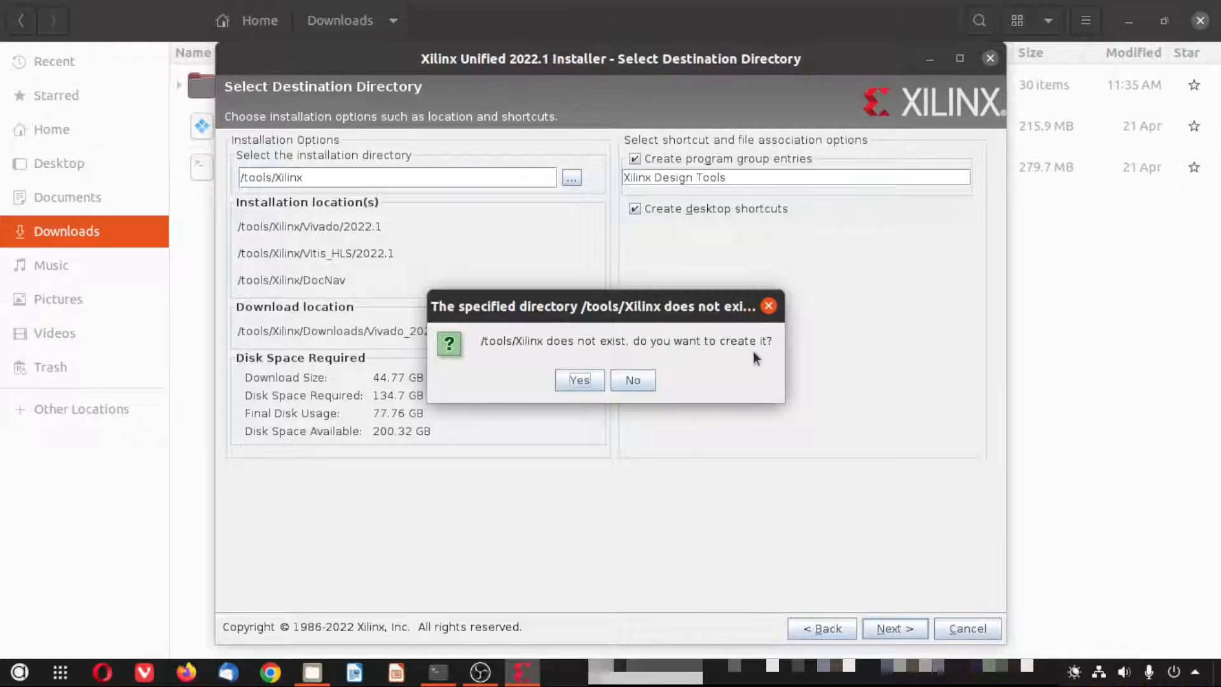
{"action": "left_click", "coordinate": [579, 380]}
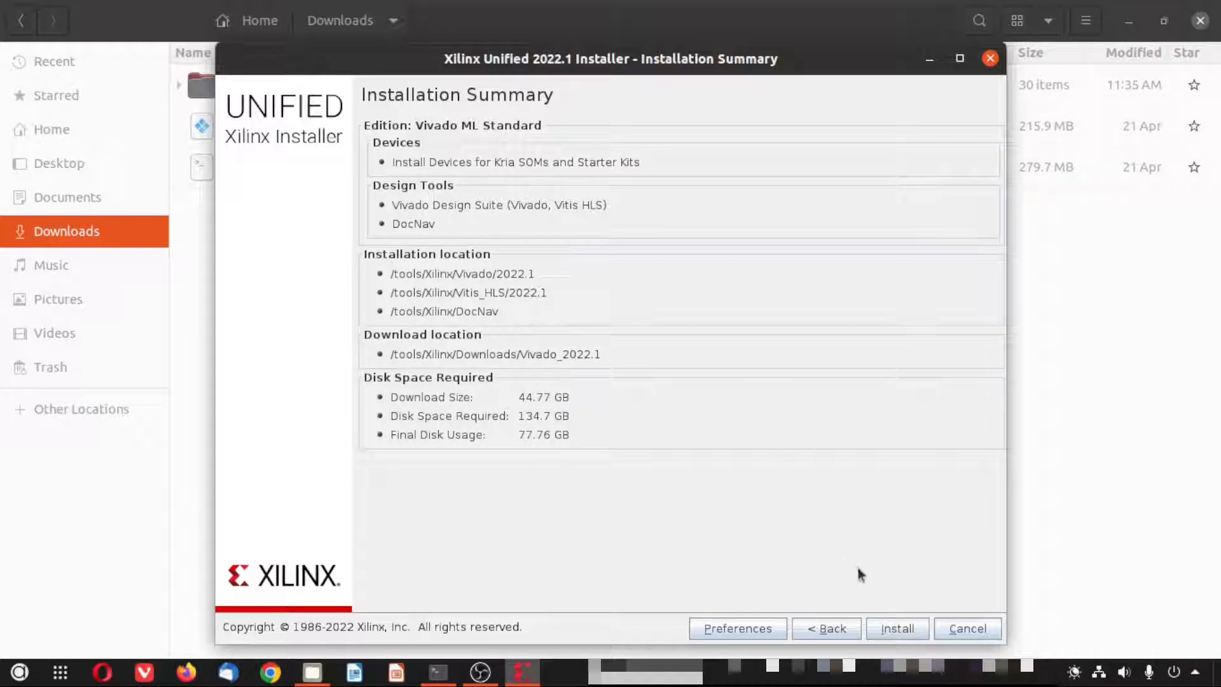
{"action": "left_click", "coordinate": [902, 628]}
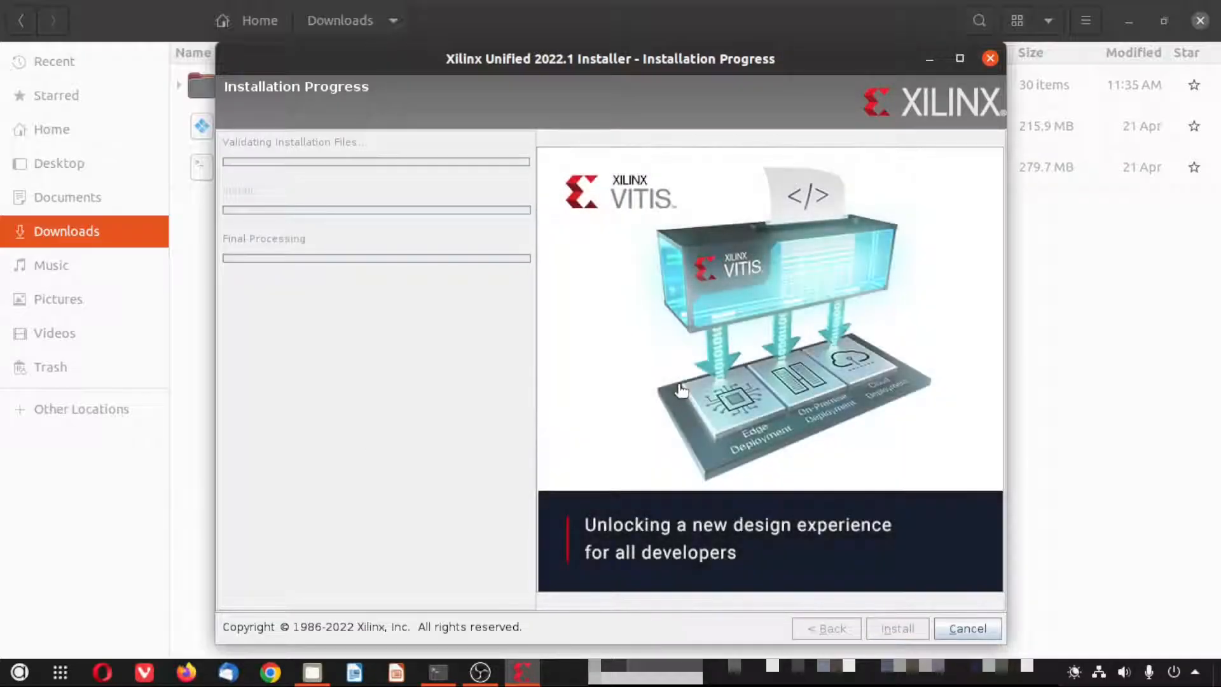
- Enlarge the installation progress window and check the wired network connection status in the system menu
{"action": "left_click", "coordinate": [961, 60]}
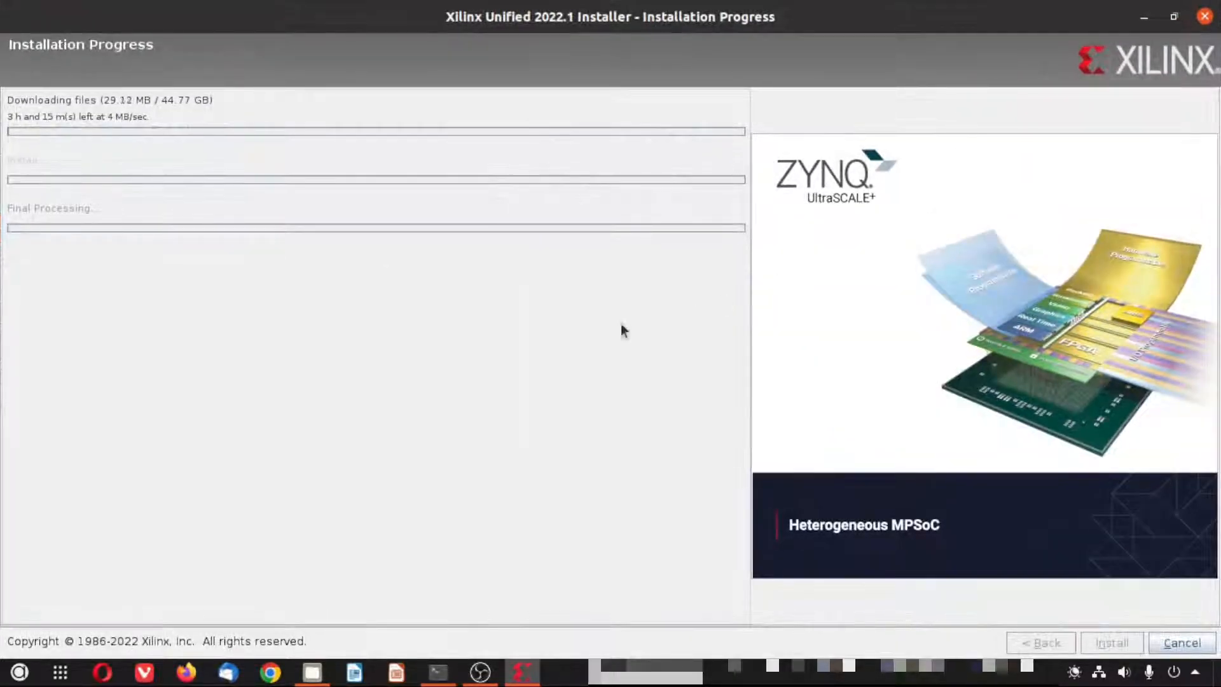
{"action": "left_click", "coordinate": [1102, 674]}
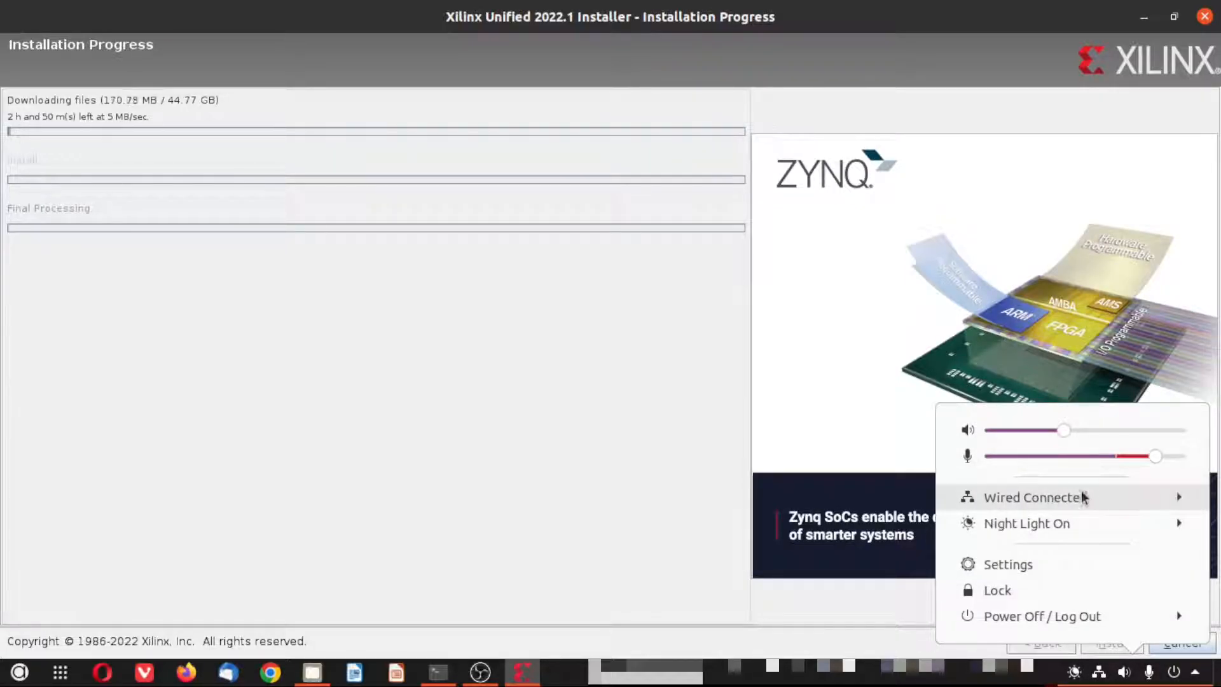
{"action": "left_click", "coordinate": [477, 455]}
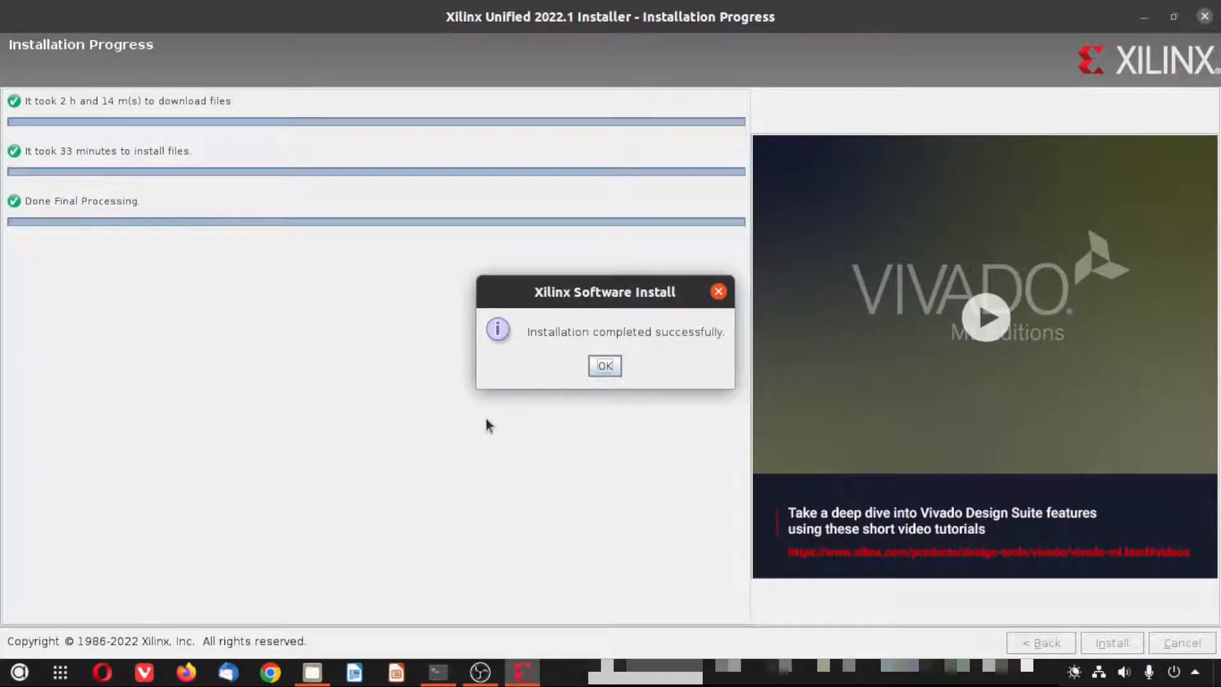
- Move the Xilinx Information Center aside to read the installer's message, and examine the products listed under its managed installs
{"action": "key", "text": "Return"}
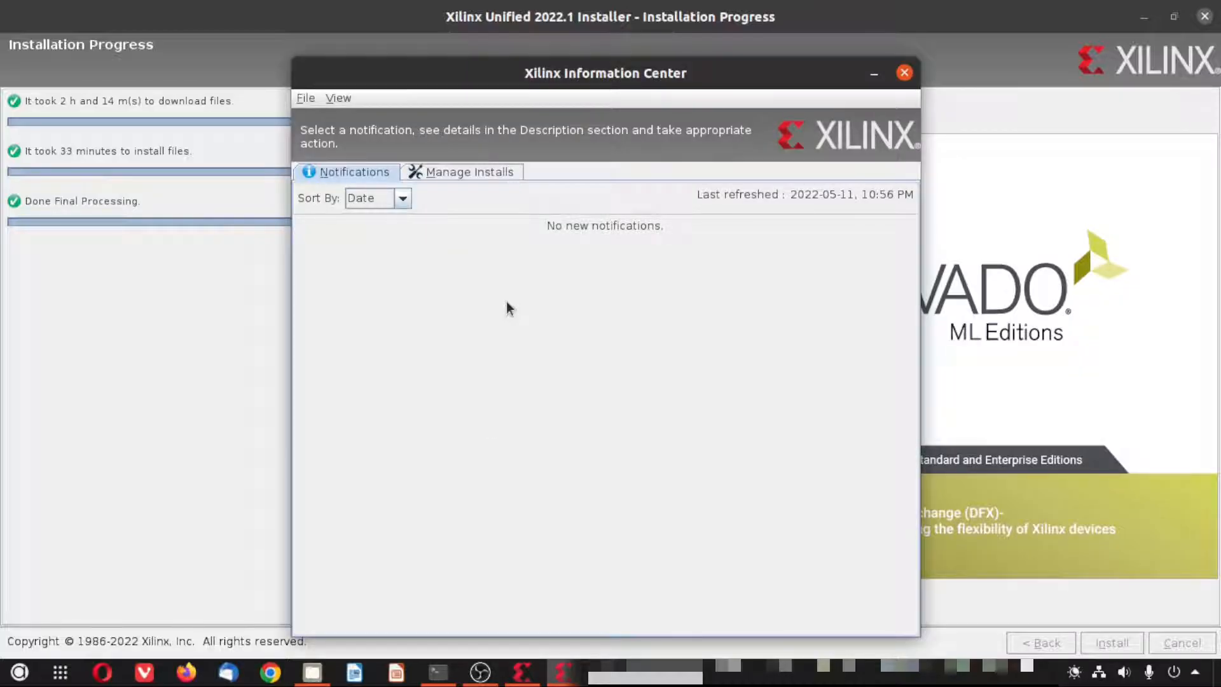
{"action": "left_click_drag", "start_coordinate": [574, 79], "coordinate": [1064, 347]}
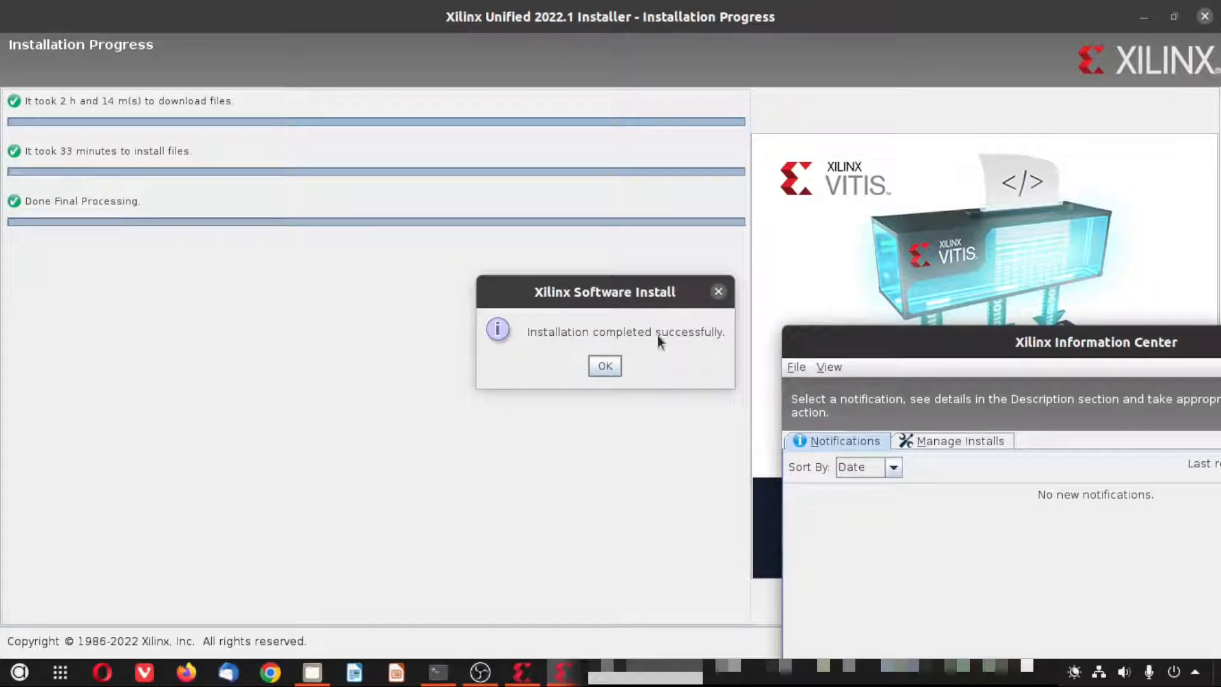
{"action": "left_click_drag", "start_coordinate": [977, 347], "coordinate": [419, 57]}
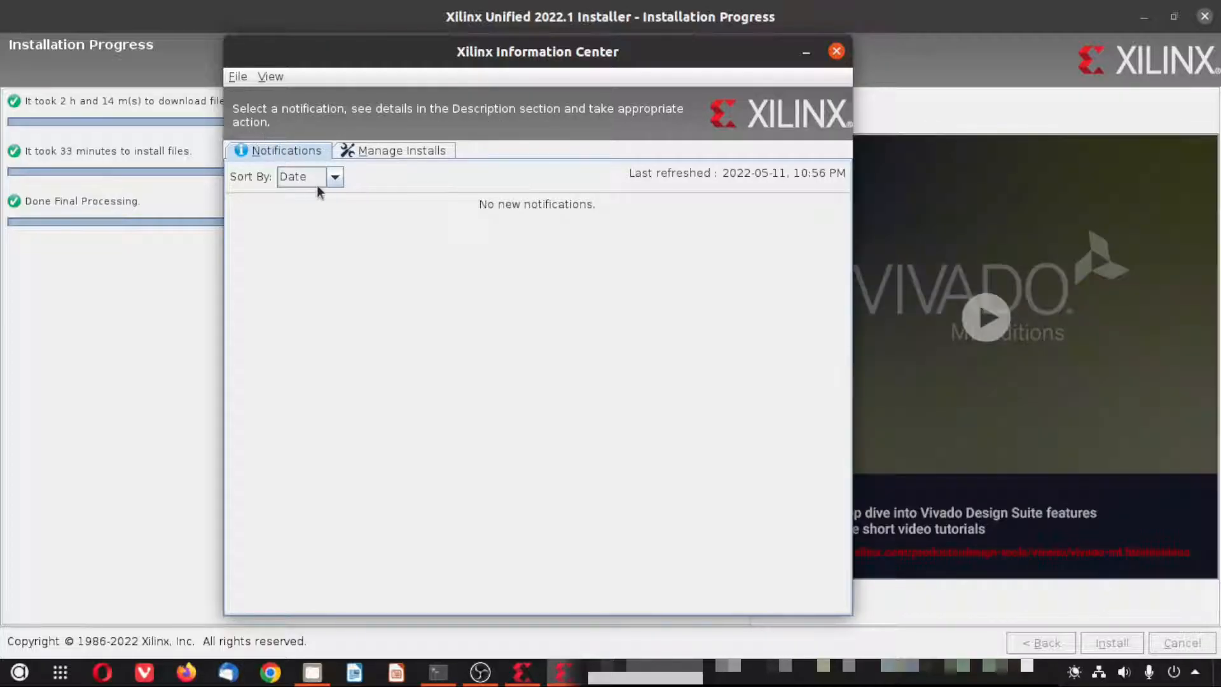
{"action": "left_click", "coordinate": [375, 150]}
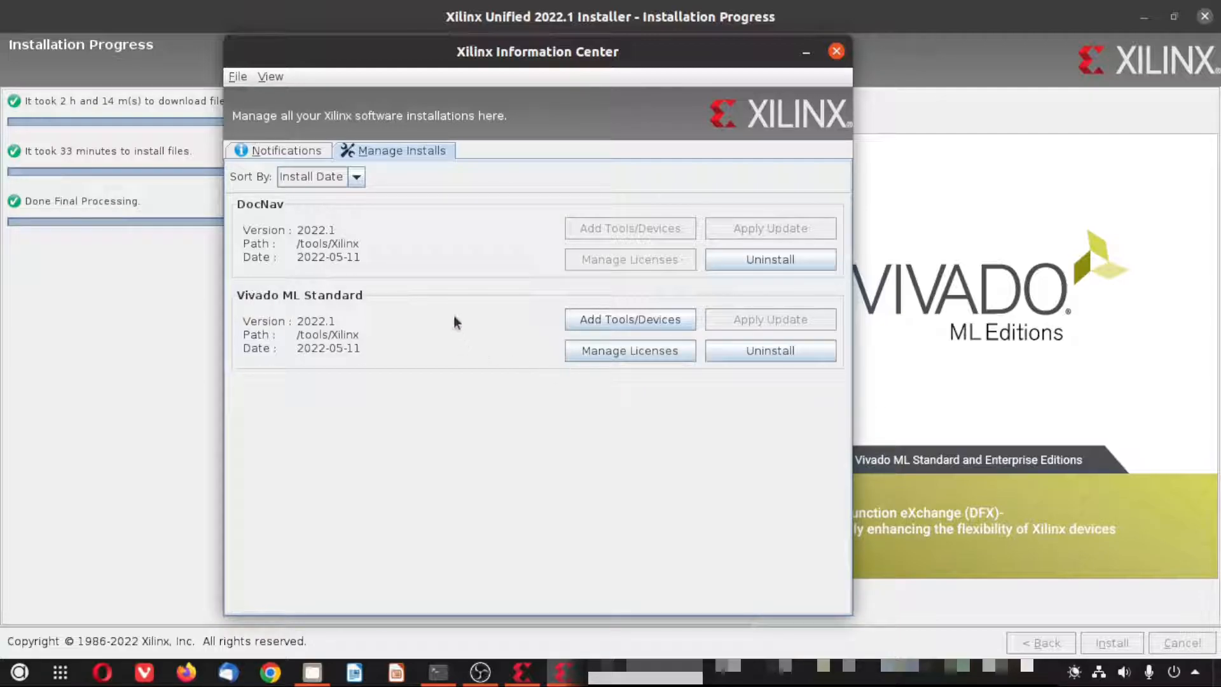
- Close the Xilinx Information Center, acknowledge the installer's completion message and close the terminal
{"action": "left_click", "coordinate": [836, 51]}
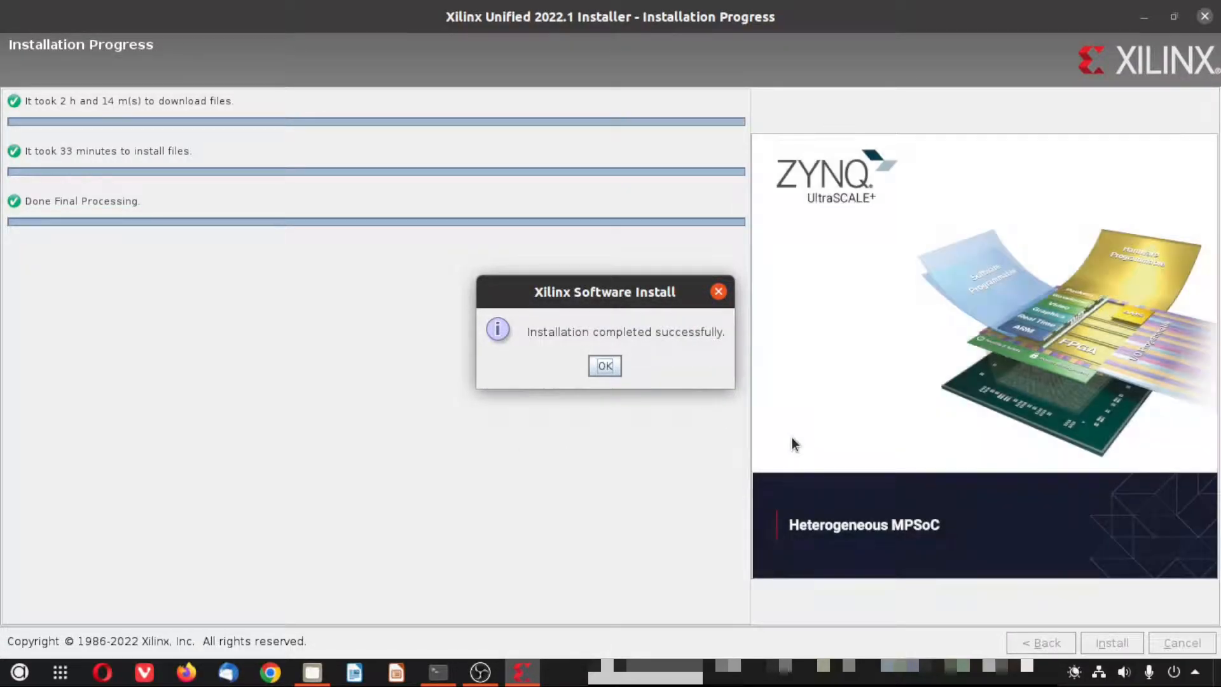
{"action": "left_click", "coordinate": [604, 366]}
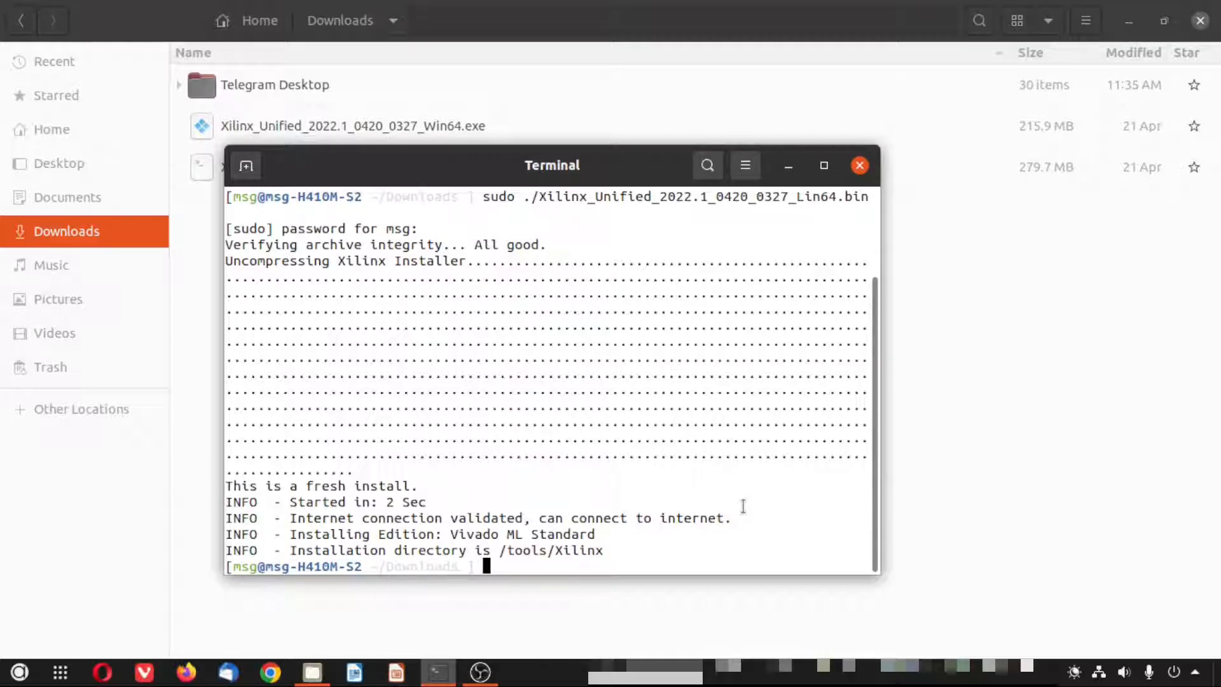
{"action": "left_click", "coordinate": [860, 166]}
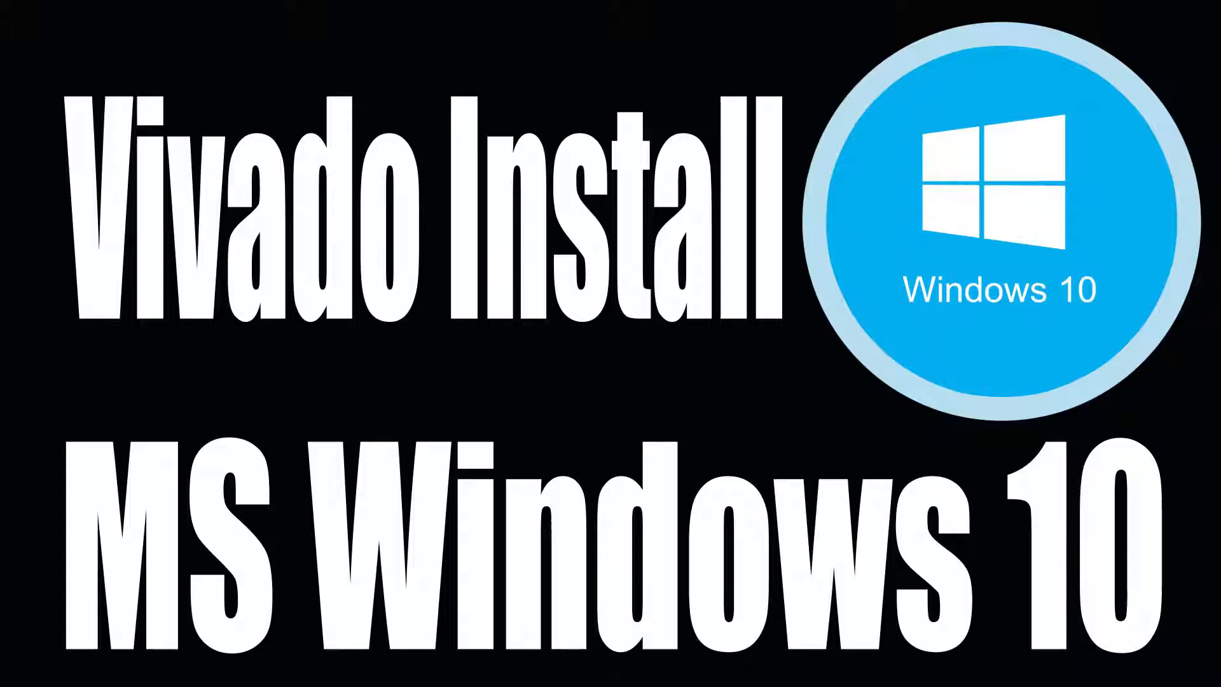
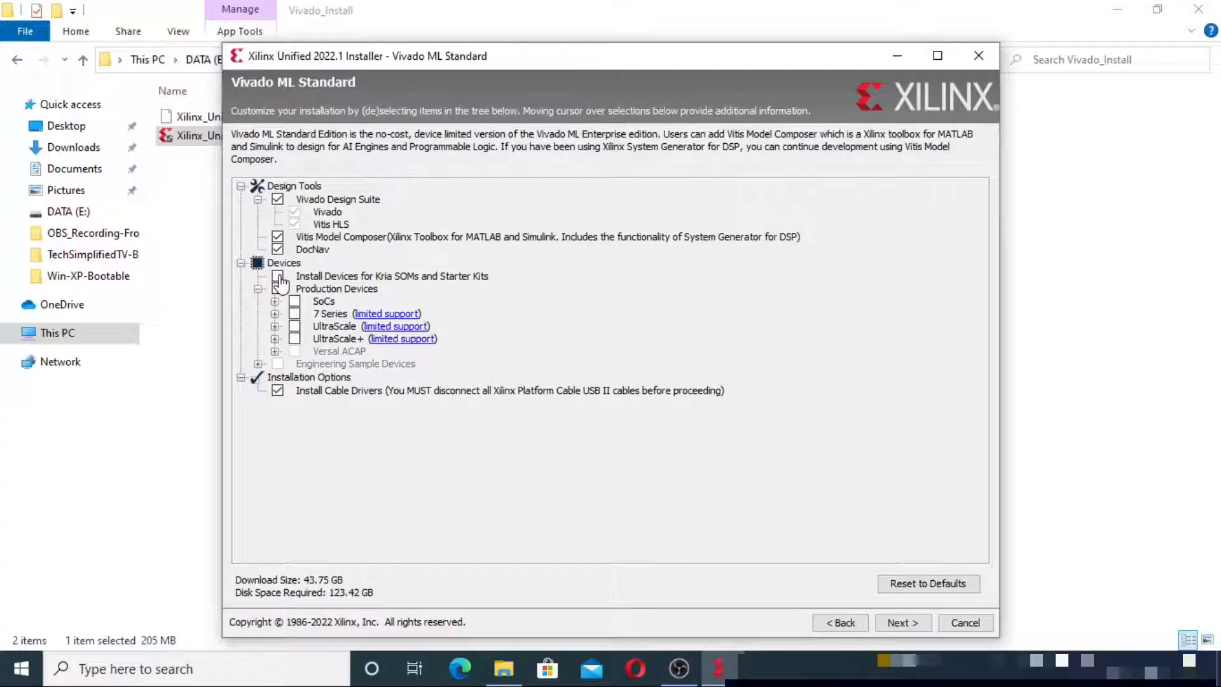
{"action": "left_click", "coordinate": [278, 276]}
{"action": "left_click", "coordinate": [278, 391]}
{"action": "left_click", "coordinate": [902, 622]}
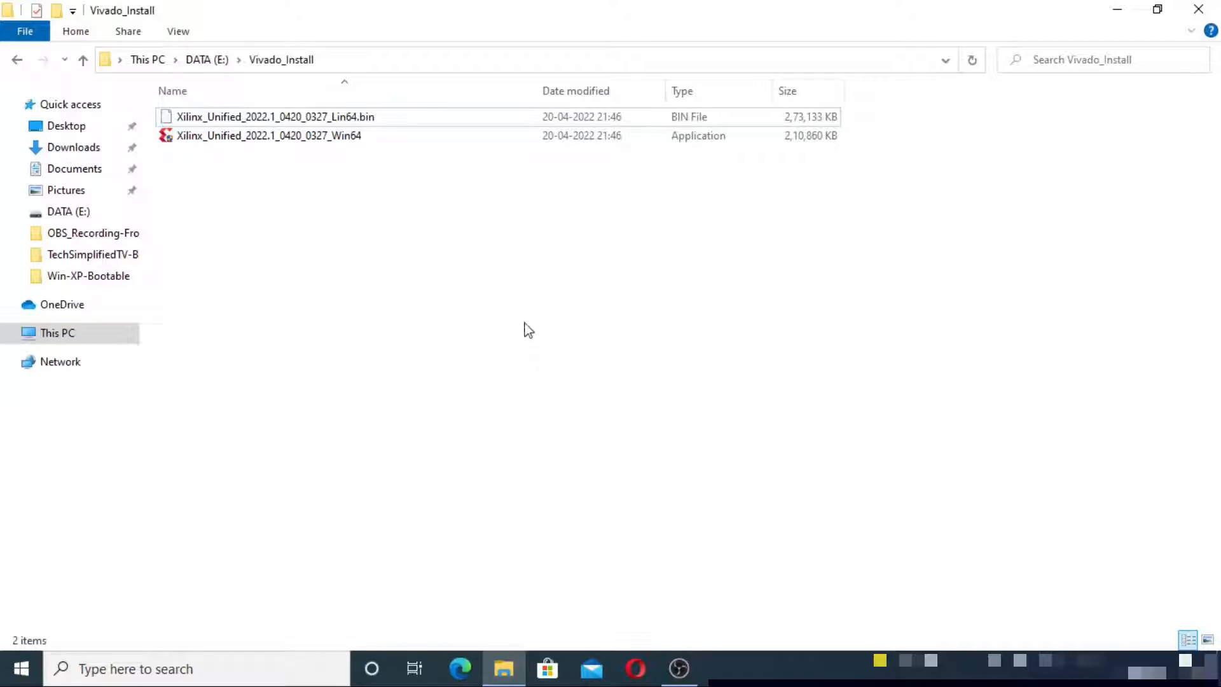
- Run Xilinx_Unified_2022.1_0420_0327_Win64 as administrator and proceed to product selection with Download and Install Now as the install type
{"action": "right_click", "coordinate": [344, 136]}
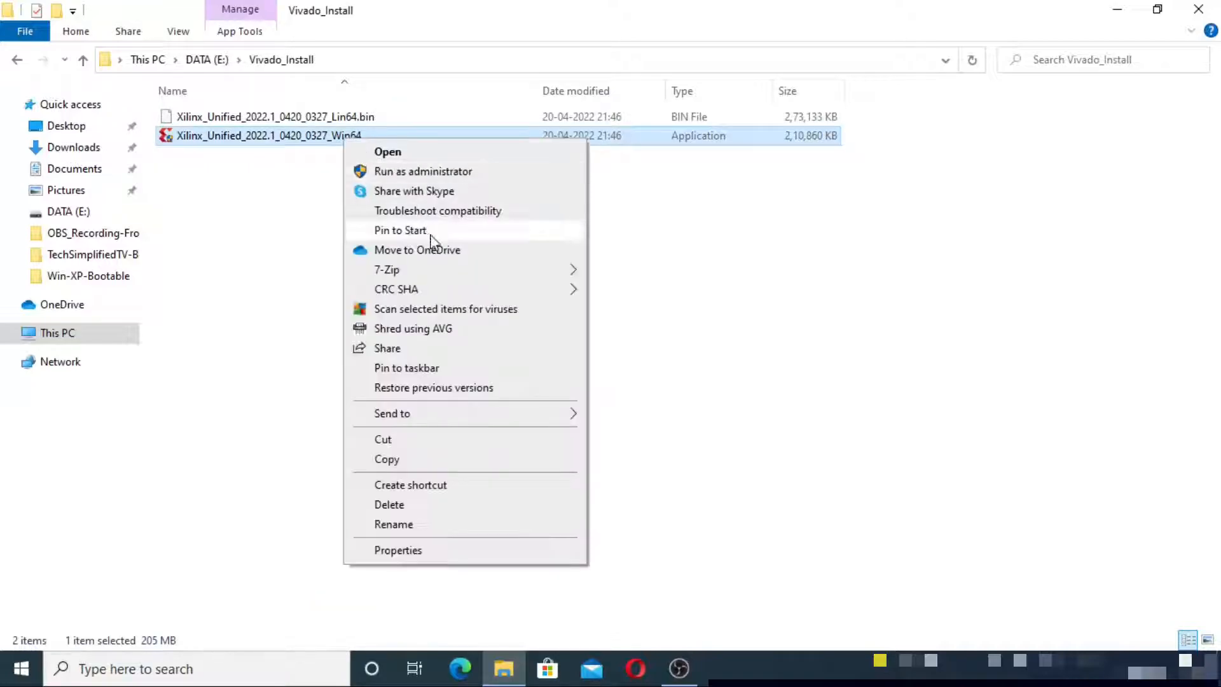
{"action": "left_click", "coordinate": [442, 173]}
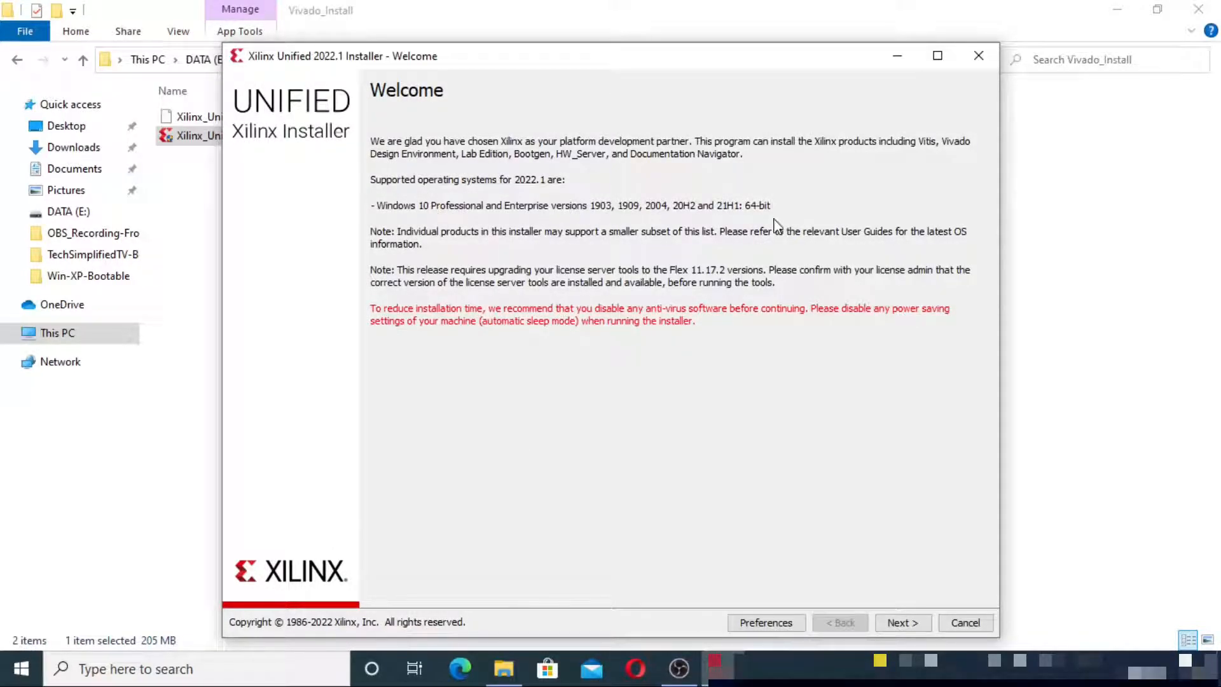
{"action": "left_click", "coordinate": [903, 622]}
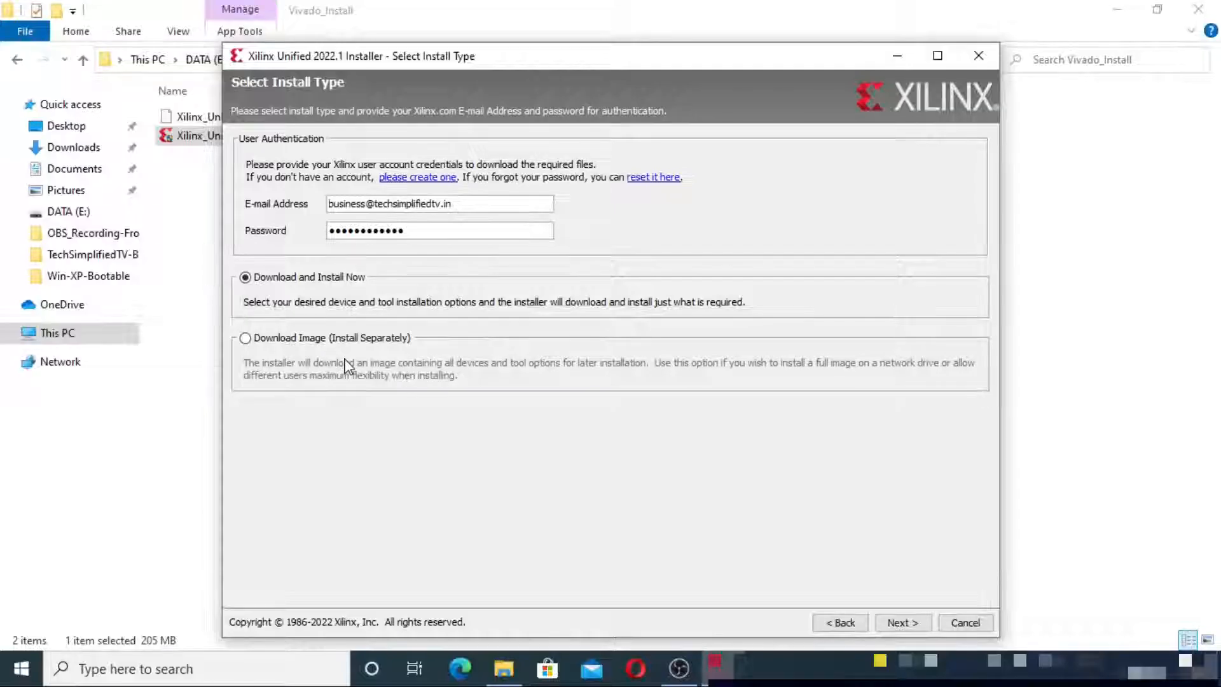
{"action": "left_click", "coordinate": [246, 337]}
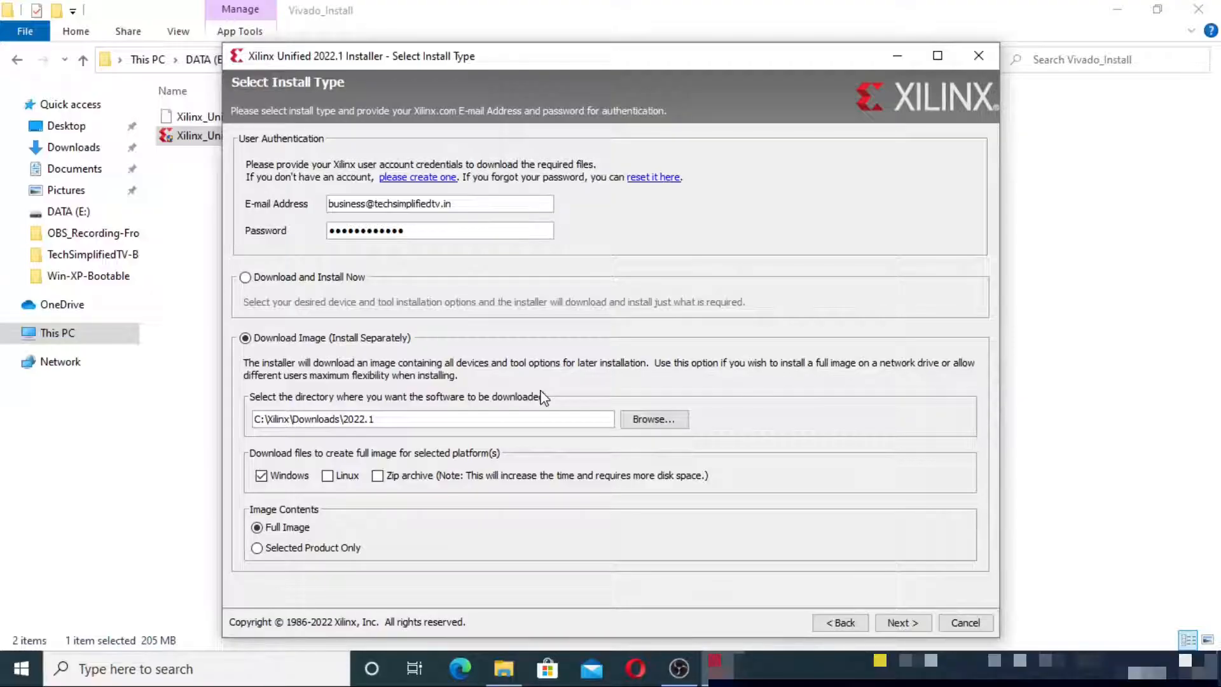
{"action": "left_click", "coordinate": [265, 279]}
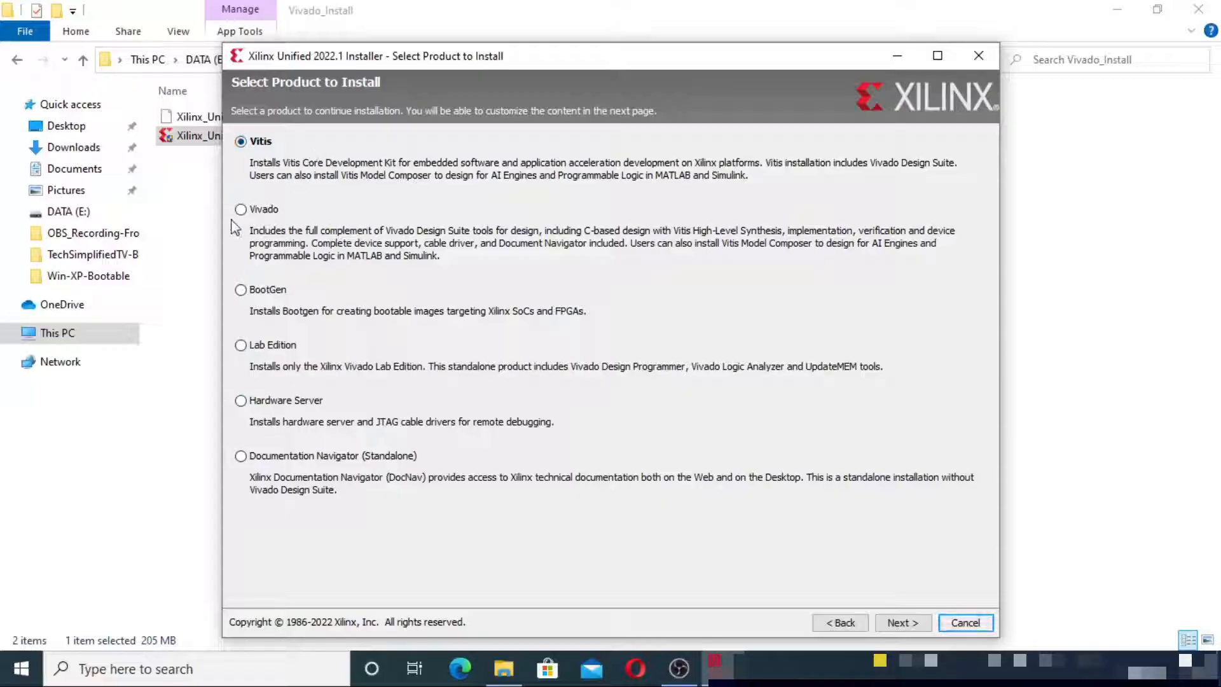
- Select Vivado in the Vivado ML Standard edition, leave out Vitis Model Composer and continue to the license agreements
{"action": "left_click", "coordinate": [241, 209]}
{"action": "left_click", "coordinate": [902, 623]}
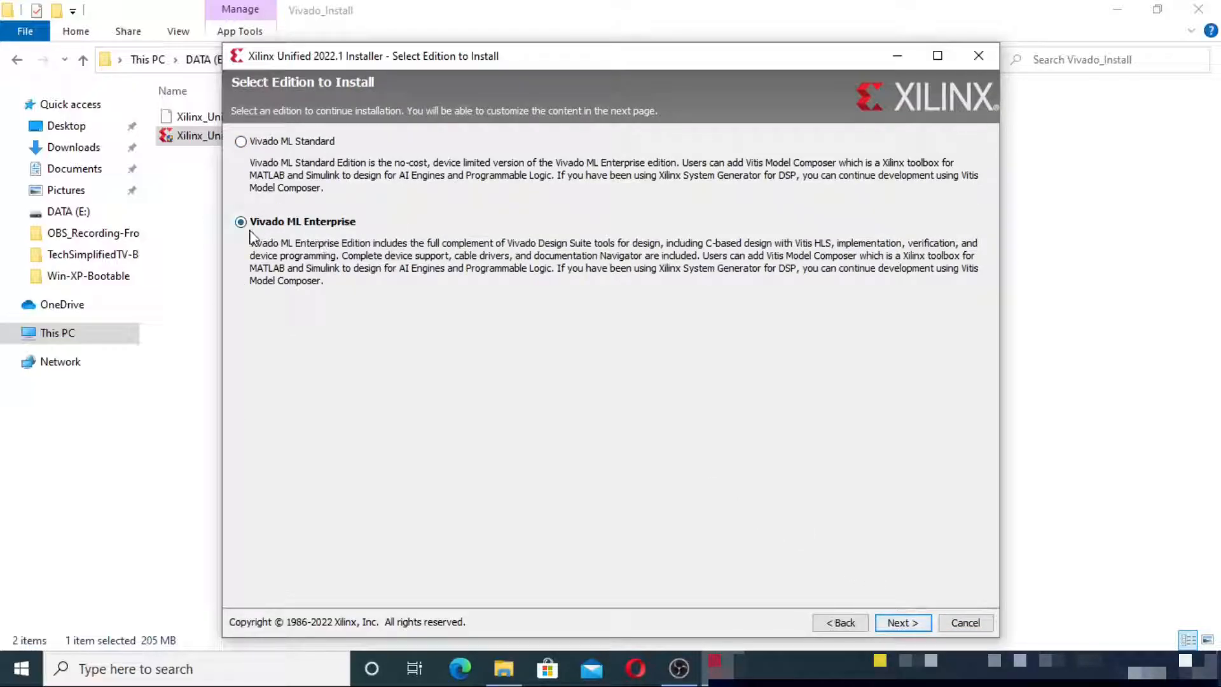
{"action": "left_click", "coordinate": [241, 141]}
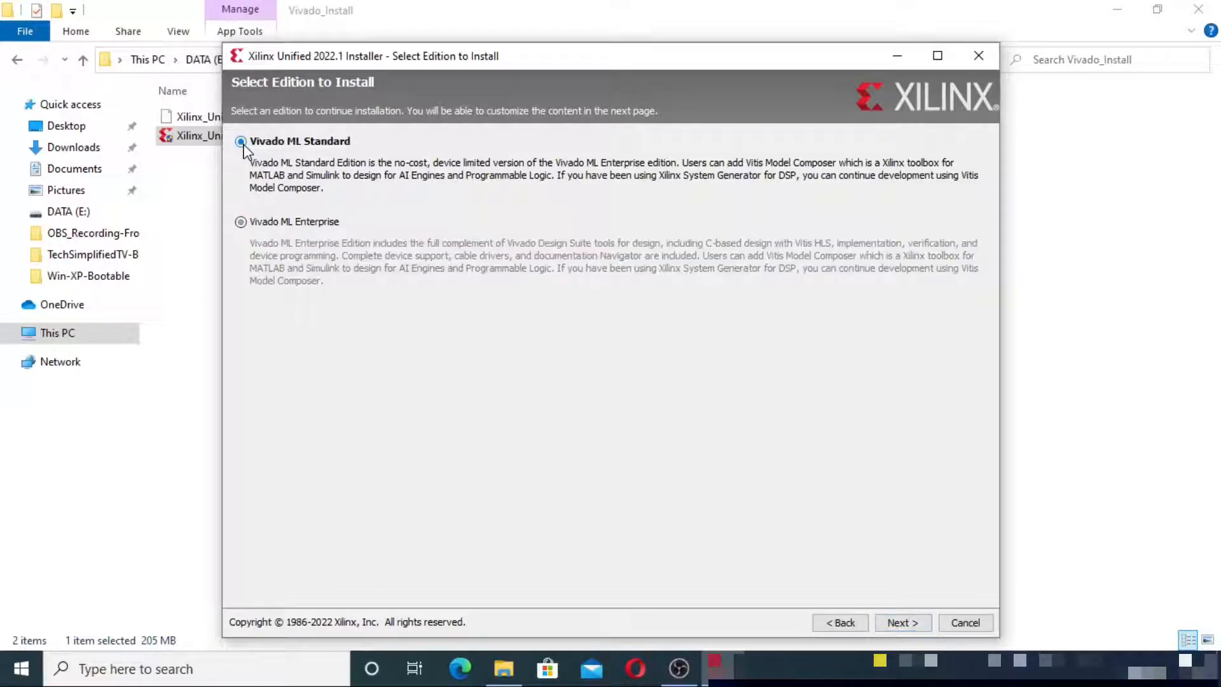
{"action": "key", "text": "Return"}
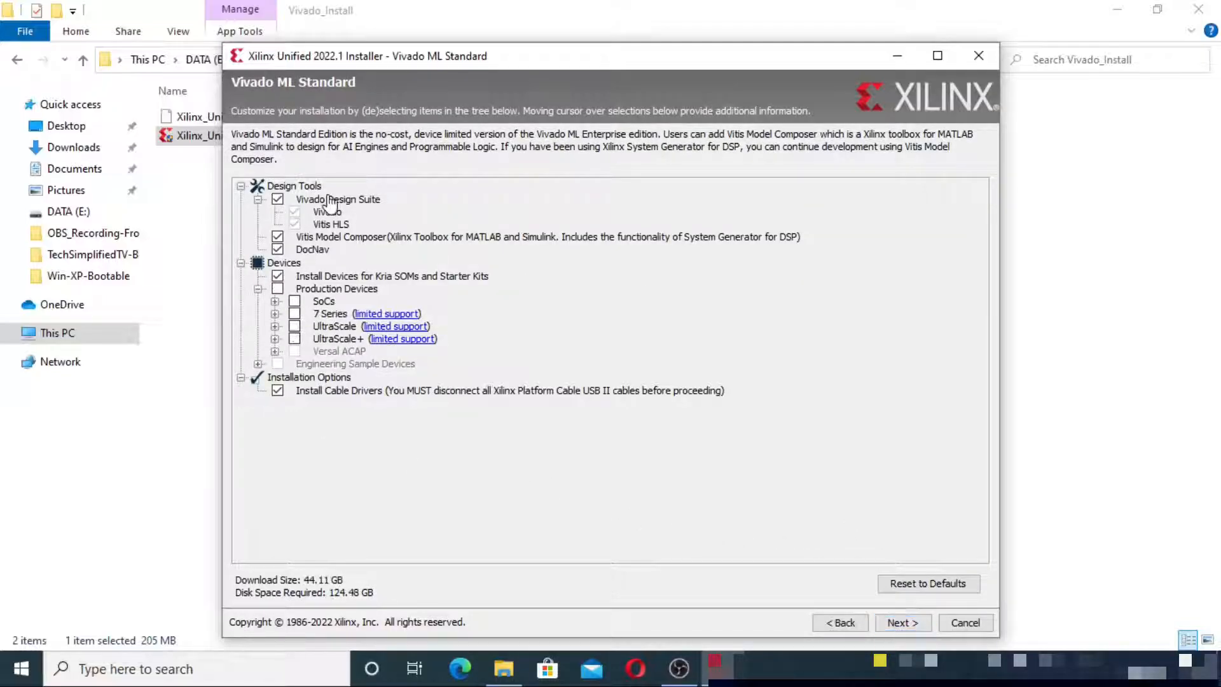
{"action": "left_click", "coordinate": [278, 237]}
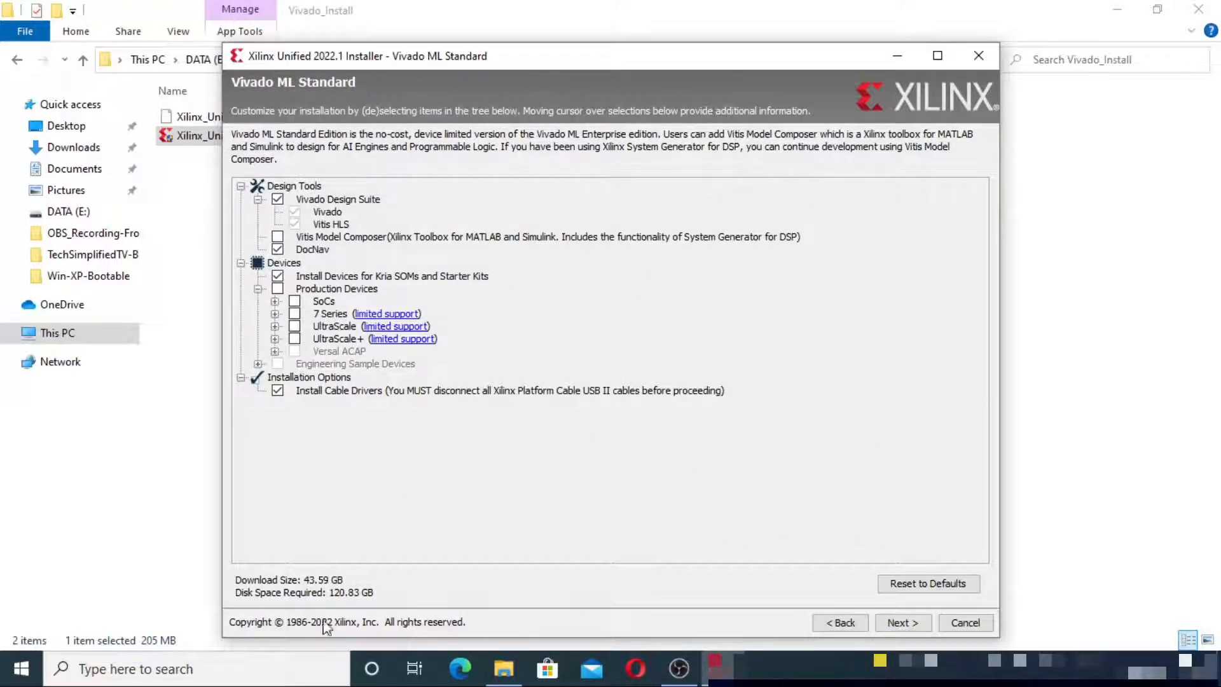
{"action": "left_click", "coordinate": [897, 624]}
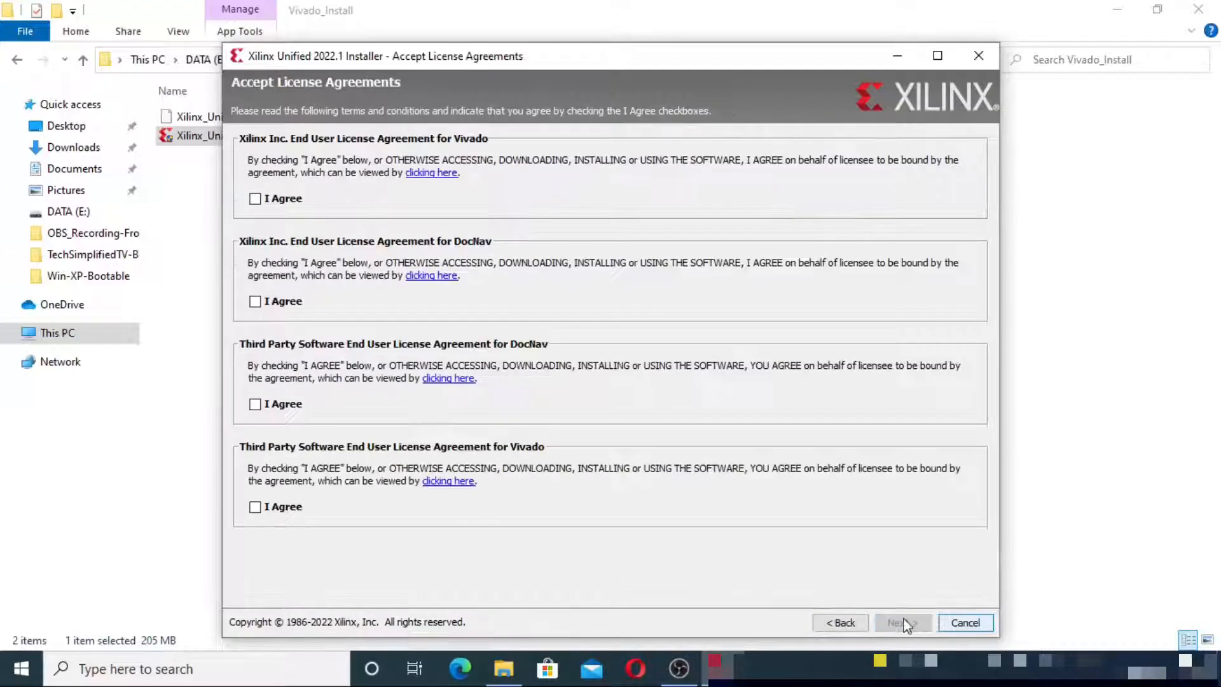
- Accept all four Xilinx and third-party license agreements for Vivado and DocNav and continue to the destination directory
{"action": "left_click", "coordinate": [255, 200]}
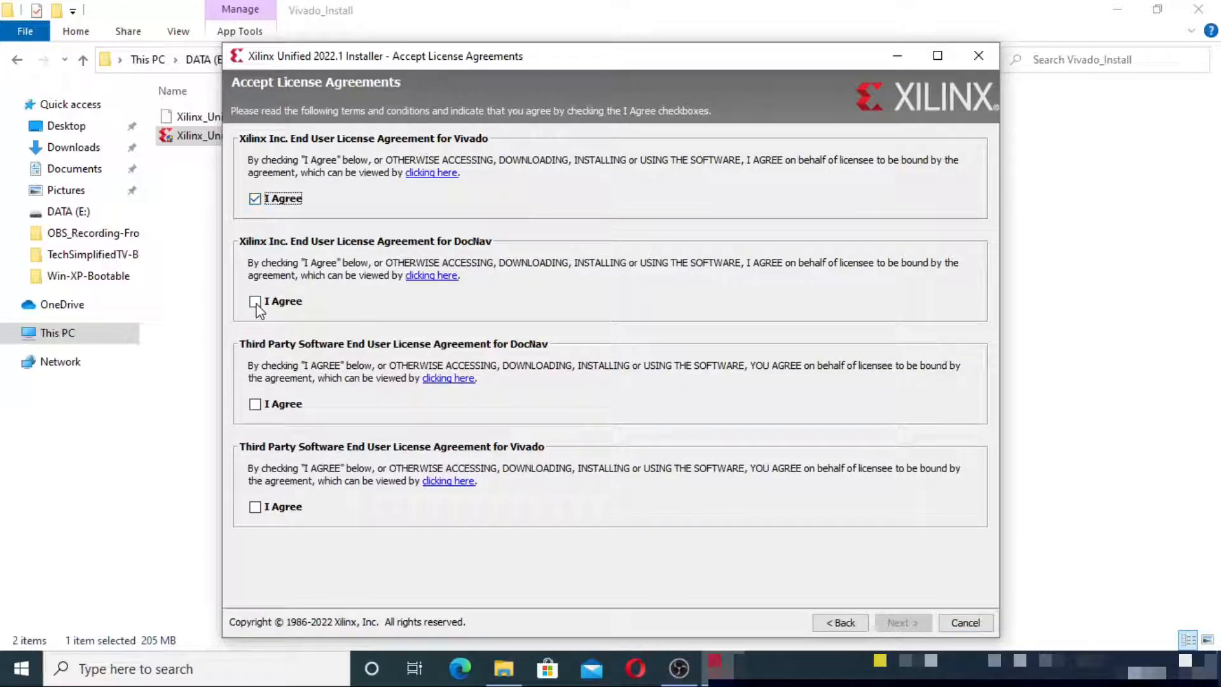
{"action": "left_click", "coordinate": [255, 302]}
{"action": "left_click", "coordinate": [255, 404]}
{"action": "left_click", "coordinate": [254, 507]}
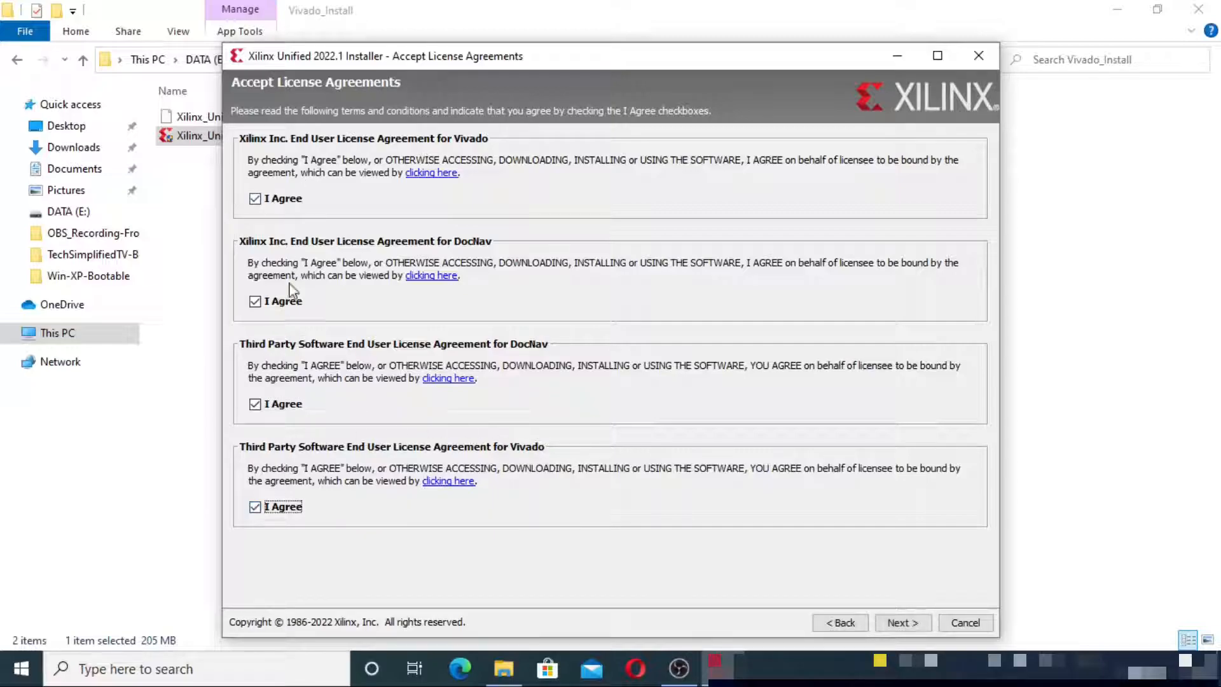
{"action": "left_click", "coordinate": [888, 620]}
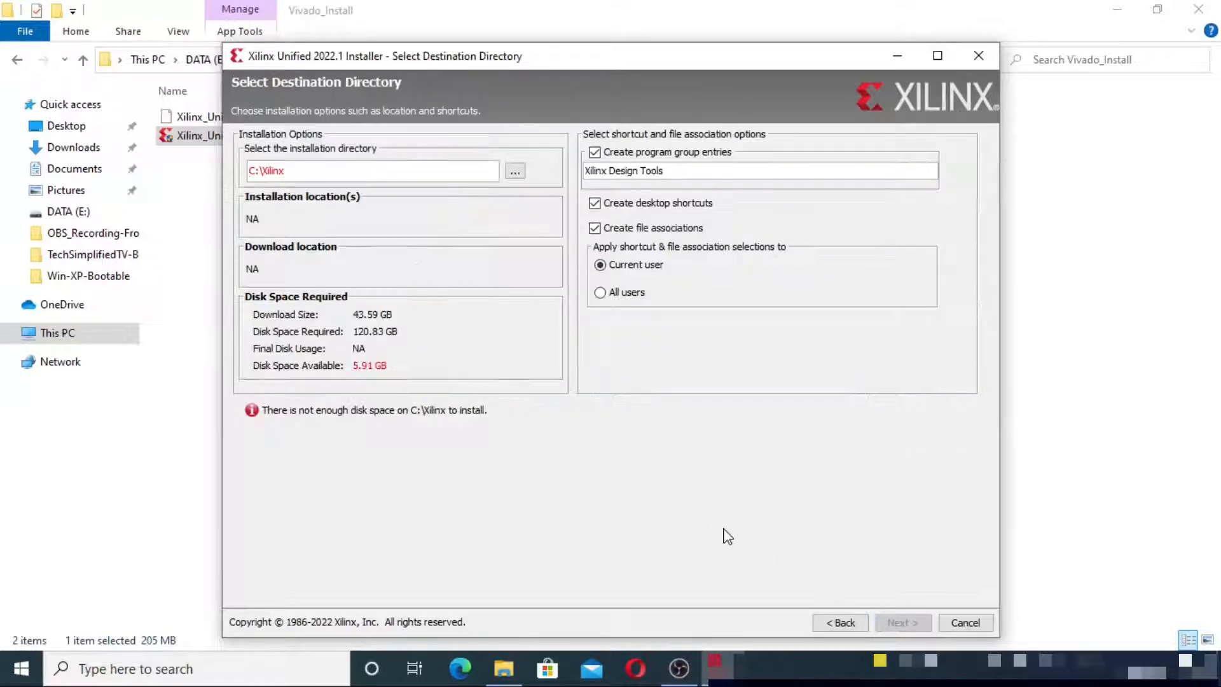
- Set E:\VLSI-Software-Install-DND as the installation directory and start the installation from the summary
{"action": "left_click", "coordinate": [515, 171]}
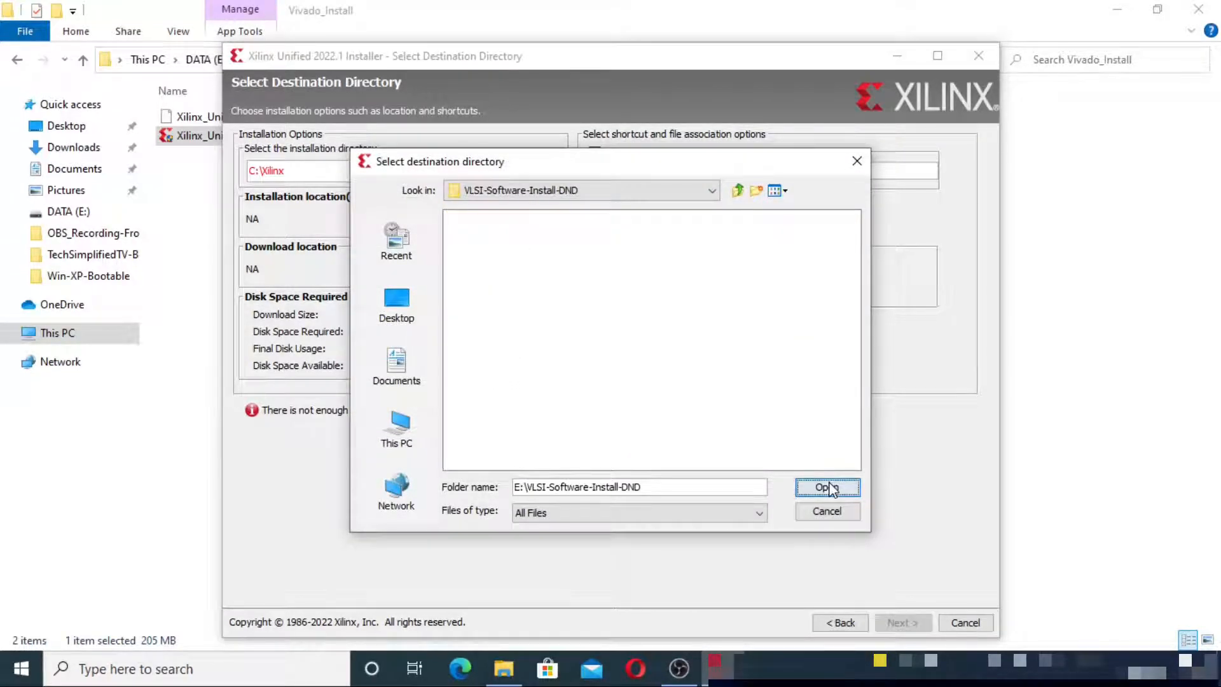
{"action": "left_click", "coordinate": [826, 487]}
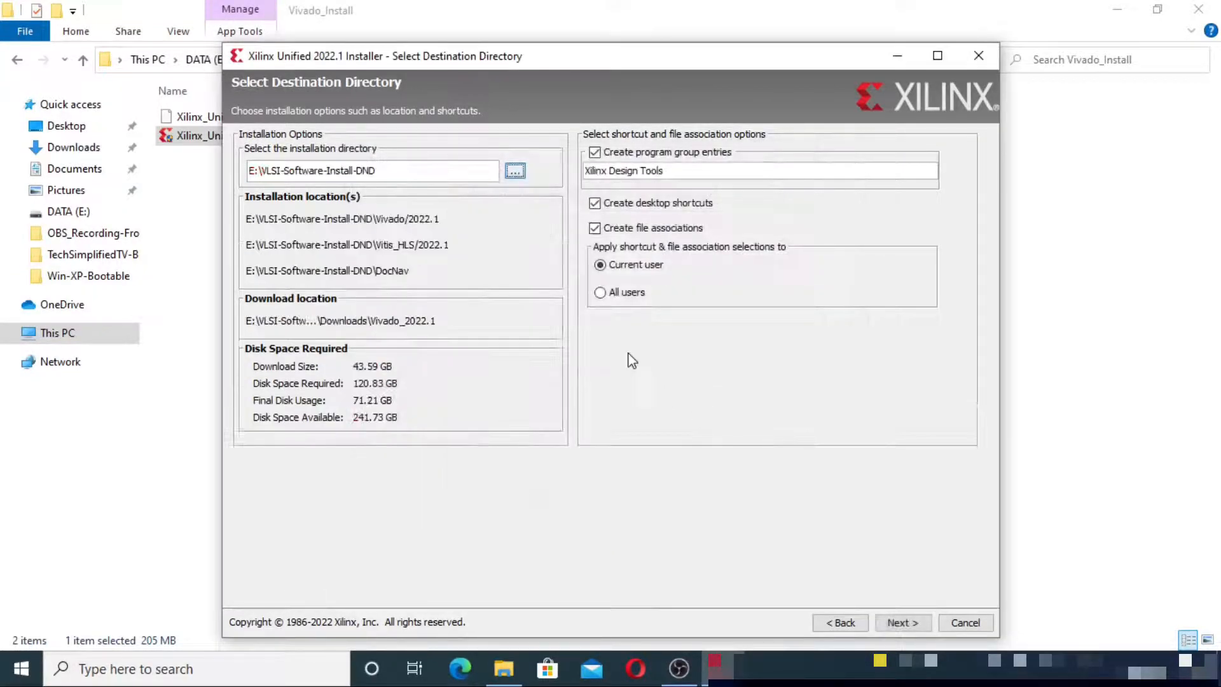
{"action": "left_click", "coordinate": [910, 625]}
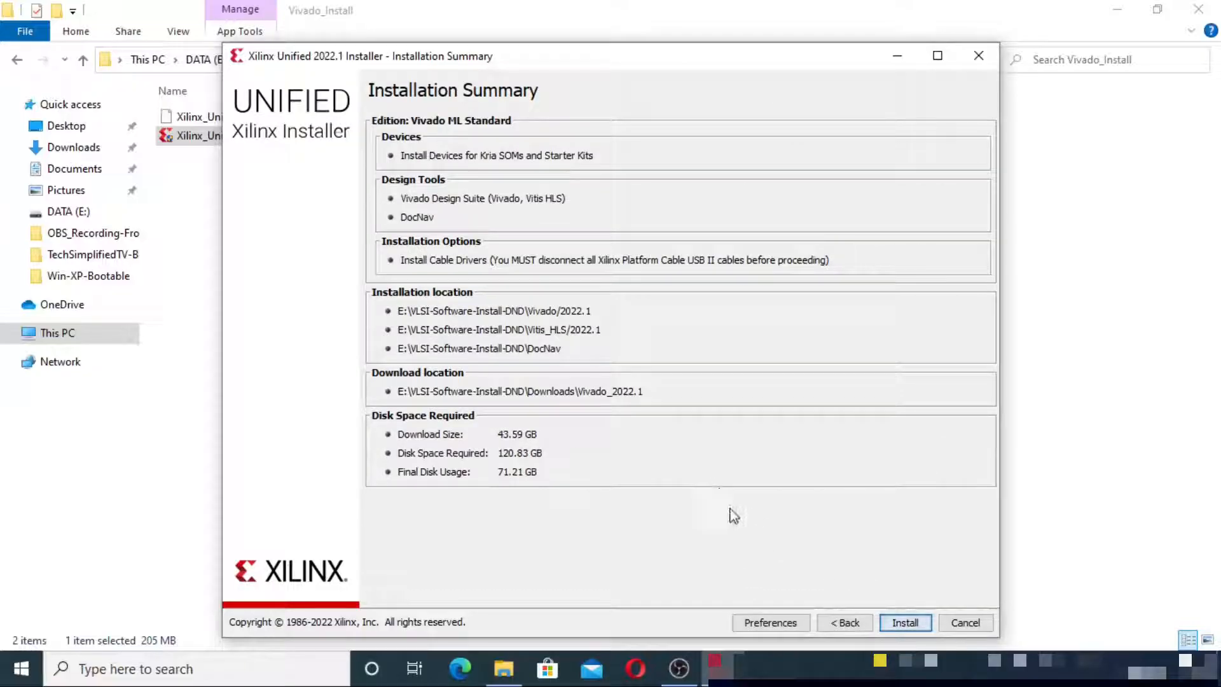
{"action": "left_click", "coordinate": [907, 620]}
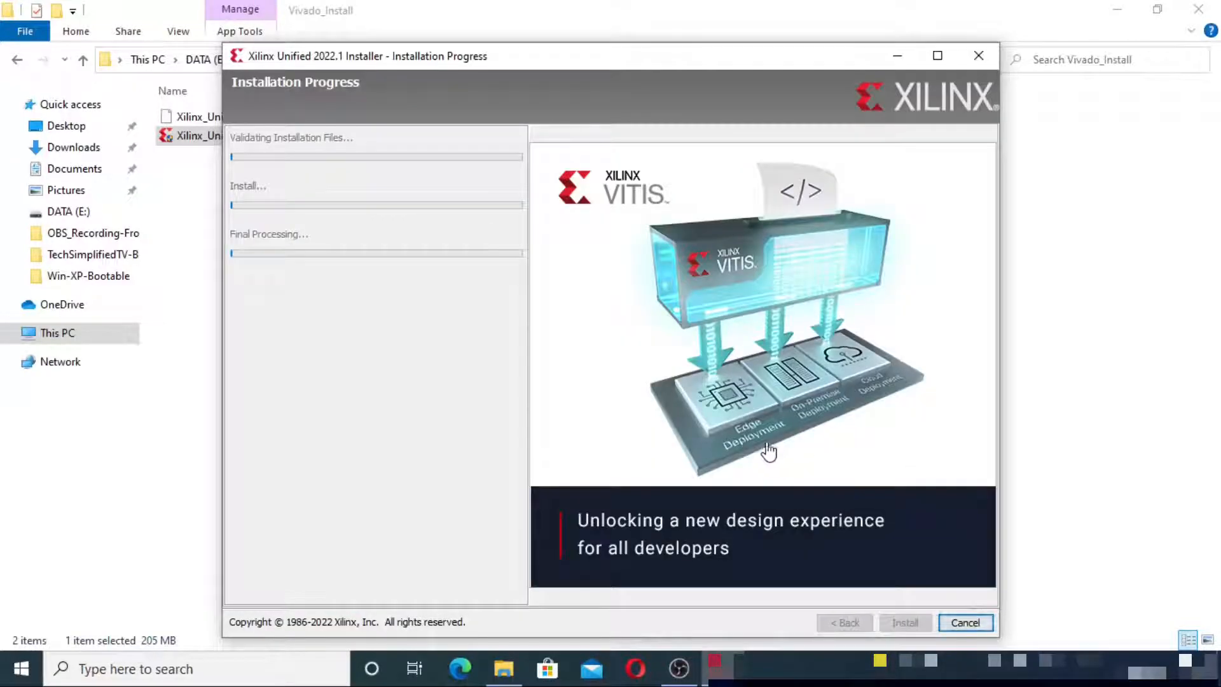
- Enlarge the installation progress window, try to retry the failed file downloads, and decline a further retry
{"action": "left_click", "coordinate": [937, 56]}
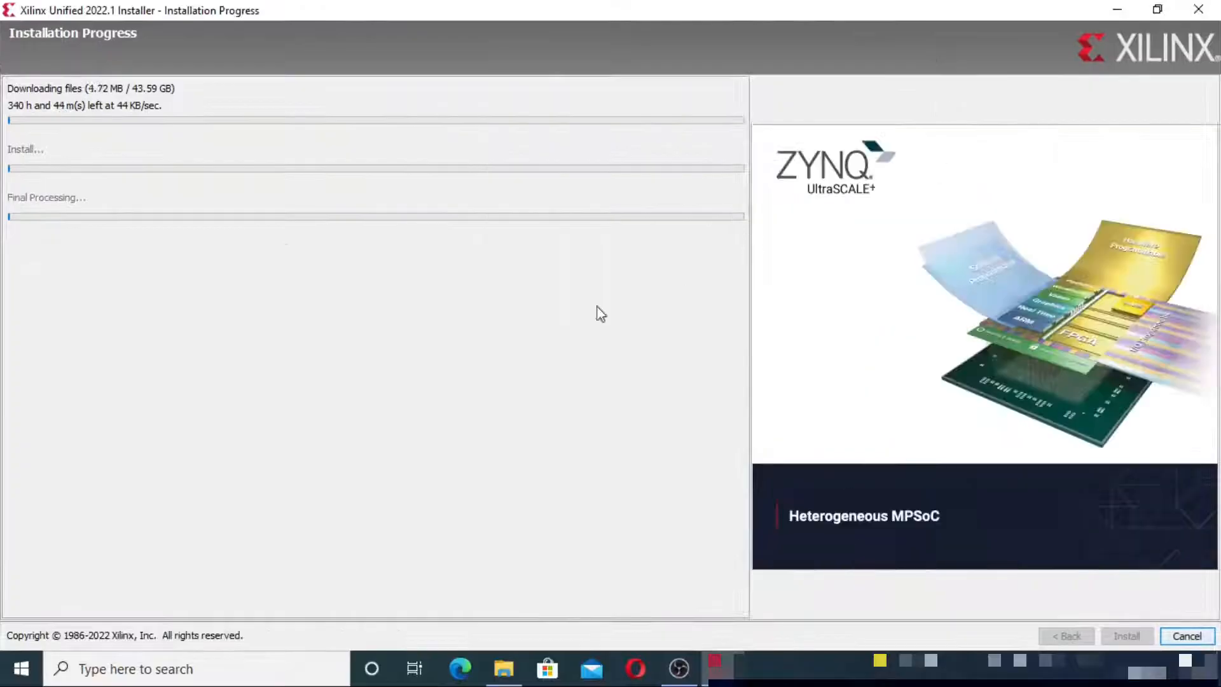
{"action": "left_click", "coordinate": [585, 370]}
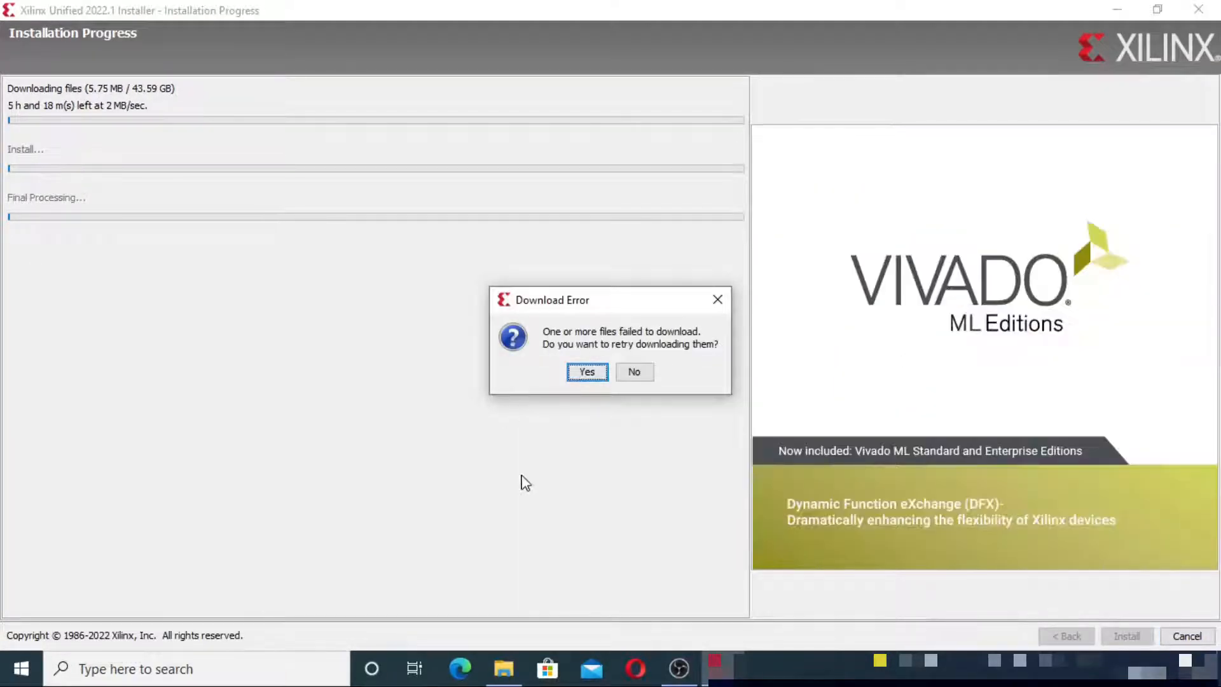
{"action": "key", "text": "Tab"}
{"action": "key", "text": "Return"}
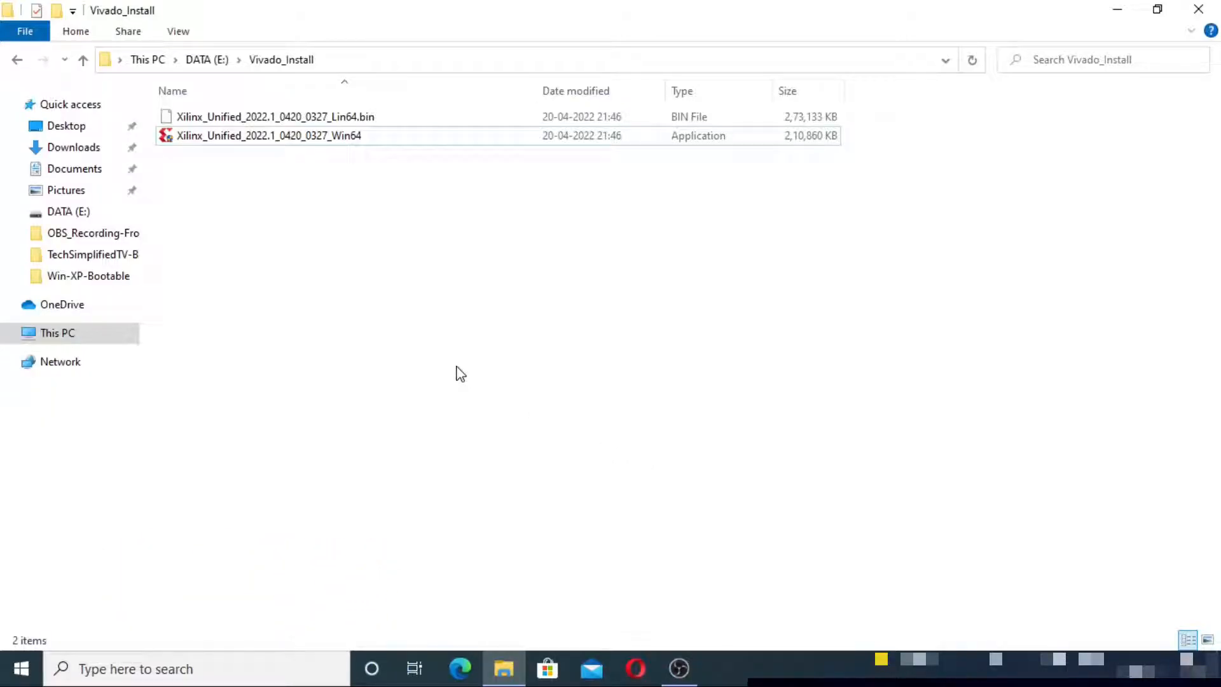
- Run the Win64 installer as administrator again, continue to the install type and fill in the Xilinx account e-mail address and password
{"action": "left_click", "coordinate": [345, 141]}
{"action": "right_click", "coordinate": [345, 142]}
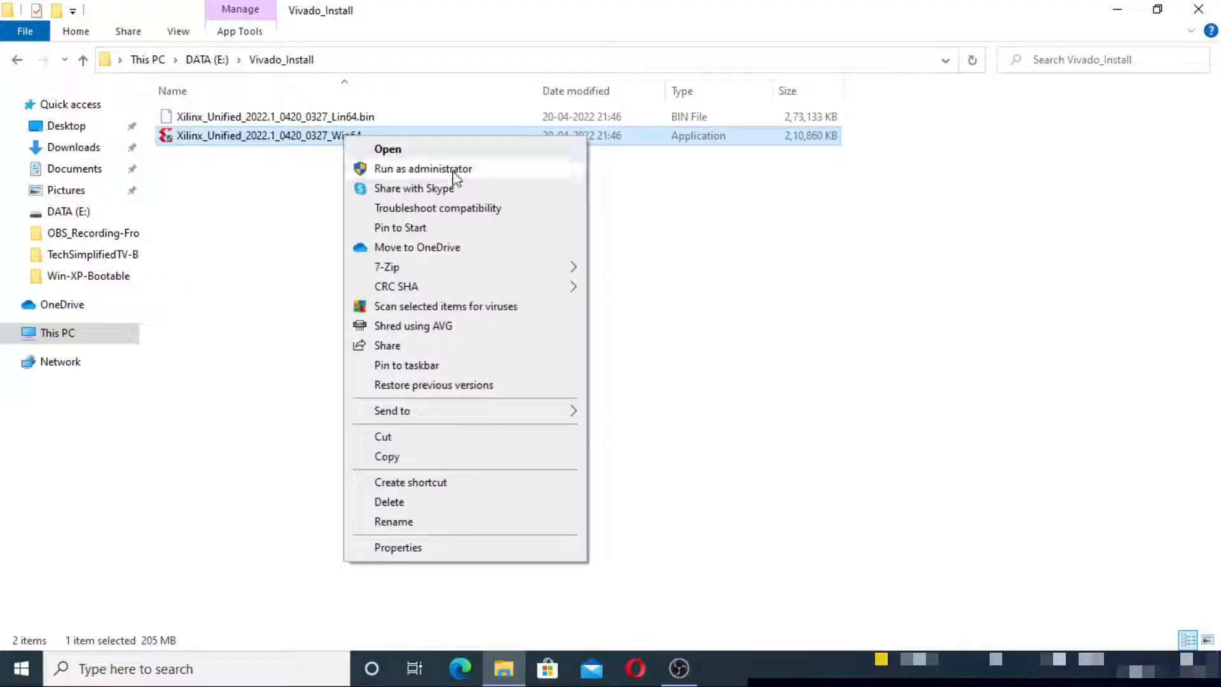
{"action": "left_click", "coordinate": [514, 170]}
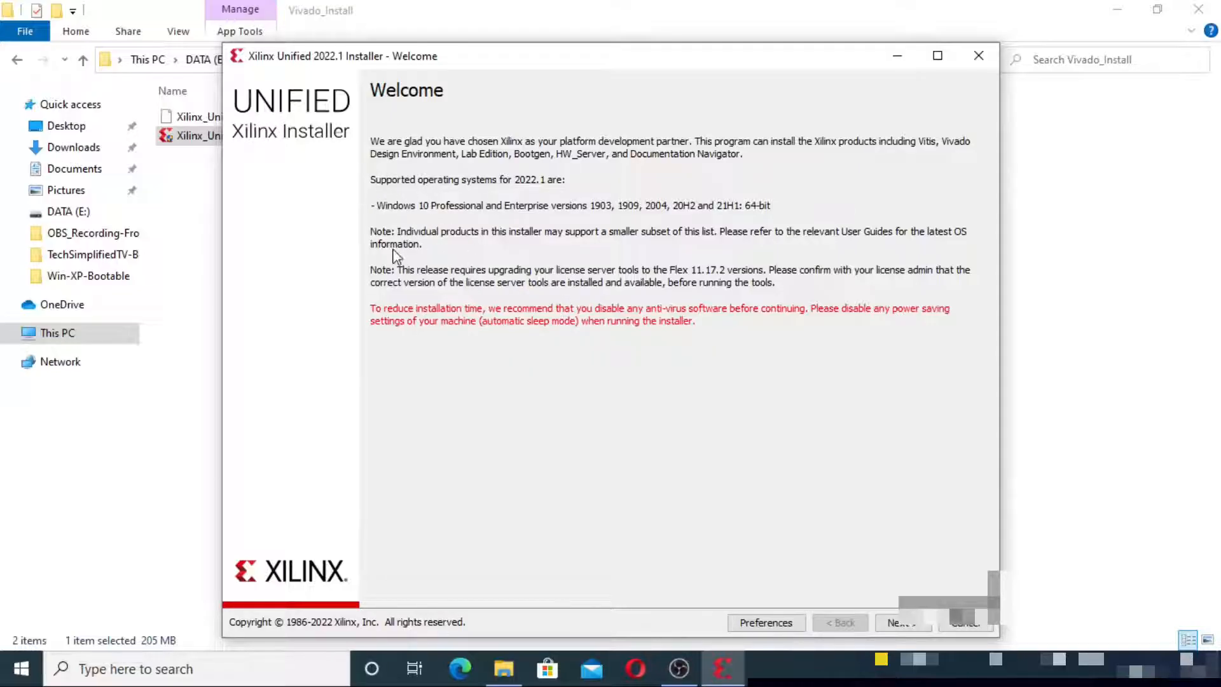
{"action": "left_click", "coordinate": [902, 621]}
{"action": "left_click", "coordinate": [348, 202]}
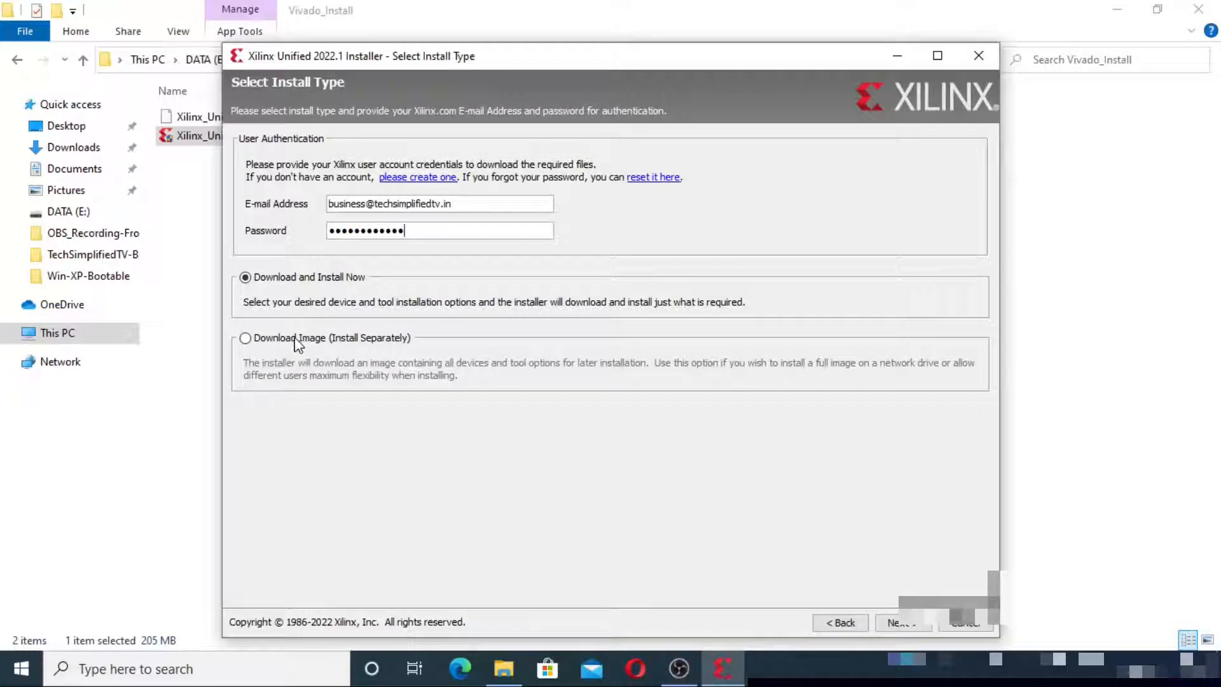
- Compare the image download option, keep Download and Install Now, and continue with Vivado as the product
{"action": "left_click", "coordinate": [287, 338]}
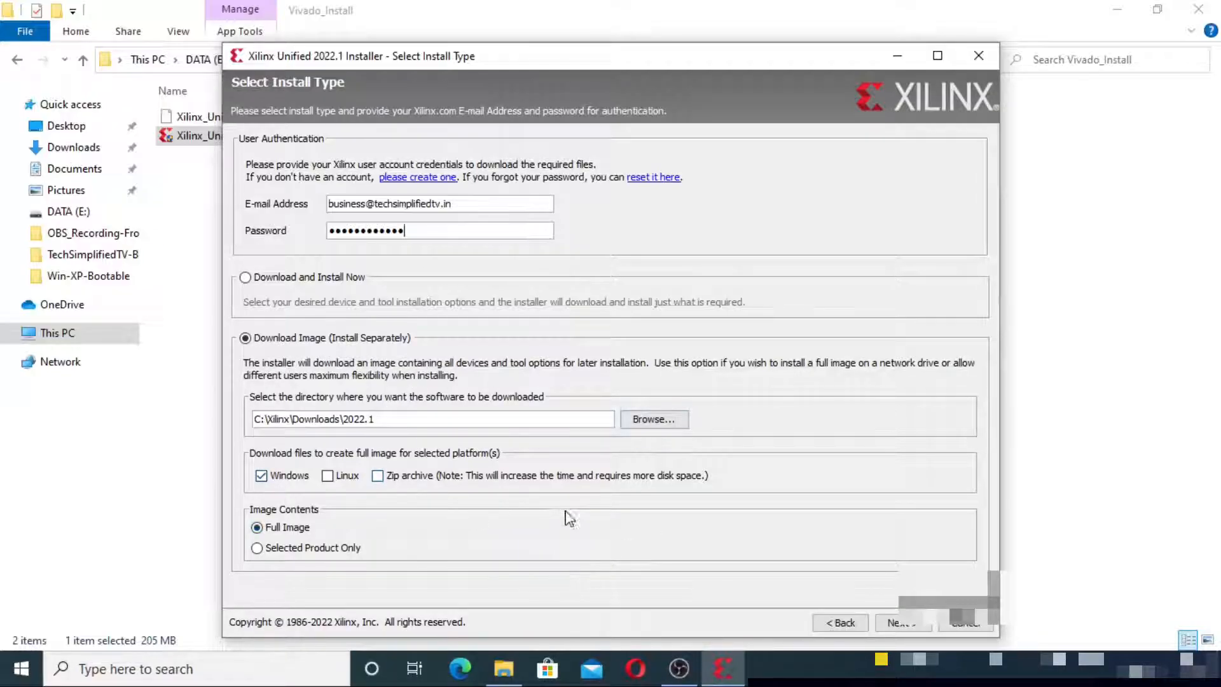
{"action": "left_click", "coordinate": [320, 280]}
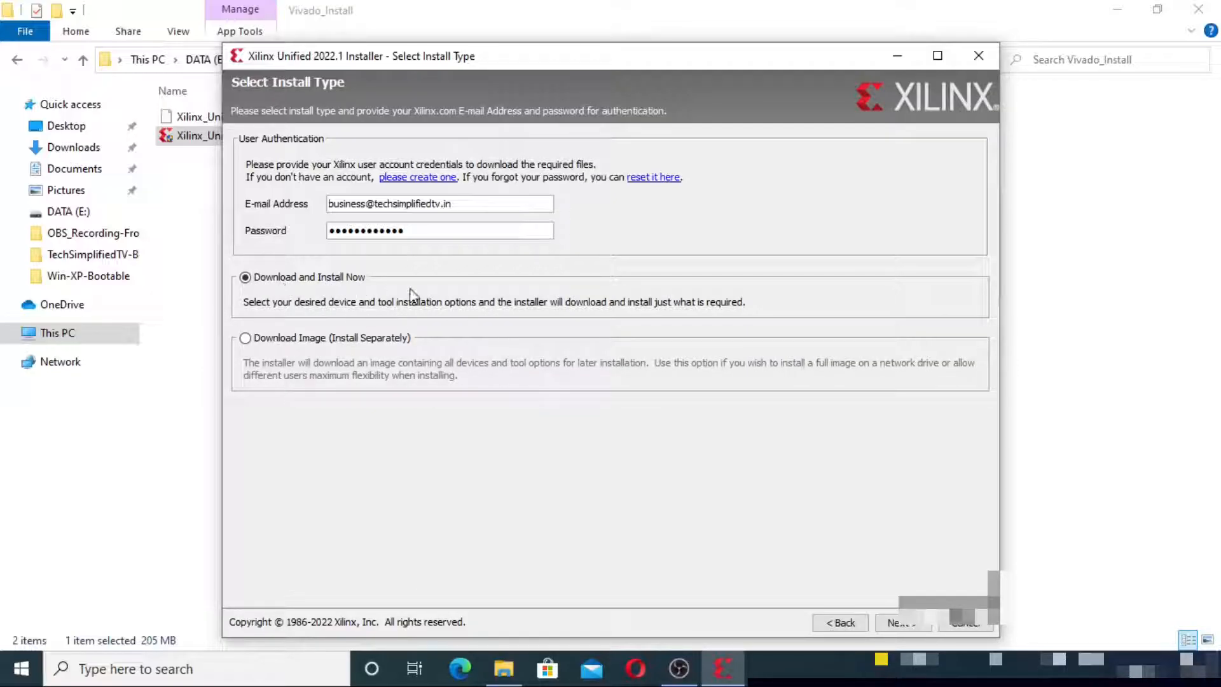
{"action": "key", "text": "Return"}
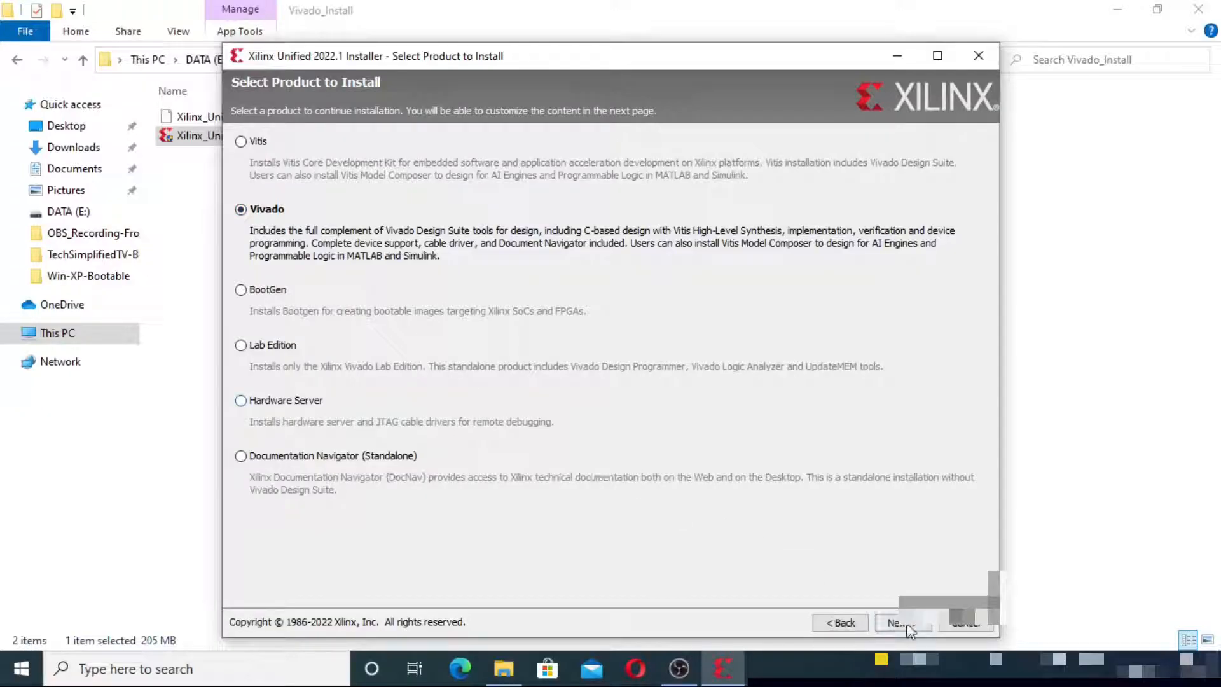
{"action": "left_click", "coordinate": [909, 628]}
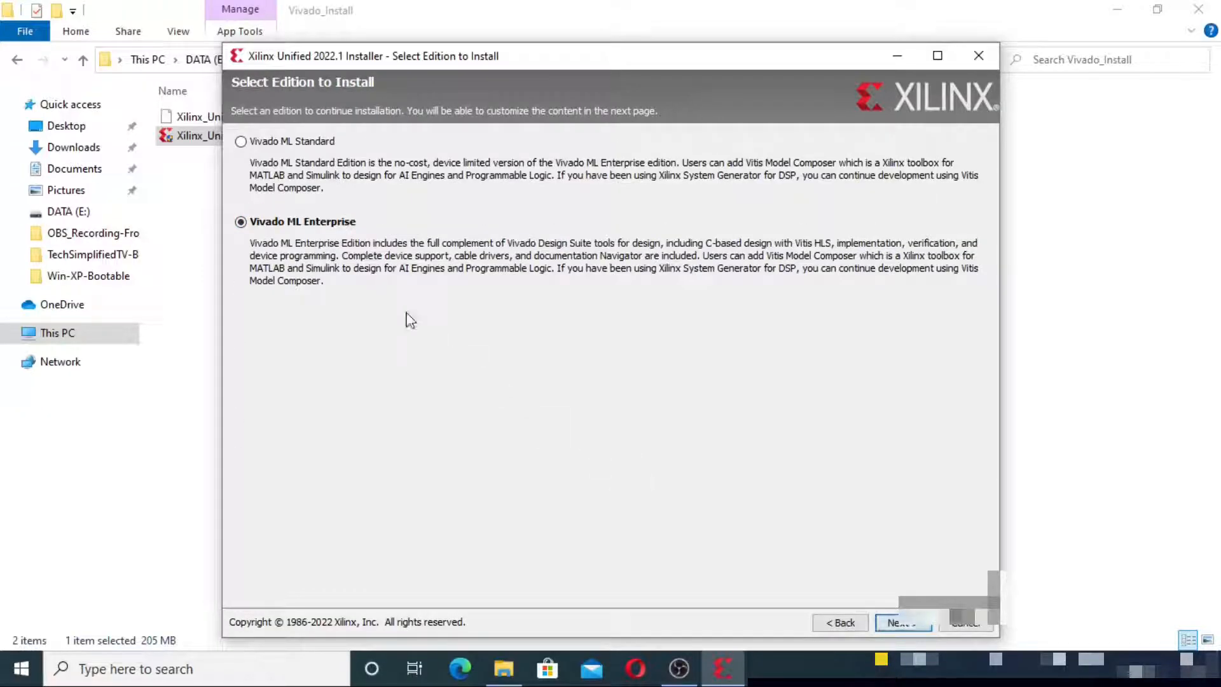
- Select the Vivado ML Standard edition and continue with its default tools and devices to the license agreements
{"action": "left_click", "coordinate": [240, 144]}
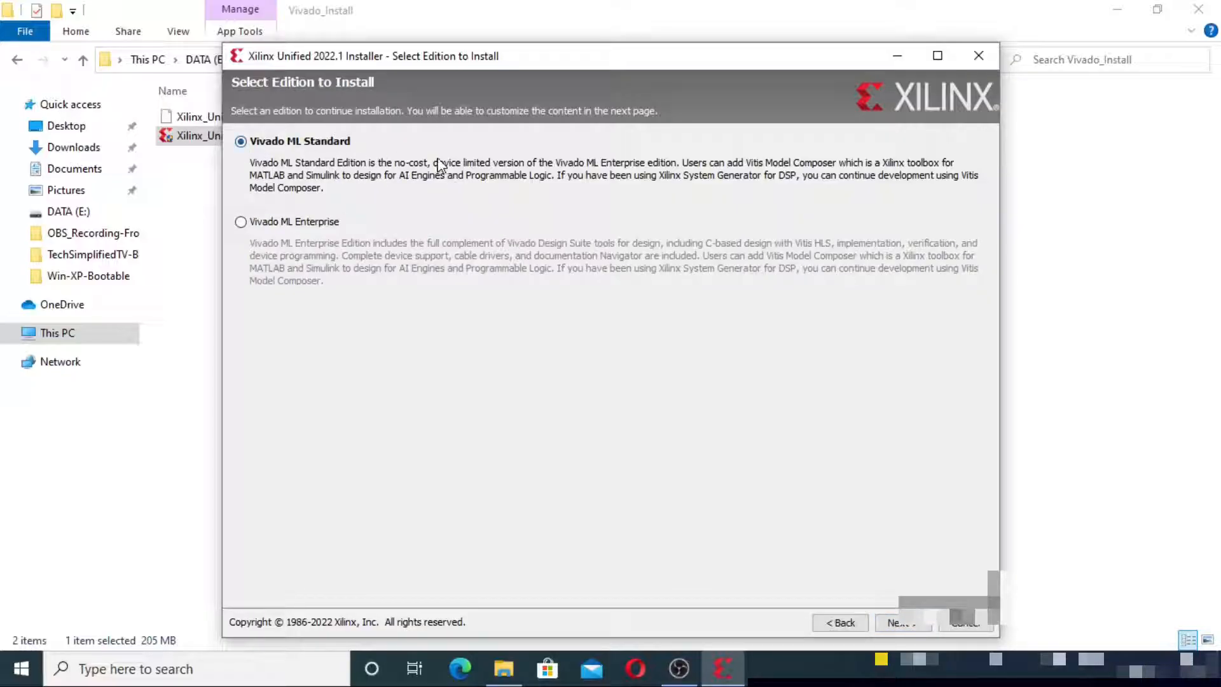
{"action": "left_click_drag", "start_coordinate": [394, 164], "coordinate": [428, 166]}
{"action": "left_click", "coordinate": [905, 625]}
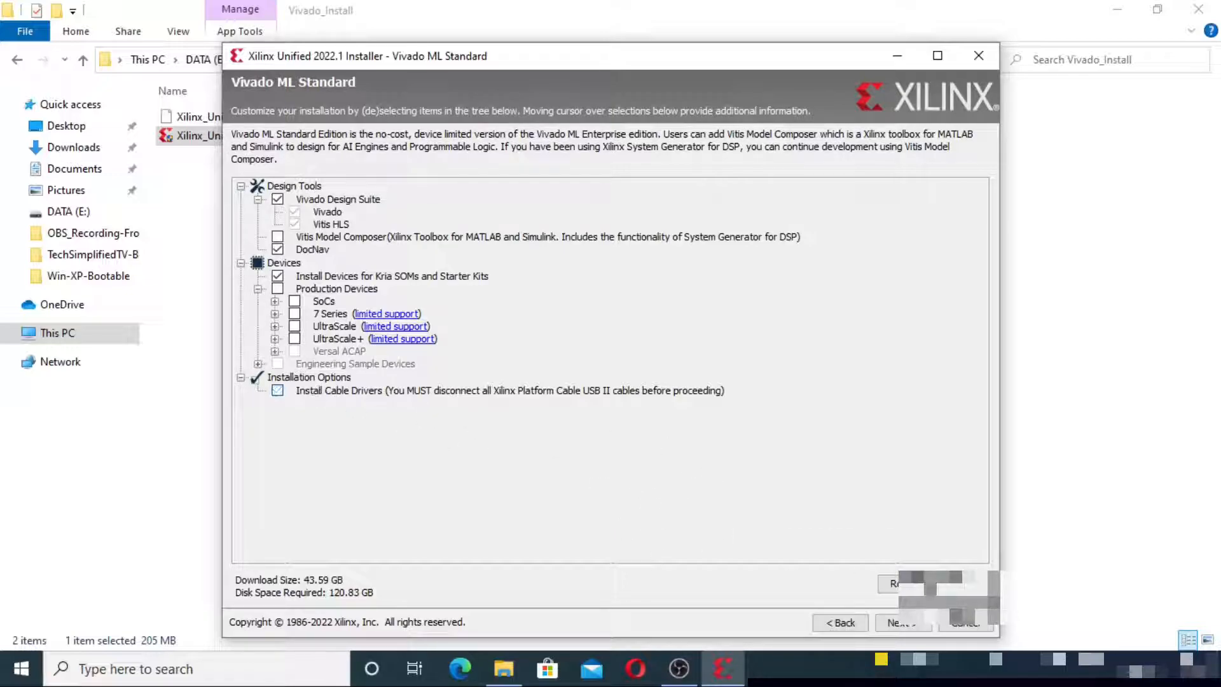
{"action": "left_click", "coordinate": [898, 622]}
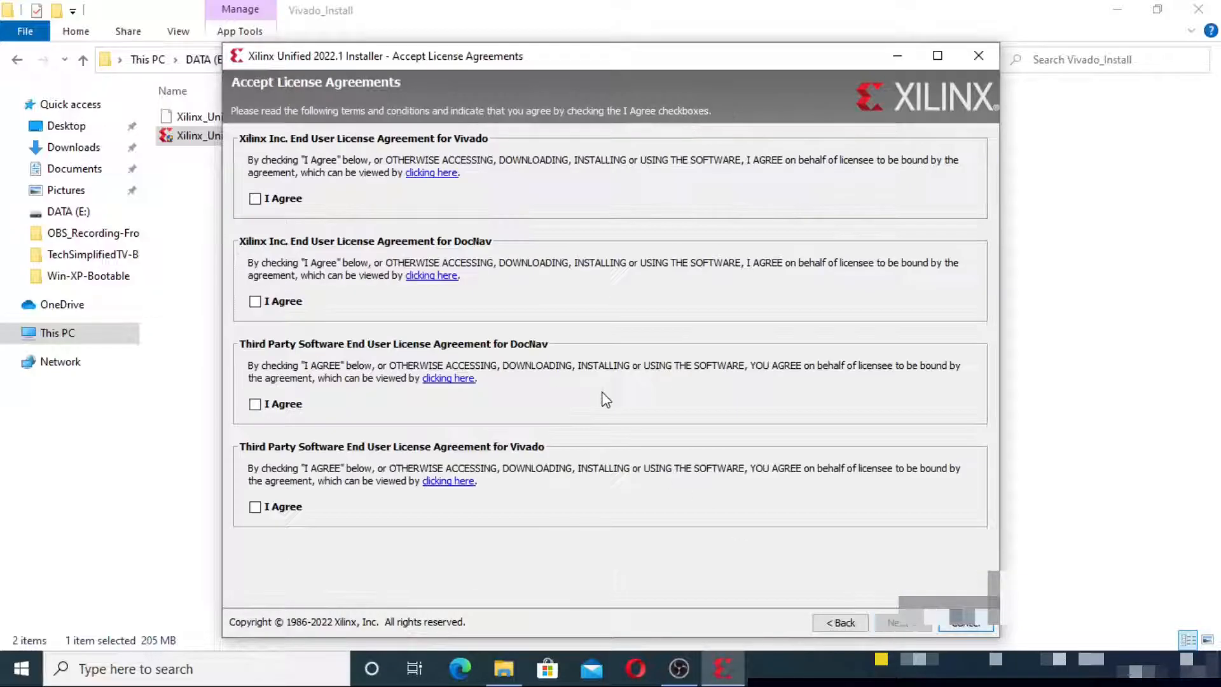
- Agree to all four Vivado and DocNav end user license agreements and proceed to the destination directory
{"action": "left_click", "coordinate": [255, 198]}
{"action": "left_click", "coordinate": [254, 302]}
{"action": "left_click", "coordinate": [255, 403]}
{"action": "left_click", "coordinate": [255, 507]}
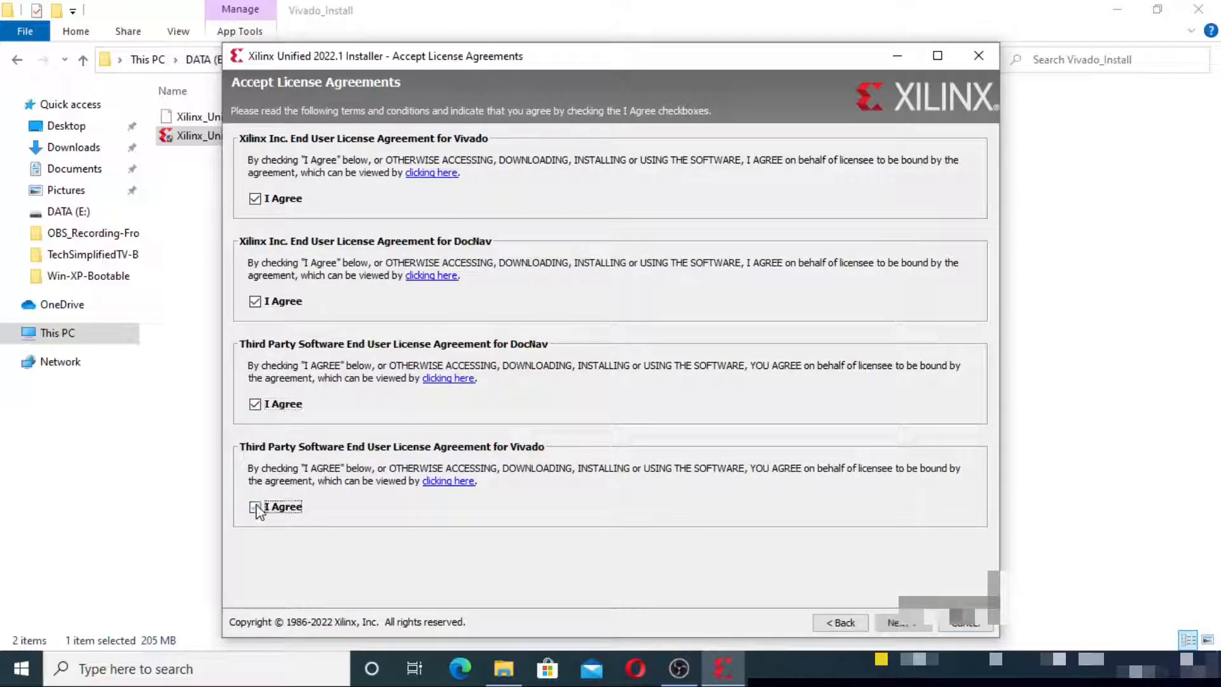
{"action": "left_click", "coordinate": [914, 626]}
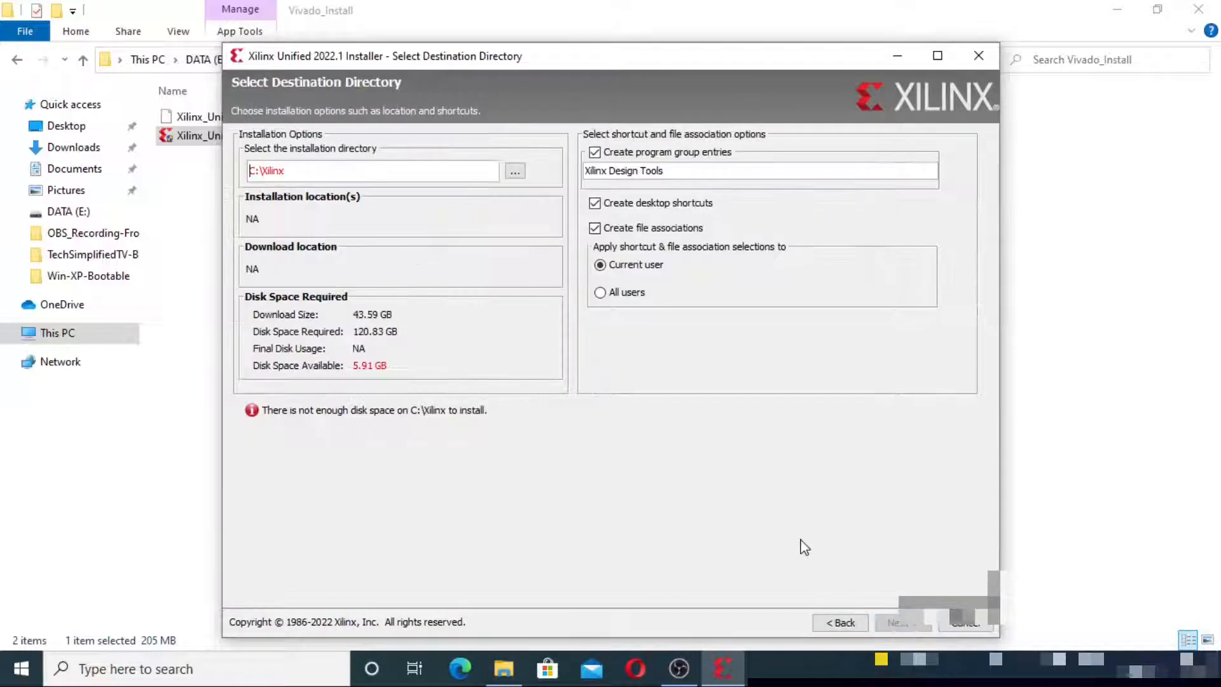
- Set the installation directory to E:\VLSI-Software-Install-DND, start the installation from the summary and maximize the progress window
{"action": "left_click", "coordinate": [515, 171]}
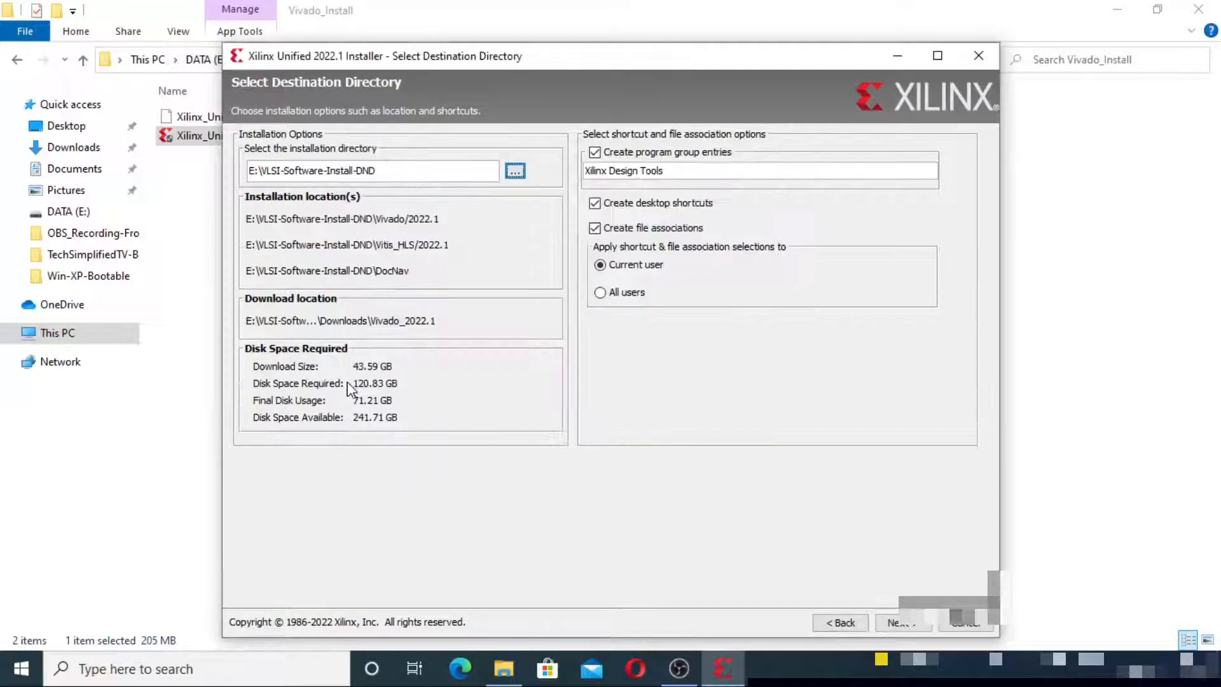
{"action": "left_click", "coordinate": [902, 623]}
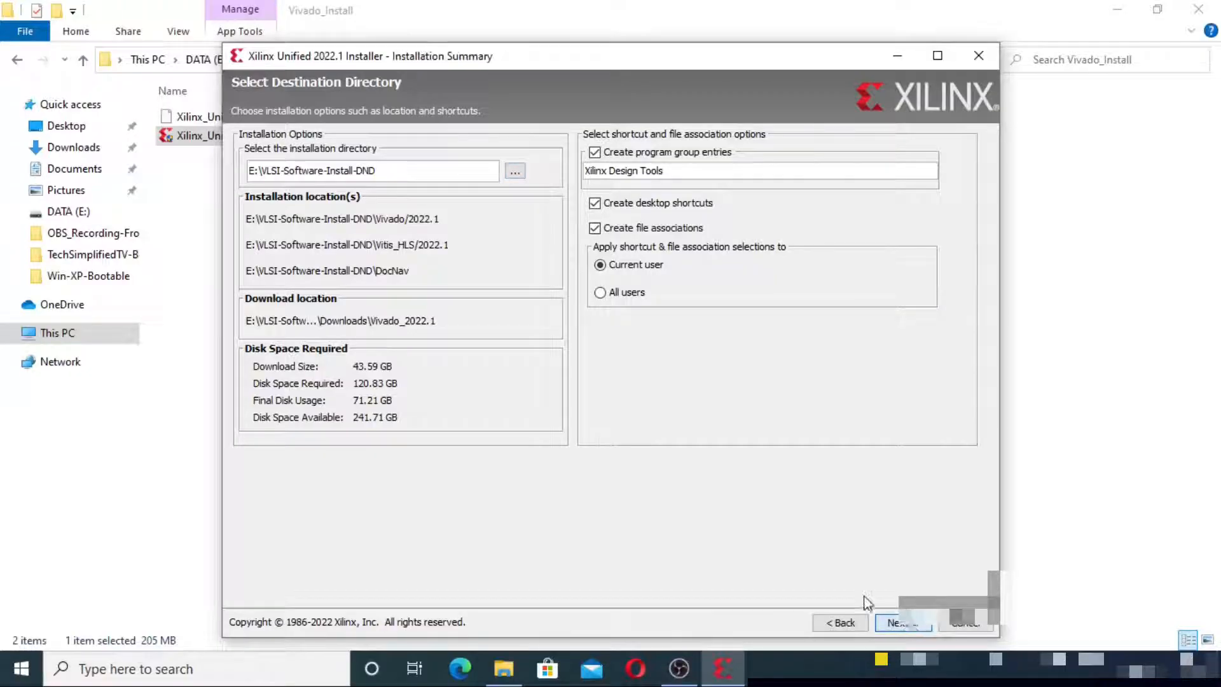
{"action": "left_click", "coordinate": [906, 624]}
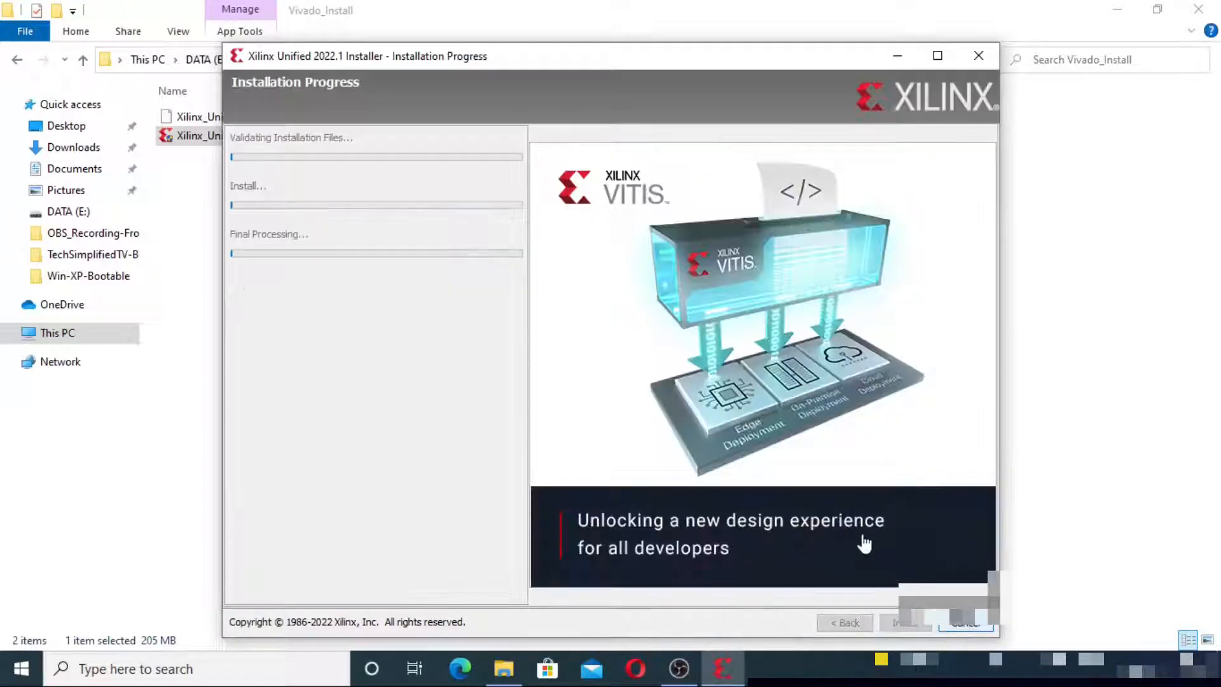
{"action": "left_click", "coordinate": [937, 55]}
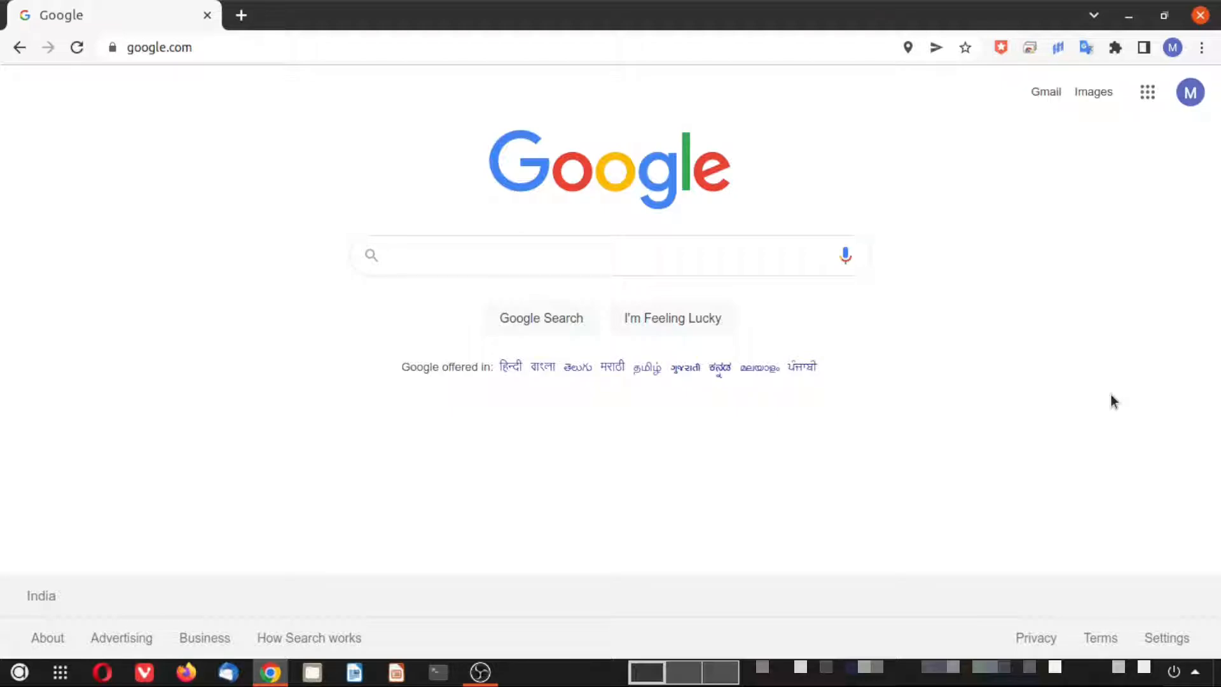
- Switch to Chrome and search Google for "xilinx product licensing"
{"action": "type", "text": "xilin"}
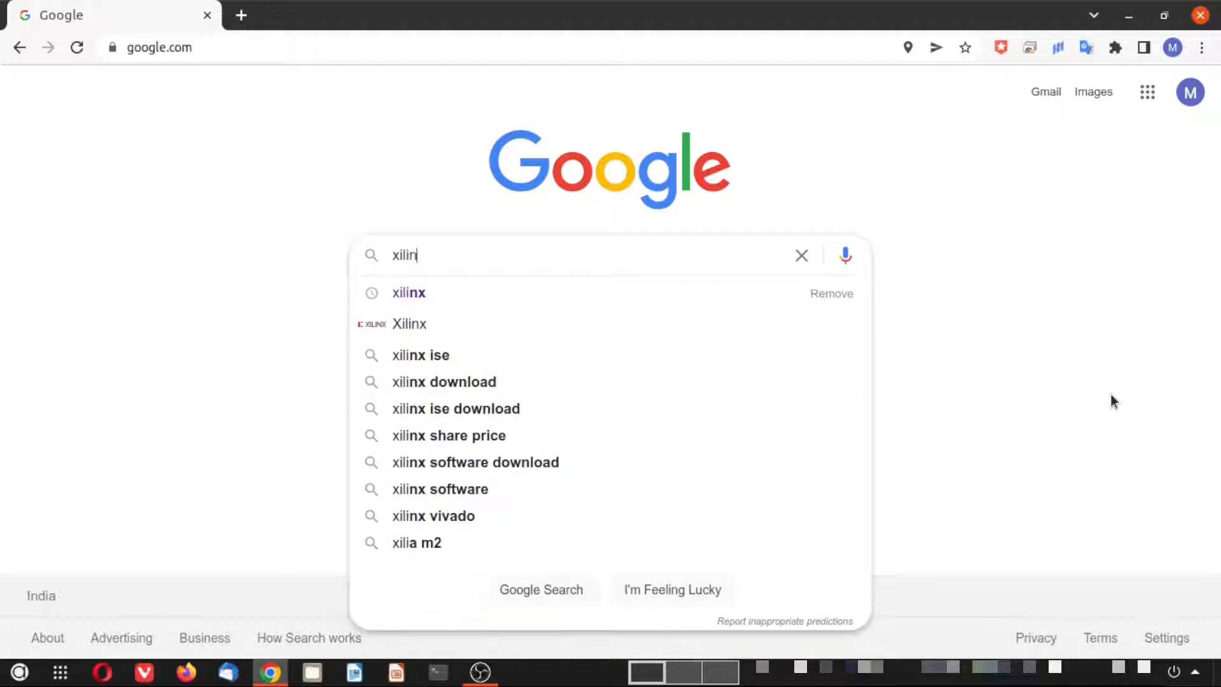
{"action": "type", "text": "x pro"}
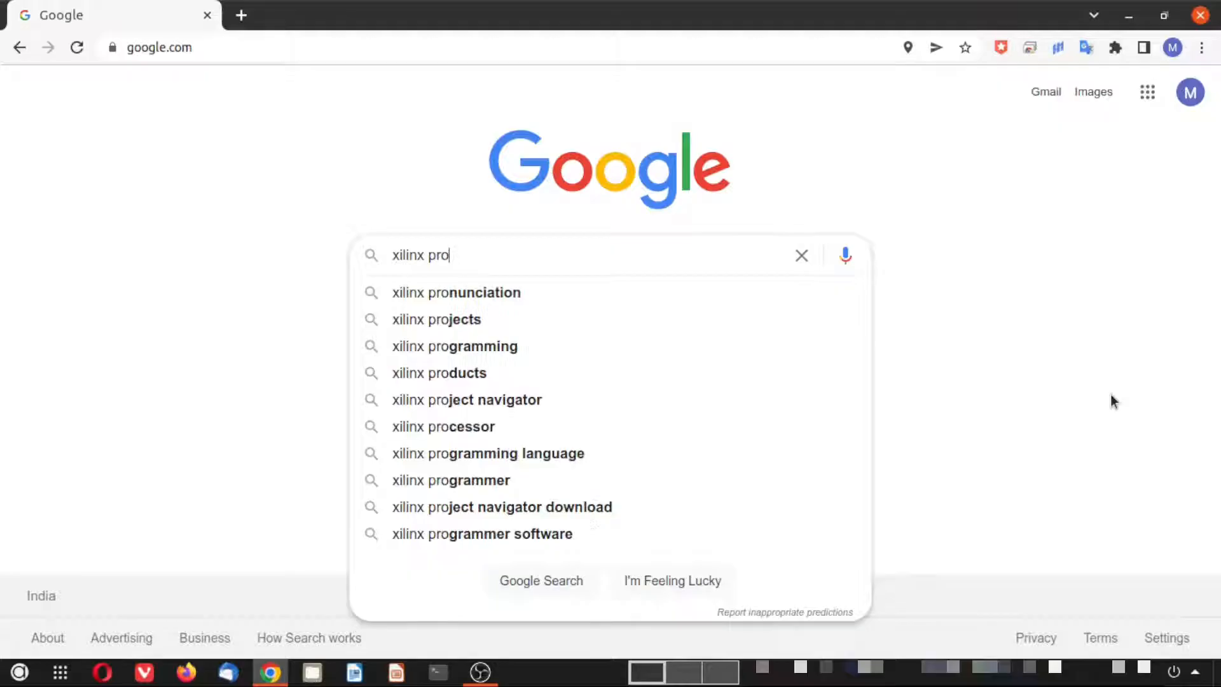
{"action": "type", "text": "duct lic"}
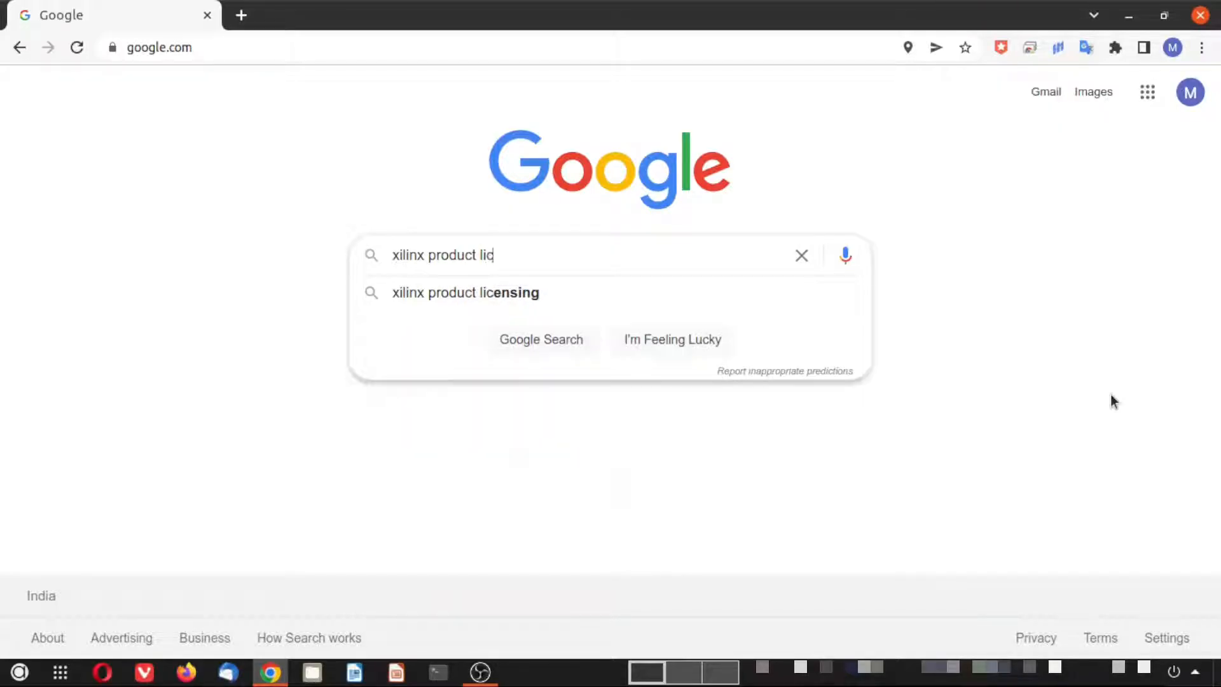
{"action": "type", "text": "ensing"}
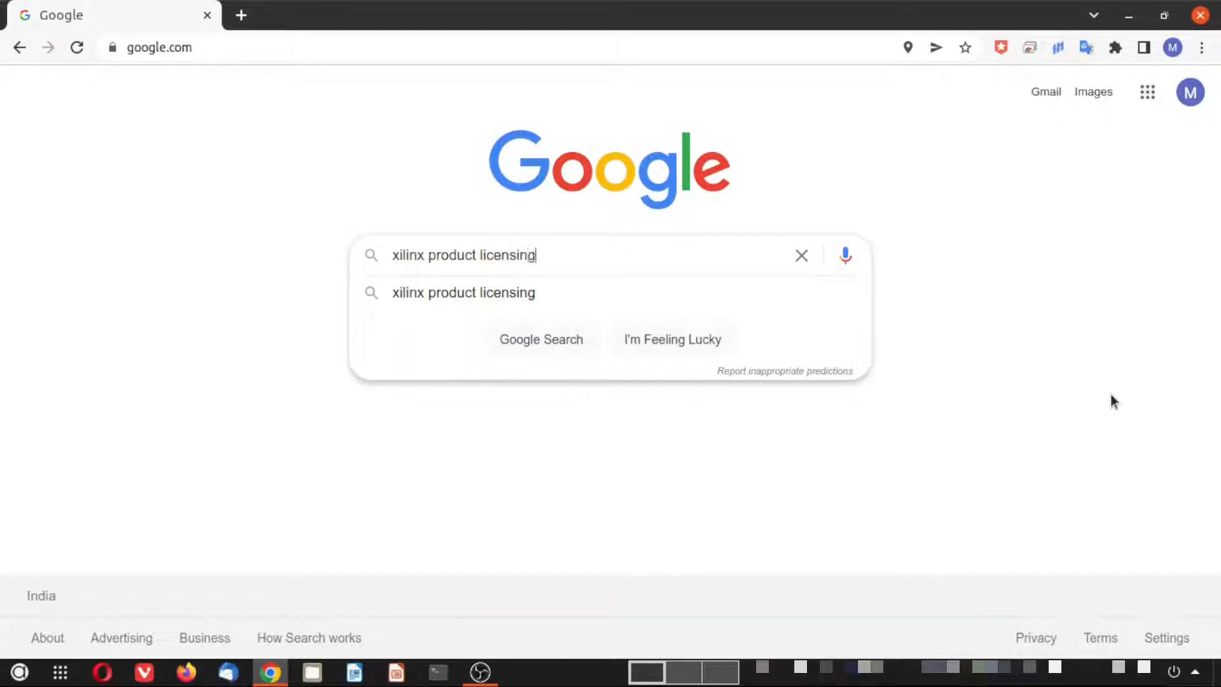
{"action": "key", "text": "Return"}
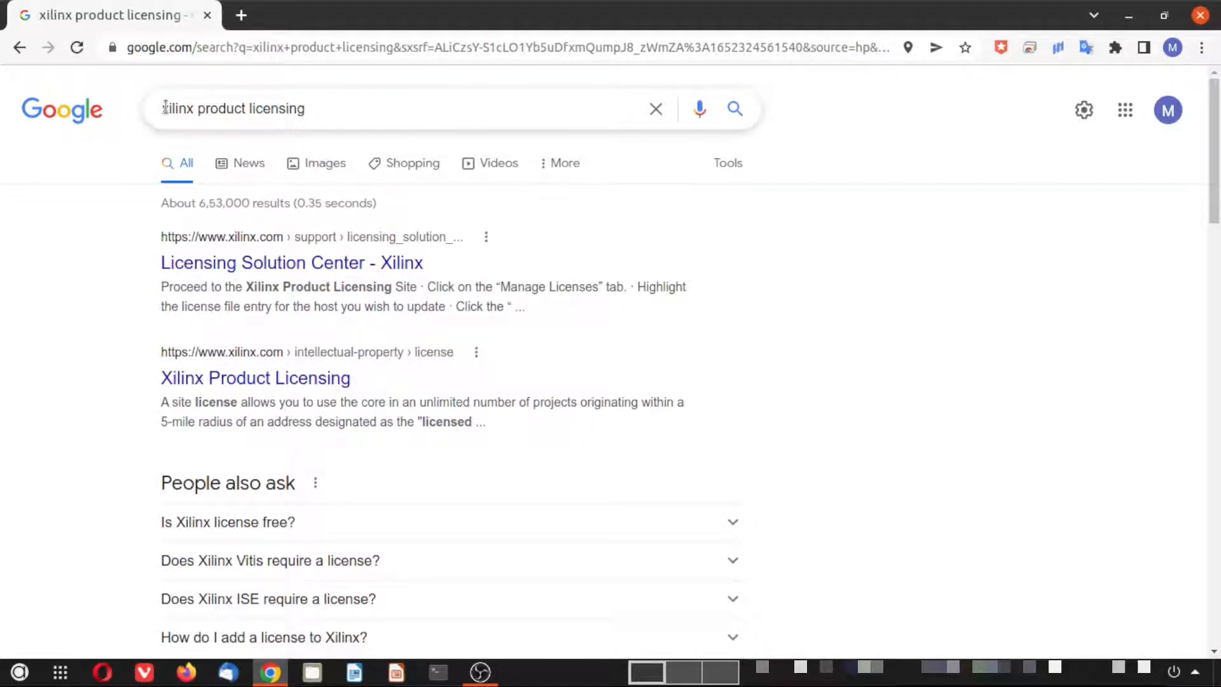
- Open the Licensing Solution Center - Xilinx search result in a new tab and show that page
{"action": "left_click_drag", "start_coordinate": [358, 112], "coordinate": [114, 109]}
{"action": "left_click", "coordinate": [17, 335]}
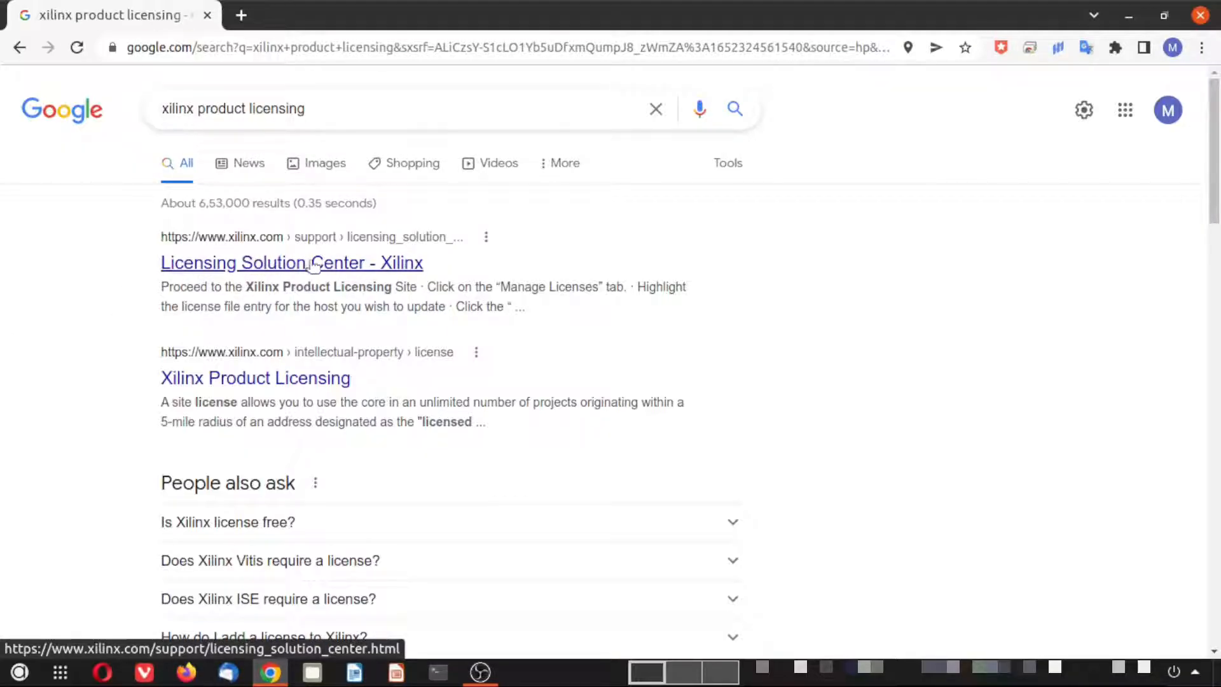
{"action": "right_click", "coordinate": [333, 267]}
{"action": "left_click", "coordinate": [363, 277]}
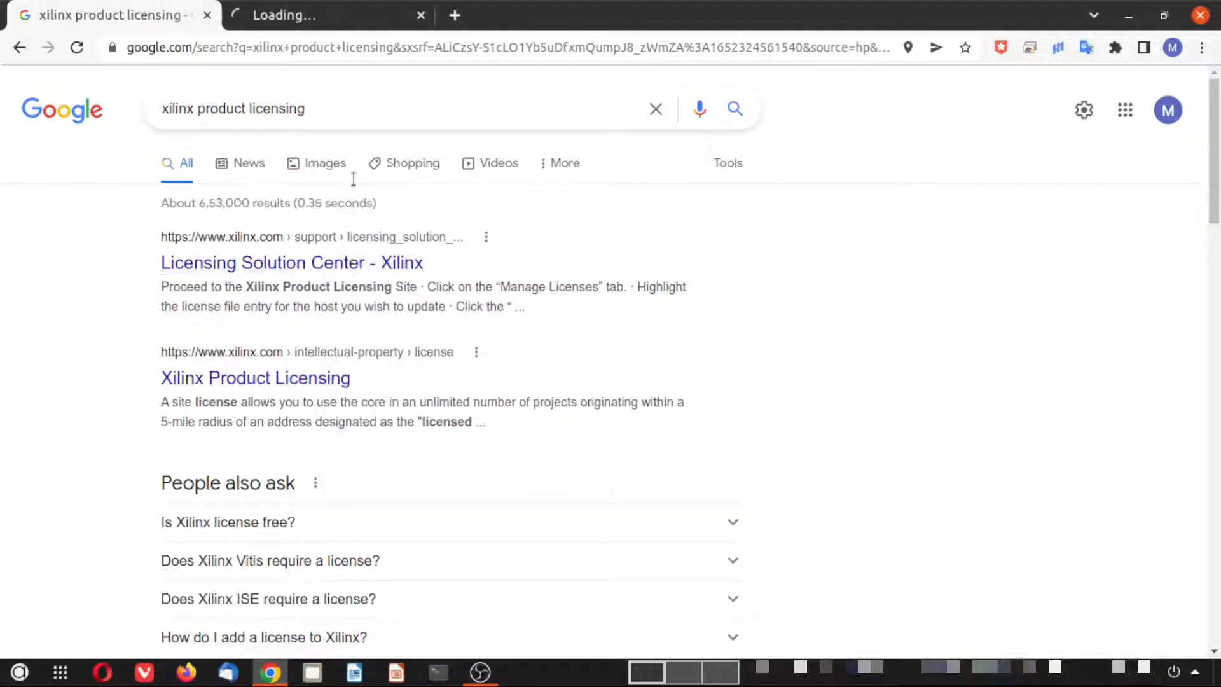
{"action": "left_click", "coordinate": [328, 14]}
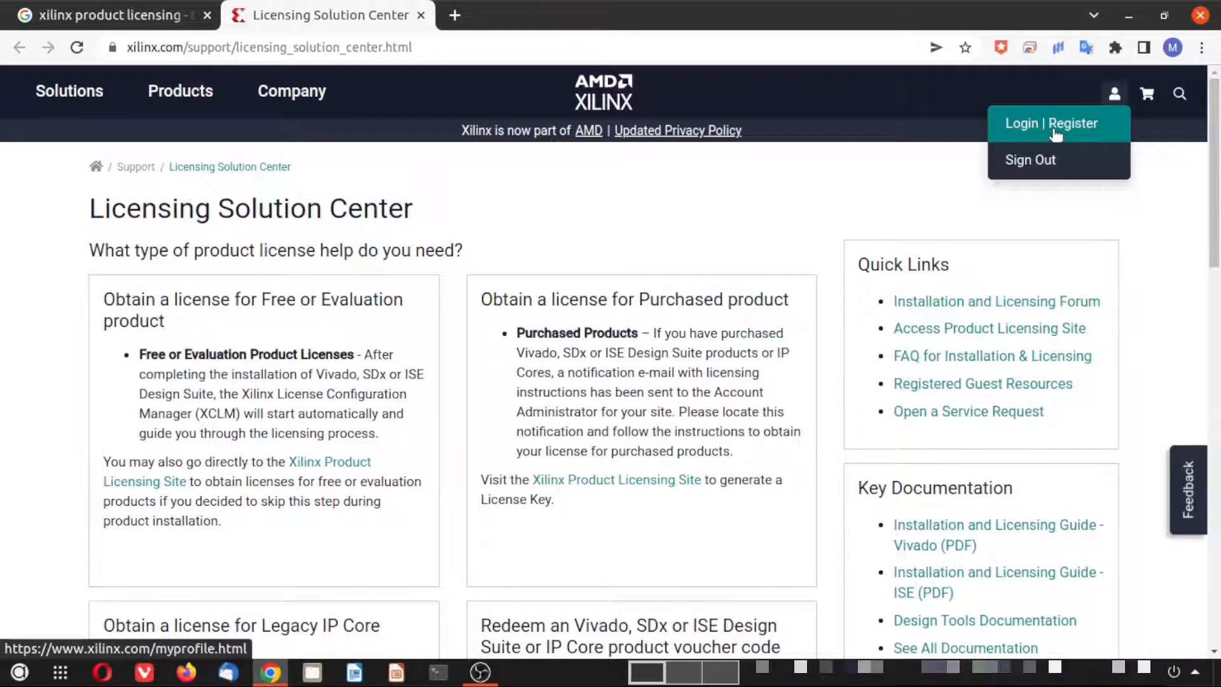
- Sign in to the Xilinx account with the prefilled e-mail address and password
{"action": "left_click", "coordinate": [1045, 138]}
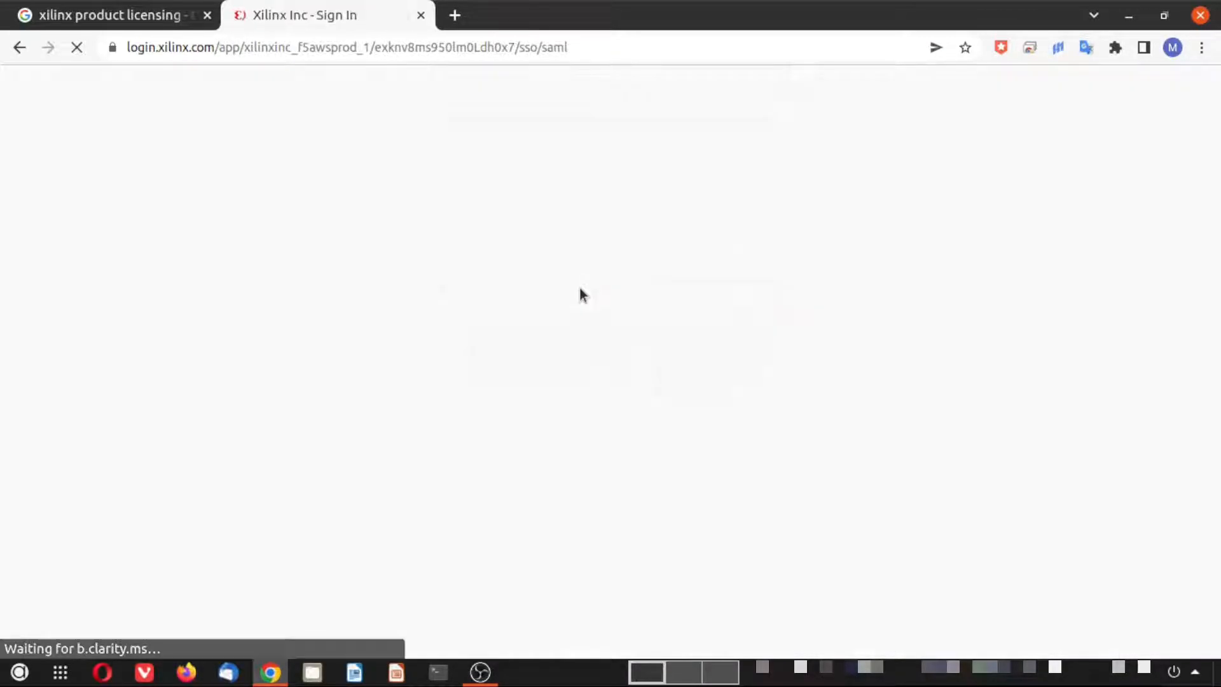
{"action": "left_click", "coordinate": [517, 436]}
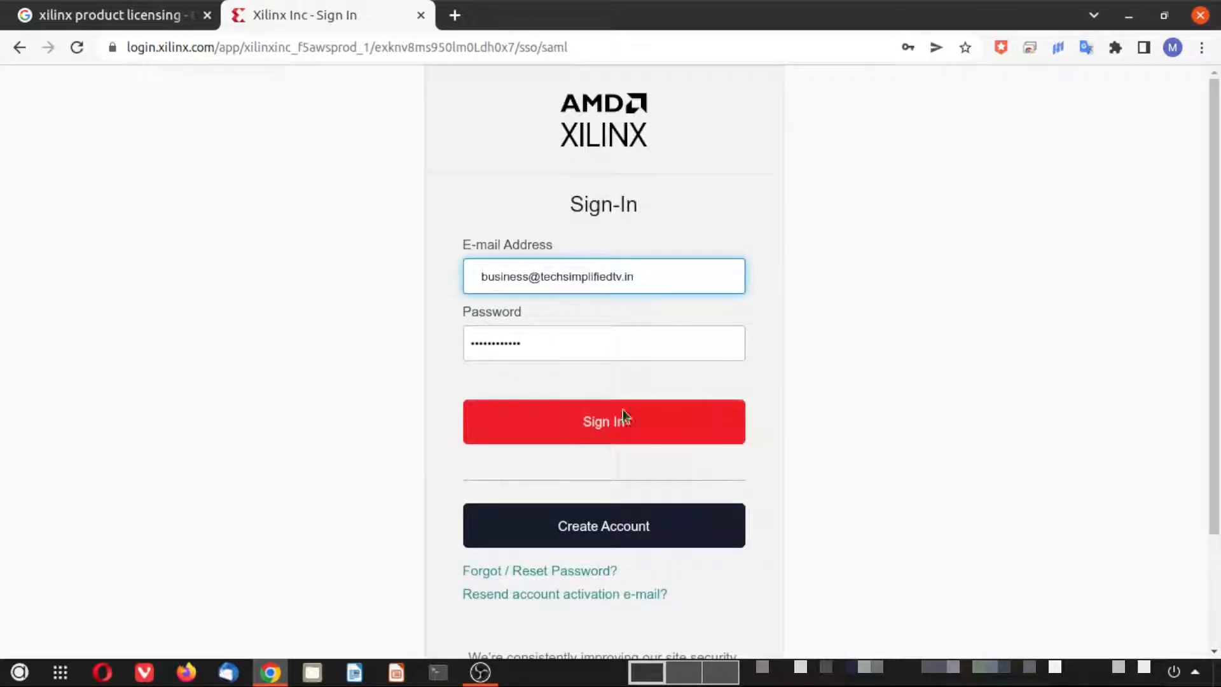
{"action": "left_click", "coordinate": [612, 428]}
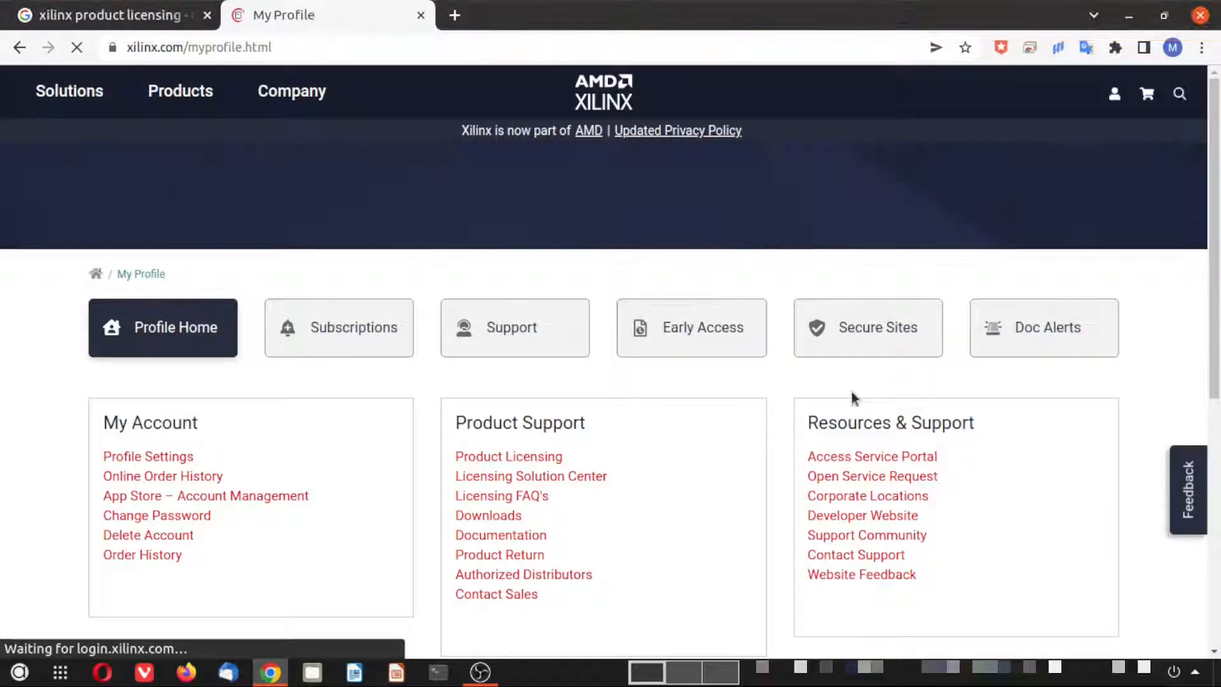
- Open the Licensing Solution Center result again in another new tab, check the signed-in profile page and return to the licensing page
{"action": "left_click", "coordinate": [111, 15]}
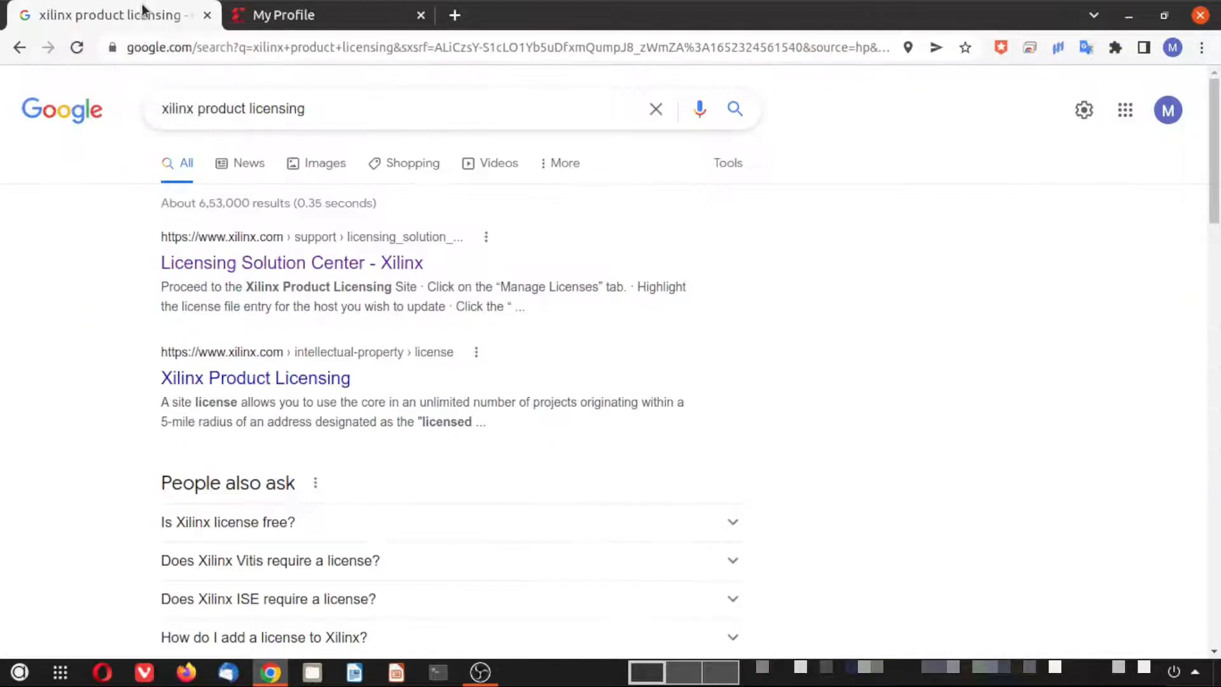
{"action": "right_click", "coordinate": [289, 266]}
{"action": "left_click", "coordinate": [328, 275]}
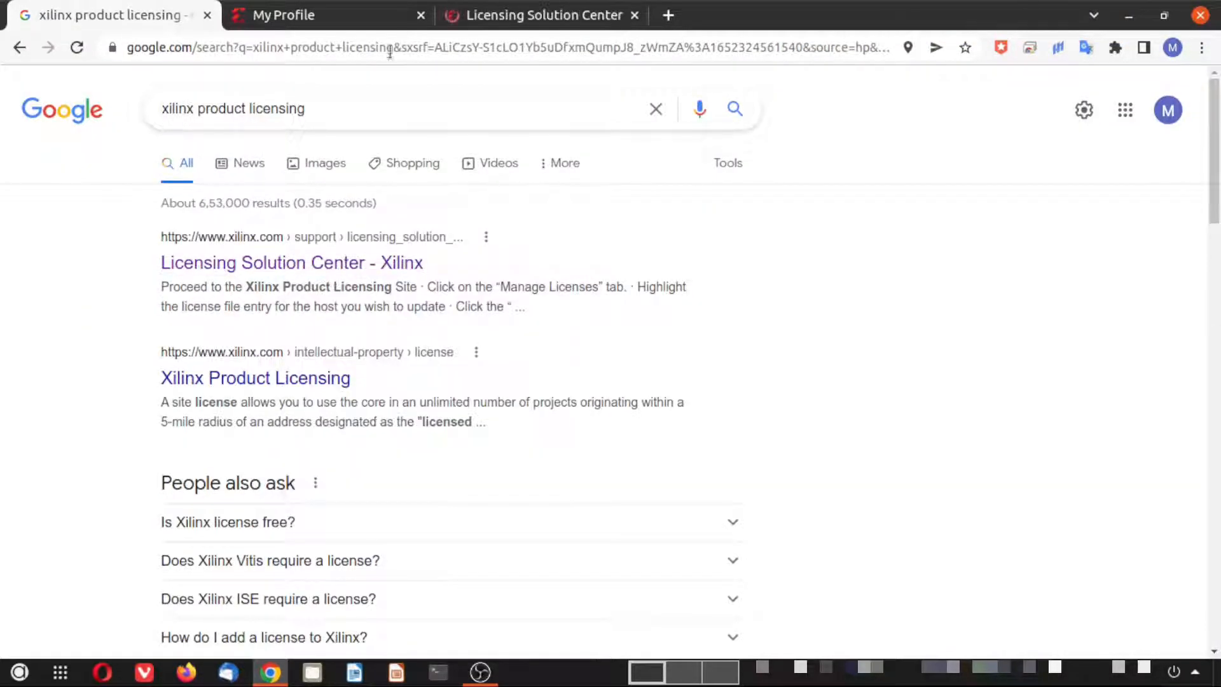
{"action": "left_click", "coordinate": [551, 15]}
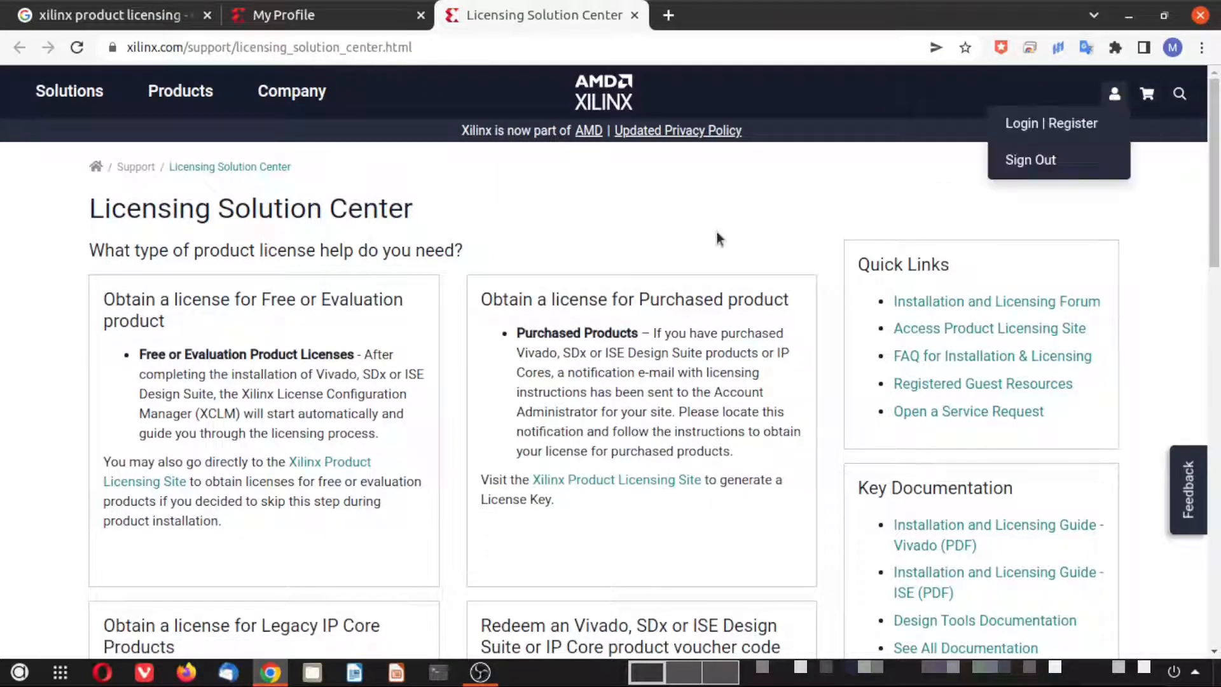
{"action": "left_click", "coordinate": [348, 16]}
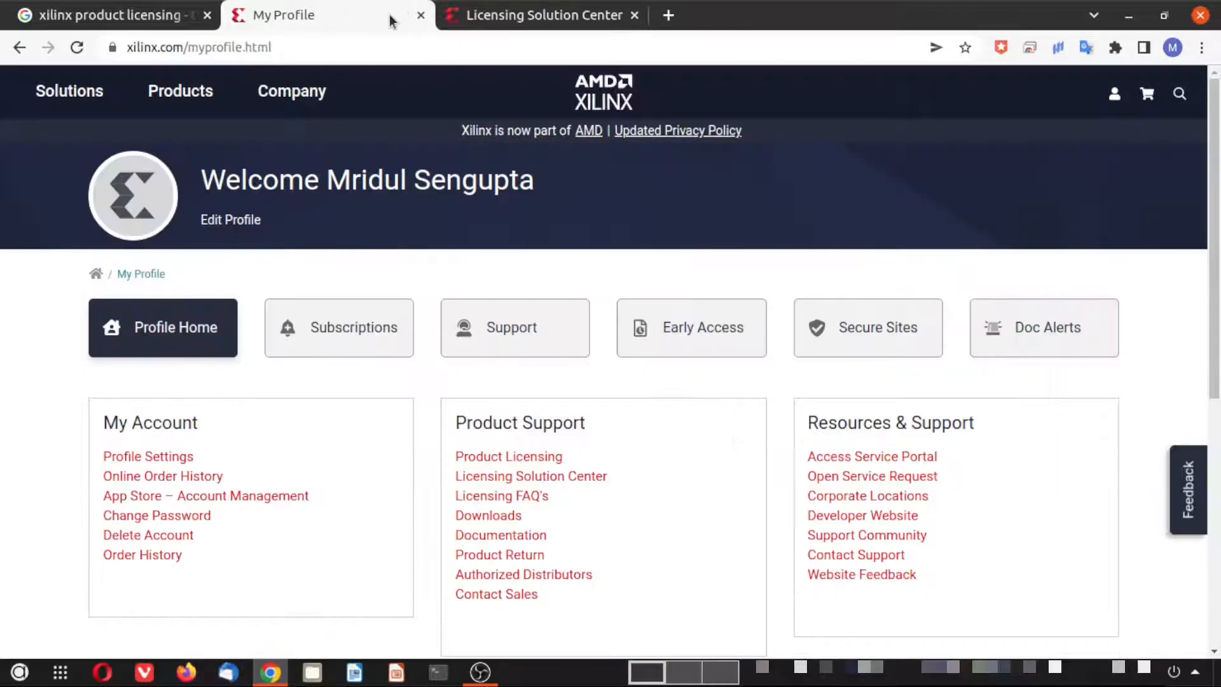
{"action": "left_click", "coordinate": [522, 19]}
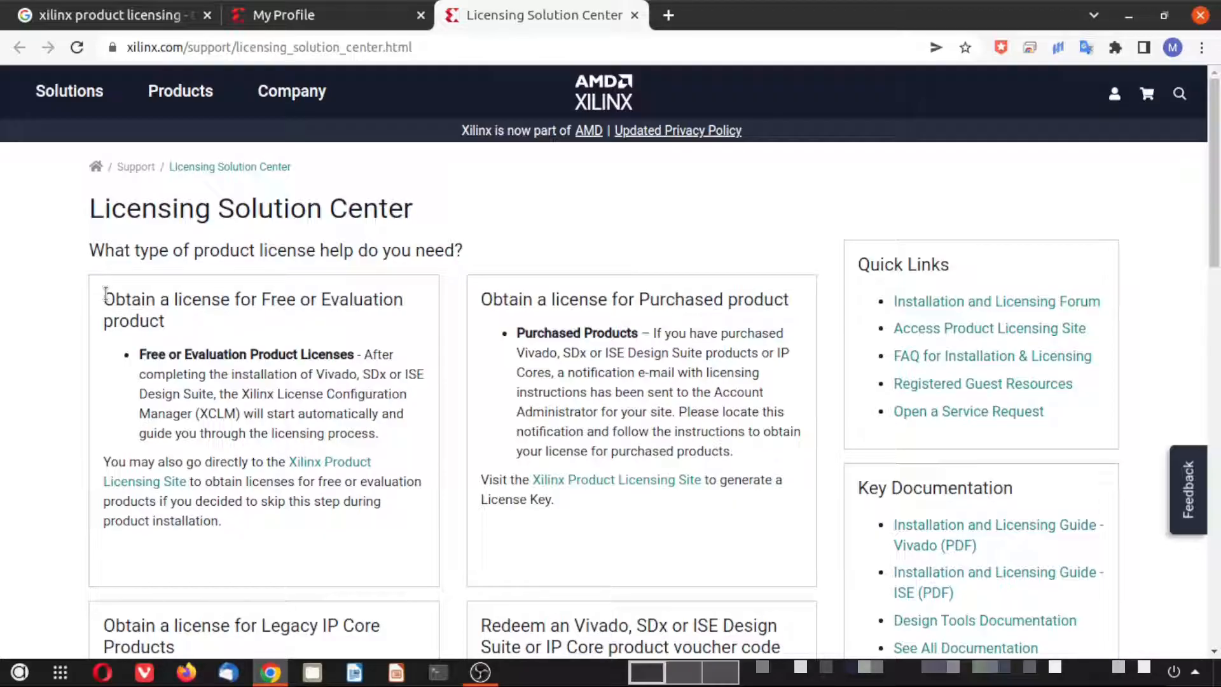
- Read the section on obtaining a license for free or evaluation products and open its Xilinx Product Licensing Site link
{"action": "left_click_drag", "start_coordinate": [105, 295], "coordinate": [173, 316]}
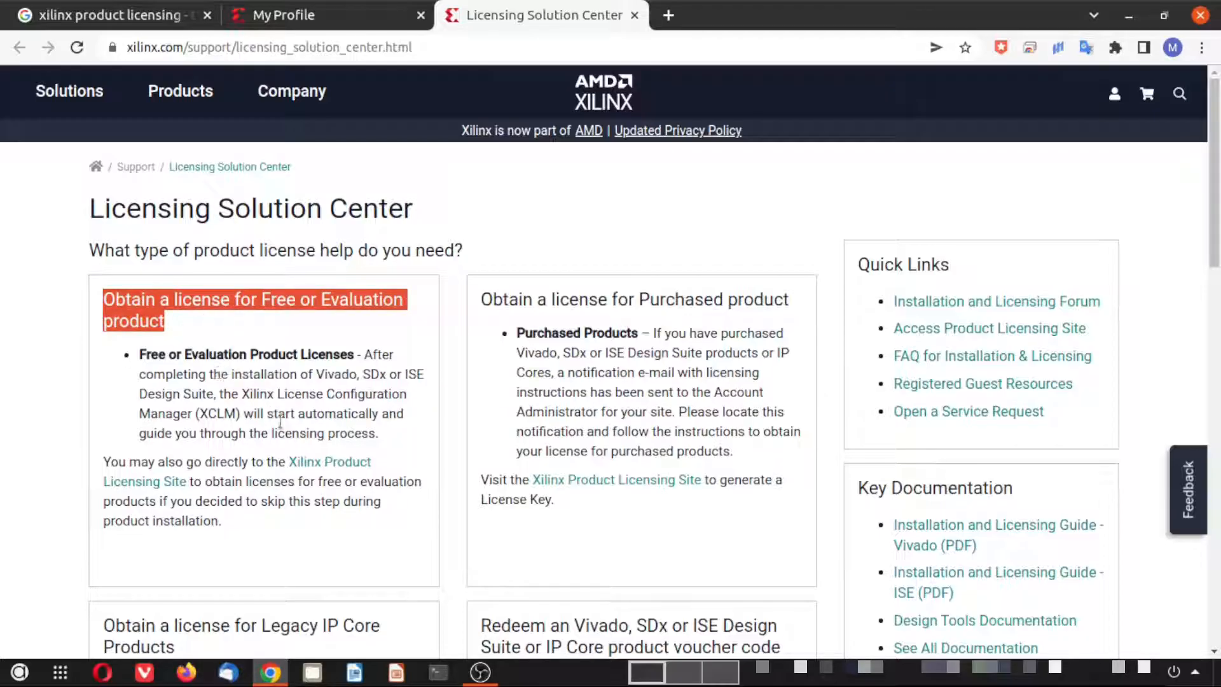
{"action": "left_click_drag", "start_coordinate": [138, 354], "coordinate": [396, 356]}
{"action": "left_click_drag", "start_coordinate": [199, 376], "coordinate": [411, 440]}
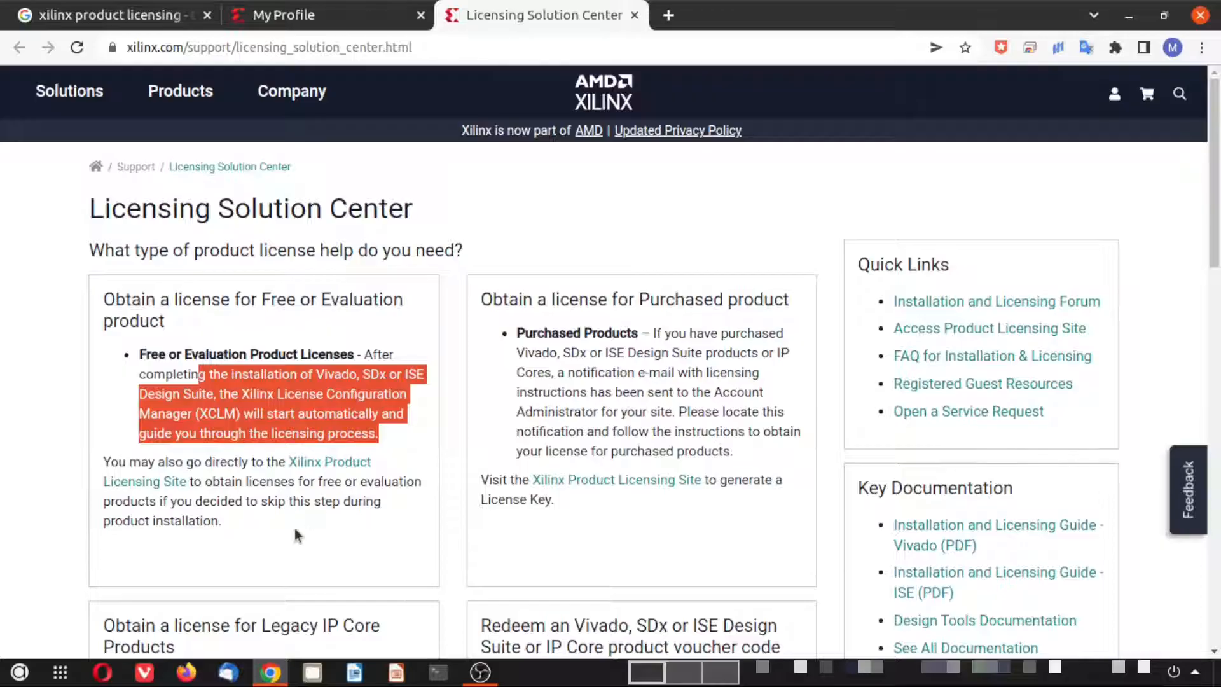
{"action": "left_click", "coordinate": [197, 517]}
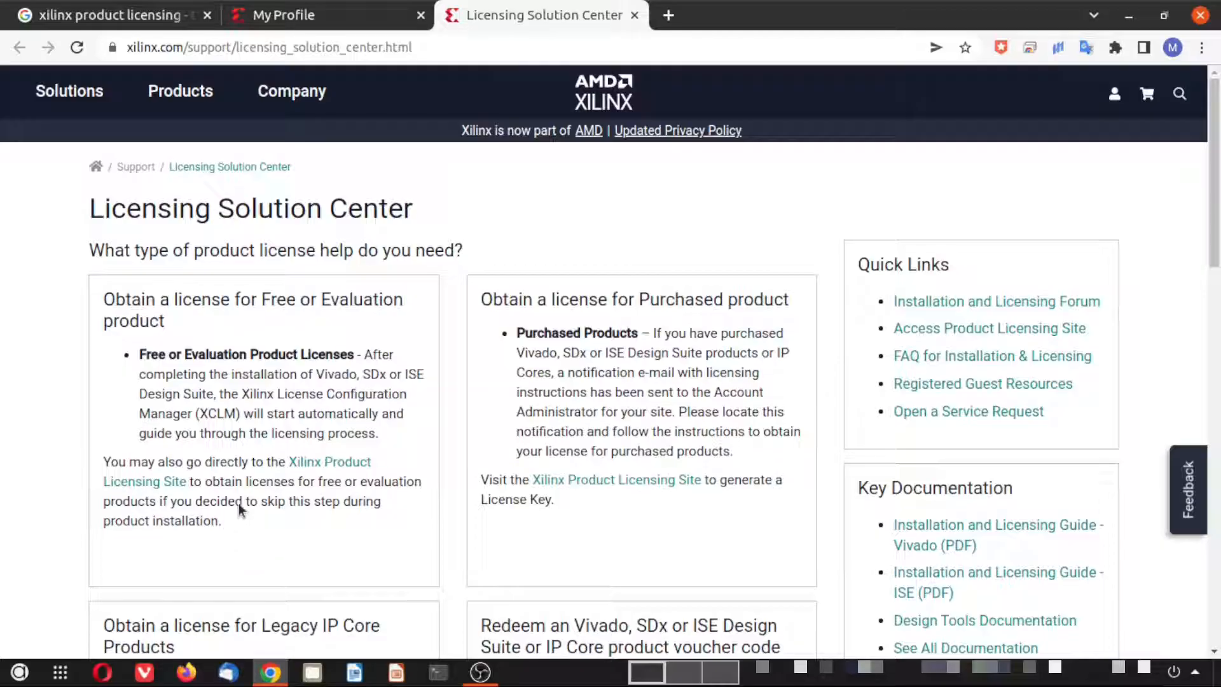
{"action": "left_click", "coordinate": [342, 469]}
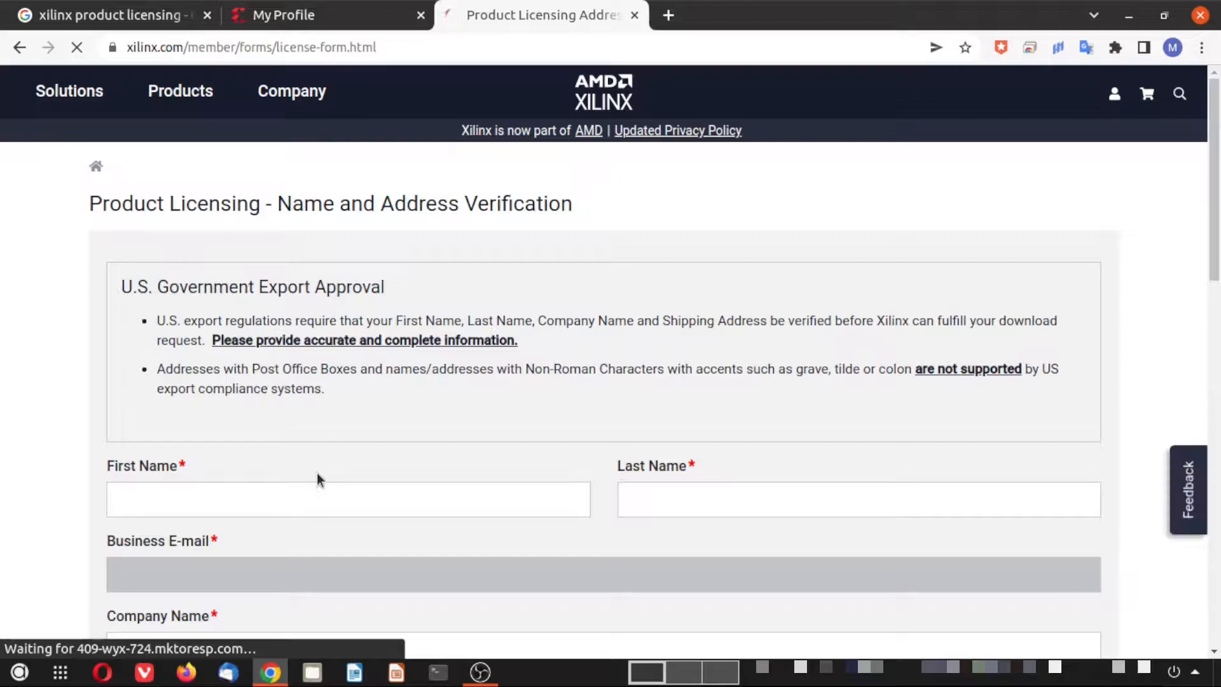
- Submit the name and address verification form with Job Function kept as Other, and accept all cookies on the Product Licensing page
{"action": "scroll", "coordinate": [317, 471], "scroll_direction": "down", "scroll_amount": 15}
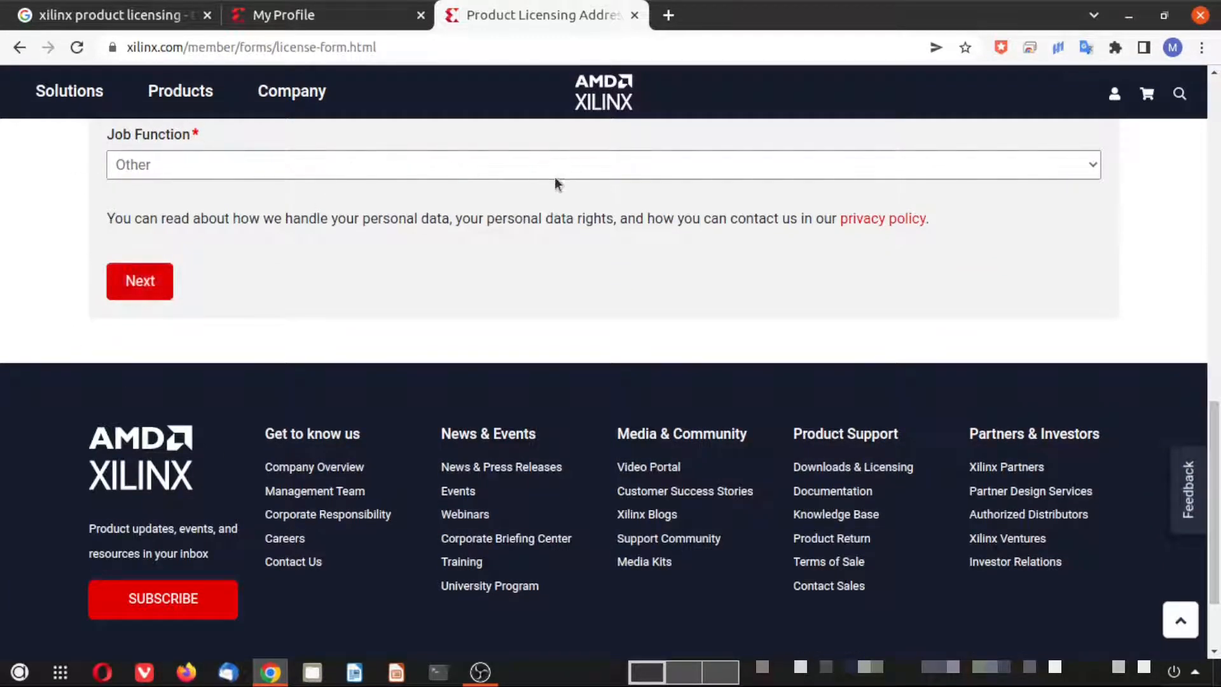
{"action": "left_click", "coordinate": [285, 164]}
{"action": "left_click", "coordinate": [285, 164]}
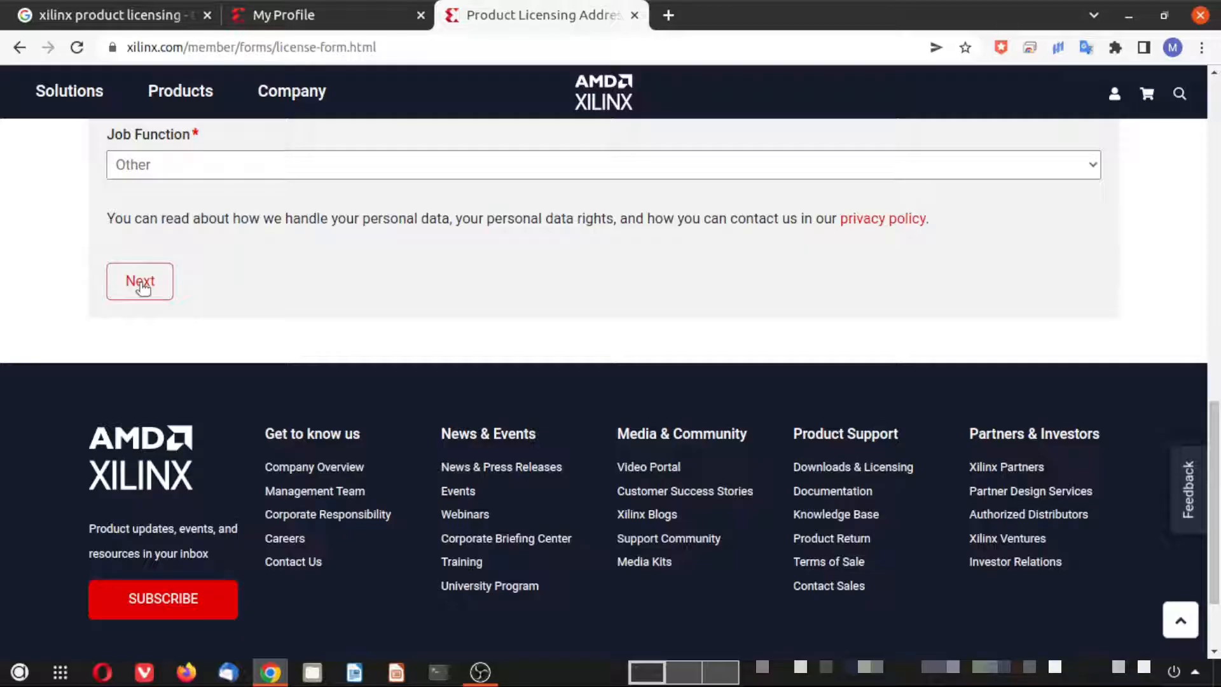
{"action": "left_click", "coordinate": [141, 282]}
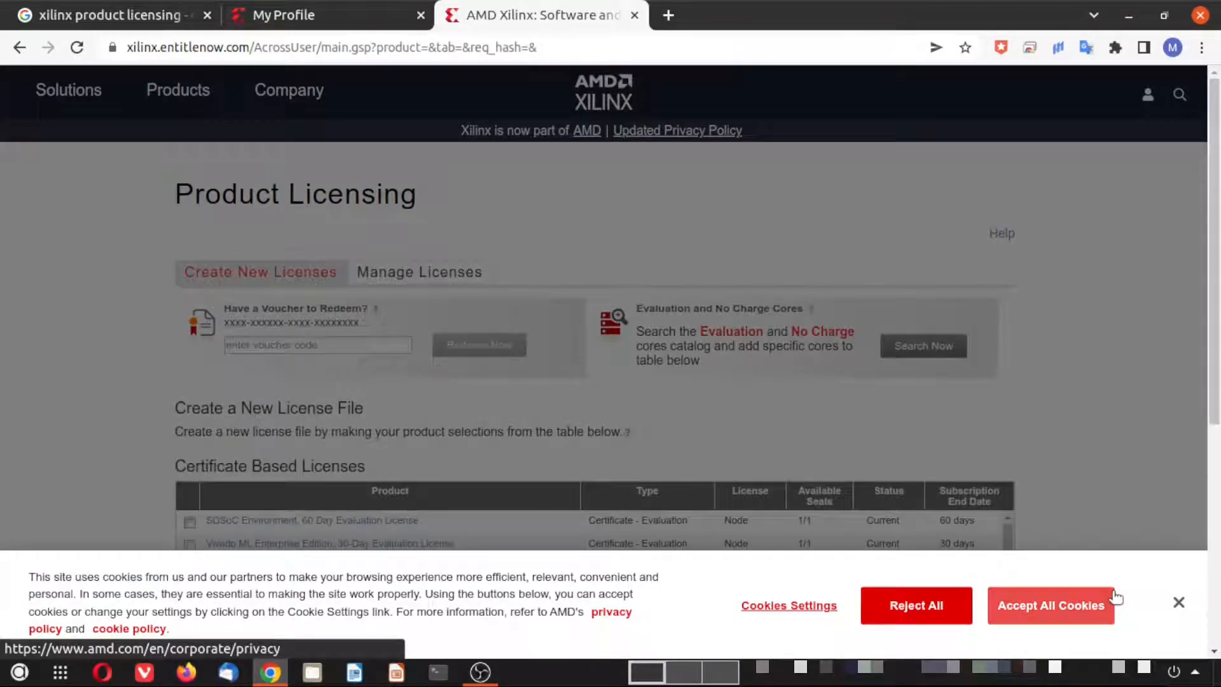
{"action": "left_click", "coordinate": [1068, 619]}
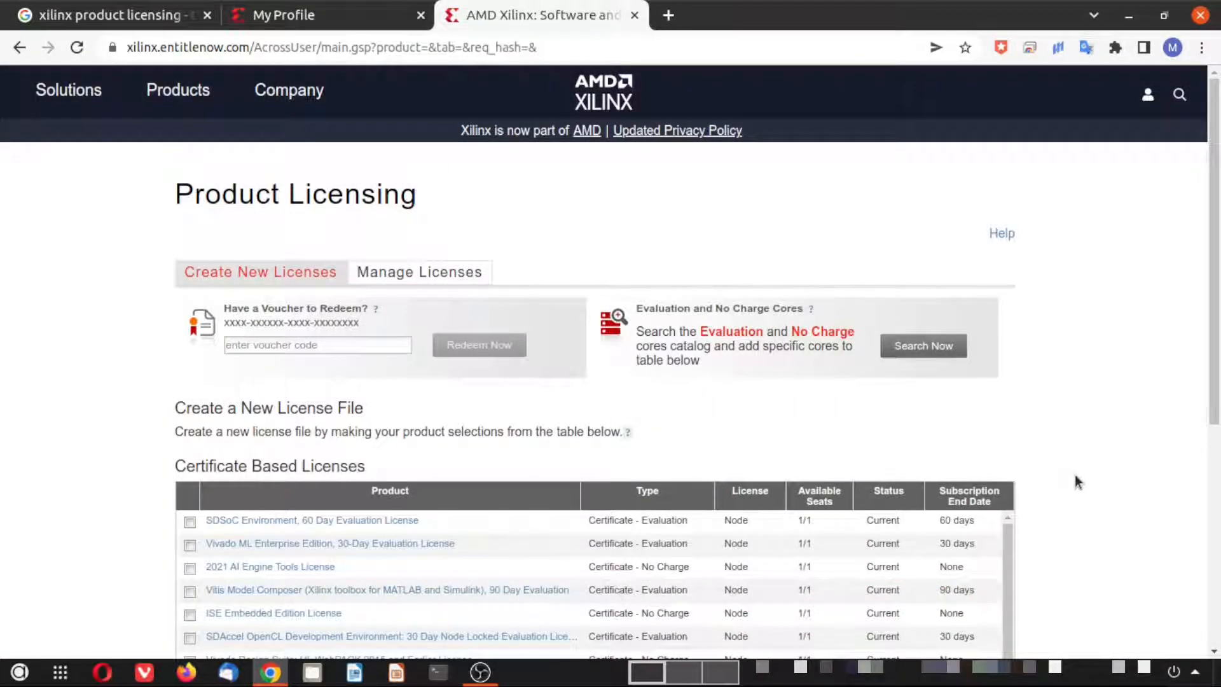
- Generate a node-locked license for Vivado Design Suite: HL WebPACK 2015 and Earlier License with host ID Any, and view it in the managed licenses
{"action": "scroll", "coordinate": [1074, 474], "scroll_direction": "down", "scroll_amount": 3}
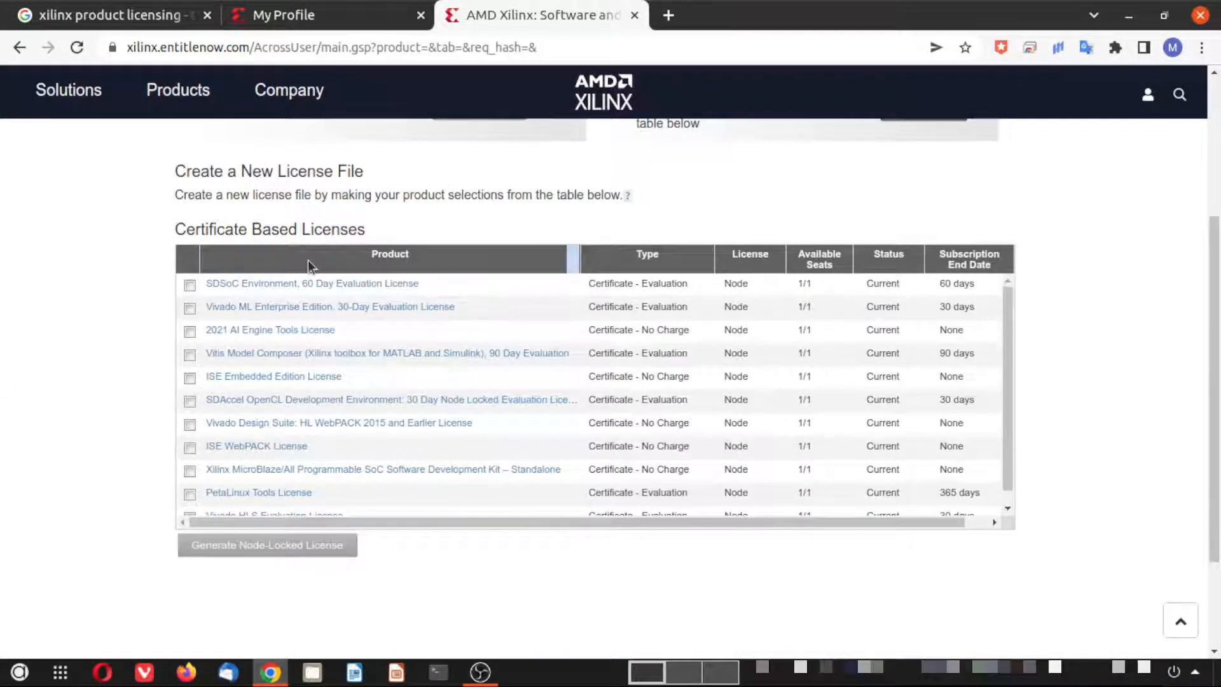
{"action": "left_click_drag", "start_coordinate": [1009, 346], "coordinate": [1006, 392]}
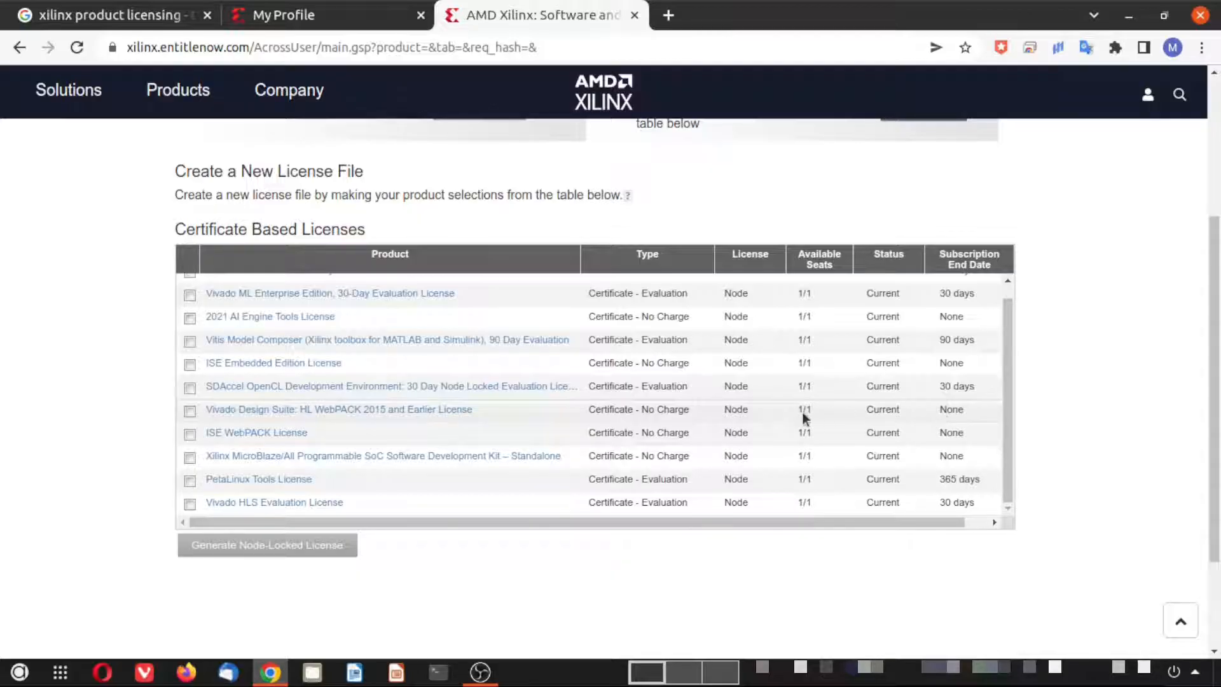
{"action": "left_click", "coordinate": [188, 411]}
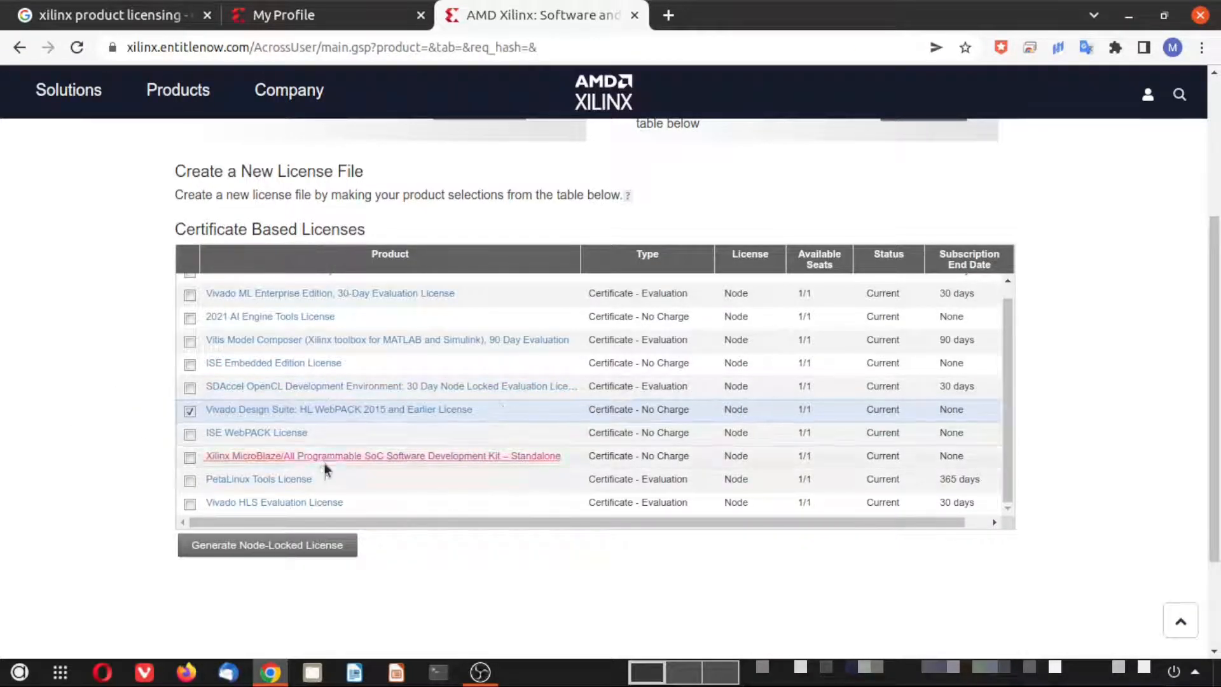
{"action": "left_click", "coordinate": [274, 550]}
{"action": "scroll", "coordinate": [368, 551], "scroll_direction": "down", "scroll_amount": 5}
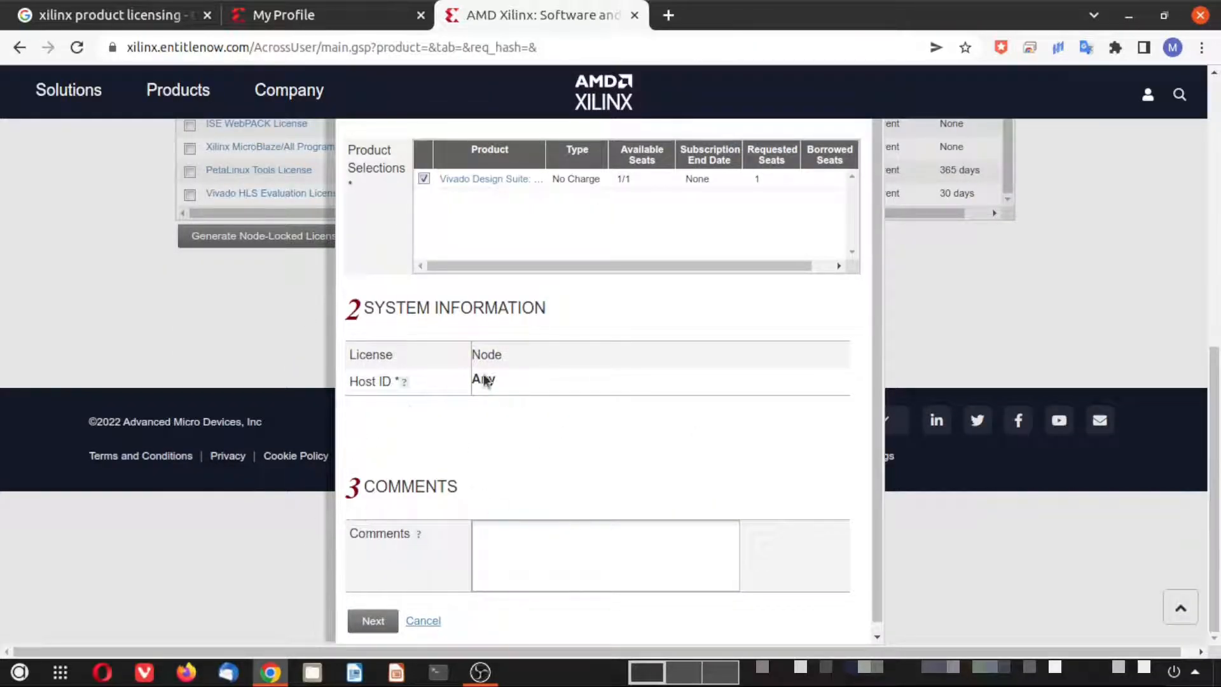
{"action": "left_click", "coordinate": [372, 622]}
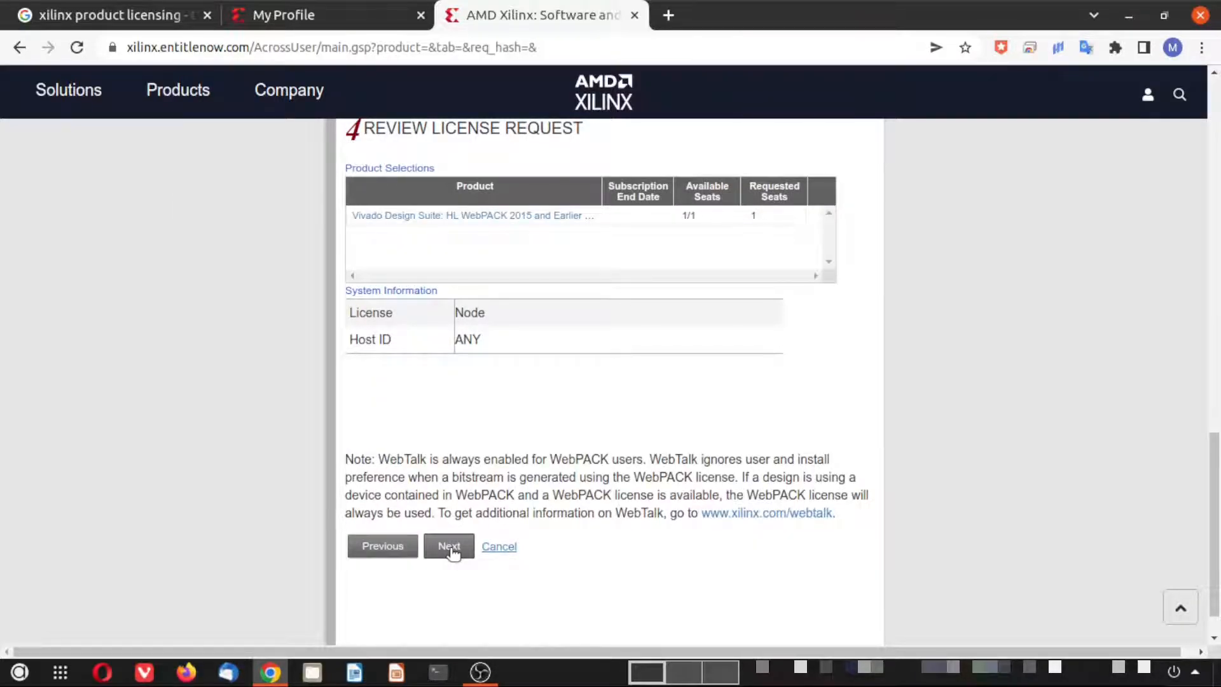
{"action": "left_click", "coordinate": [449, 548]}
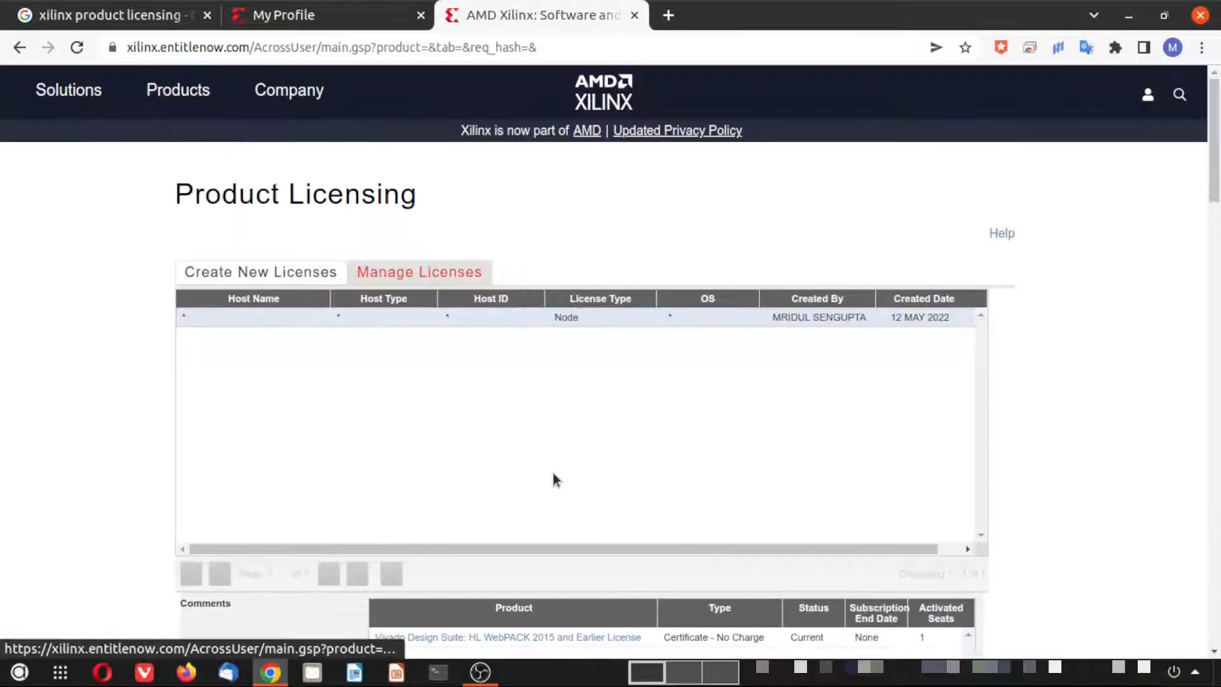
{"action": "scroll", "coordinate": [553, 477], "scroll_direction": "down", "scroll_amount": 4}
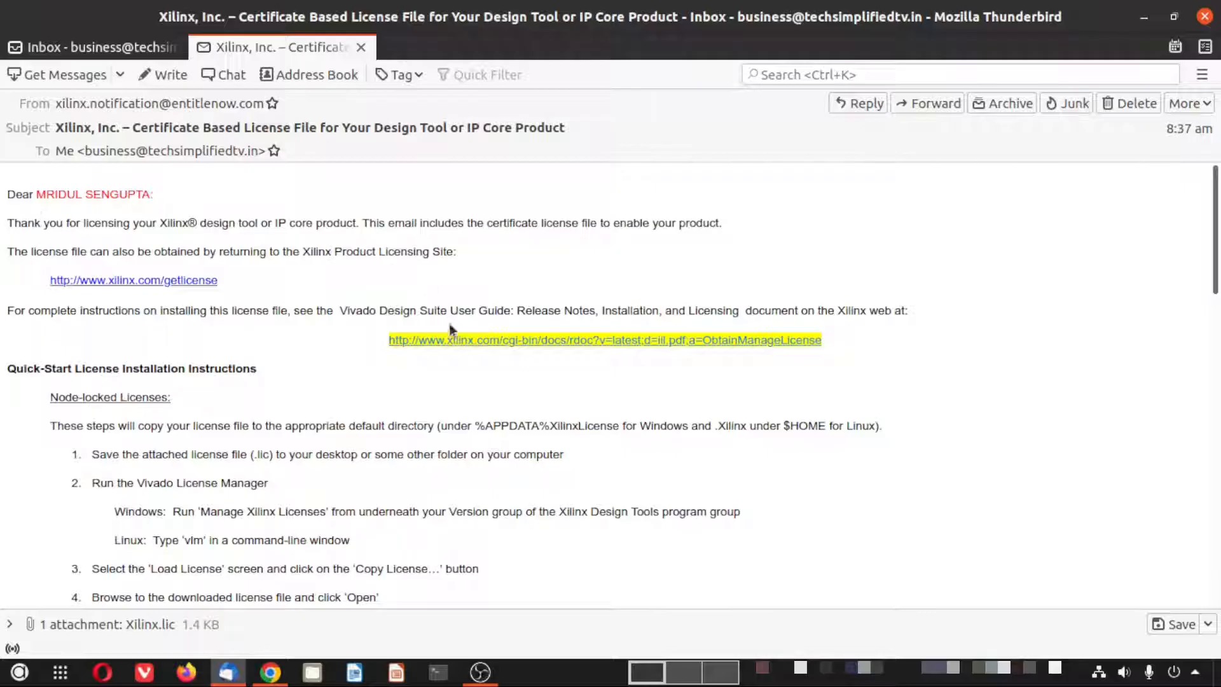
- In Thunderbird, read the node-locked license installation instructions in the Xilinx license e-mail, from saving the file to loading it
{"action": "scroll", "coordinate": [149, 399], "scroll_direction": "down", "scroll_amount": 8}
{"action": "scroll", "coordinate": [149, 398], "scroll_direction": "up", "scroll_amount": 8}
{"action": "scroll", "coordinate": [352, 456], "scroll_direction": "down", "scroll_amount": 3}
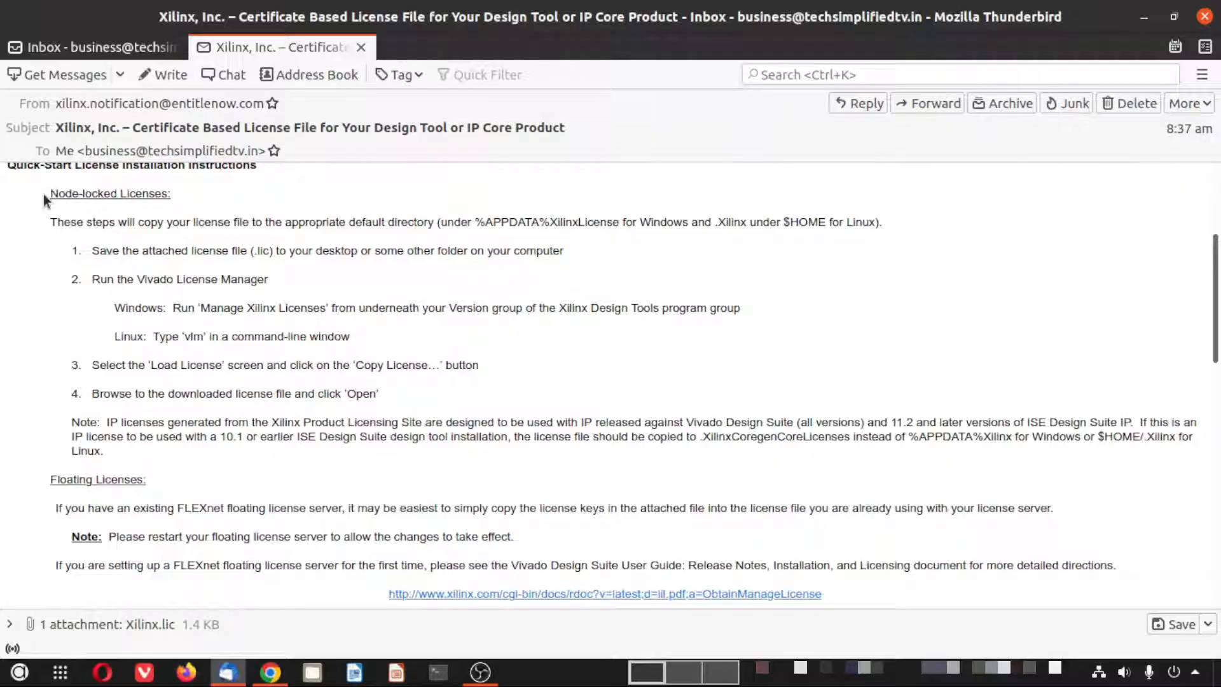
{"action": "left_click_drag", "start_coordinate": [44, 197], "coordinate": [157, 455]}
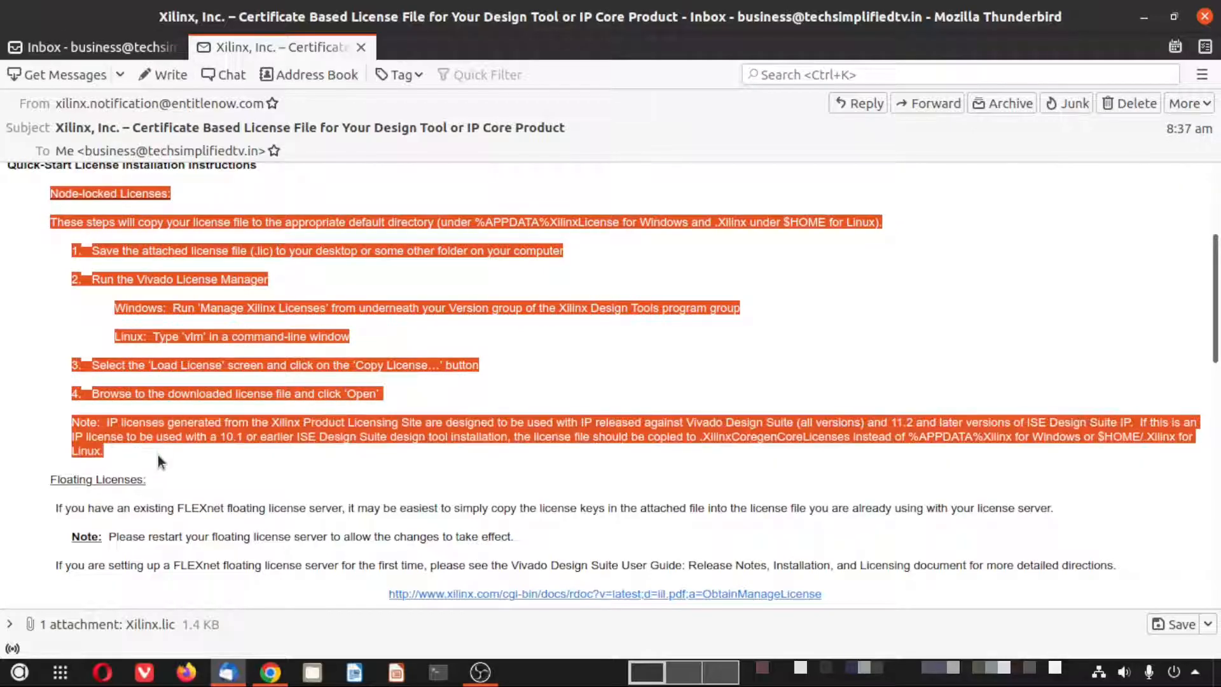
{"action": "left_click", "coordinate": [157, 455]}
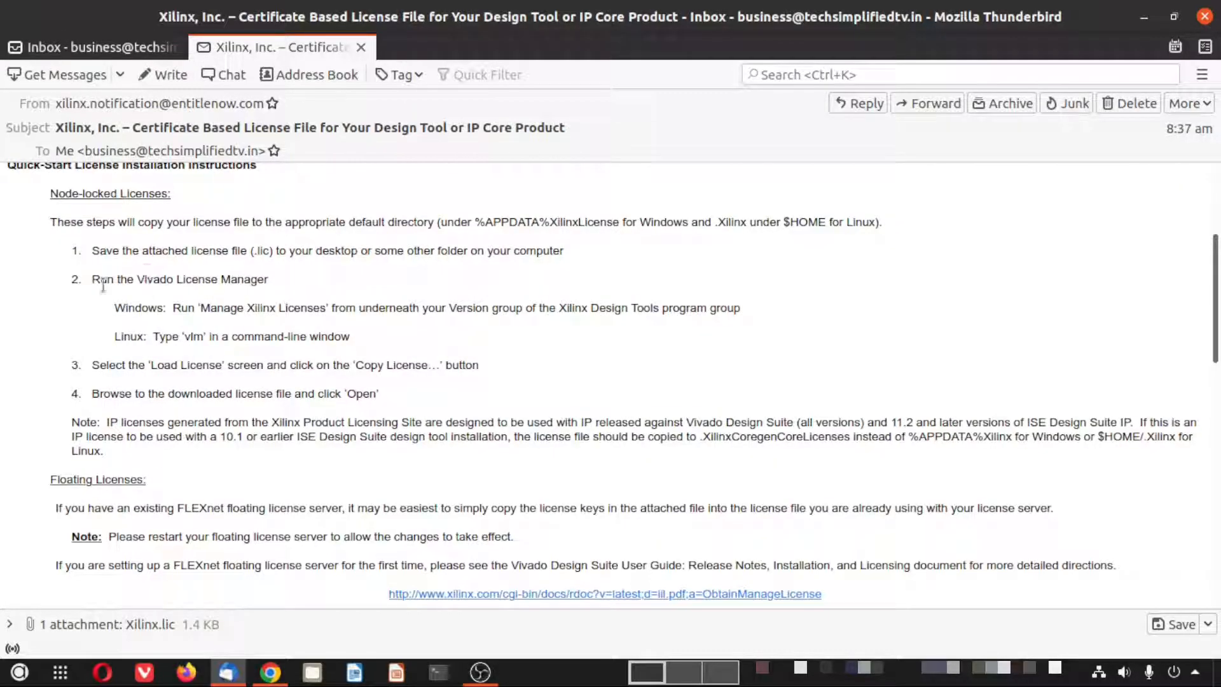
{"action": "left_click_drag", "start_coordinate": [91, 251], "coordinate": [574, 250]}
{"action": "left_click_drag", "start_coordinate": [83, 278], "coordinate": [274, 280]}
{"action": "left_click", "coordinate": [172, 303]}
{"action": "left_click_drag", "start_coordinate": [171, 303], "coordinate": [743, 314]}
{"action": "left_click", "coordinate": [145, 330]}
{"action": "left_click_drag", "start_coordinate": [150, 337], "coordinate": [316, 350]}
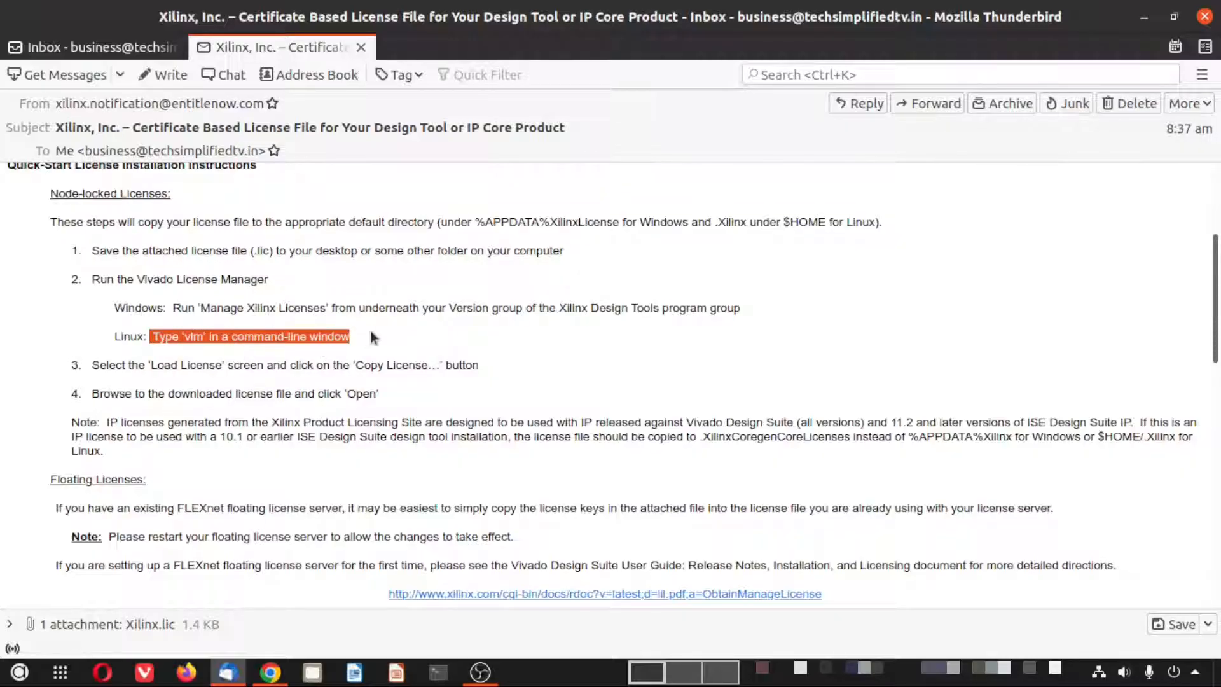
{"action": "left_click", "coordinate": [410, 347]}
{"action": "left_click_drag", "start_coordinate": [92, 364], "coordinate": [486, 369]}
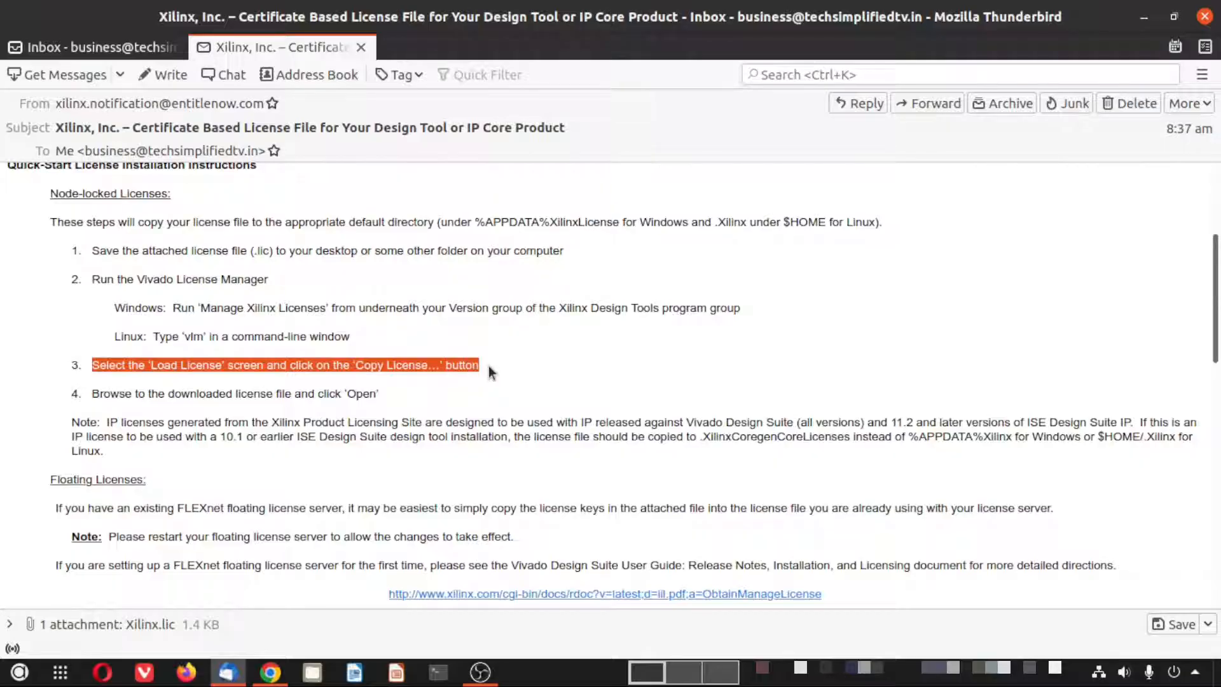
{"action": "left_click_drag", "start_coordinate": [92, 394], "coordinate": [387, 395]}
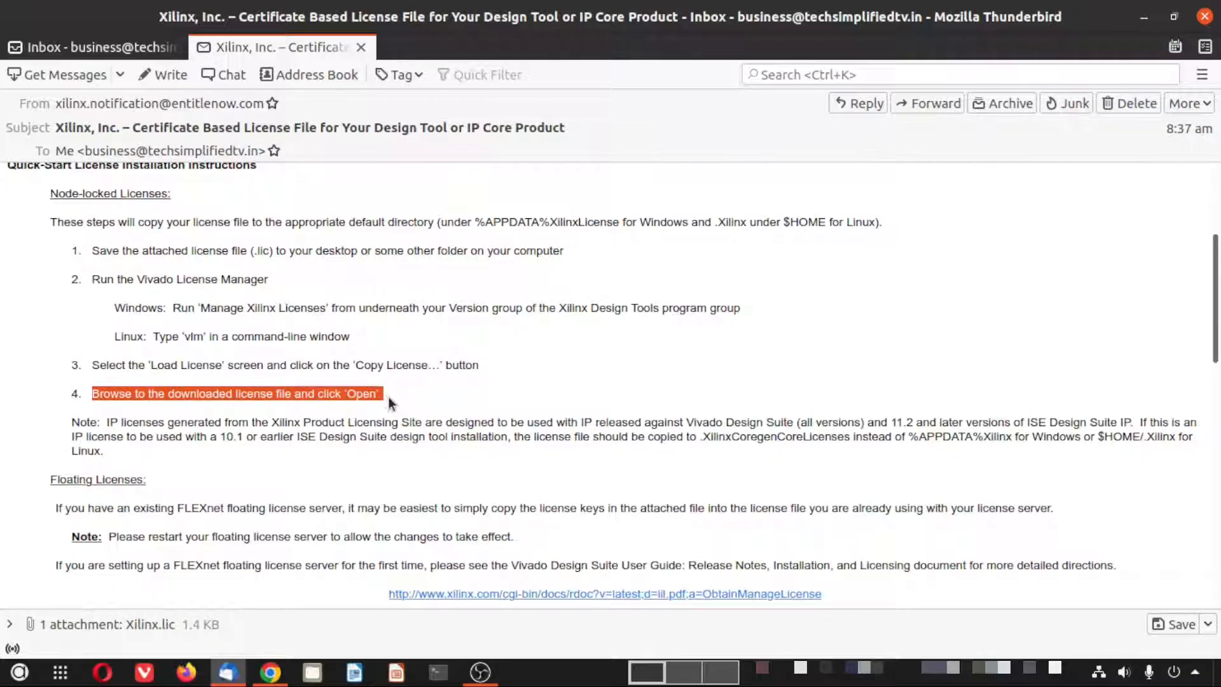
{"action": "left_click", "coordinate": [388, 395]}
- Save the attached license file Xilinx.lic into the Vivado_Install folder on the DATA drive
{"action": "left_click", "coordinate": [1173, 623]}
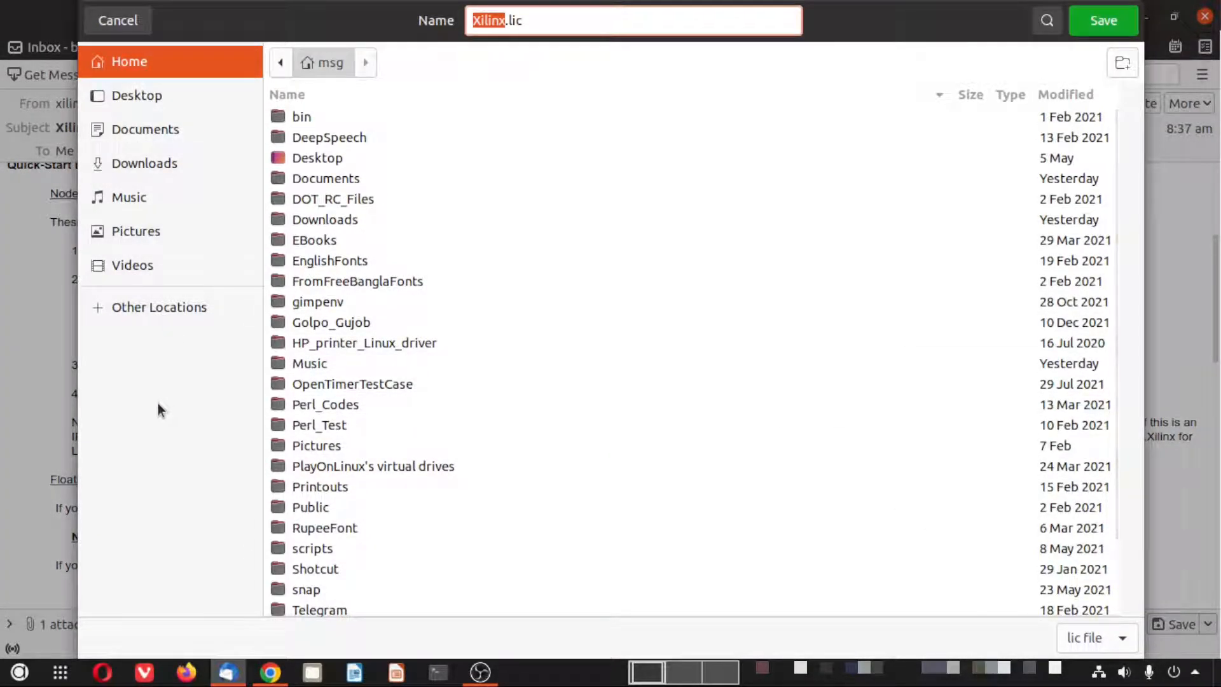
{"action": "left_click", "coordinate": [156, 308]}
{"action": "left_click", "coordinate": [339, 179]}
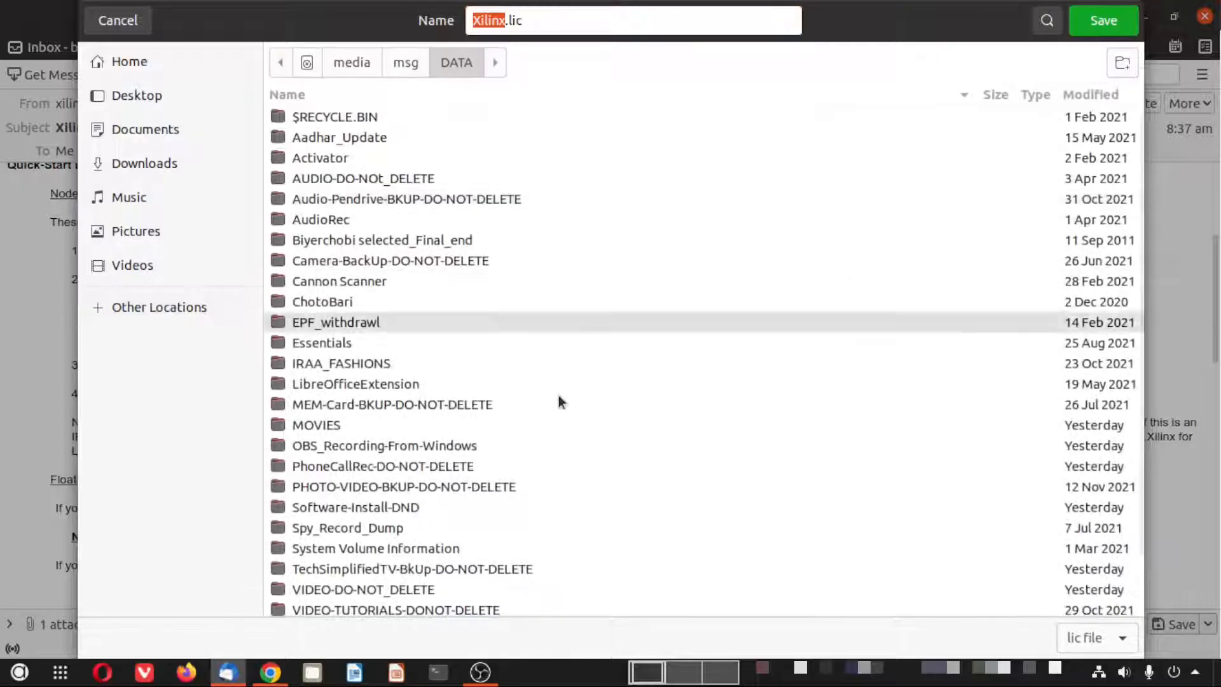
{"action": "scroll", "coordinate": [559, 401], "scroll_direction": "down", "scroll_amount": 2}
{"action": "double_click", "coordinate": [373, 566]}
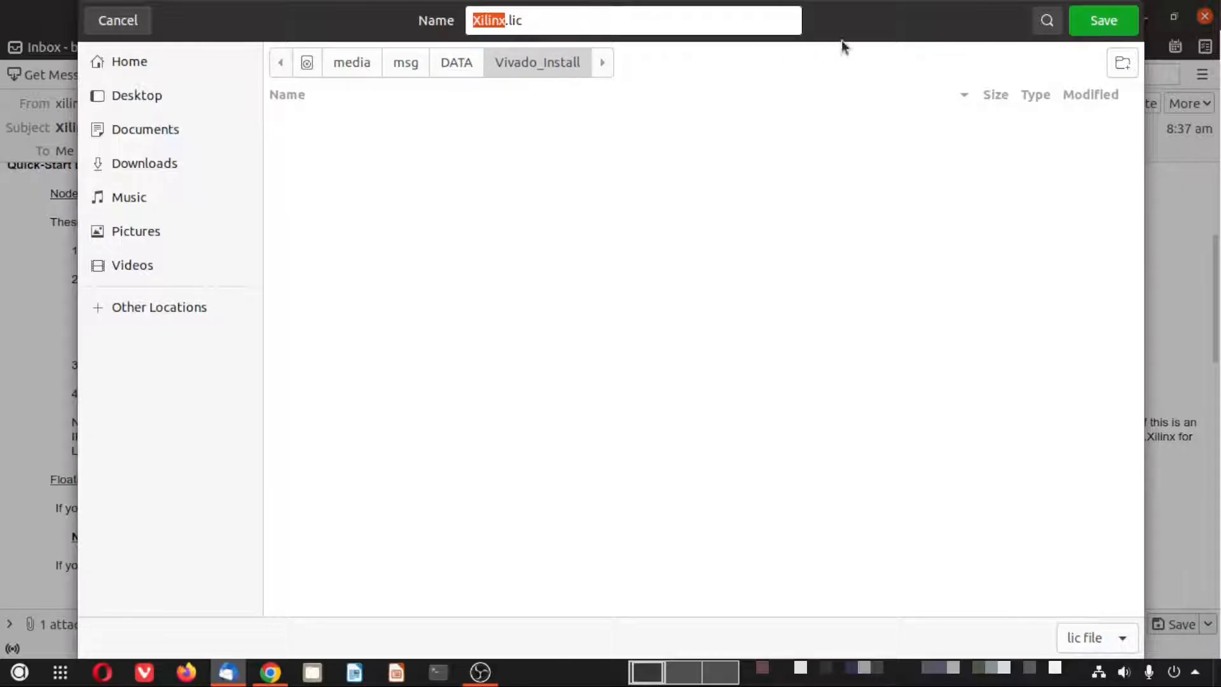
{"action": "left_click", "coordinate": [1081, 24]}
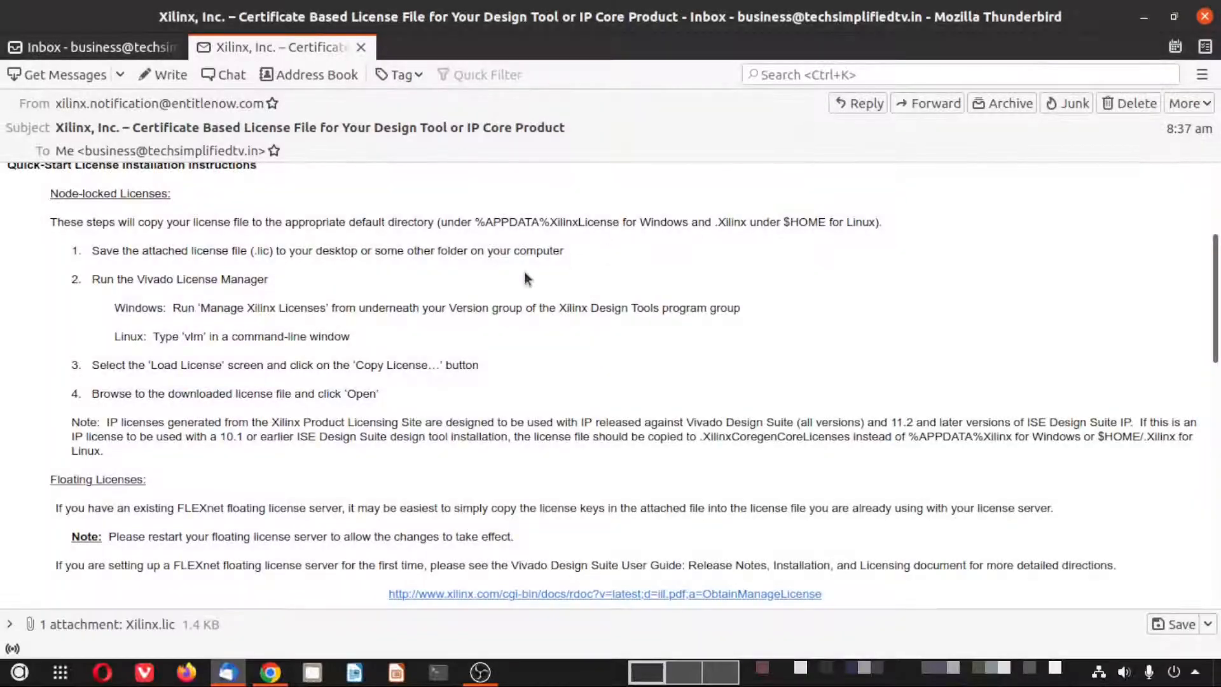
- Open Terminal and try to launch the Vivado License Manager in the background with vlm &
{"action": "scroll", "coordinate": [182, 425], "scroll_direction": "down", "scroll_amount": 3}
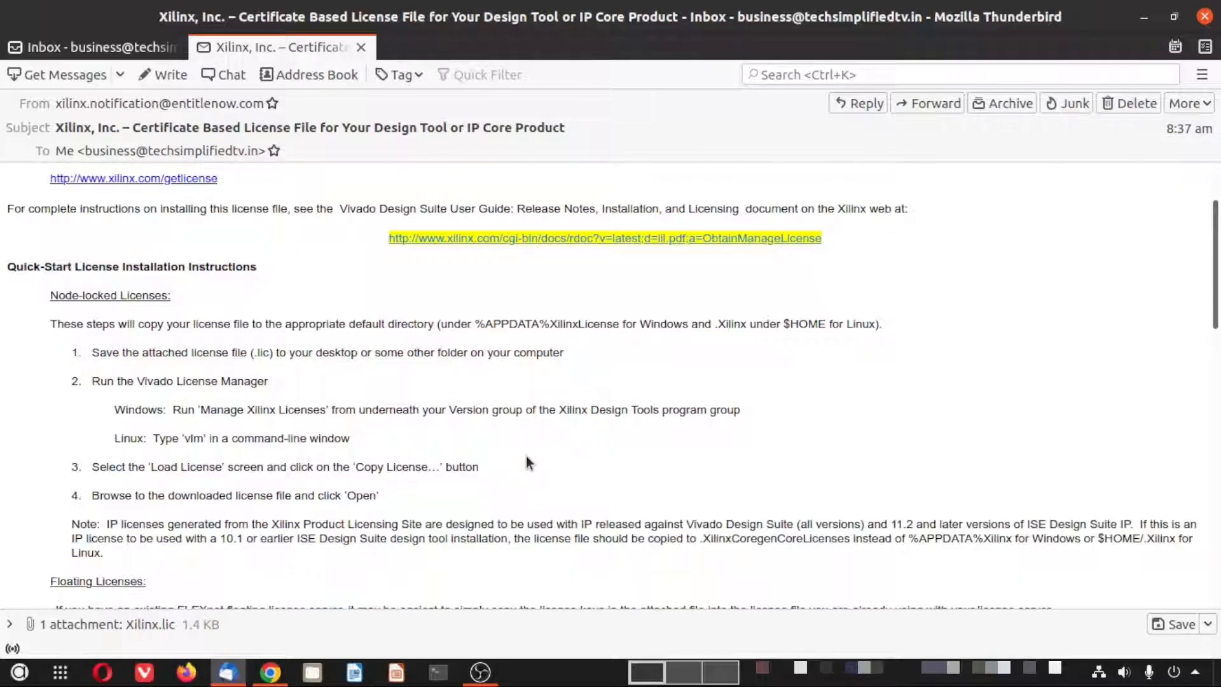
{"action": "left_click", "coordinate": [438, 674]}
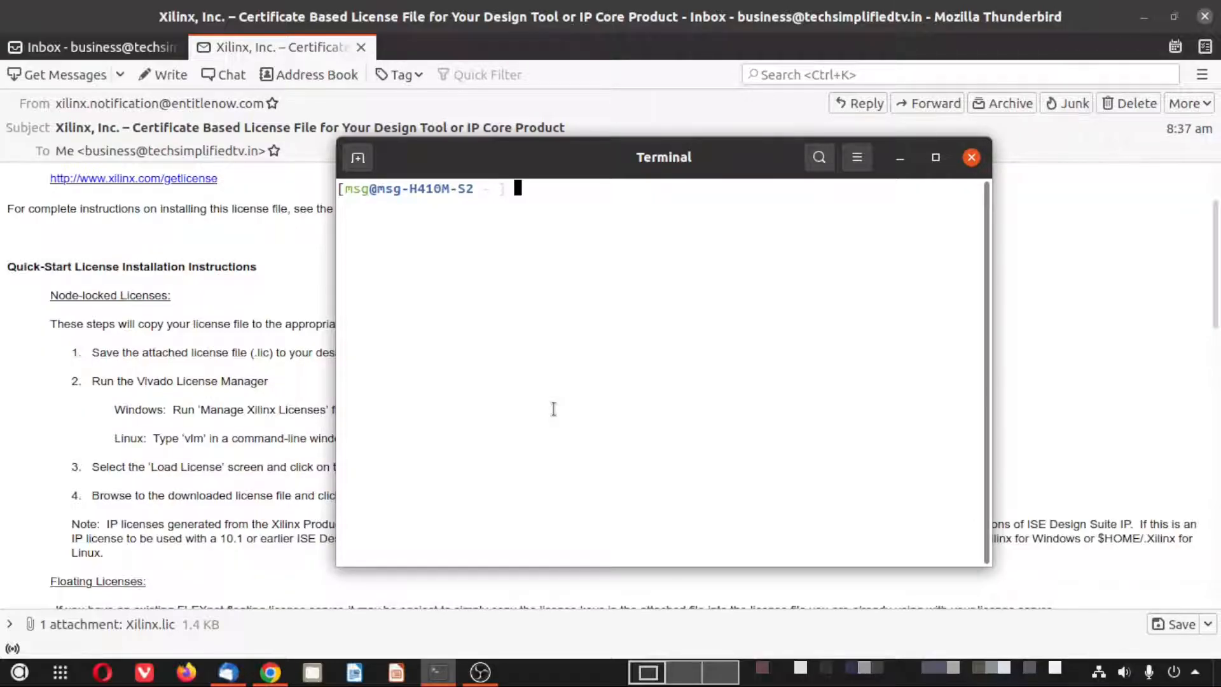
{"action": "type", "text": "vlm &"}
{"action": "key", "text": "Return"}
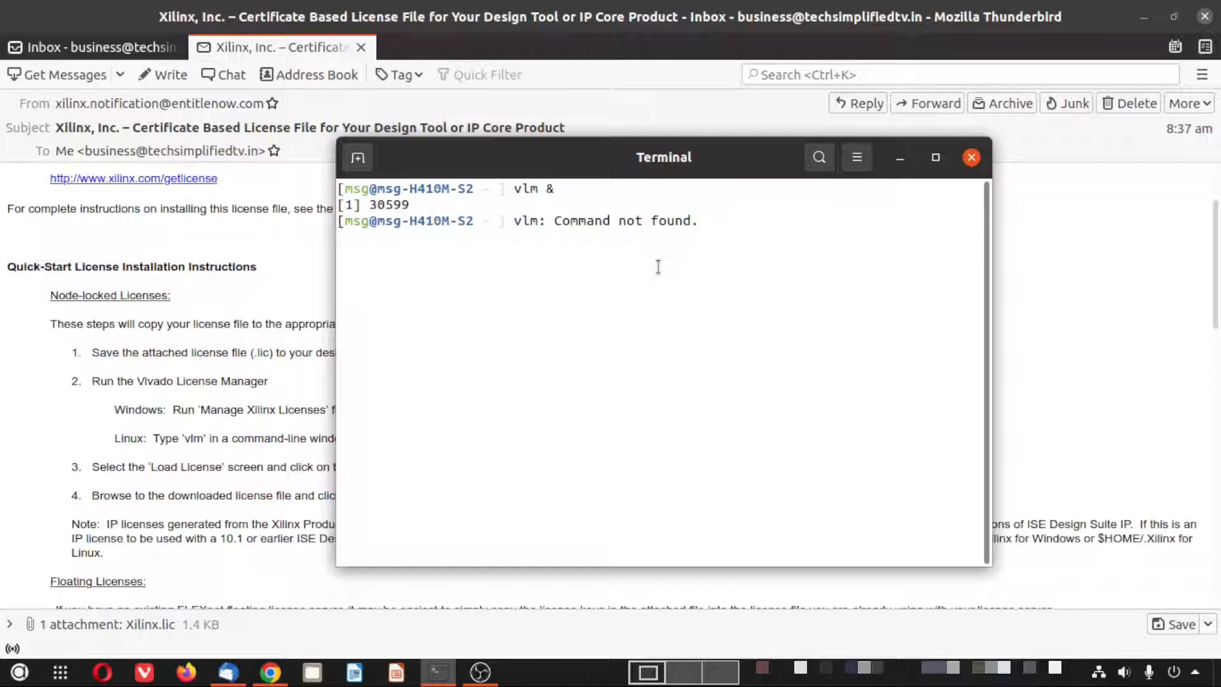
- Explore the contents of /tools/Xilinx/ and its Vivado/2022.1/ folder using an ls command with path completion
{"action": "key", "text": "Return"}
{"action": "type", "text": "ls /tools/Xilinx/"}
{"action": "key", "text": "Tab"}
{"action": "type", "text": "V"}
{"action": "key", "text": "Tab"}
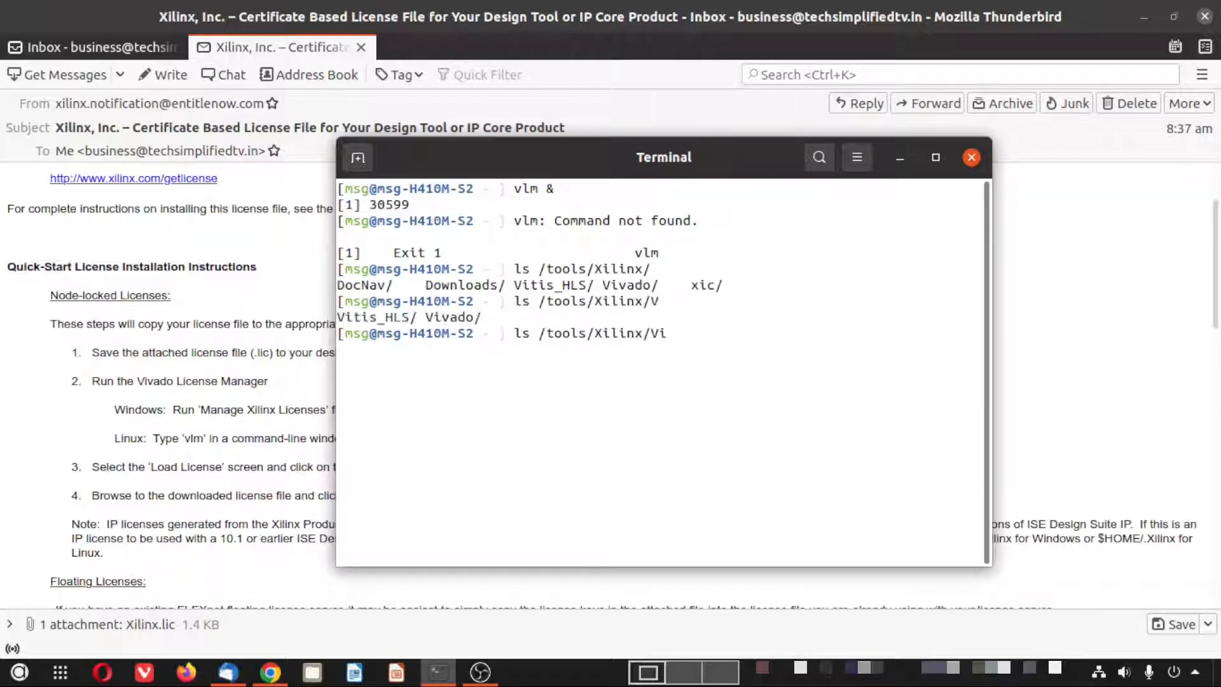
{"action": "key", "text": "Tab"}
{"action": "type", "text": "iv"}
{"action": "key", "text": "Tab"}
{"action": "key", "text": "Tab"}
{"action": "key", "text": "Tab"}
- Search the Vivado installation for the license manager with find /tools/Xilinx/Vivado/ -iname "vlm"
{"action": "key", "text": "BackSpace"}
{"action": "key", "text": "BackSpace"}
{"action": "key", "text": "BackSpace"}
{"action": "key", "text": "BackSpace"}
{"action": "key", "text": "BackSpace"}
{"action": "key", "text": "BackSpace"}
{"action": "key", "text": "BackSpace"}
{"action": "key", "text": "Home"}
{"action": "key", "text": "Delete"}
{"action": "key", "text": "Delete"}
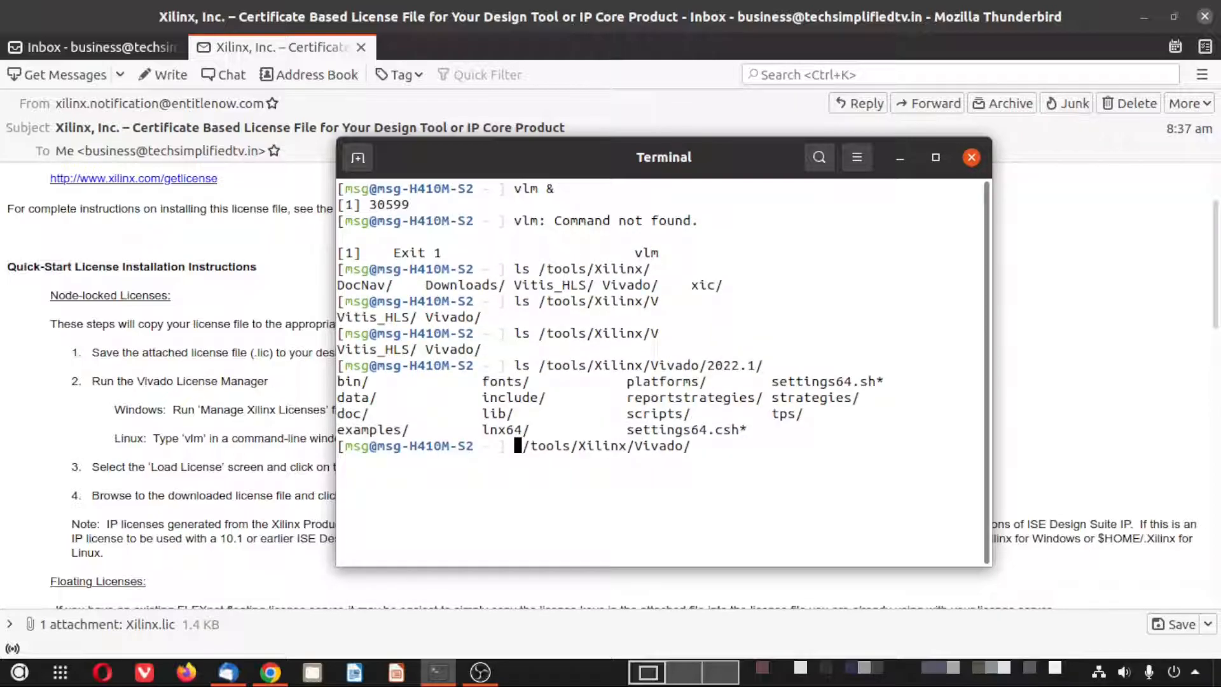
{"action": "type", "text": "fi"}
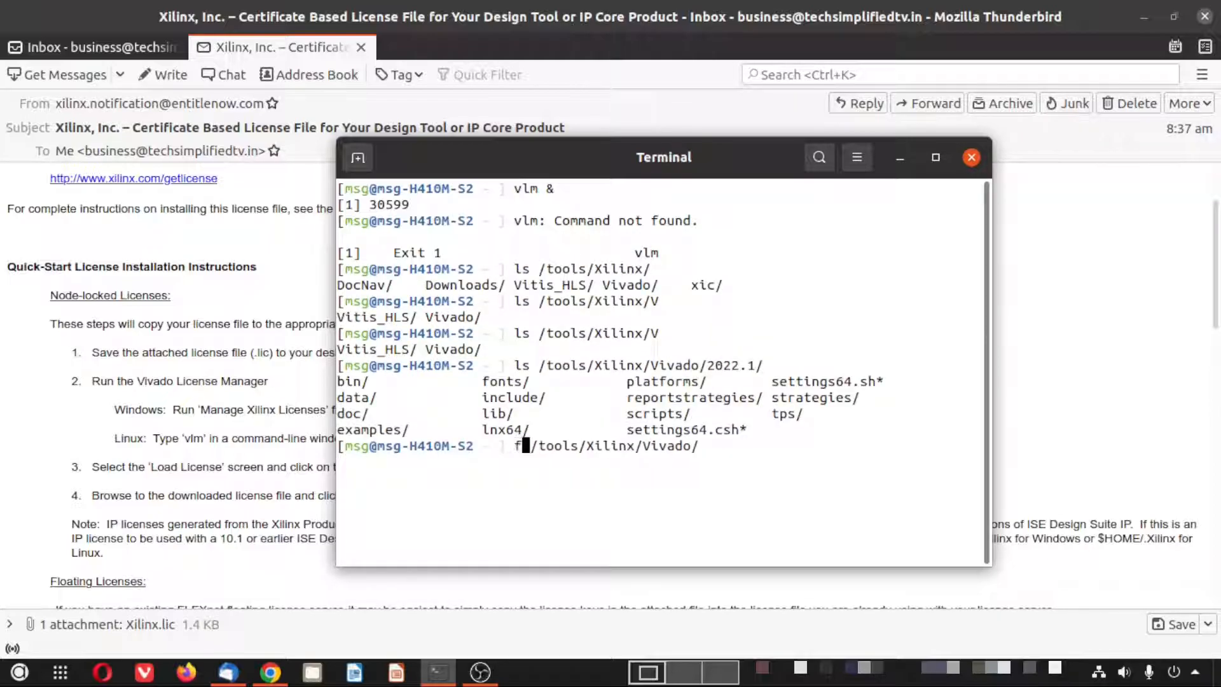
{"action": "type", "text": "nd"}
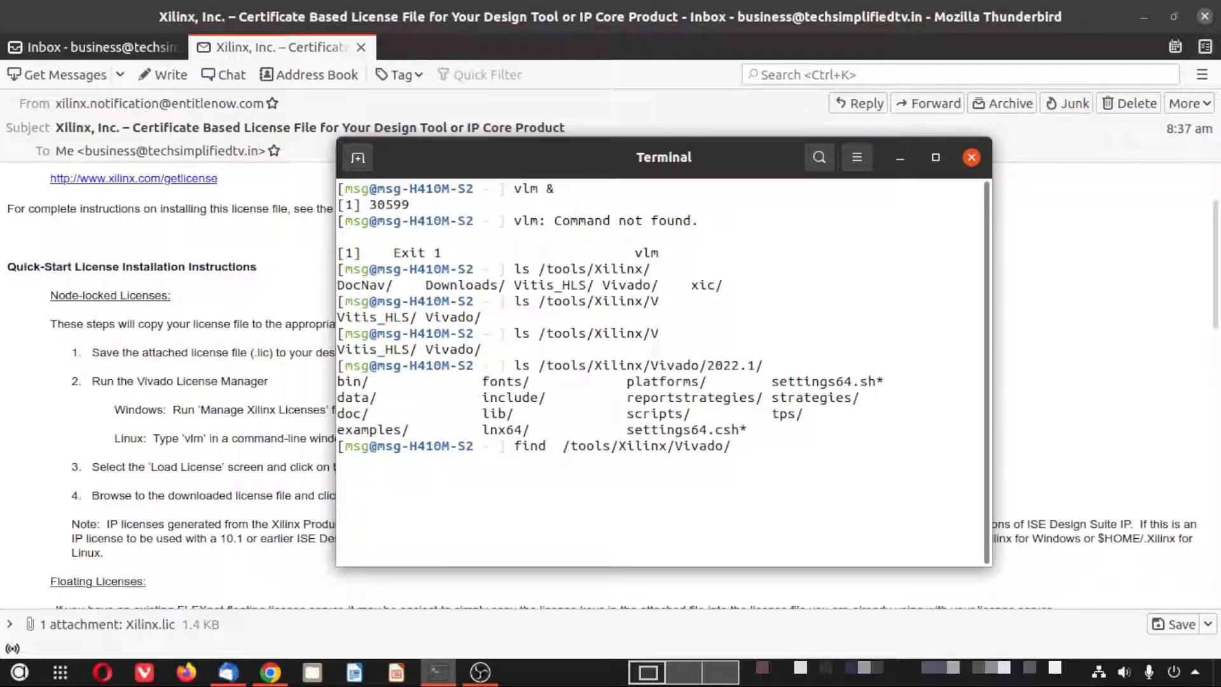
{"action": "key", "text": "End"}
{"action": "type", "text": "-iname \"\""}
{"action": "key", "text": "Left"}
{"action": "type", "text": "vlm"}
{"action": "key", "text": "Return"}
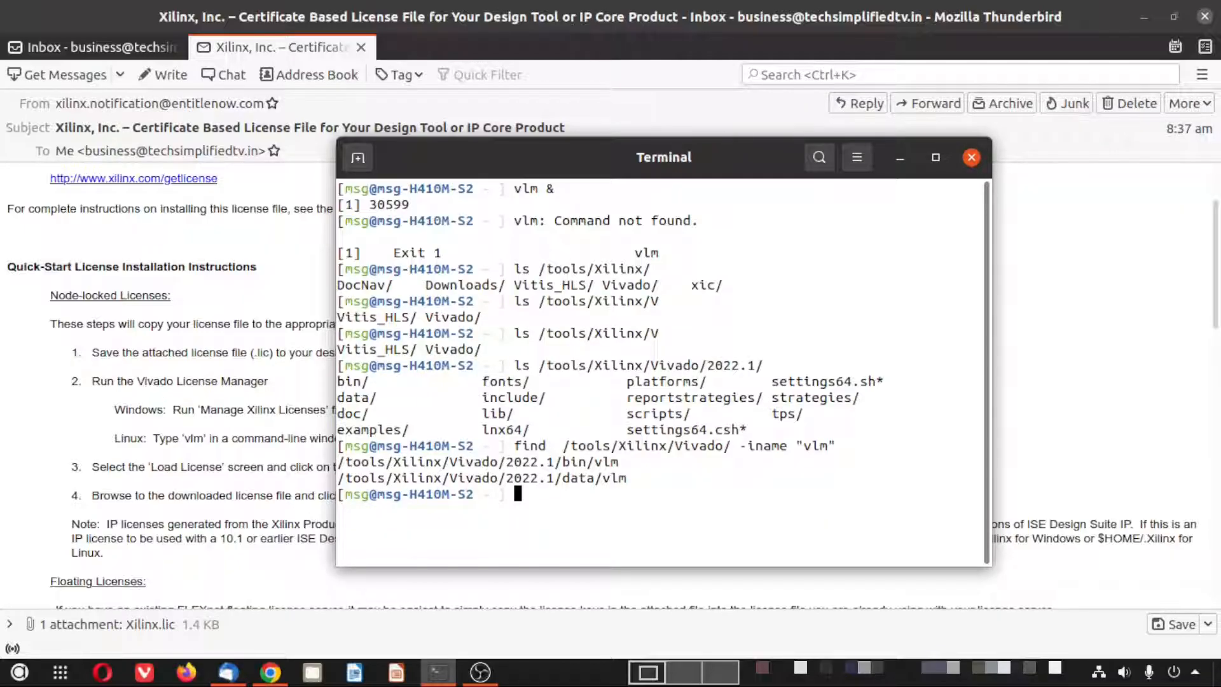
- Compare the e-mail's Linux instruction for running vlm with the find command and the vlm path in the Vivado 2022.1 bin folder
{"action": "left_click_drag", "start_coordinate": [605, 170], "coordinate": [798, 152]}
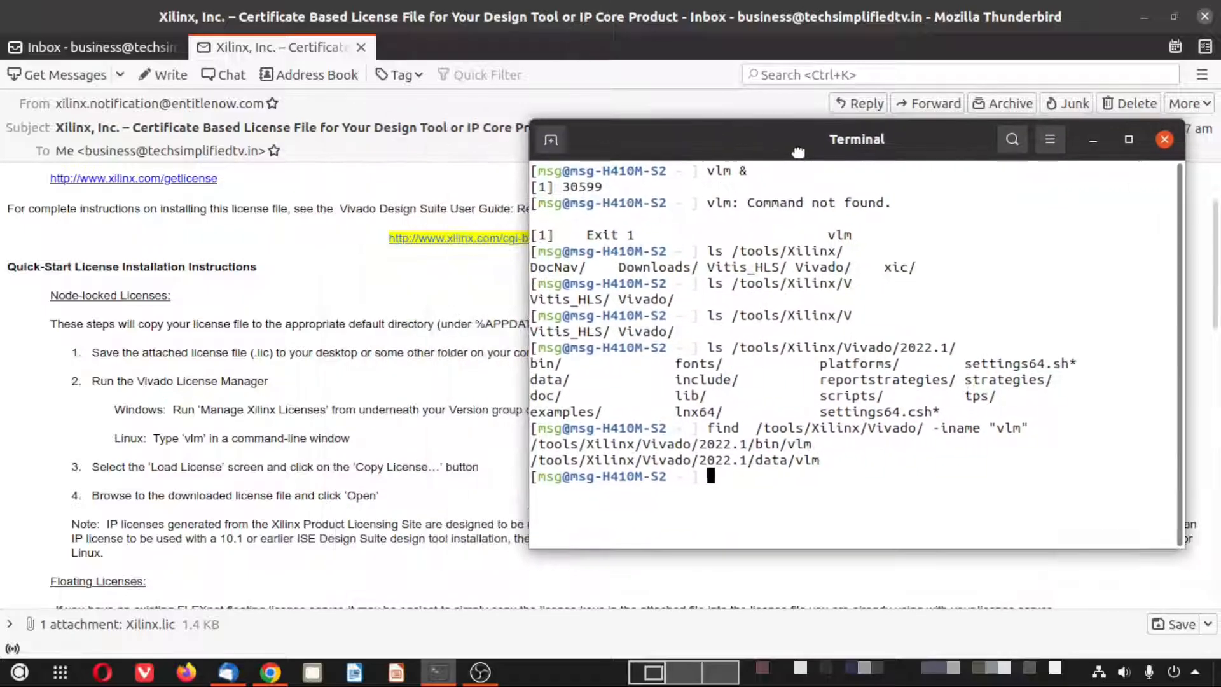
{"action": "left_click_drag", "start_coordinate": [152, 438], "coordinate": [351, 440]}
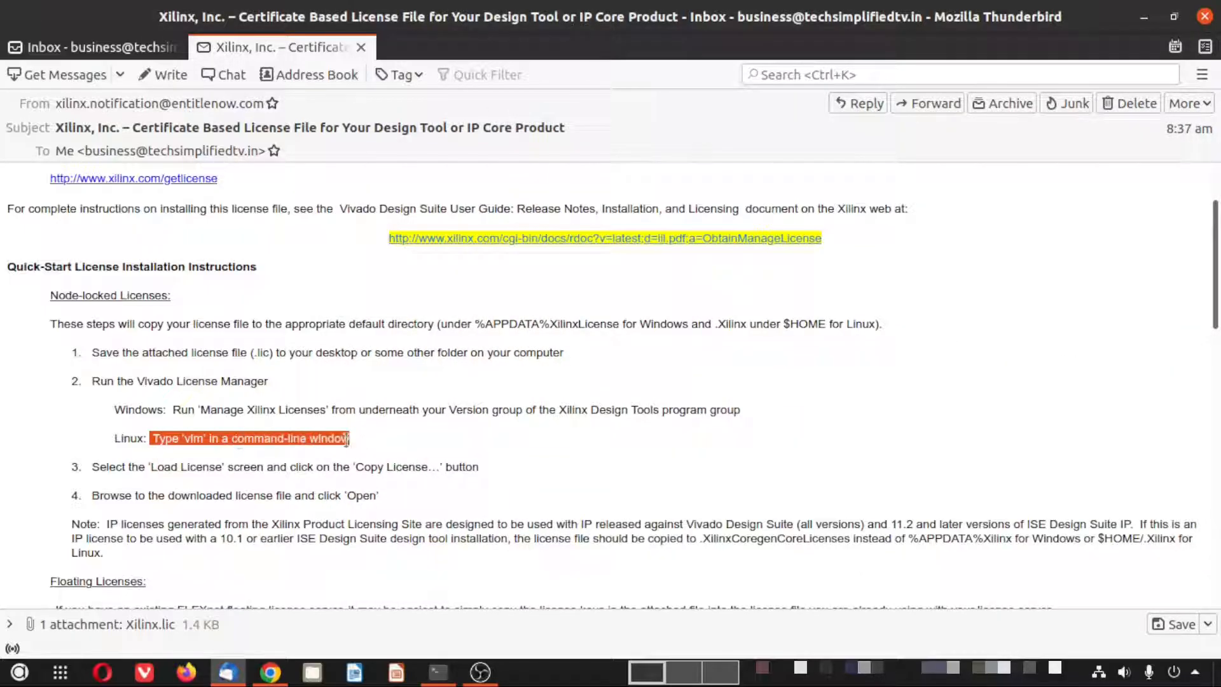
{"action": "left_click", "coordinate": [570, 453]}
{"action": "key", "text": "alt+Tab"}
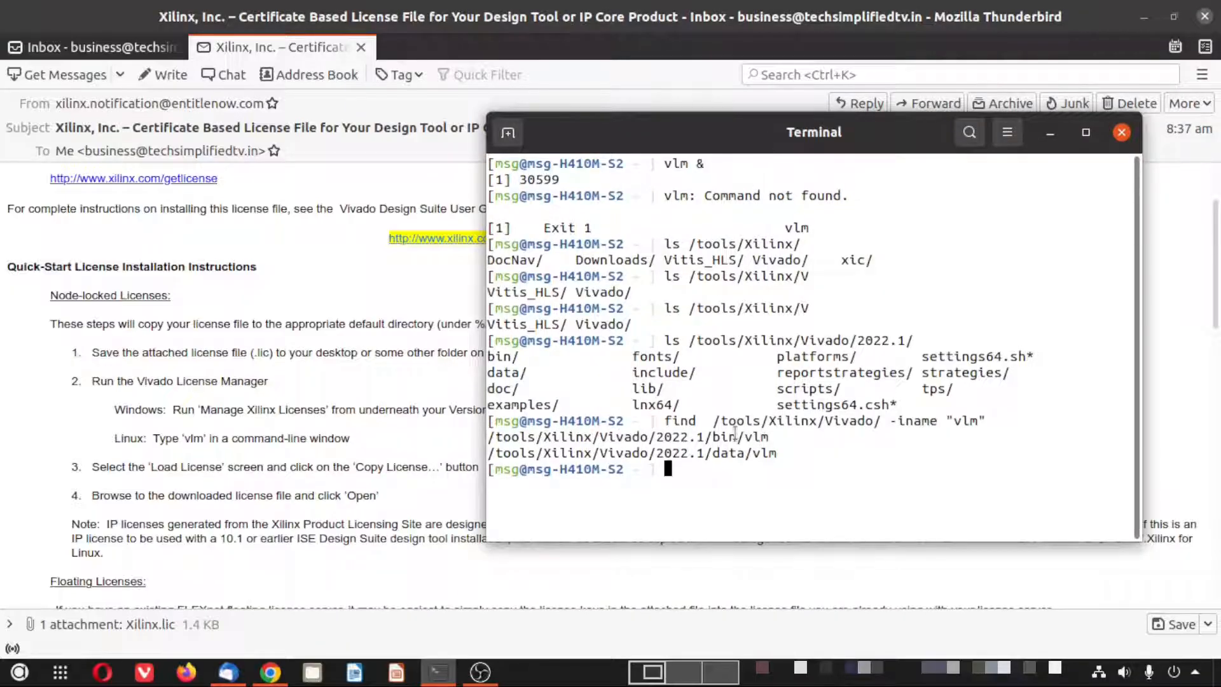
{"action": "left_click_drag", "start_coordinate": [488, 436], "coordinate": [605, 434]}
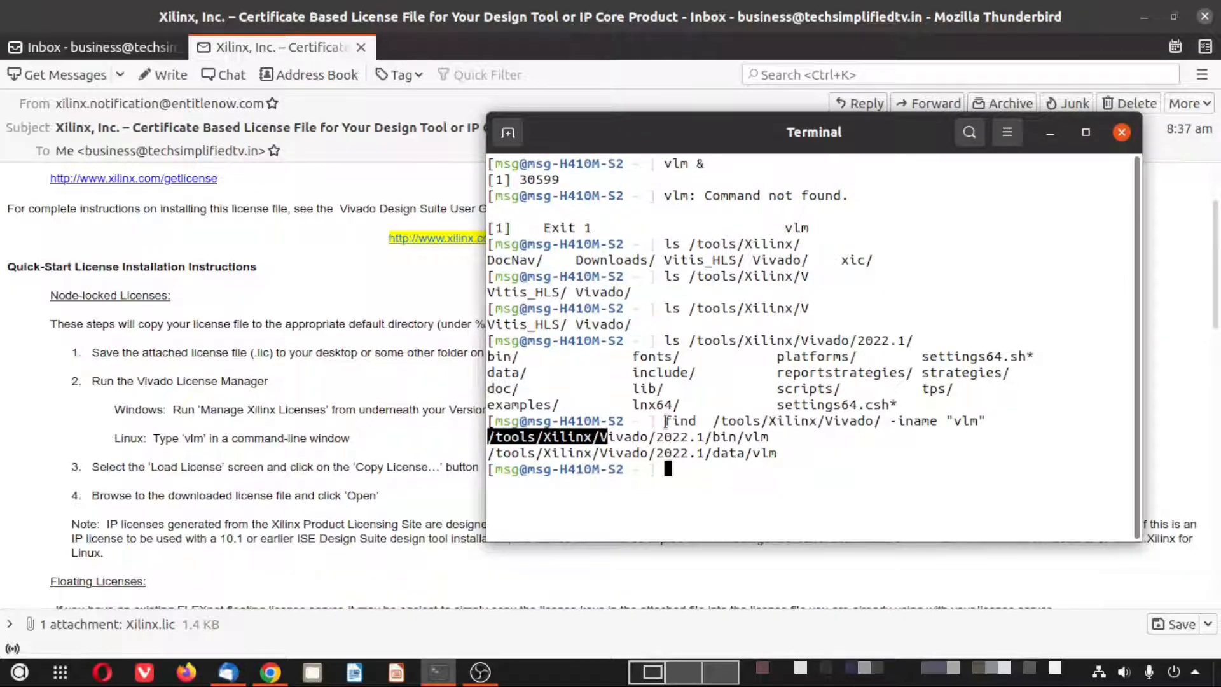
{"action": "left_click", "coordinate": [556, 435]}
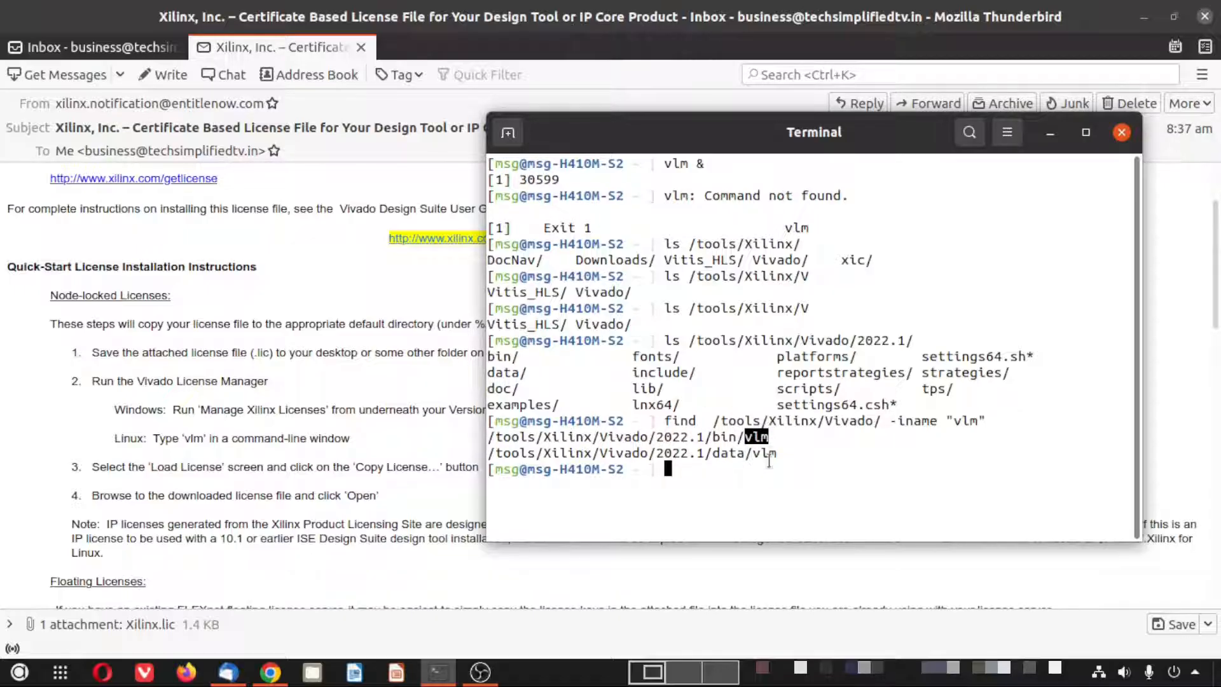
{"action": "left_click_drag", "start_coordinate": [663, 419], "coordinate": [717, 422]}
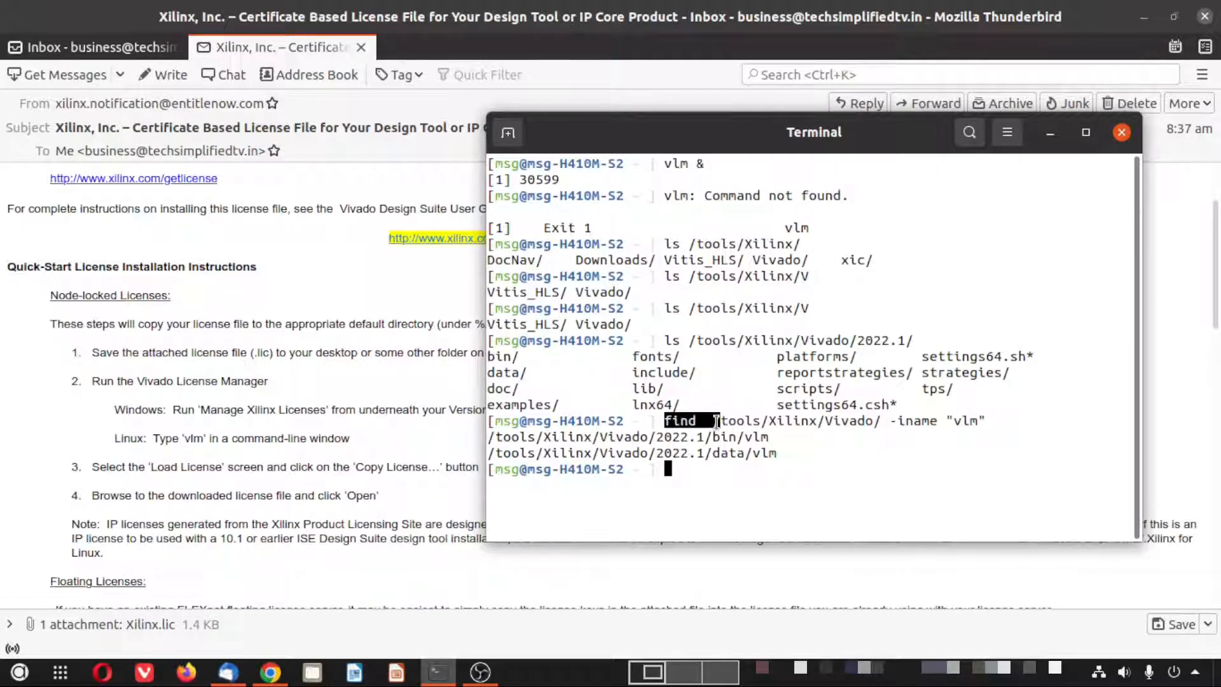
- Launch the Vivado License Manager in the background by its full path, /tools/Xilinx/Vivado/2022.1/bin/vlm&
{"action": "left_click", "coordinate": [890, 421]}
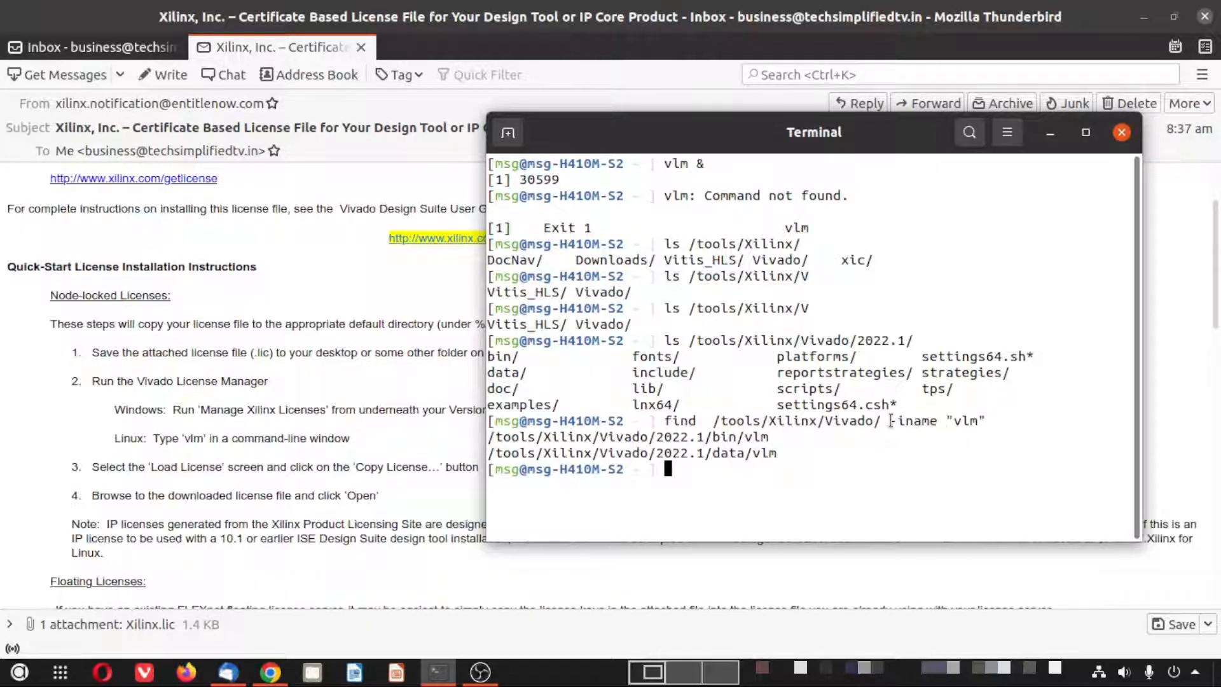
{"action": "left_click_drag", "start_coordinate": [890, 421], "coordinate": [982, 418]}
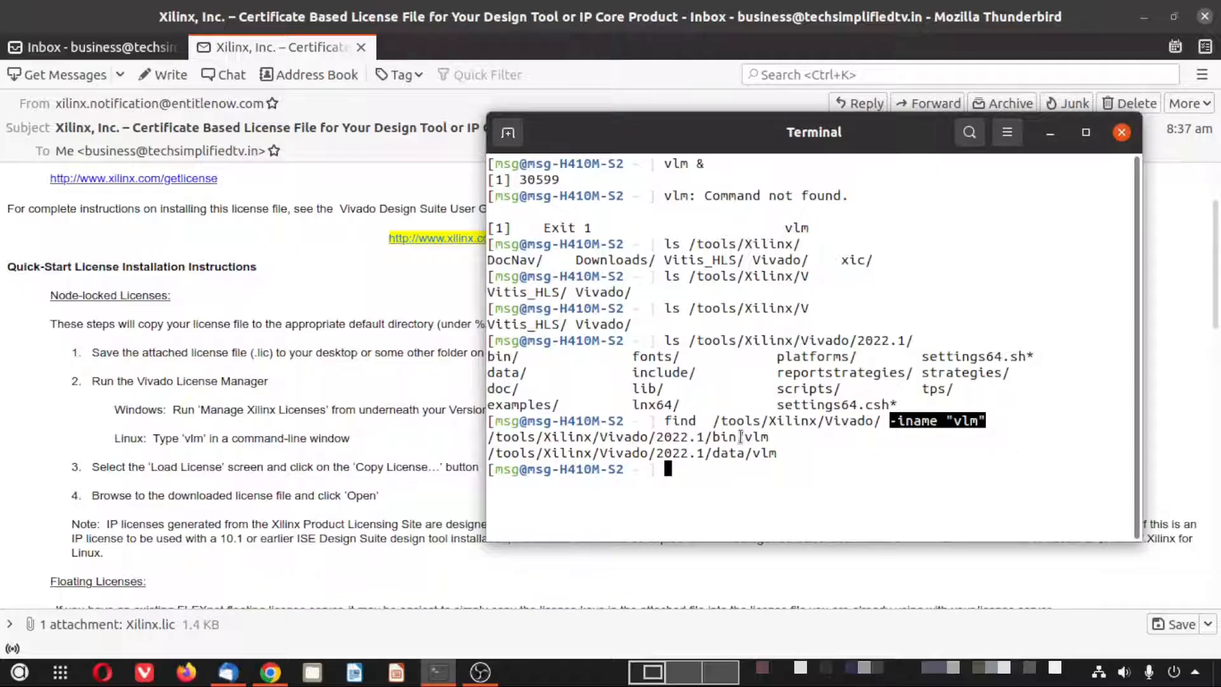
{"action": "left_click_drag", "start_coordinate": [741, 436], "coordinate": [770, 436]}
{"action": "left_click", "coordinate": [770, 436]}
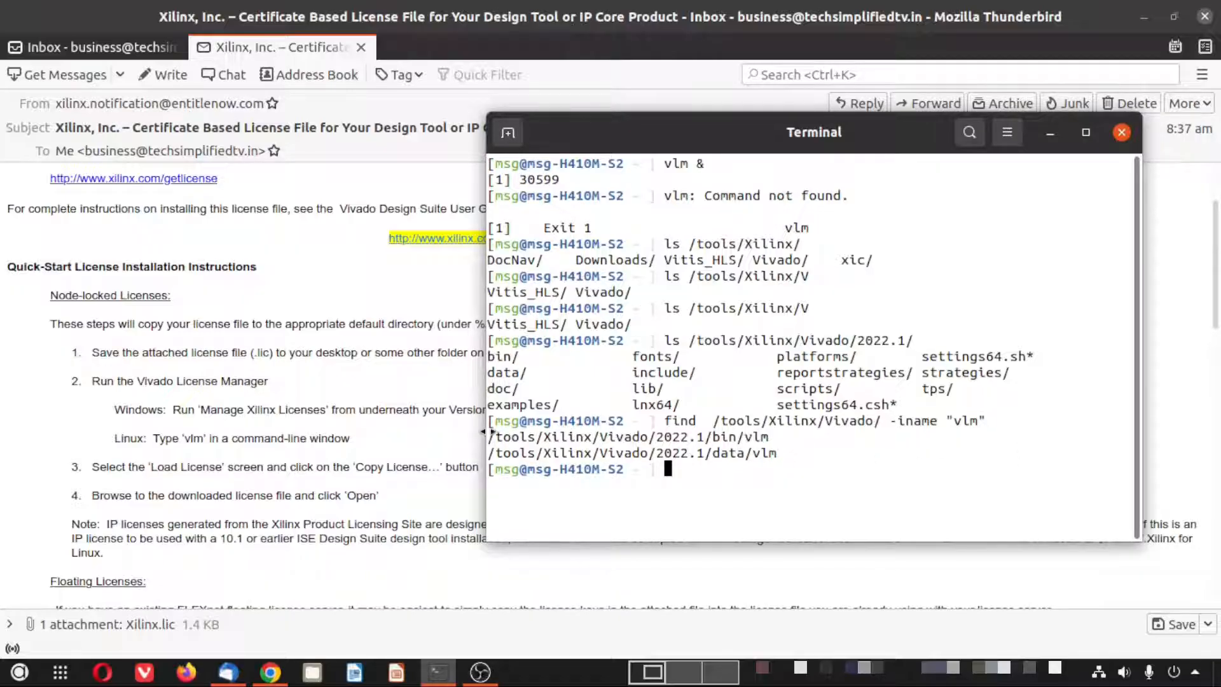
{"action": "left_click_drag", "start_coordinate": [489, 436], "coordinate": [766, 436]}
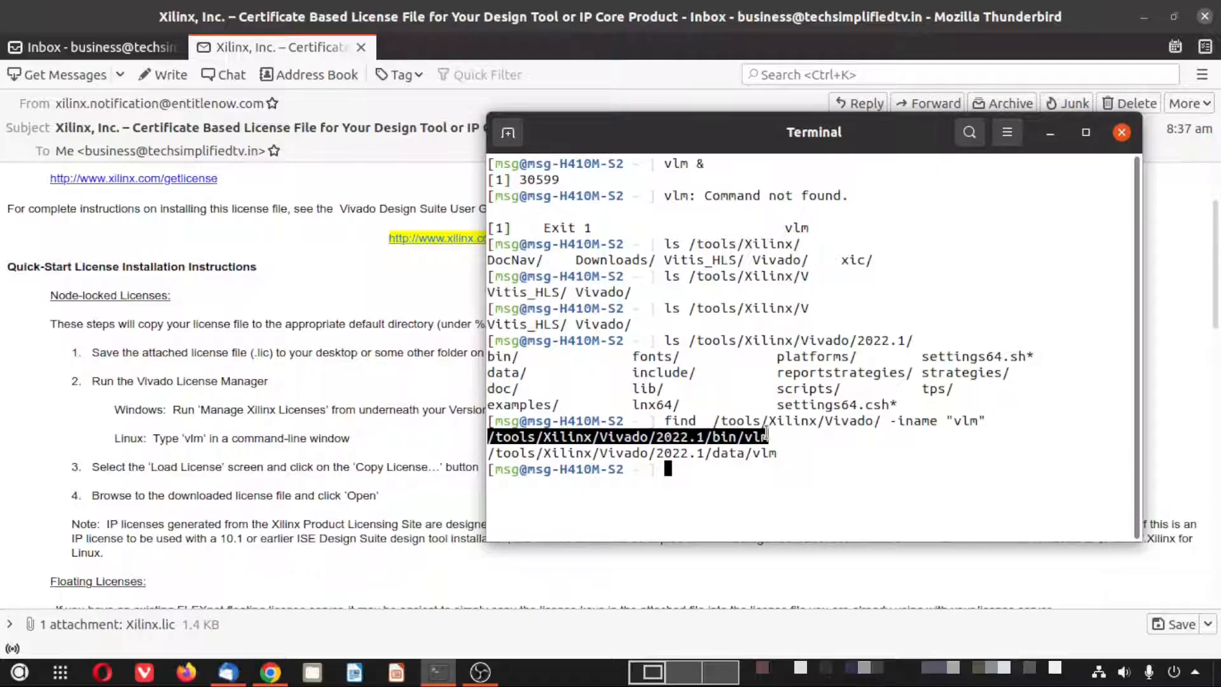
{"action": "middle_click", "coordinate": [887, 448]}
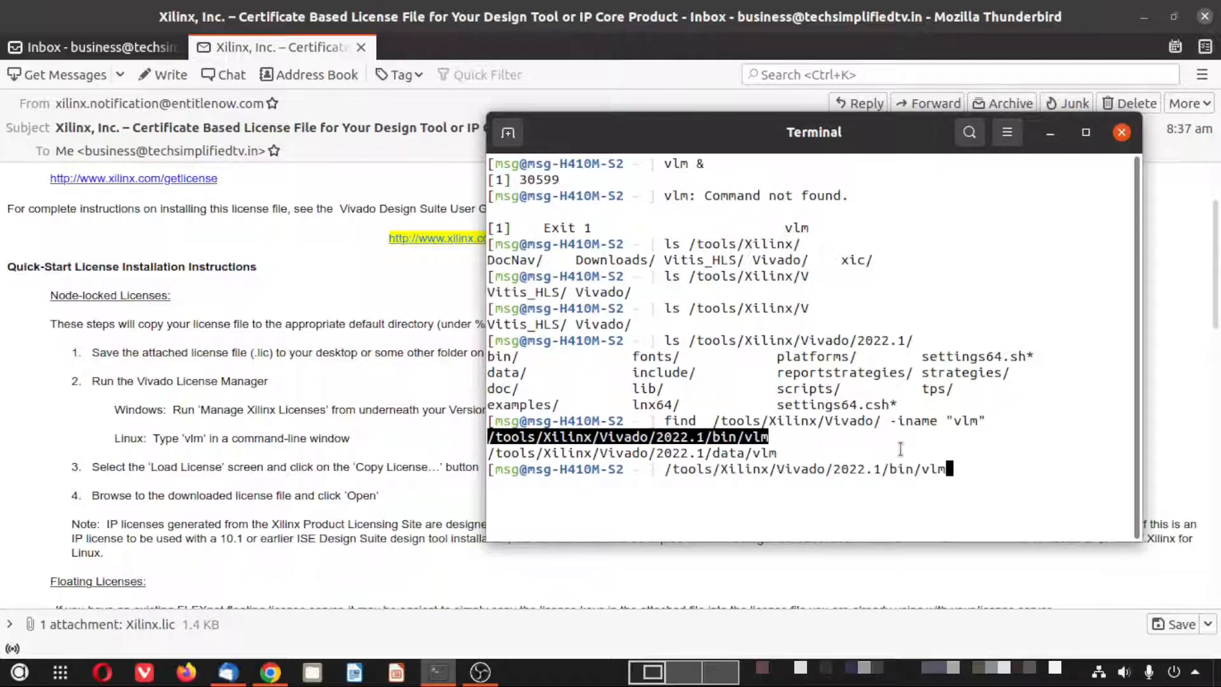
{"action": "type", "text": "&"}
{"action": "key", "text": "Return"}
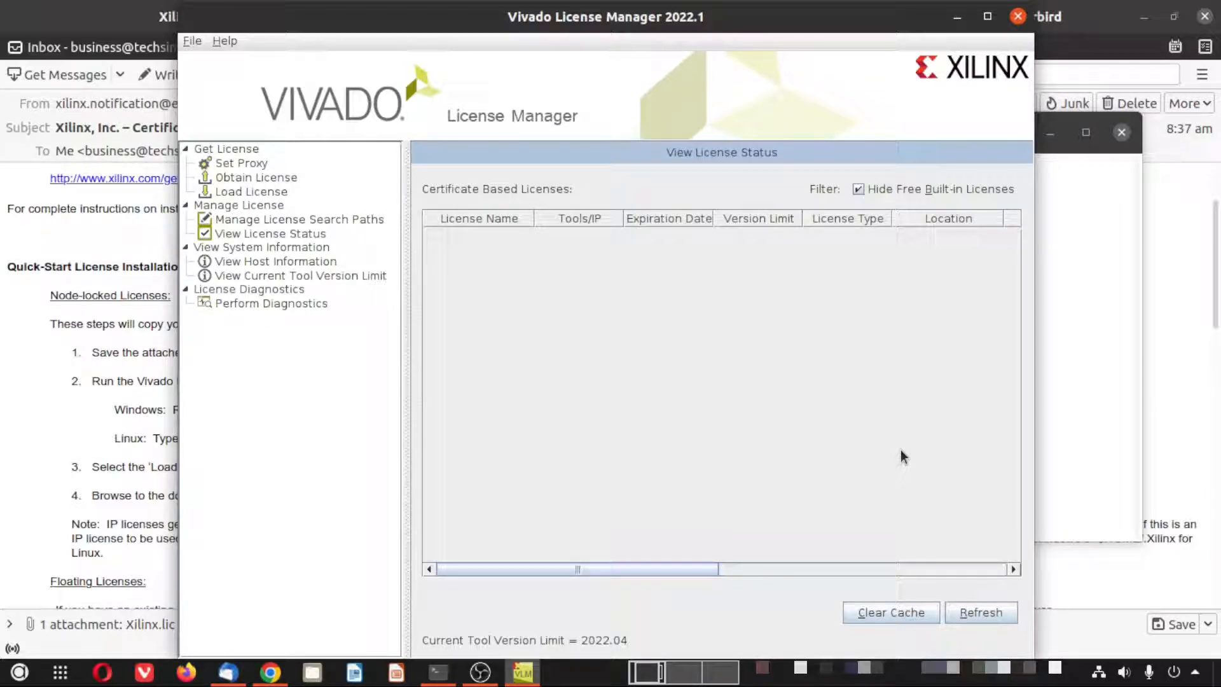
- Start copying a license file under Load License and browse the home folder's msg directory for it
{"action": "left_click", "coordinate": [254, 218]}
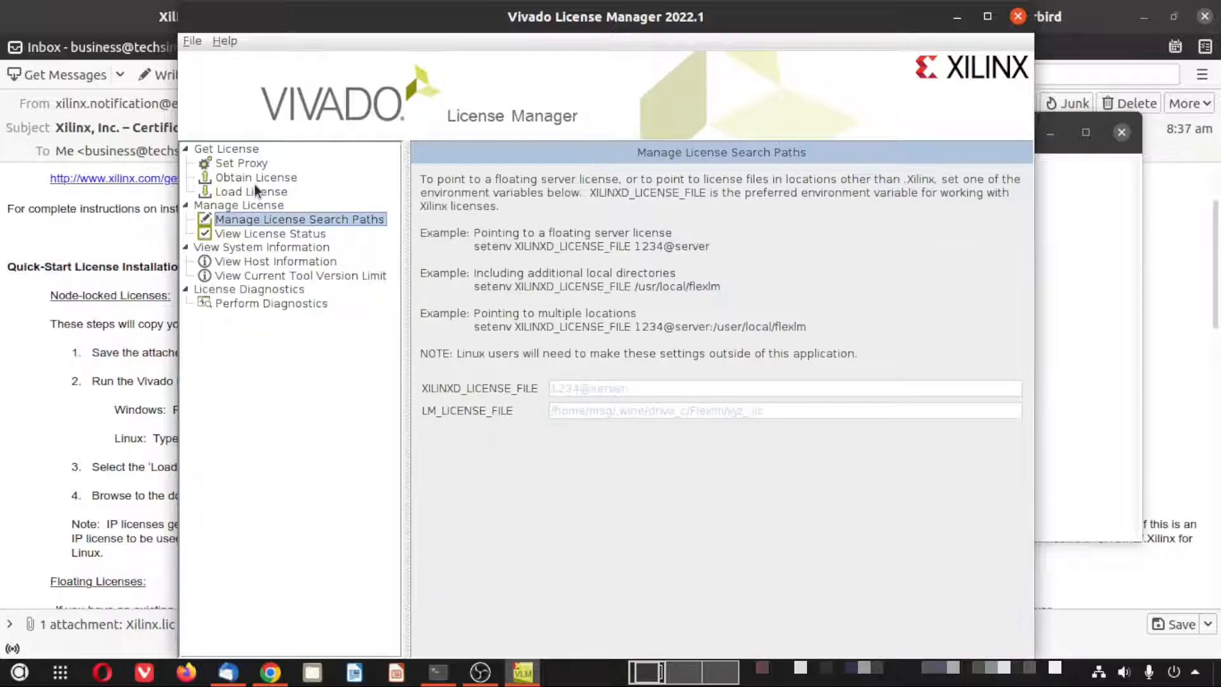
{"action": "left_click", "coordinate": [255, 188]}
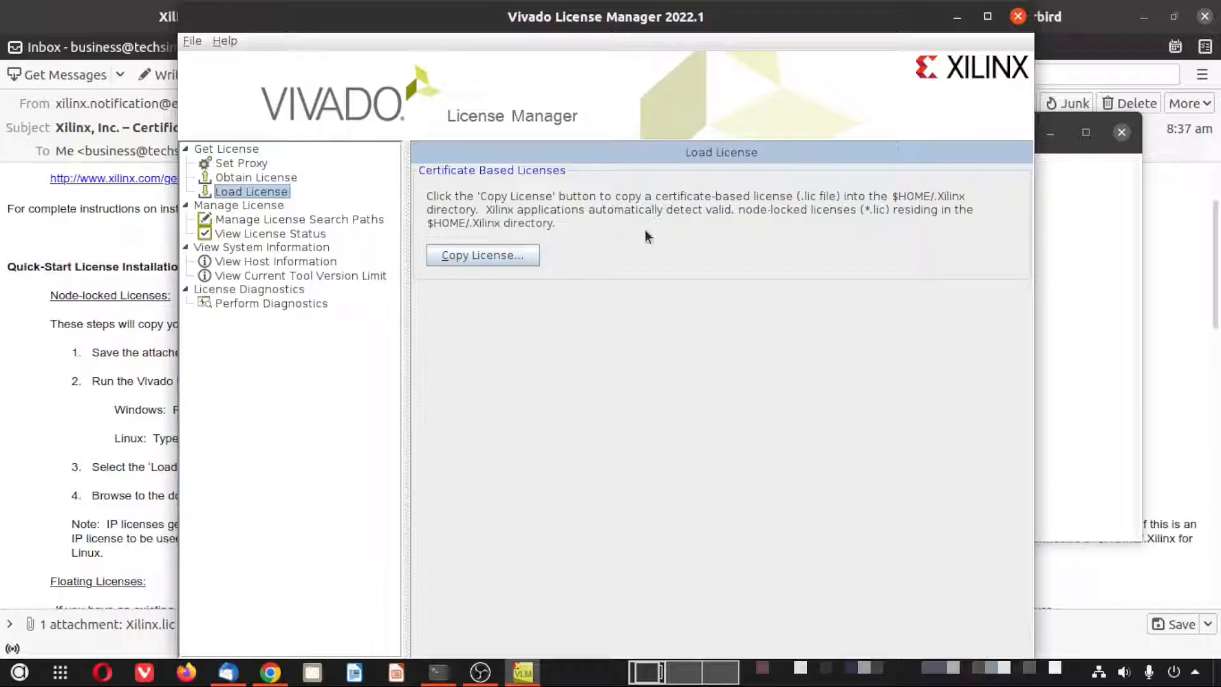
{"action": "left_click", "coordinate": [502, 256]}
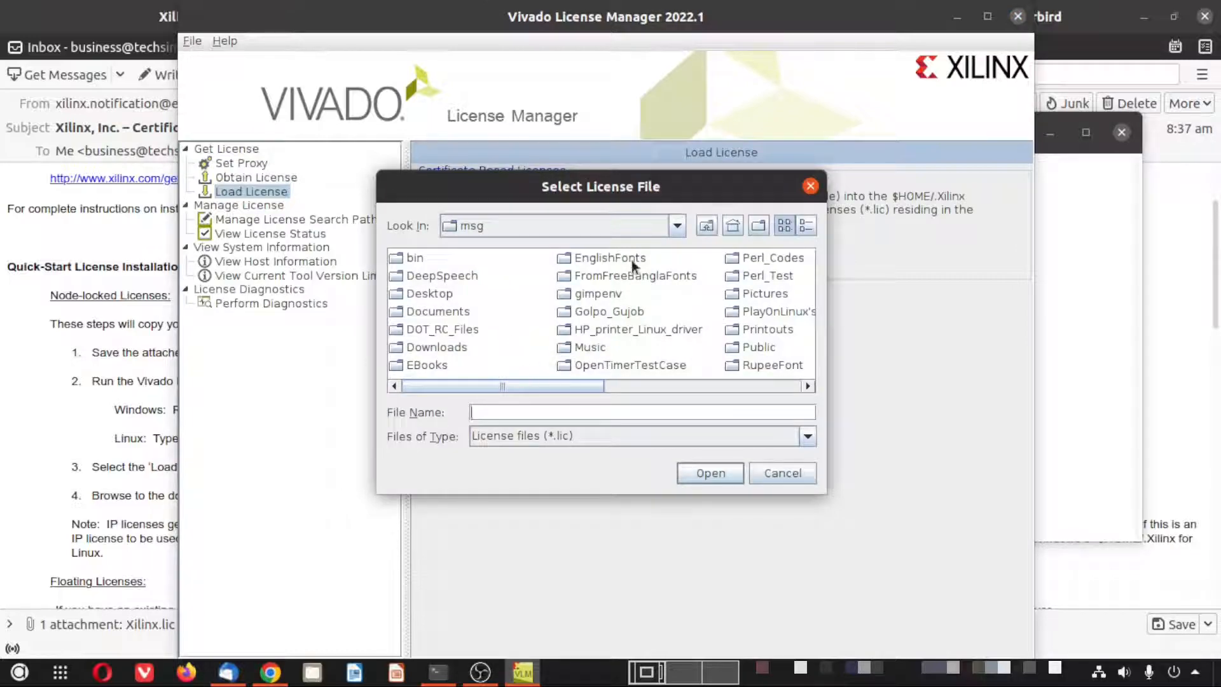
{"action": "left_click", "coordinate": [677, 225]}
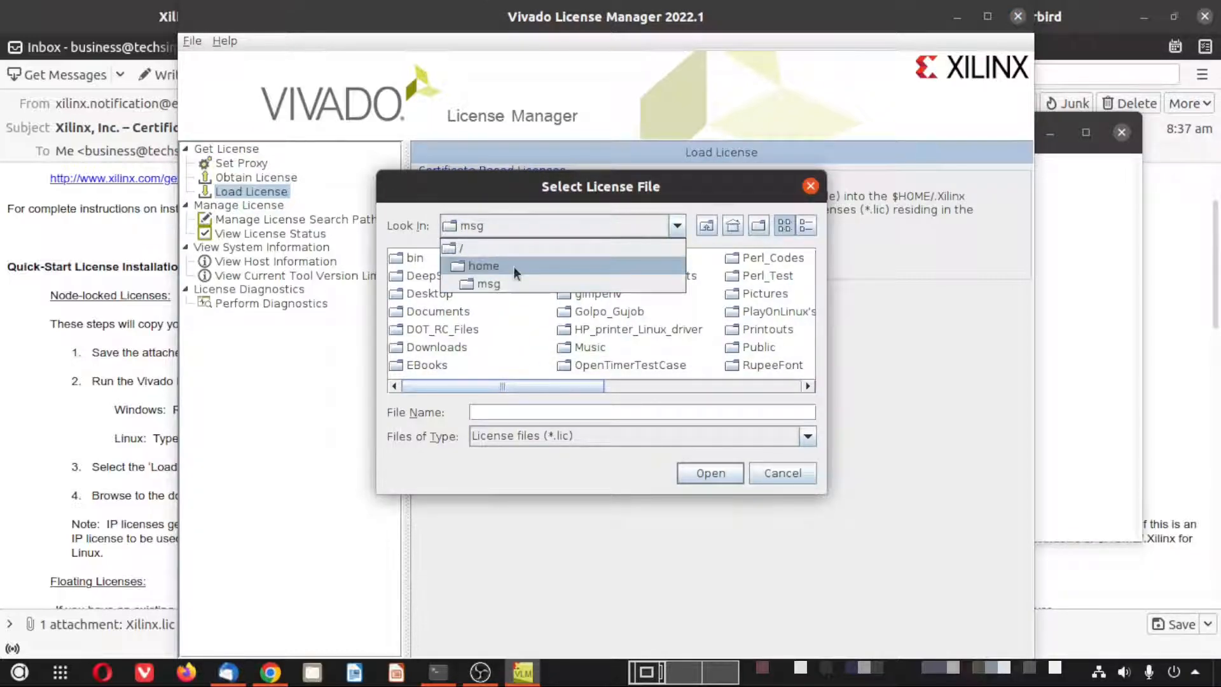
{"action": "left_click", "coordinate": [516, 264]}
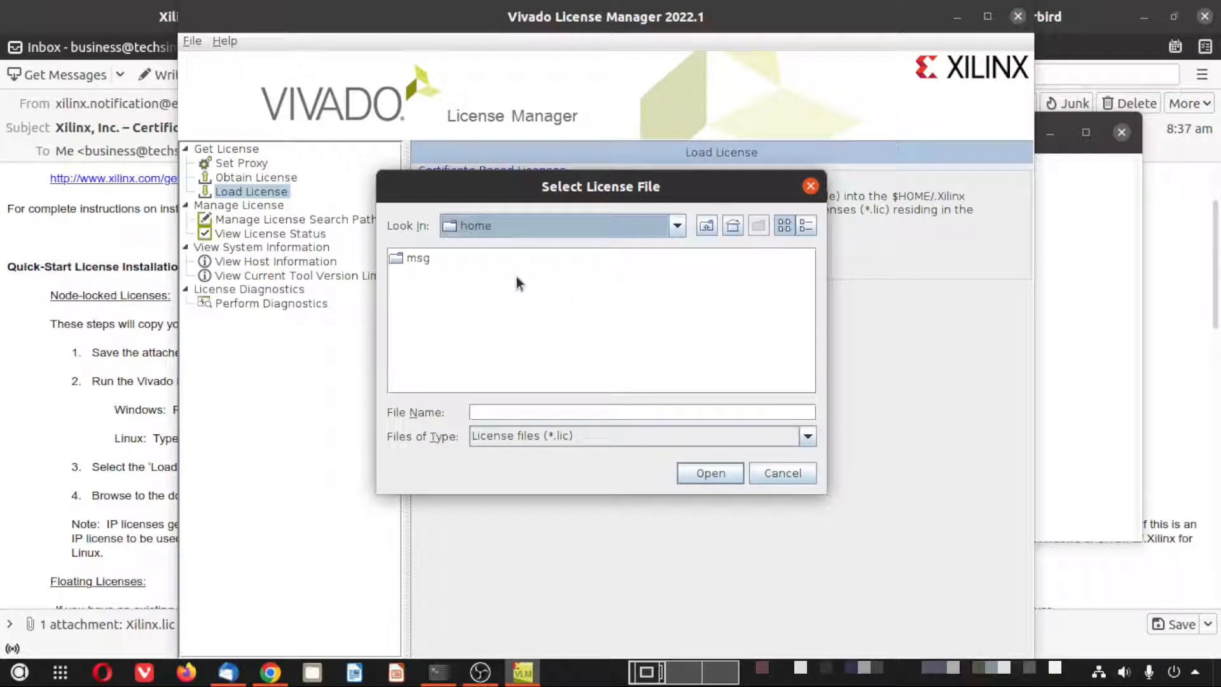
{"action": "double_click", "coordinate": [422, 258]}
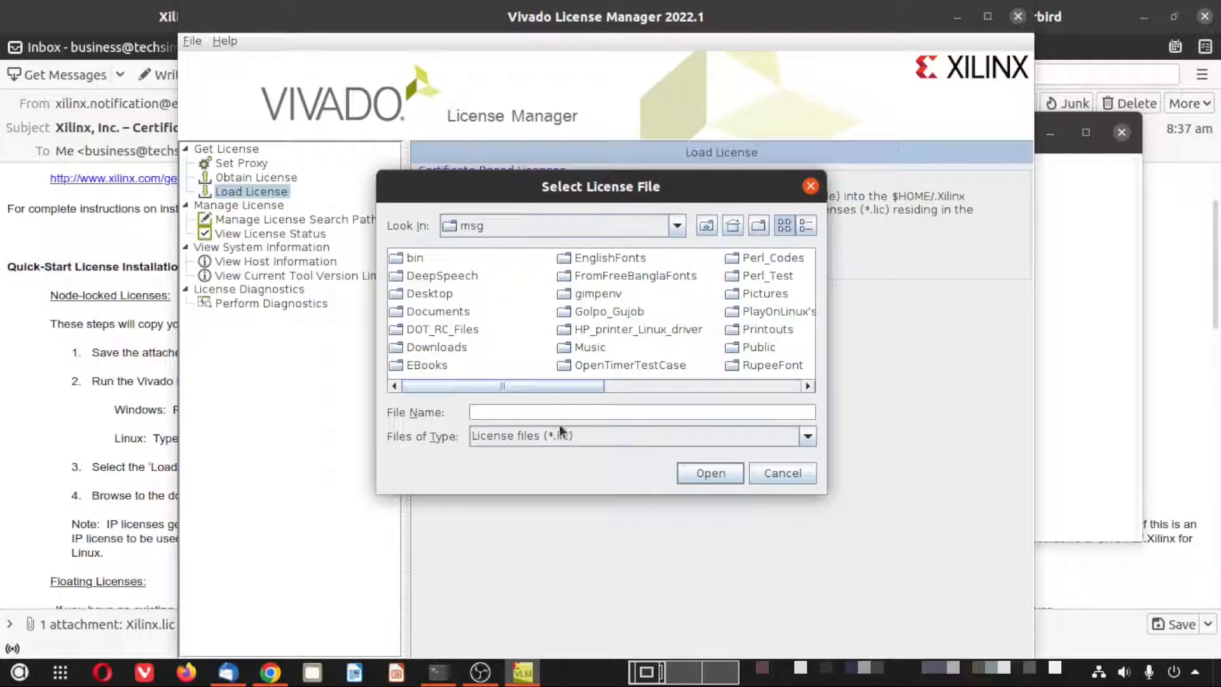
- Switch to the Thunderbird e-mail and save its Xilinx.lic attachment to the Downloads folder
{"action": "left_click", "coordinate": [1084, 639]}
{"action": "left_click", "coordinate": [1174, 624]}
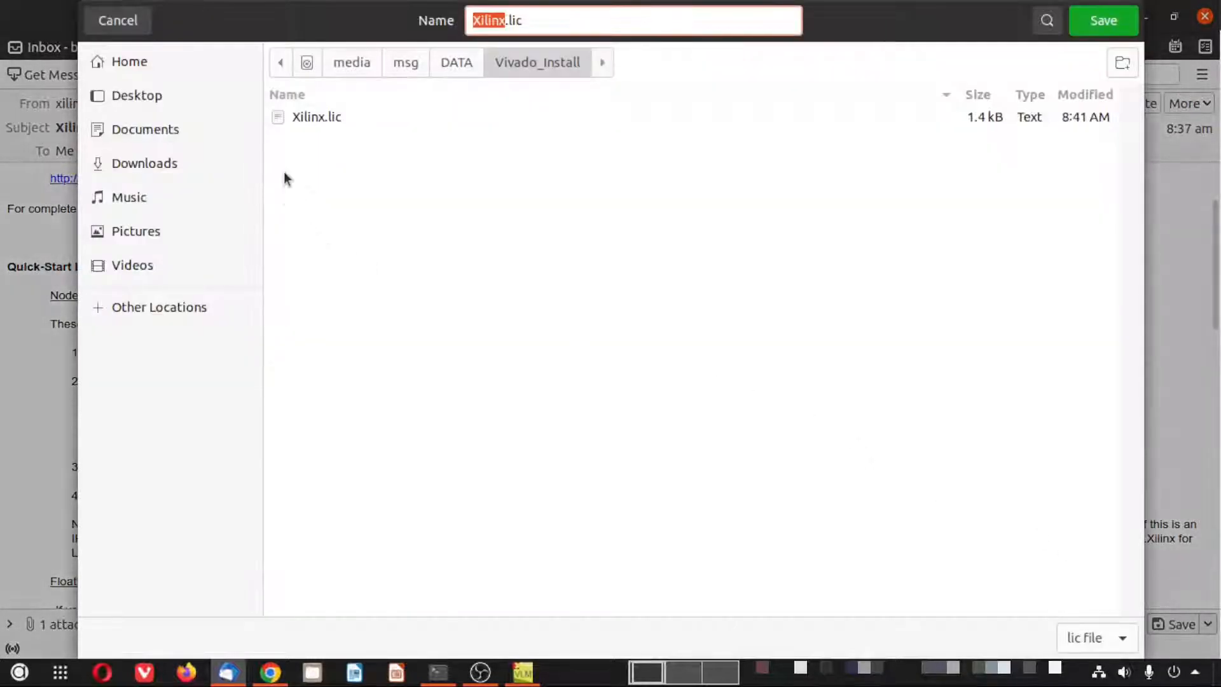
{"action": "left_click", "coordinate": [178, 164]}
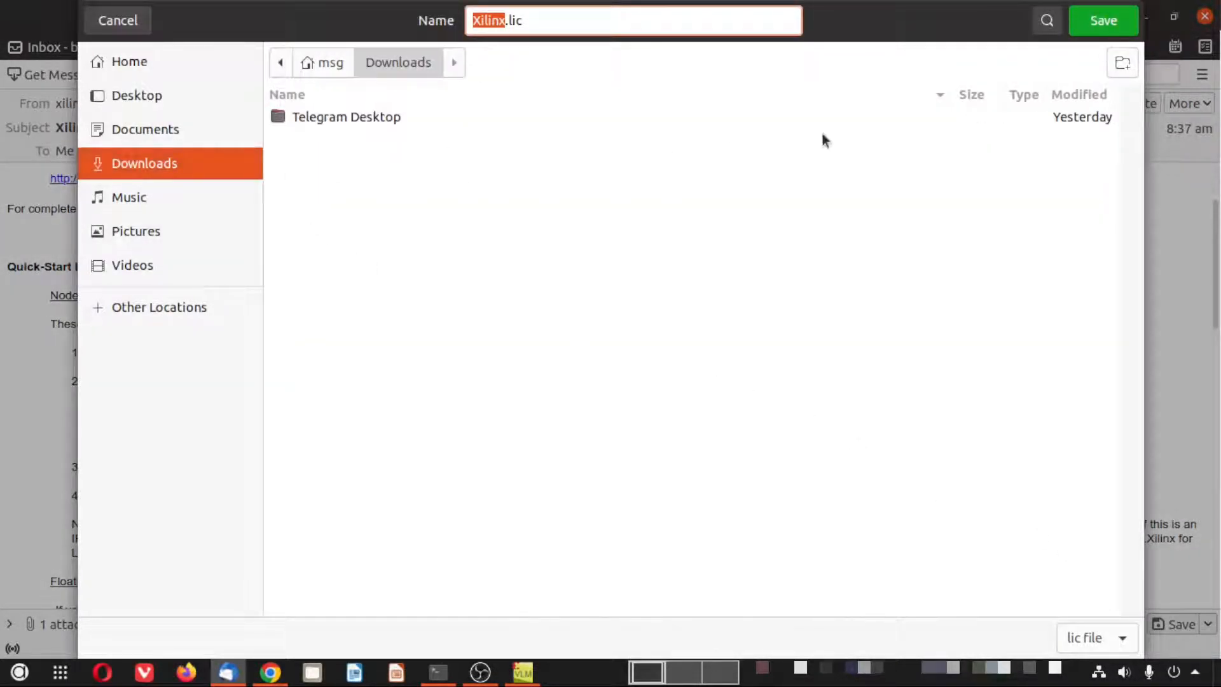
{"action": "left_click", "coordinate": [1101, 22]}
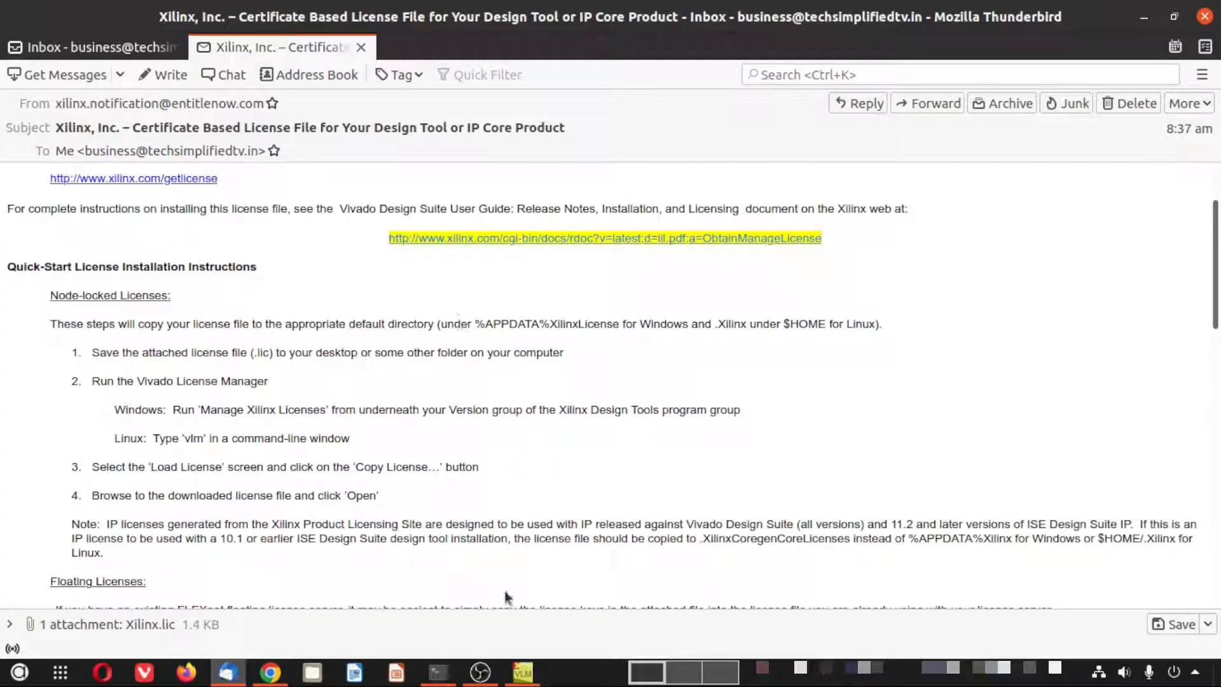
- Return to the Vivado License Manager and load Xilinx.lic from the Downloads folder
{"action": "left_click", "coordinate": [523, 671]}
{"action": "left_click", "coordinate": [519, 559]}
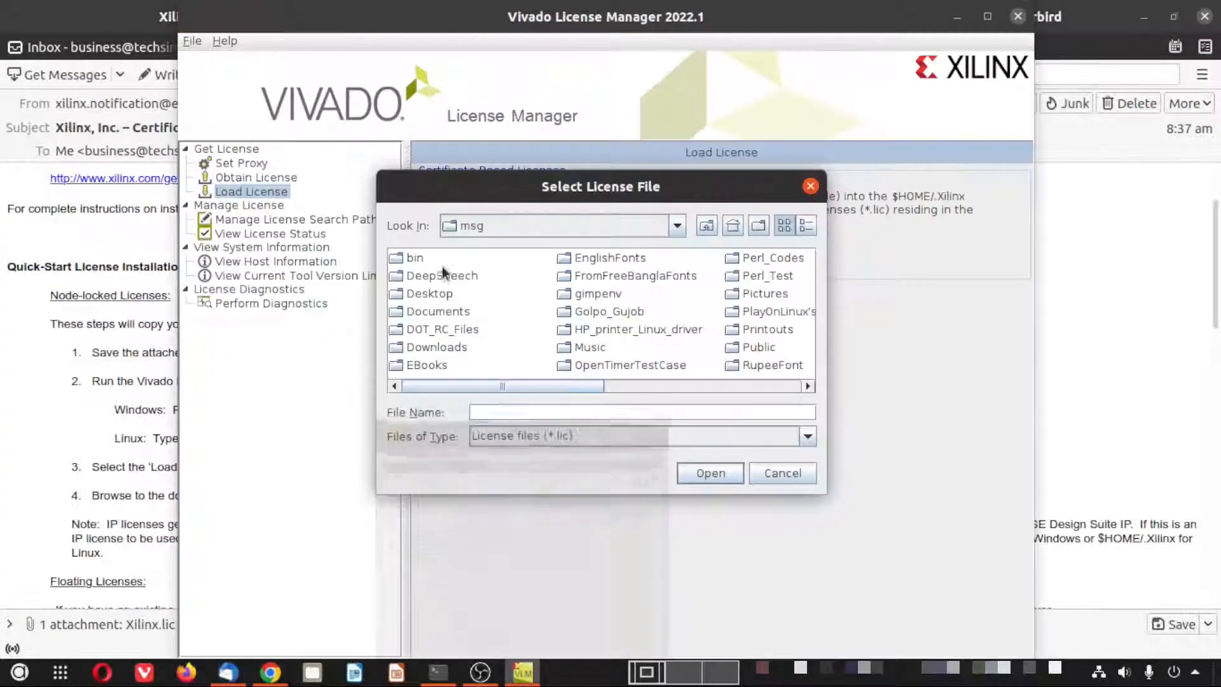
{"action": "left_click", "coordinate": [453, 348]}
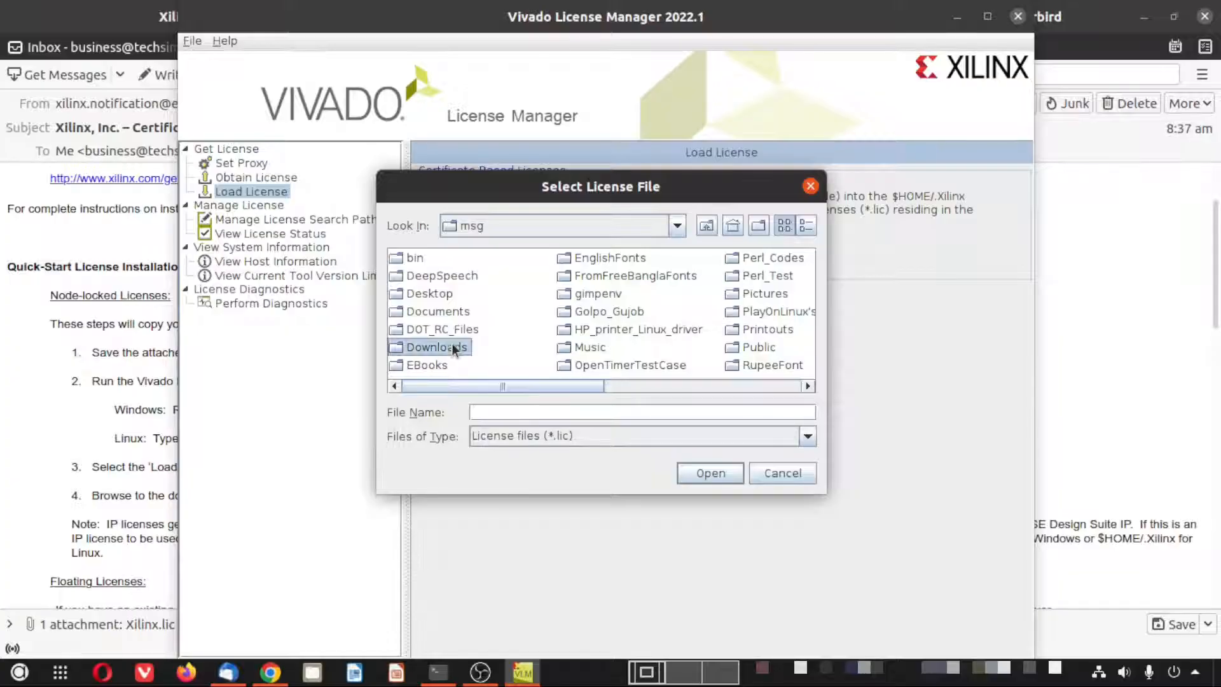
{"action": "double_click", "coordinate": [453, 346]}
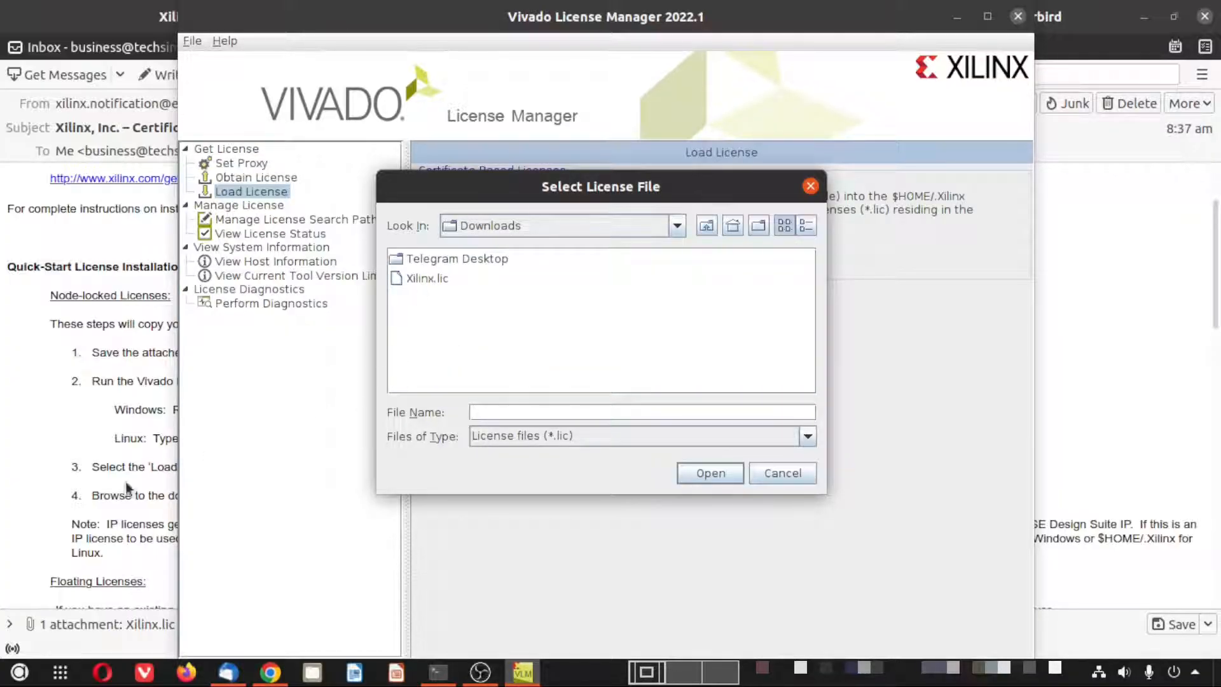
{"action": "left_click", "coordinate": [438, 277]}
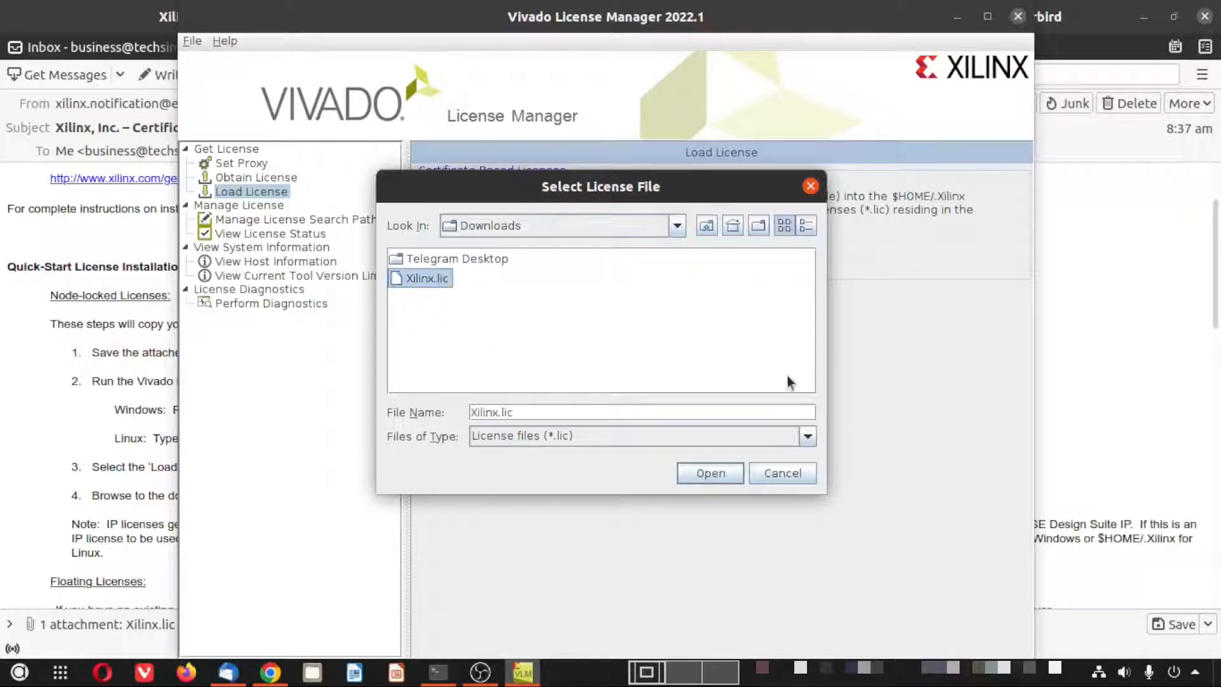
{"action": "left_click", "coordinate": [711, 474]}
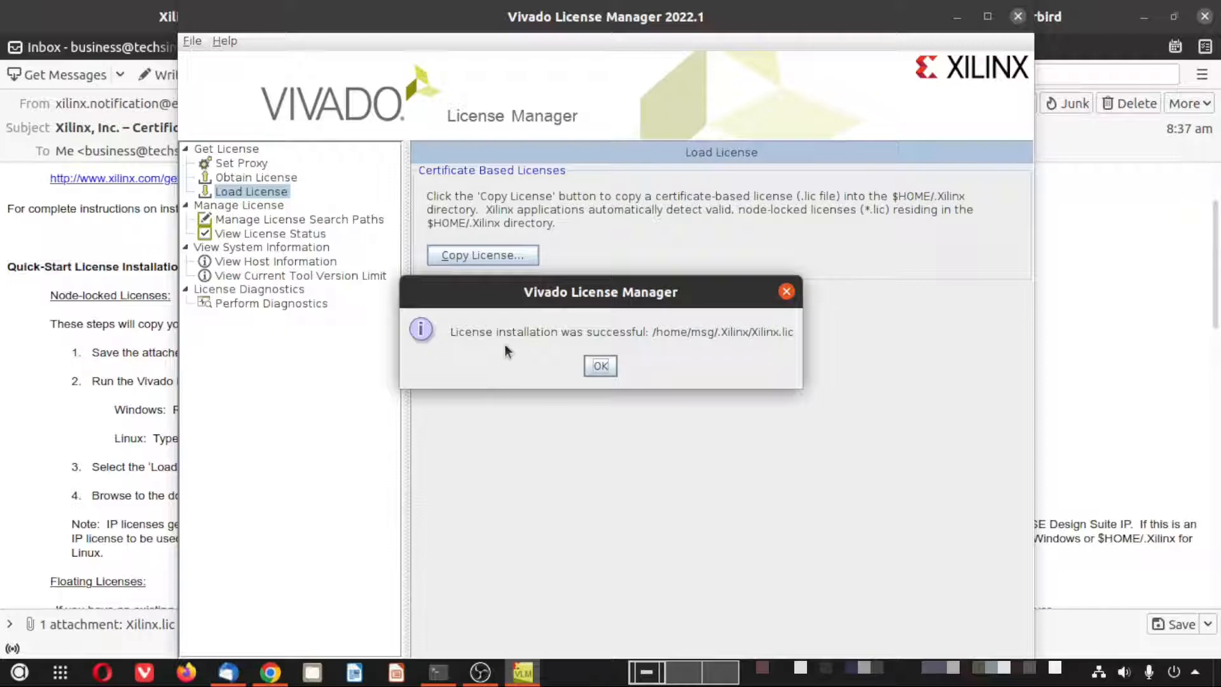
{"action": "left_click", "coordinate": [600, 366]}
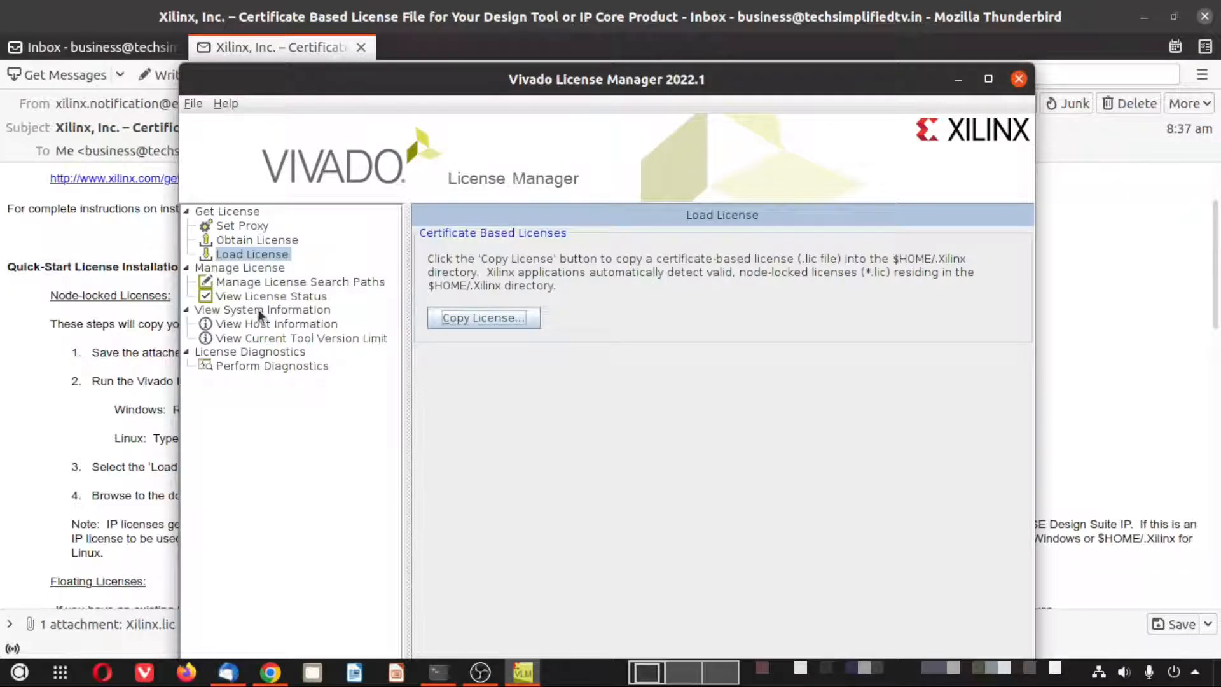
- Review the license search paths and the status of the certificate-based licenses, closing the License Manager when done
{"action": "left_click", "coordinate": [305, 283]}
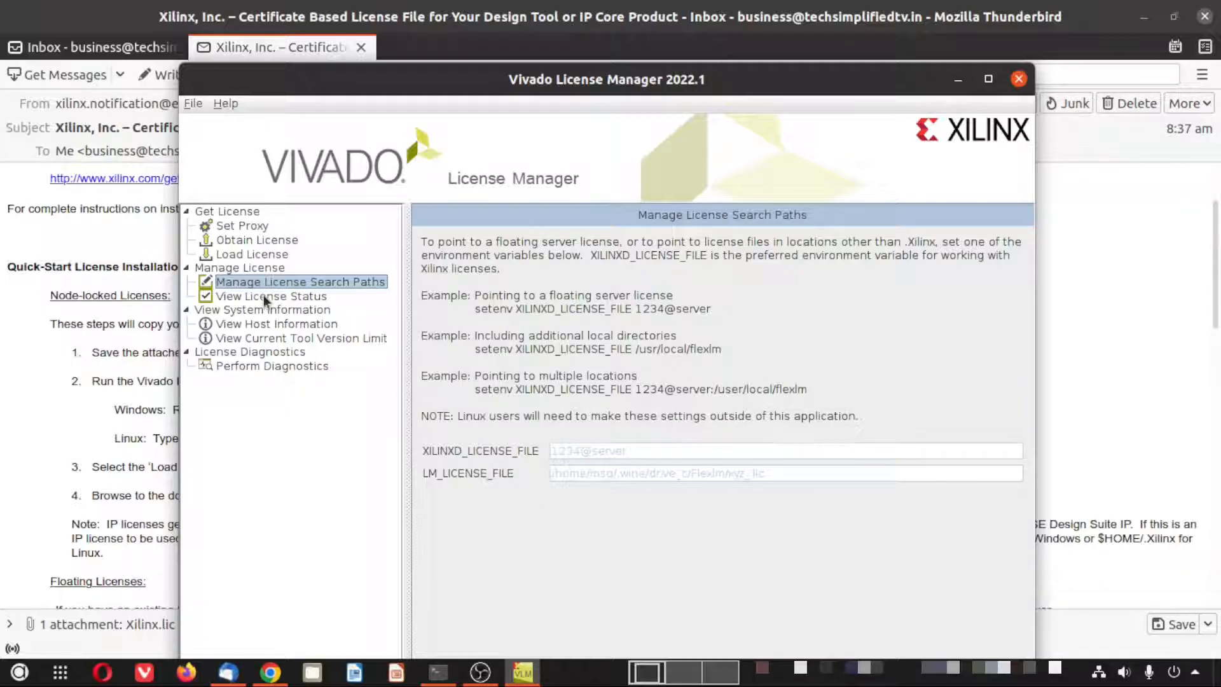
{"action": "left_click", "coordinate": [288, 297]}
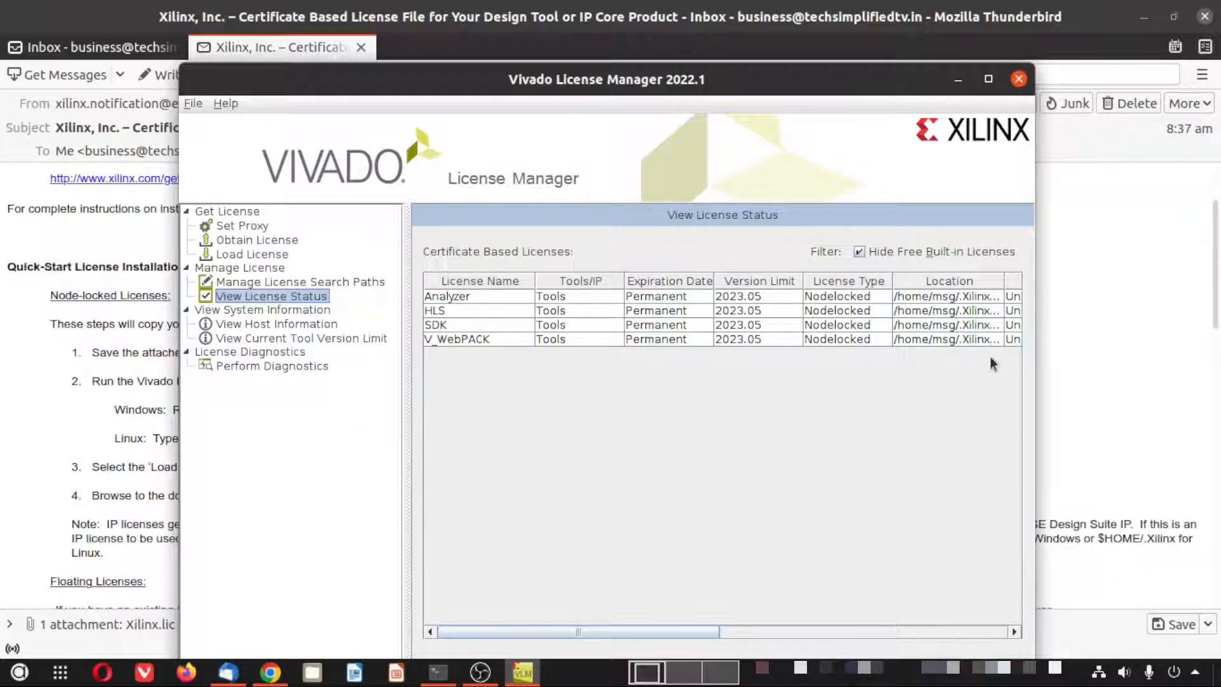
{"action": "mouse_move", "coordinate": [572, 632]}
{"action": "left_mouse_down"}
{"action": "mouse_move", "coordinate": [907, 644]}
{"action": "mouse_move", "coordinate": [565, 630]}
{"action": "left_mouse_up"}
{"action": "left_click", "coordinate": [300, 296]}
{"action": "mouse_move", "coordinate": [596, 629]}
{"action": "left_mouse_down"}
{"action": "mouse_move", "coordinate": [990, 641]}
{"action": "mouse_move", "coordinate": [591, 636]}
{"action": "left_mouse_up"}
{"action": "left_click", "coordinate": [1019, 80]}
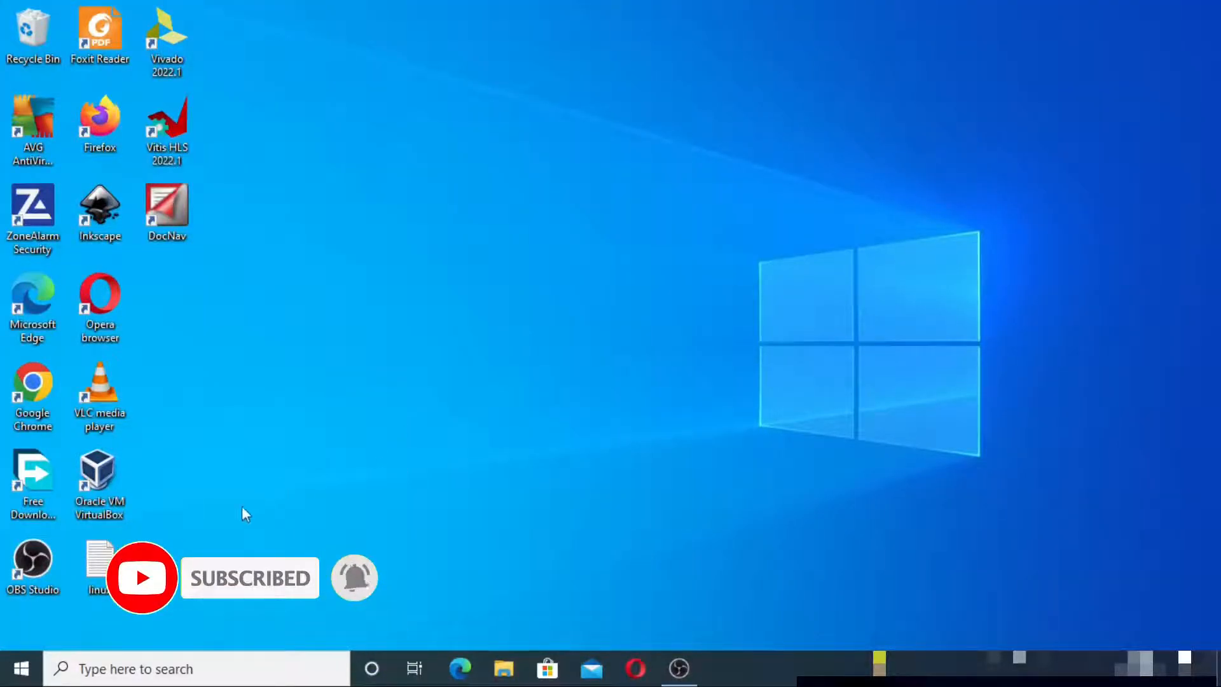
- On Windows, launch Manage Xilinx Licenses 2022.1 from the Xilinx Design Tools program group and maximize its window
{"action": "left_click", "coordinate": [21, 666]}
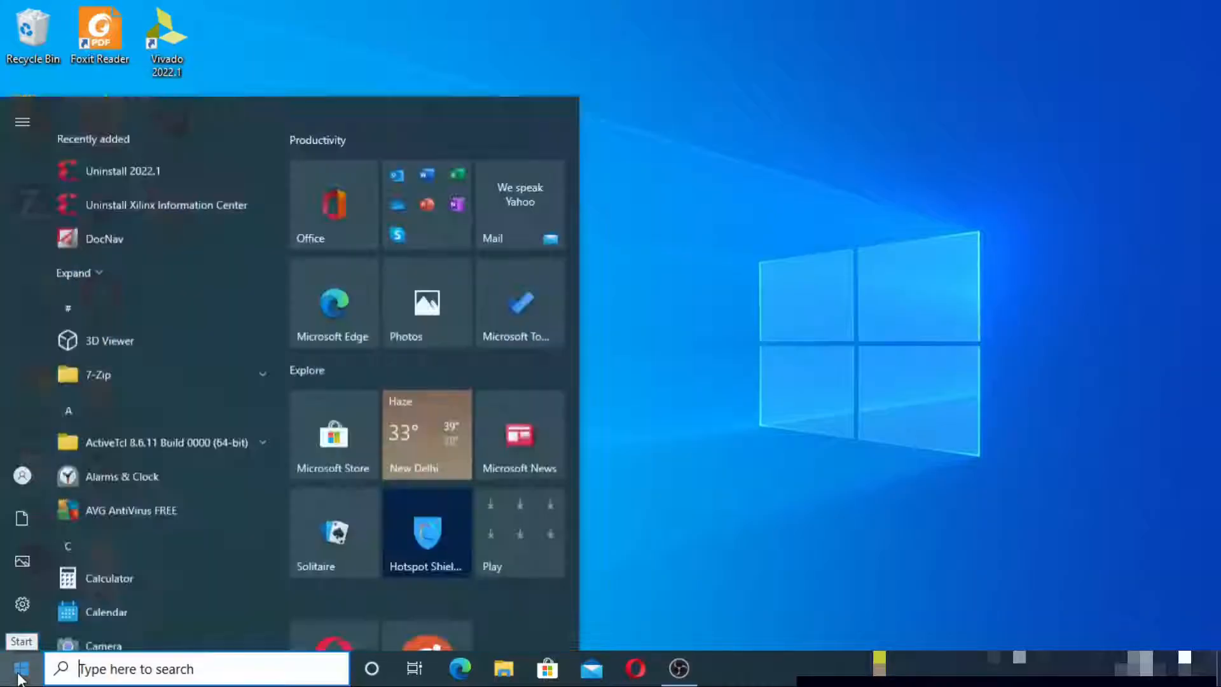
{"action": "scroll", "coordinate": [177, 443], "scroll_direction": "down", "scroll_amount": 15}
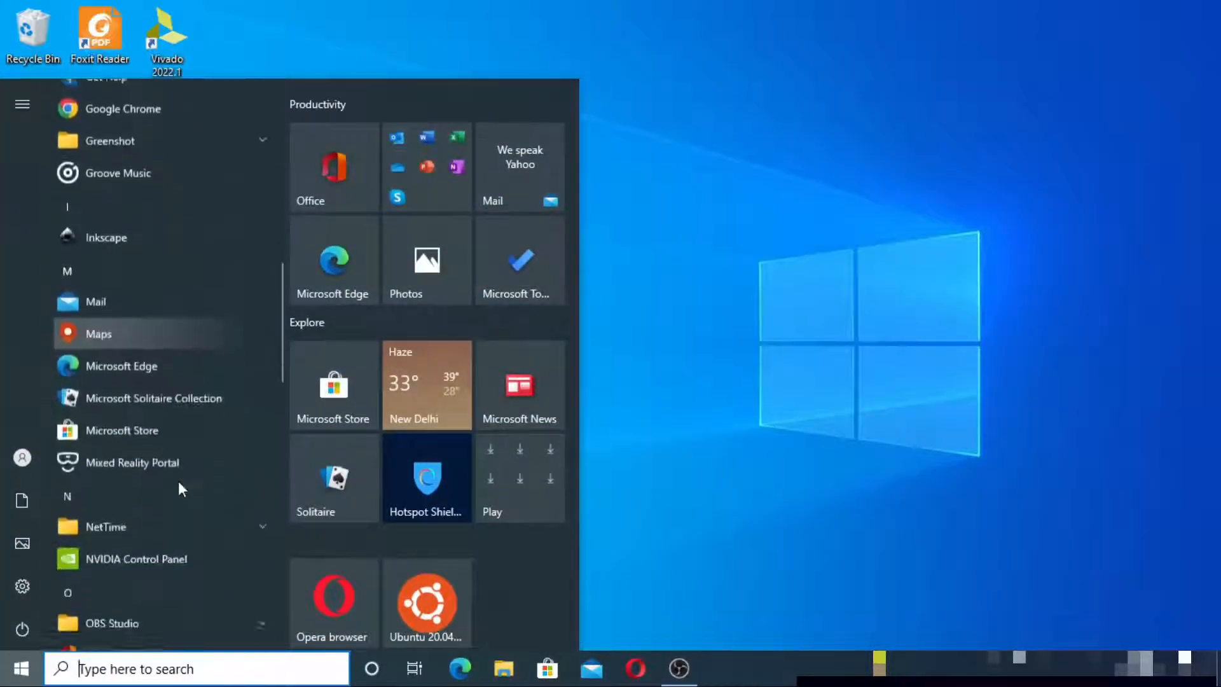
{"action": "scroll", "coordinate": [179, 485], "scroll_direction": "down", "scroll_amount": 12}
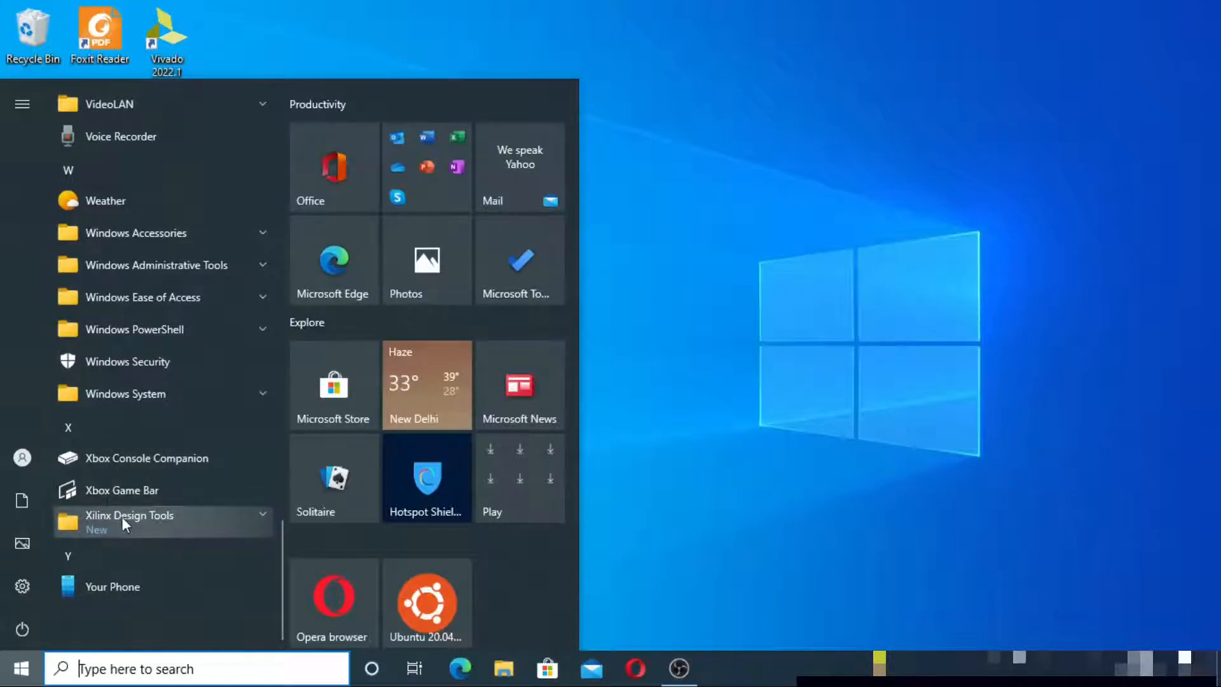
{"action": "left_click", "coordinate": [262, 513]}
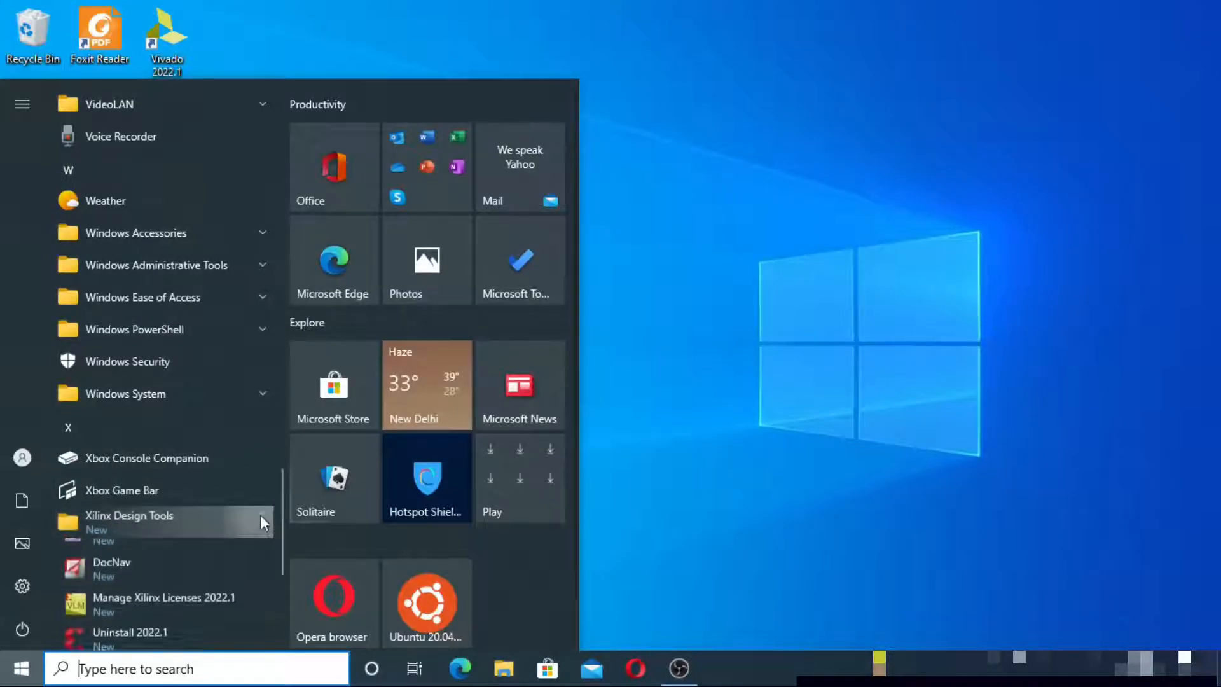
{"action": "scroll", "coordinate": [221, 399], "scroll_direction": "down", "scroll_amount": 5}
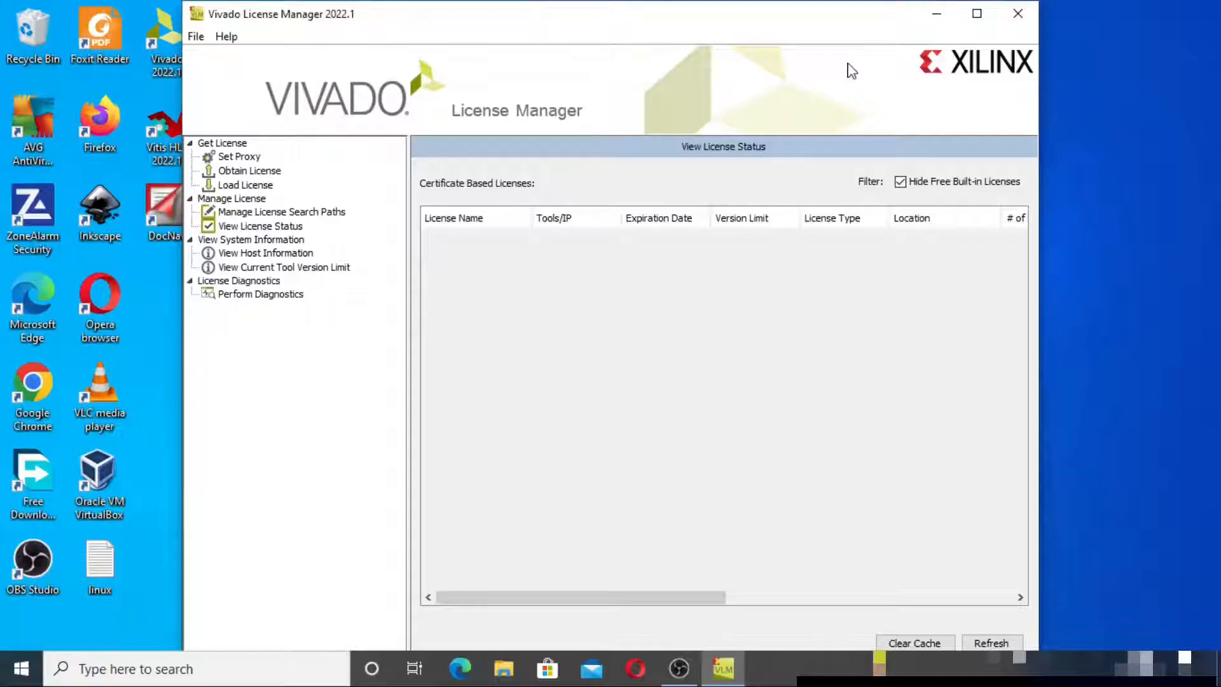
{"action": "left_click", "coordinate": [976, 14]}
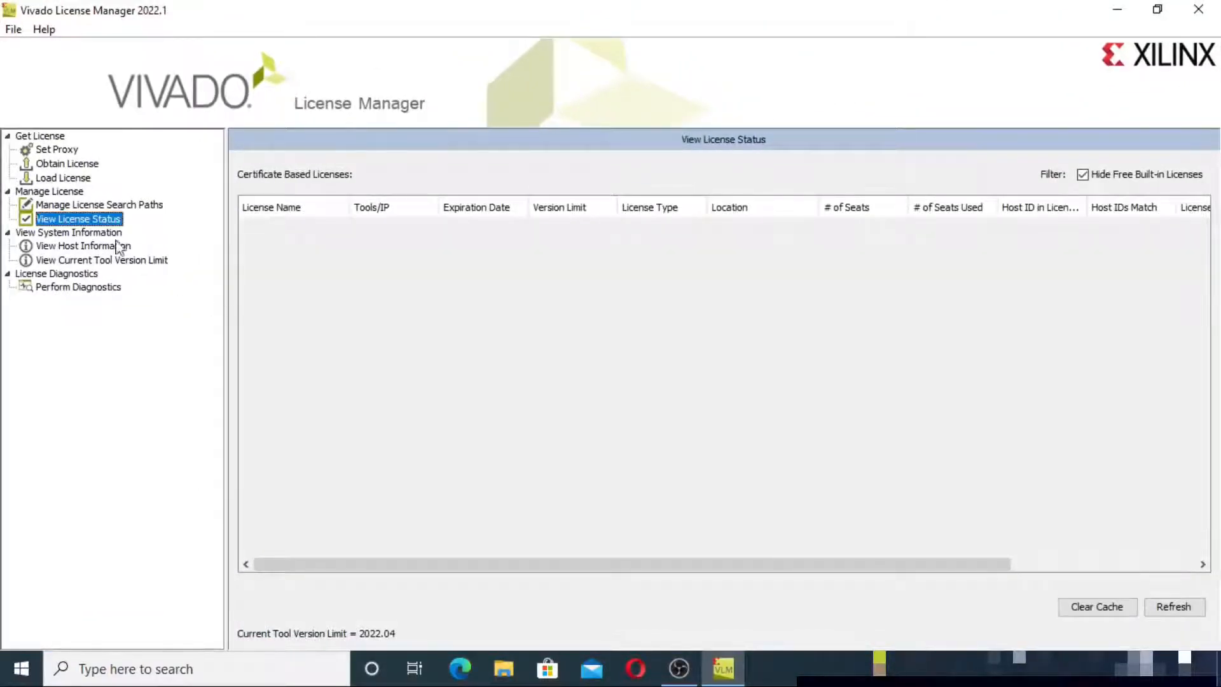
- Load the Xilinx.lic license from the Vivado_Install folder on the DATA (E:) drive and view the license status
{"action": "left_click", "coordinate": [70, 179]}
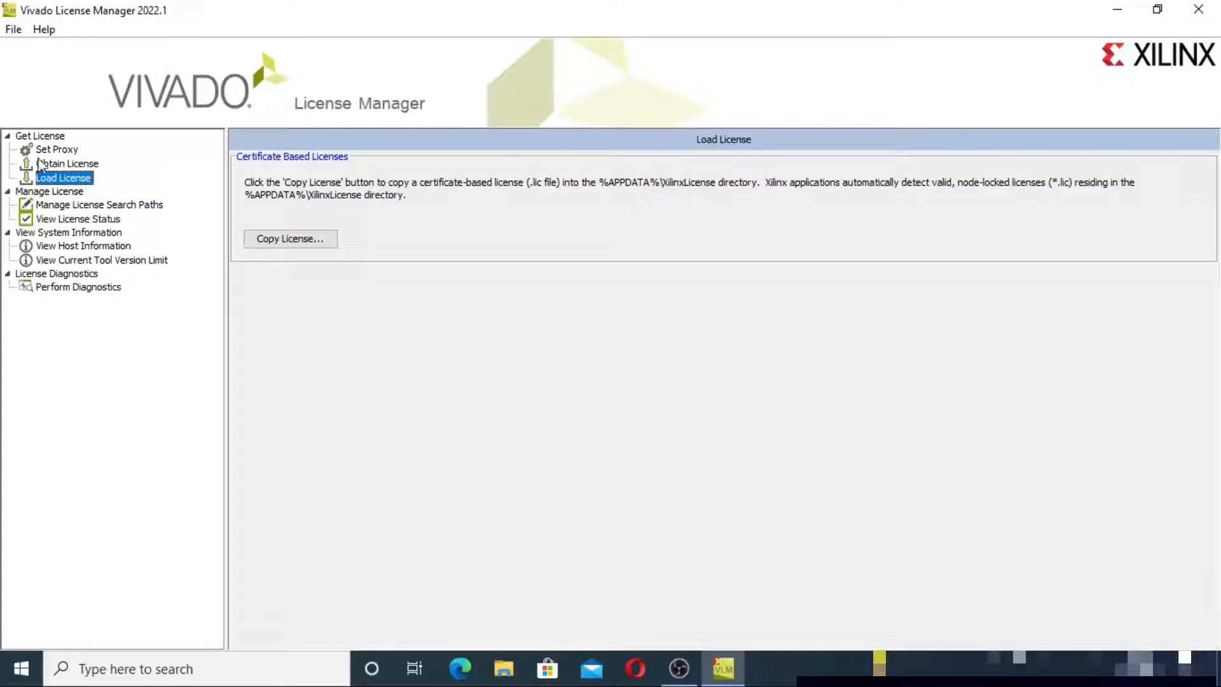
{"action": "left_click", "coordinate": [81, 165]}
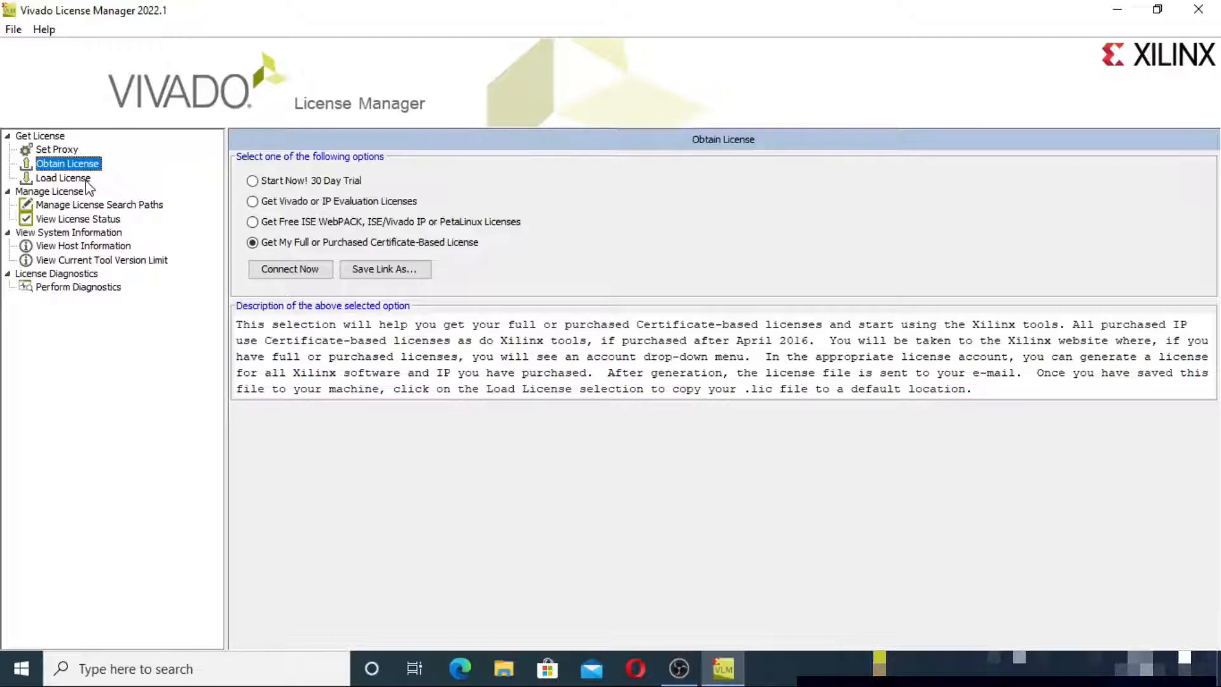
{"action": "left_click", "coordinate": [64, 178]}
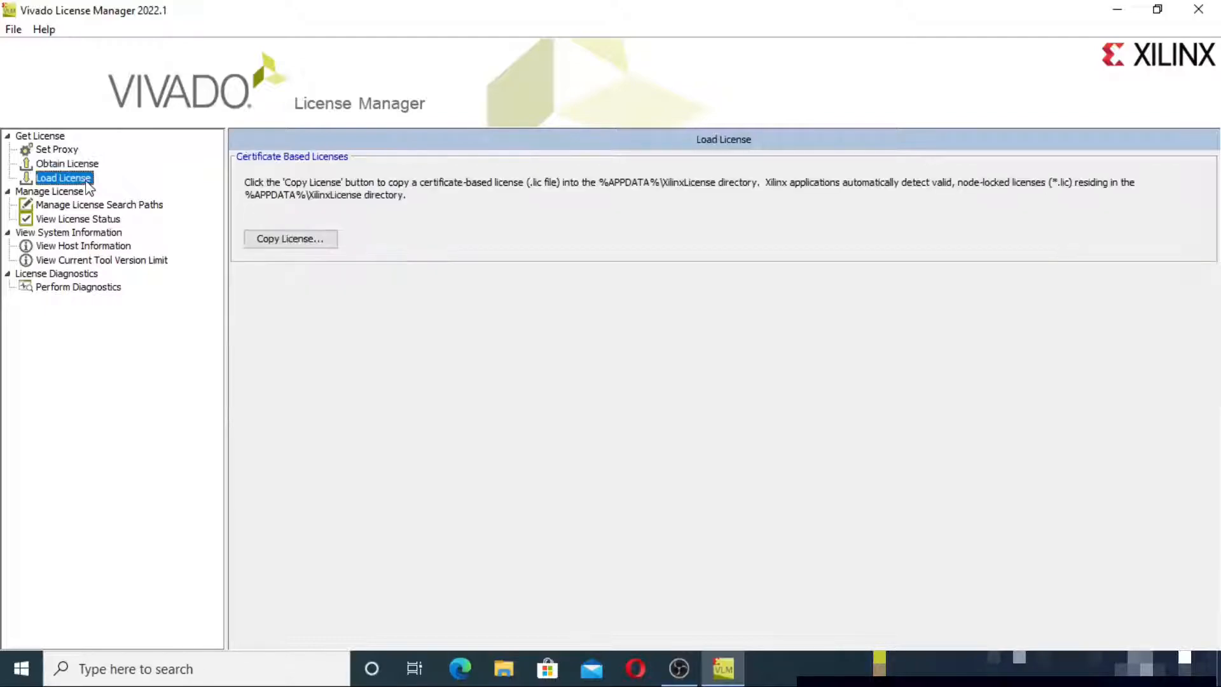
{"action": "left_click", "coordinate": [307, 239]}
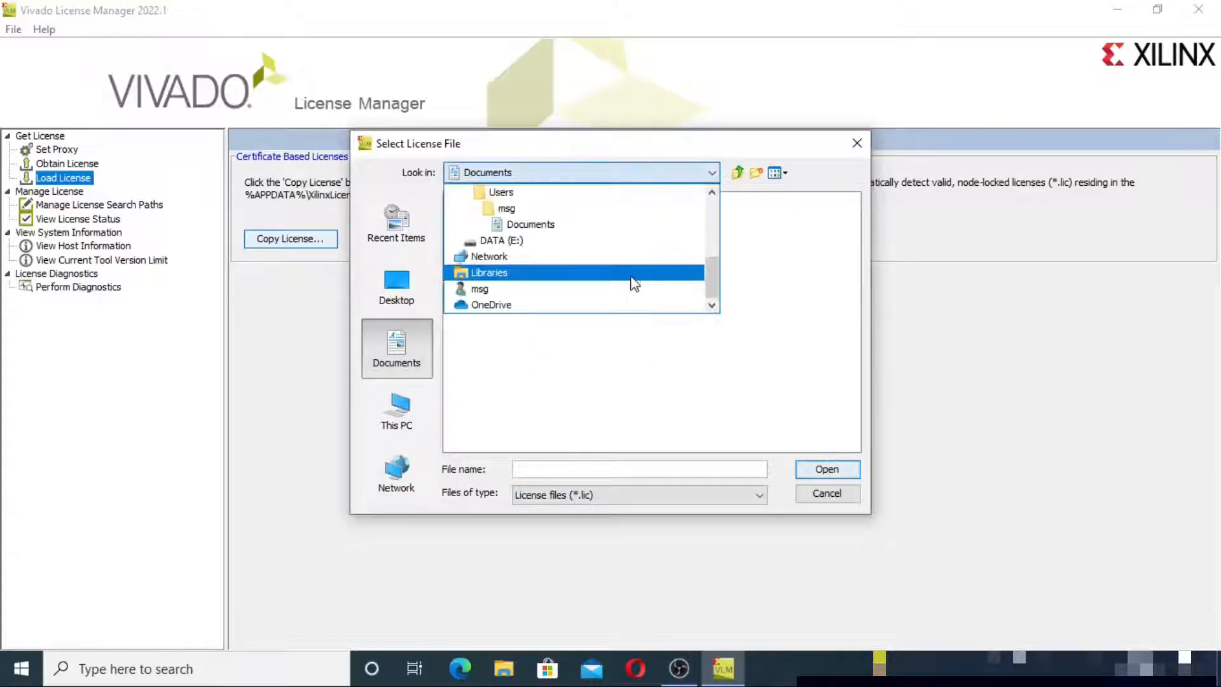
{"action": "left_click", "coordinate": [509, 240]}
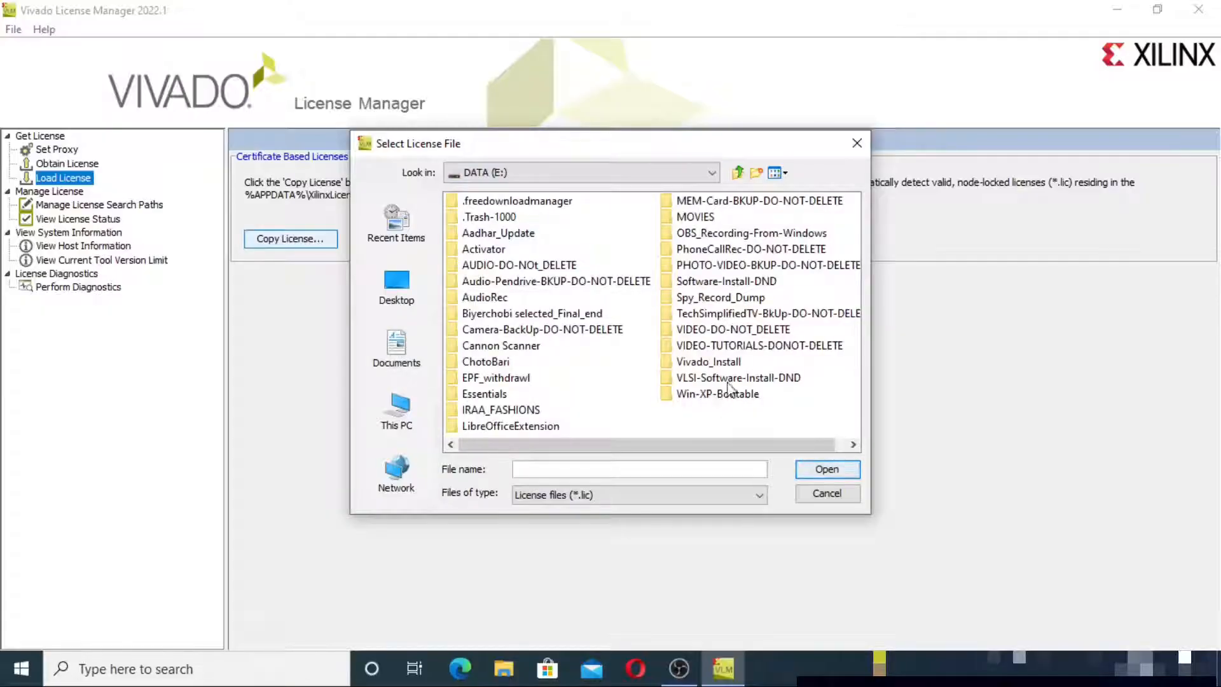
{"action": "double_click", "coordinate": [726, 362]}
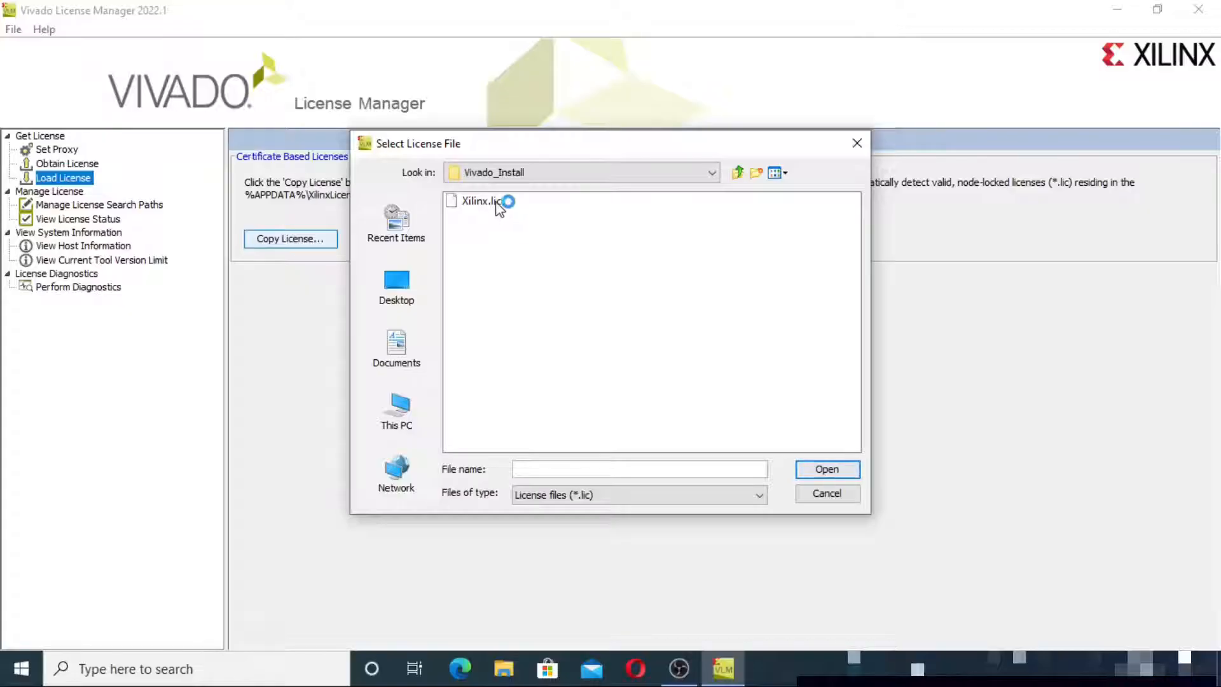
{"action": "left_click", "coordinate": [495, 202]}
{"action": "left_click", "coordinate": [827, 469]}
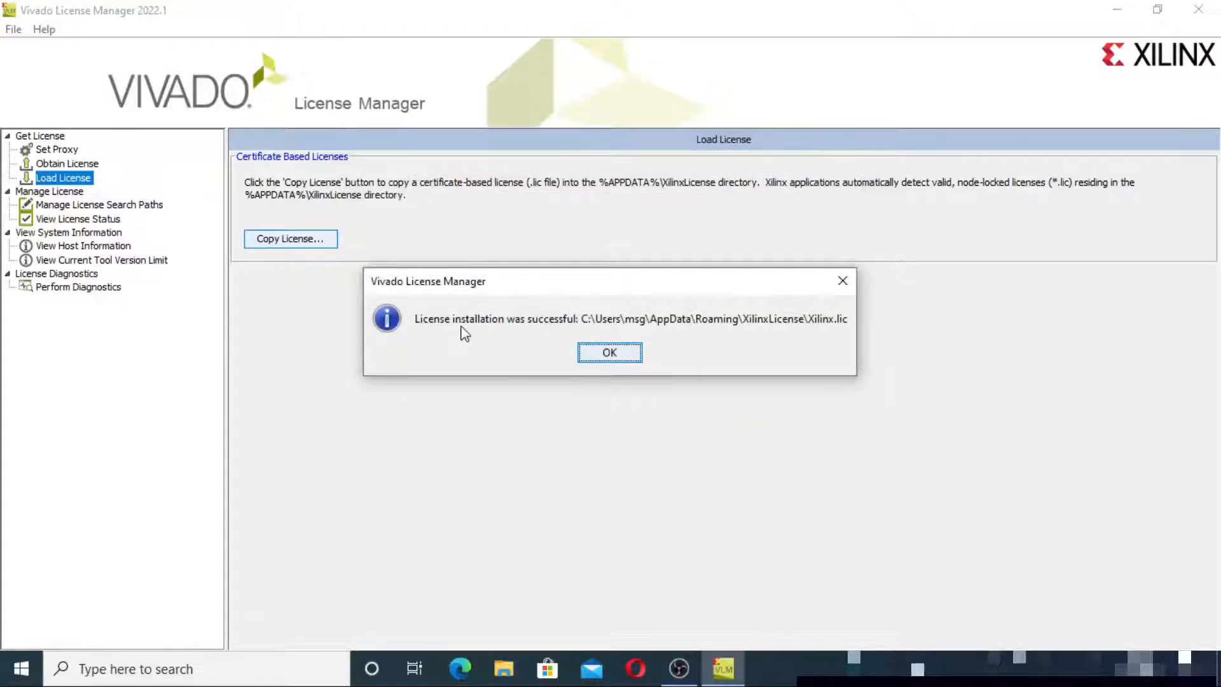
{"action": "left_click", "coordinate": [609, 355]}
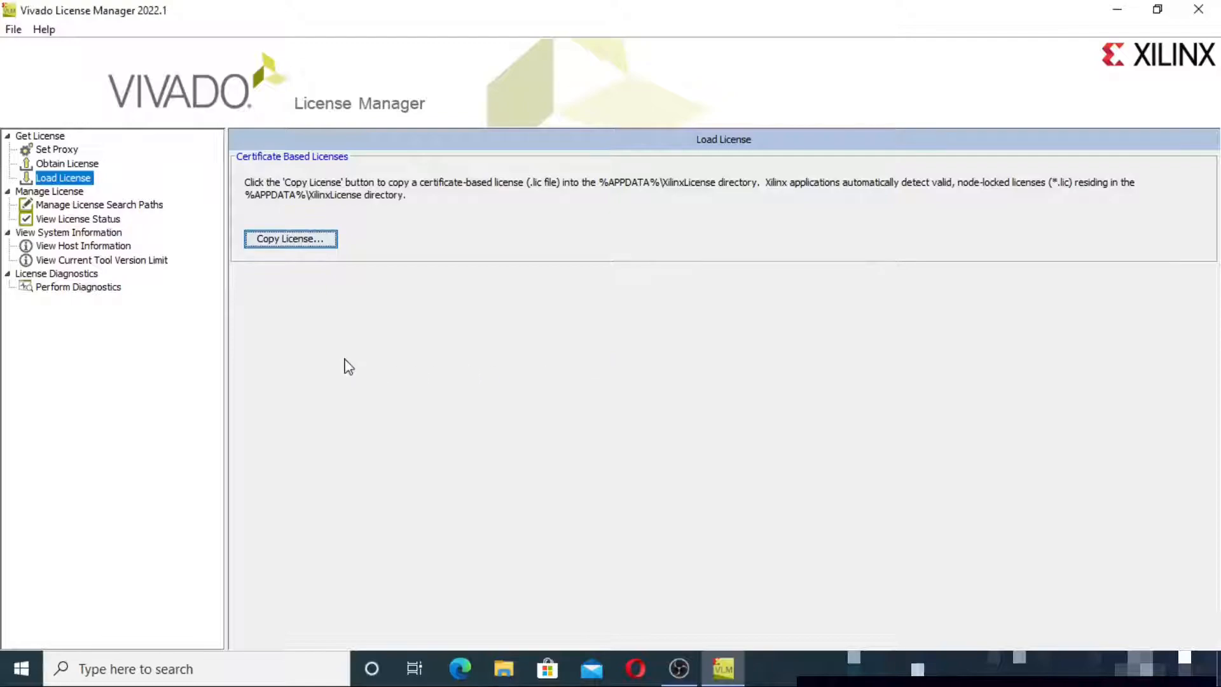
{"action": "left_click", "coordinate": [85, 225]}
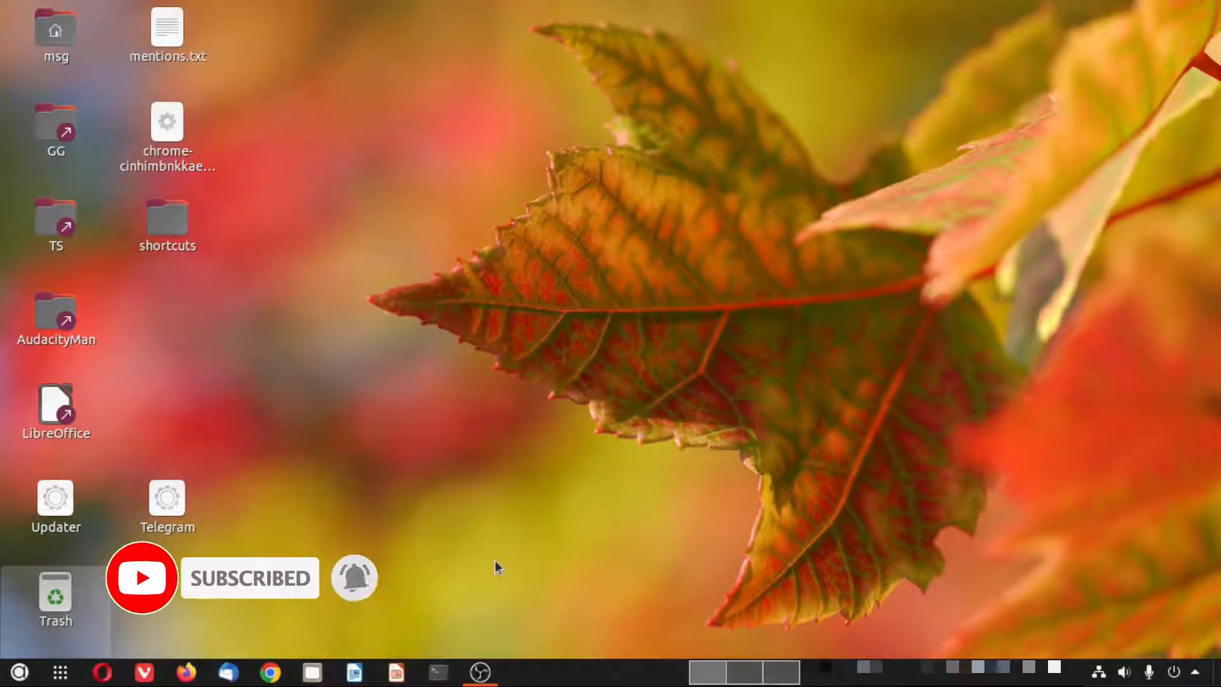
- On Linux, open a terminal and search /tools/Xilinx/ case-insensitively for names matching "vivado*", stopping the search once paths are listed
{"action": "left_click", "coordinate": [439, 670]}
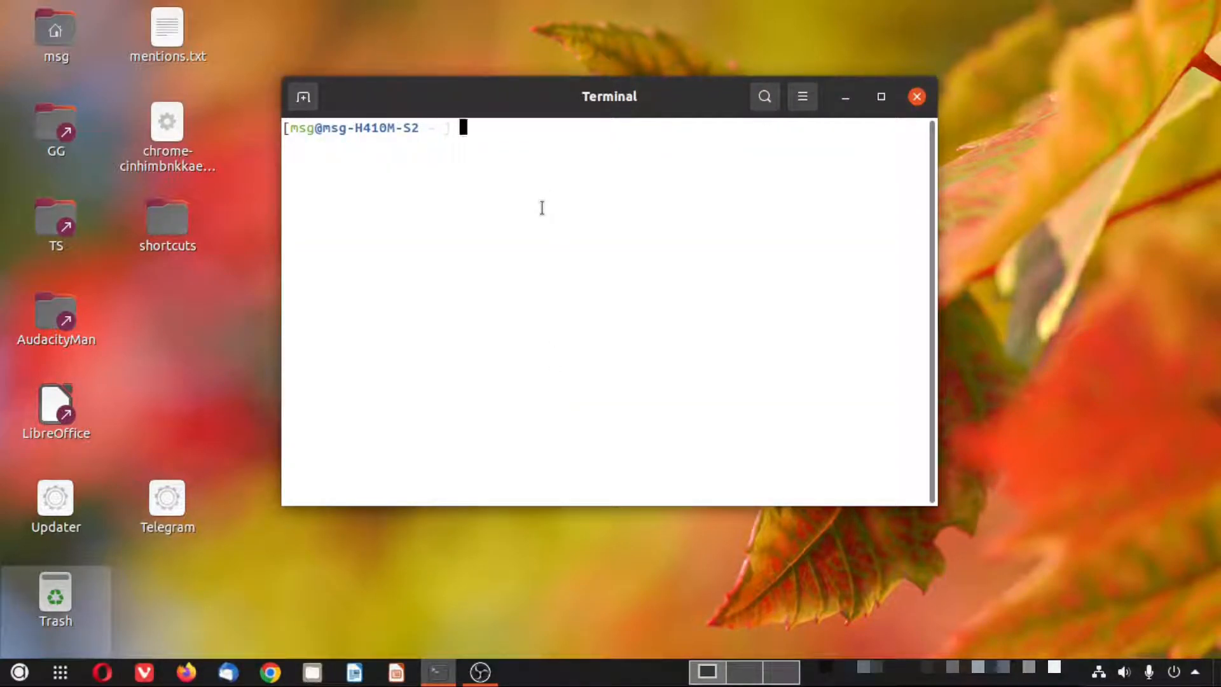
{"action": "type", "text": "find /tools"}
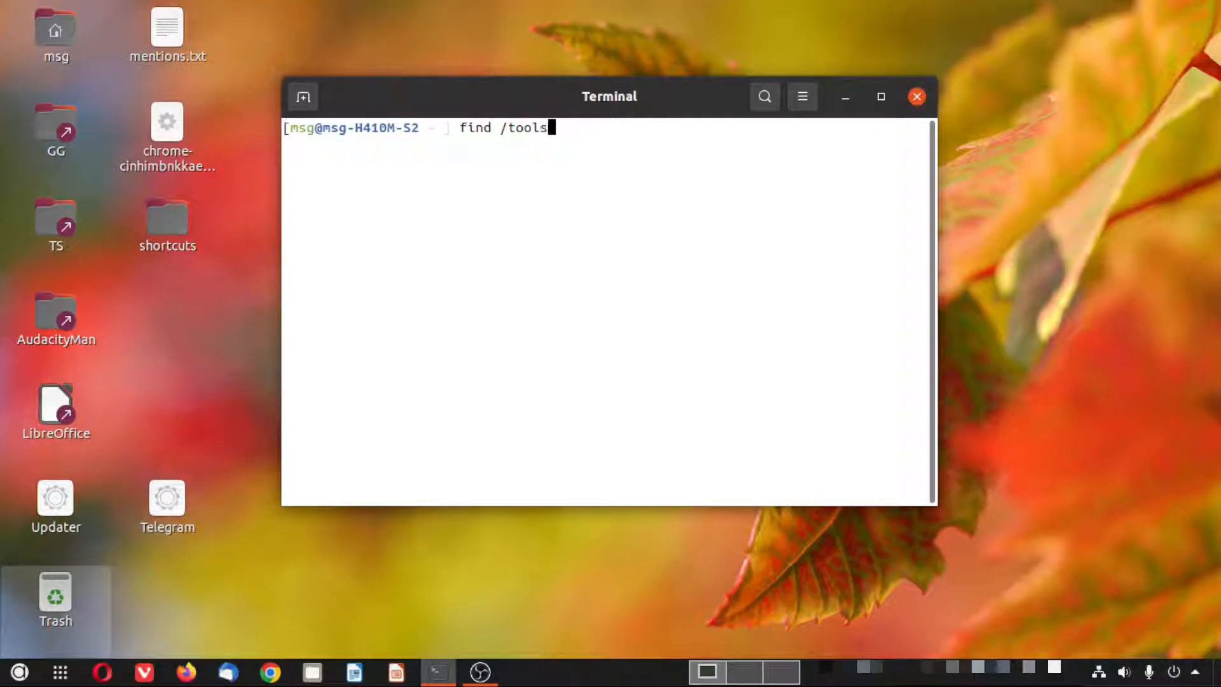
{"action": "type", "text": "/X"}
{"action": "key", "text": "Tab"}
{"action": "type", "text": "-iname"}
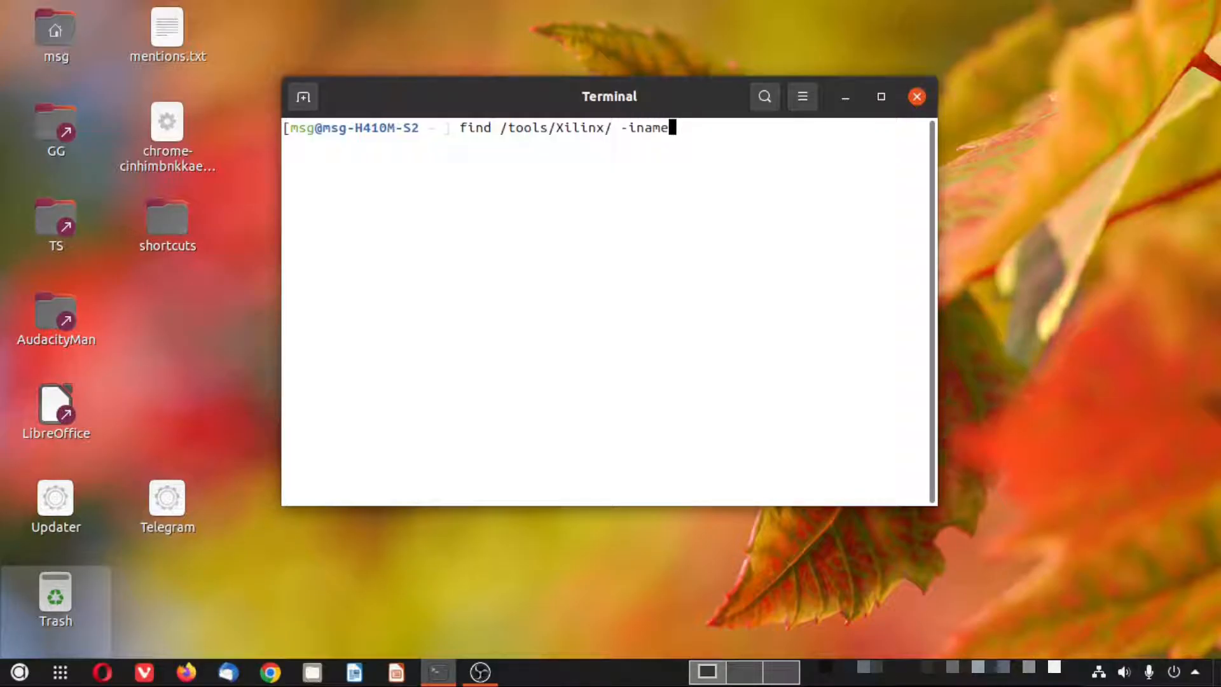
{"action": "type", "text": " \"vivado*"}
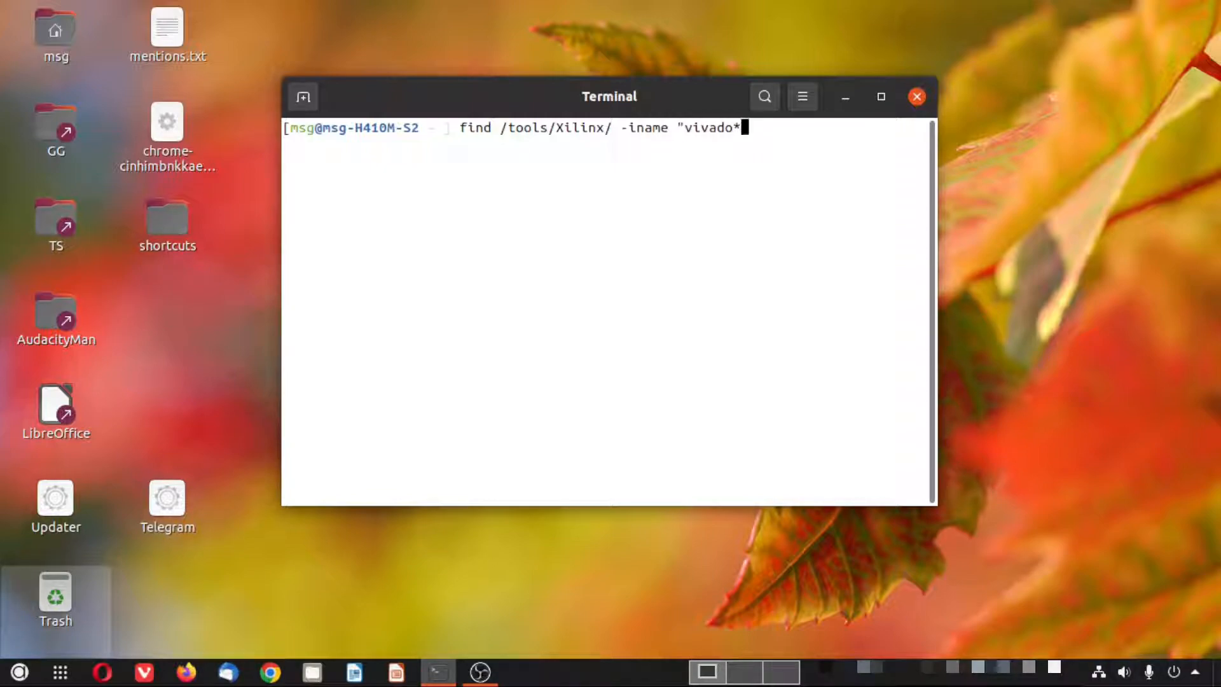
{"action": "type", "text": "\""}
{"action": "key", "text": "Return"}
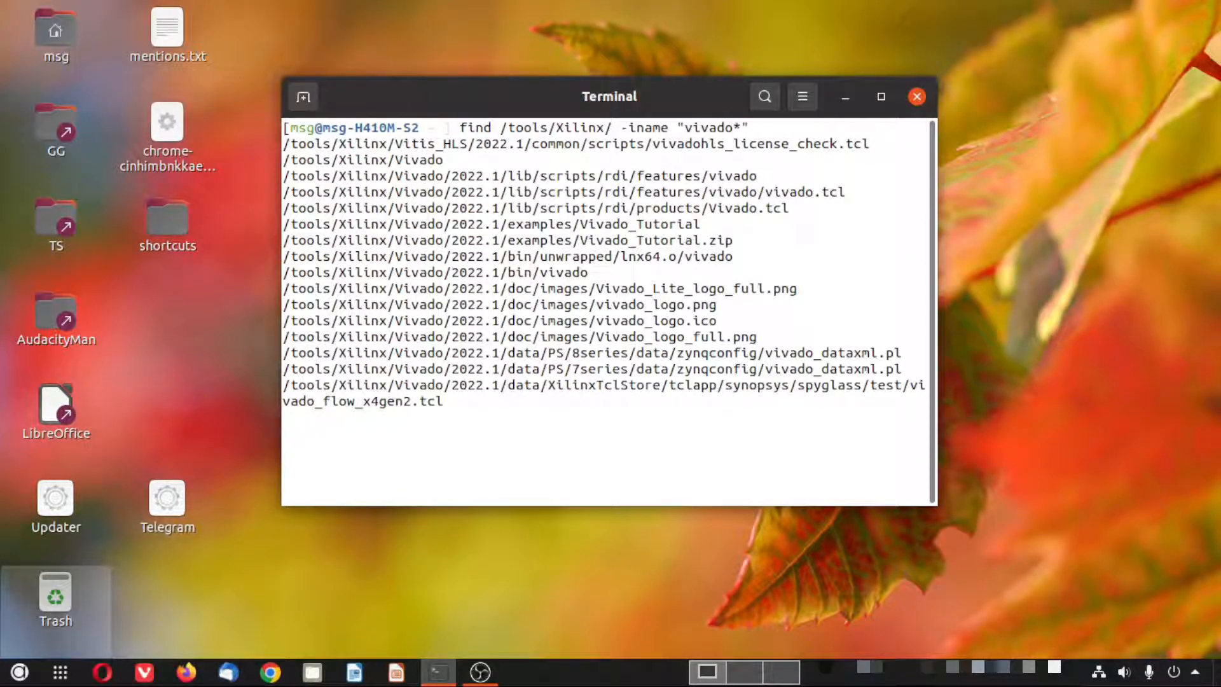
{"action": "key", "text": "ctrl+c"}
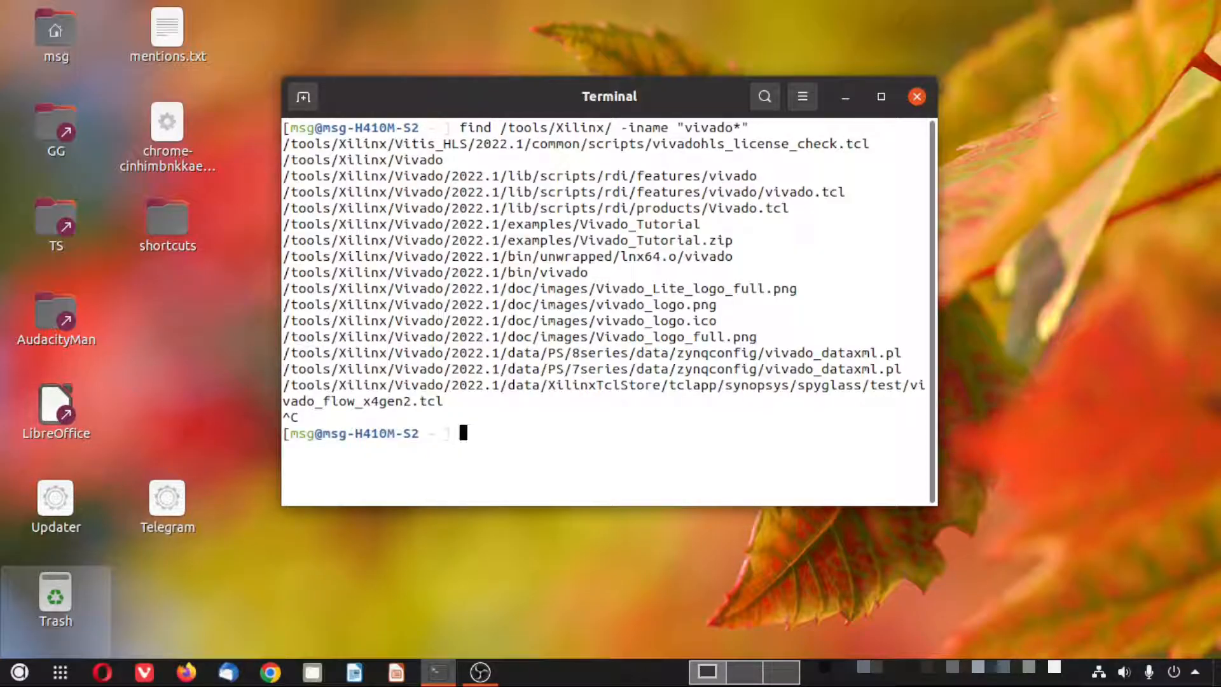
- Clear the terminal and search /tools/Xilinx/ case-insensitively for the exact name "vivado", stopping the search once paths are listed
{"action": "type", "text": "clear"}
{"action": "key", "text": "Return"}
{"action": "key", "text": "Up"}
{"action": "key", "text": "Up"}
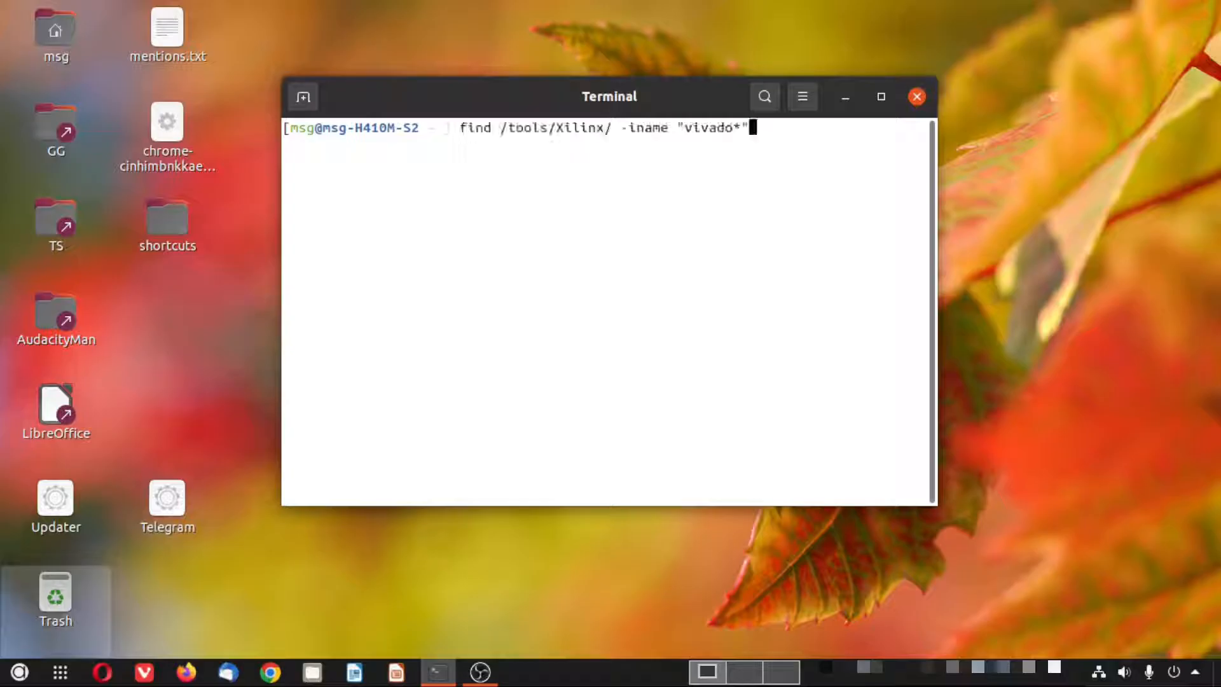
{"action": "key", "text": "Left"}
{"action": "key", "text": "BackSpace"}
{"action": "double_click", "coordinate": [481, 127]}
{"action": "double_click", "coordinate": [599, 127]}
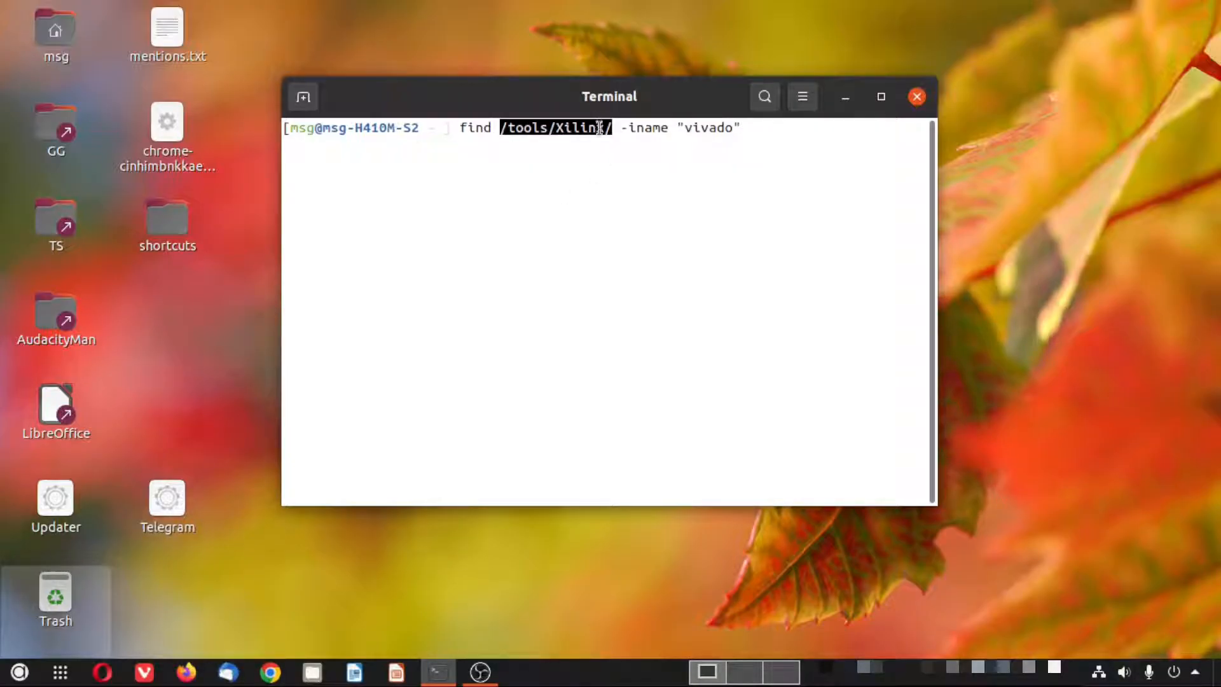
{"action": "double_click", "coordinate": [711, 127]}
{"action": "left_click", "coordinate": [813, 261]}
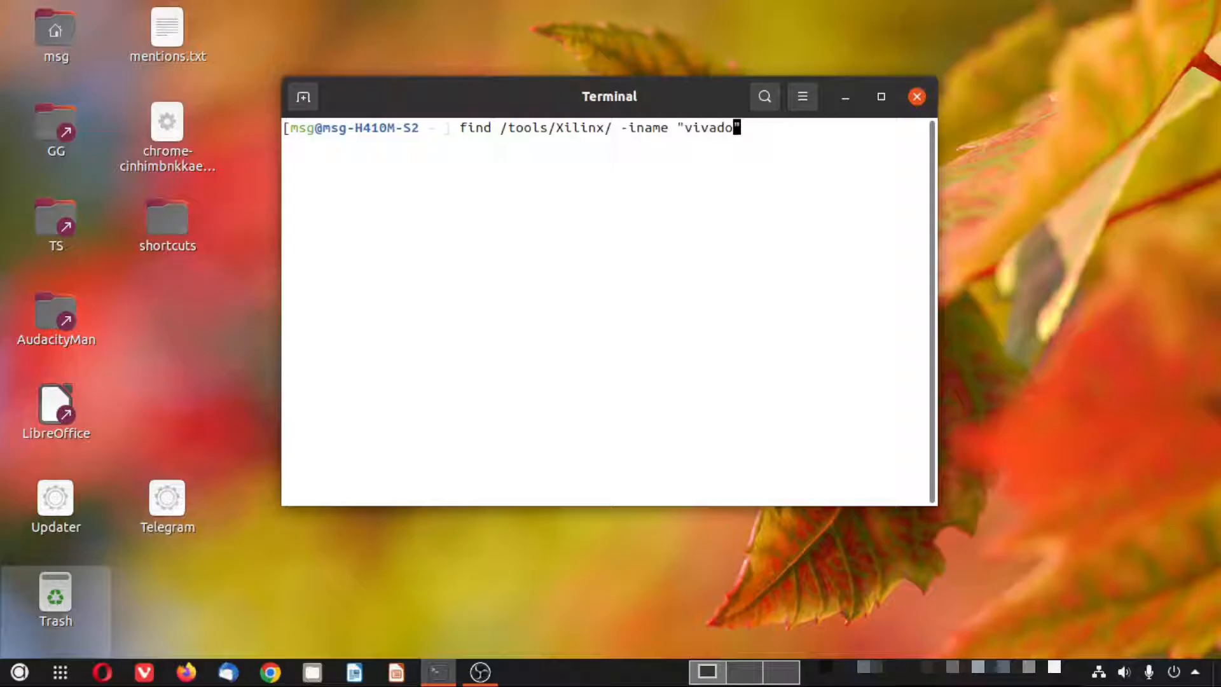
{"action": "key", "text": "Return"}
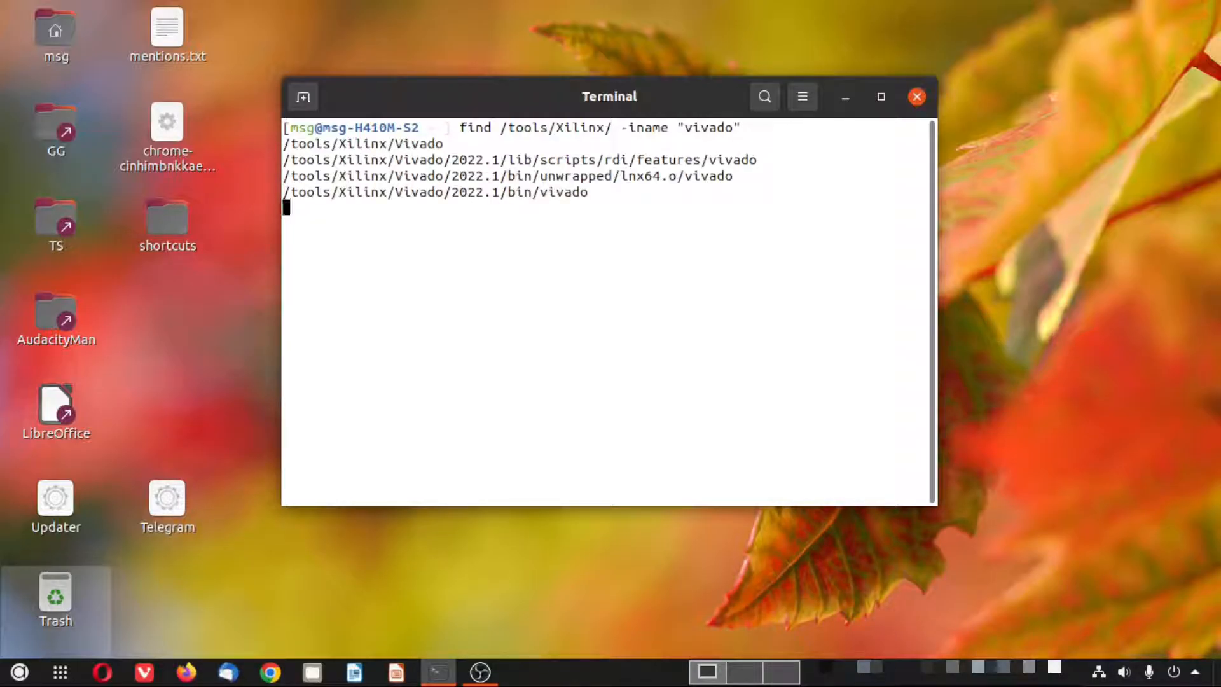
{"action": "key", "text": "ctrl+c"}
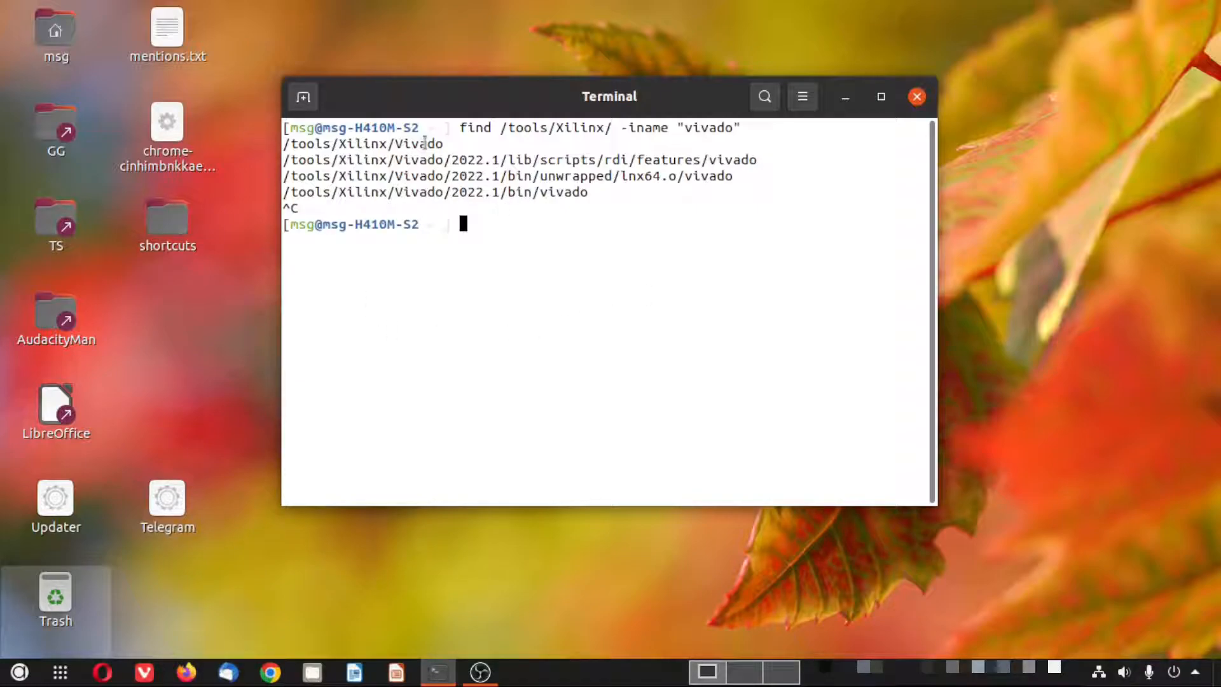
- Examine the listed paths to identify the Vivado launcher inside the 2022.1 bin folder
{"action": "double_click", "coordinate": [424, 143]}
{"action": "double_click", "coordinate": [553, 193]}
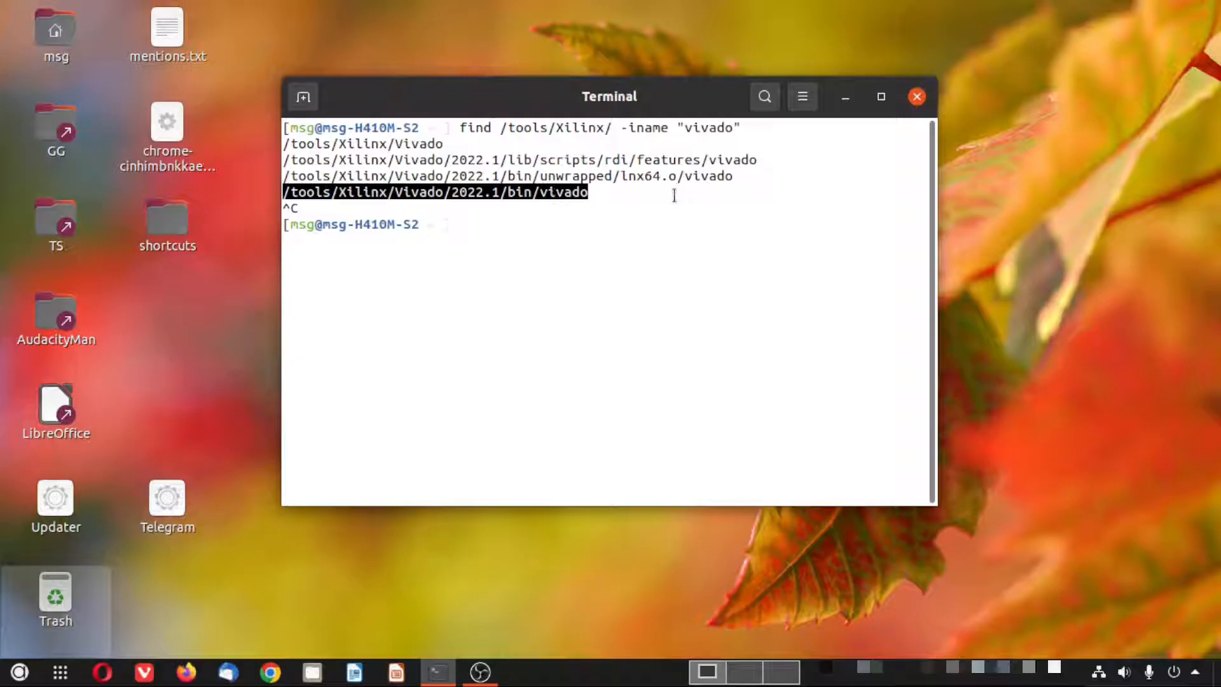
{"action": "left_click", "coordinate": [637, 202]}
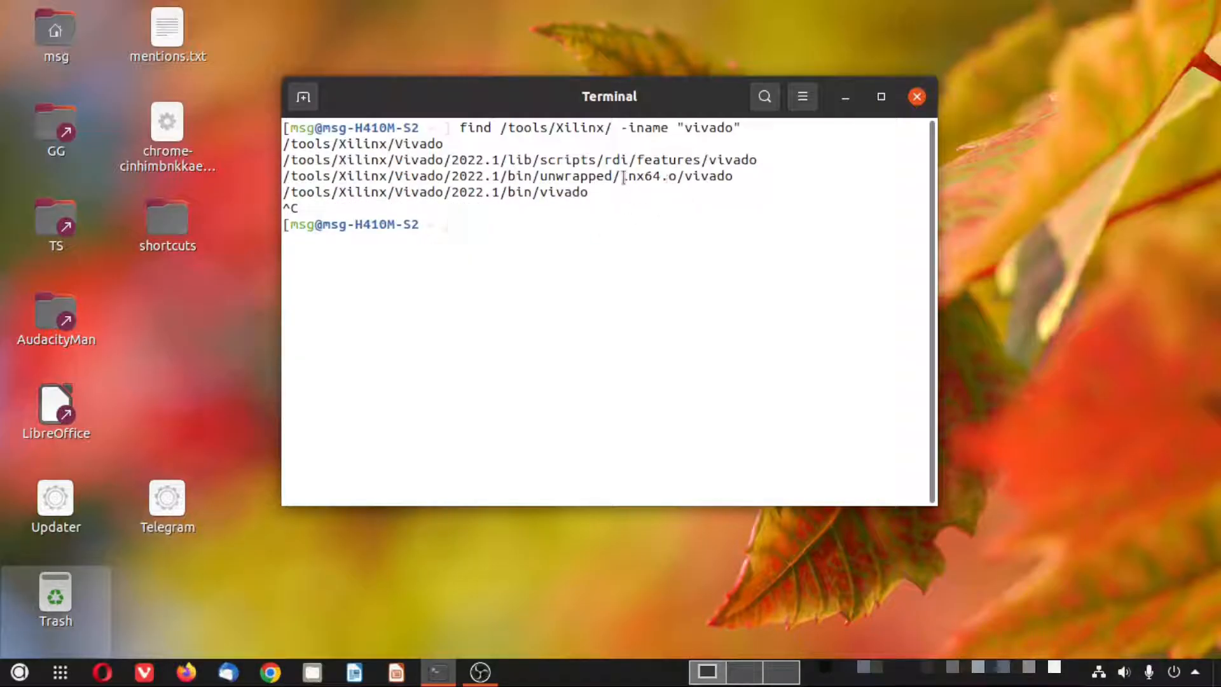
{"action": "double_click", "coordinate": [672, 176]}
{"action": "left_click", "coordinate": [646, 167]}
{"action": "double_click", "coordinate": [540, 190]}
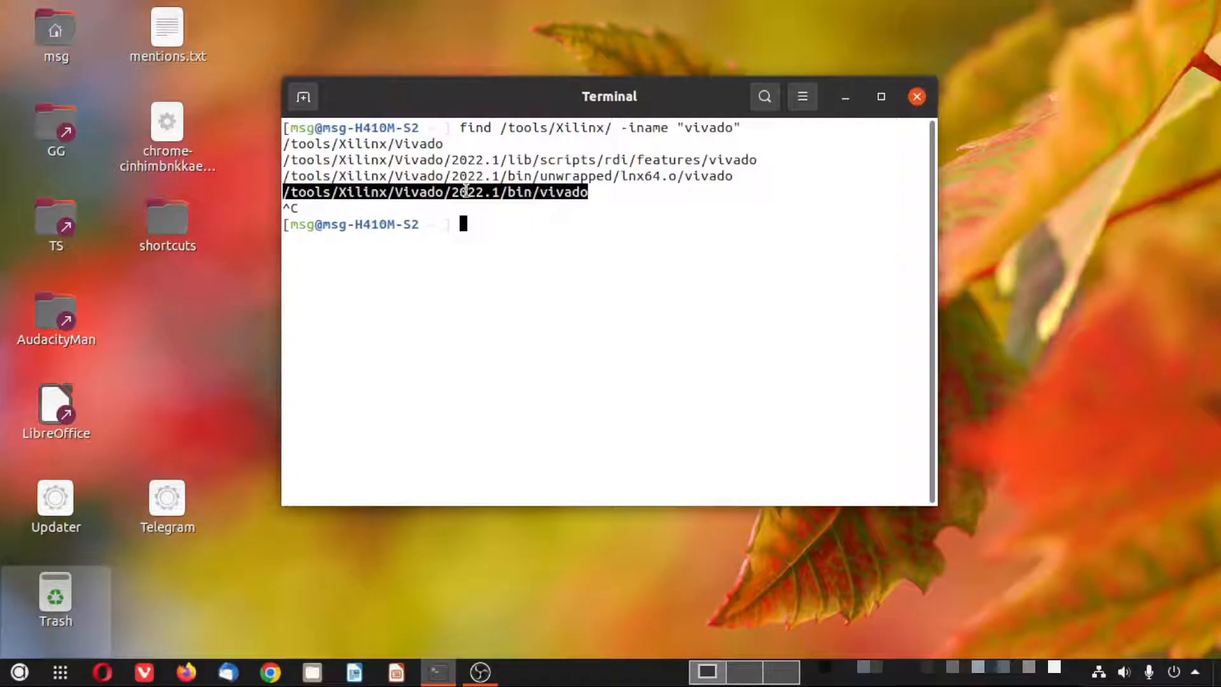
{"action": "double_click", "coordinate": [466, 190]}
{"action": "left_click", "coordinate": [548, 199]}
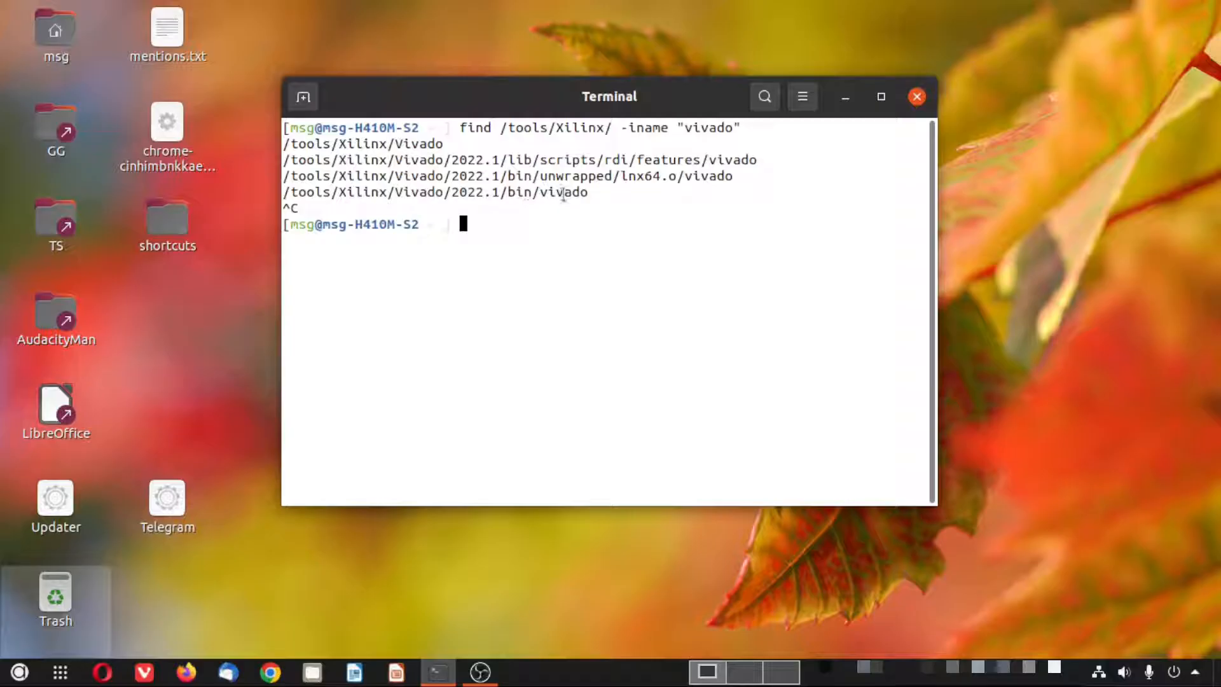
- Copy the path /tools/Xilinx/Vivado/2022.1/bin/vivado to the prompt and run it as a background process
{"action": "double_click", "coordinate": [564, 192]}
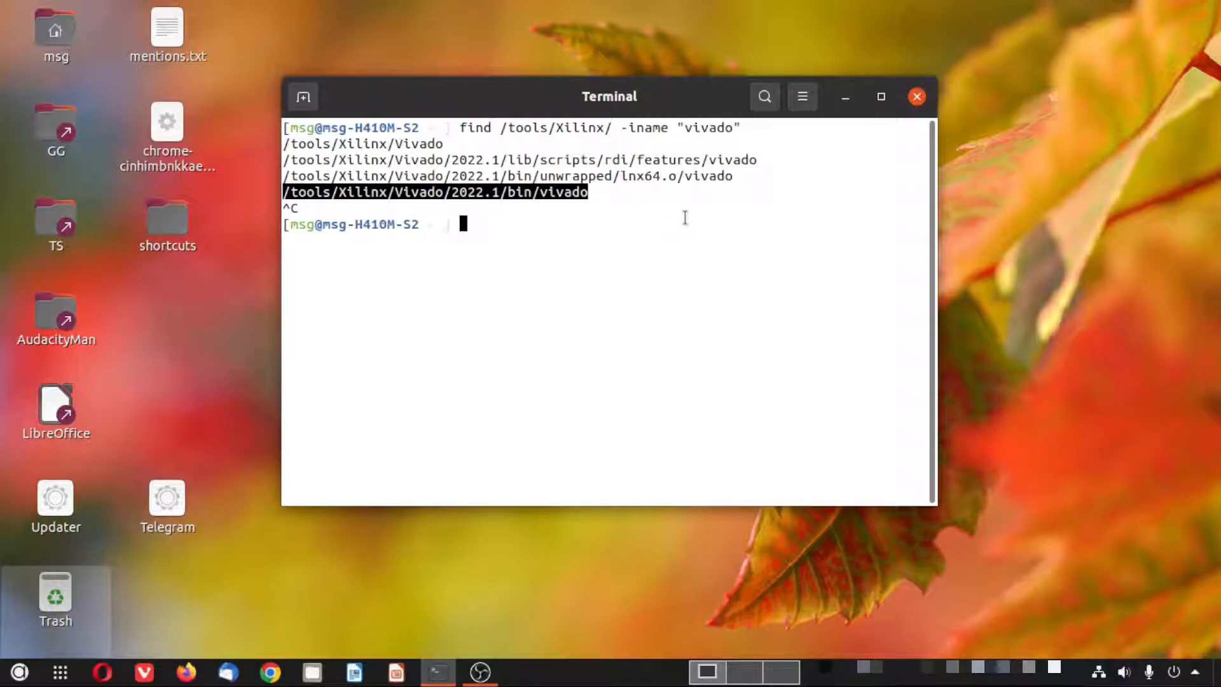
{"action": "middle_click", "coordinate": [683, 216]}
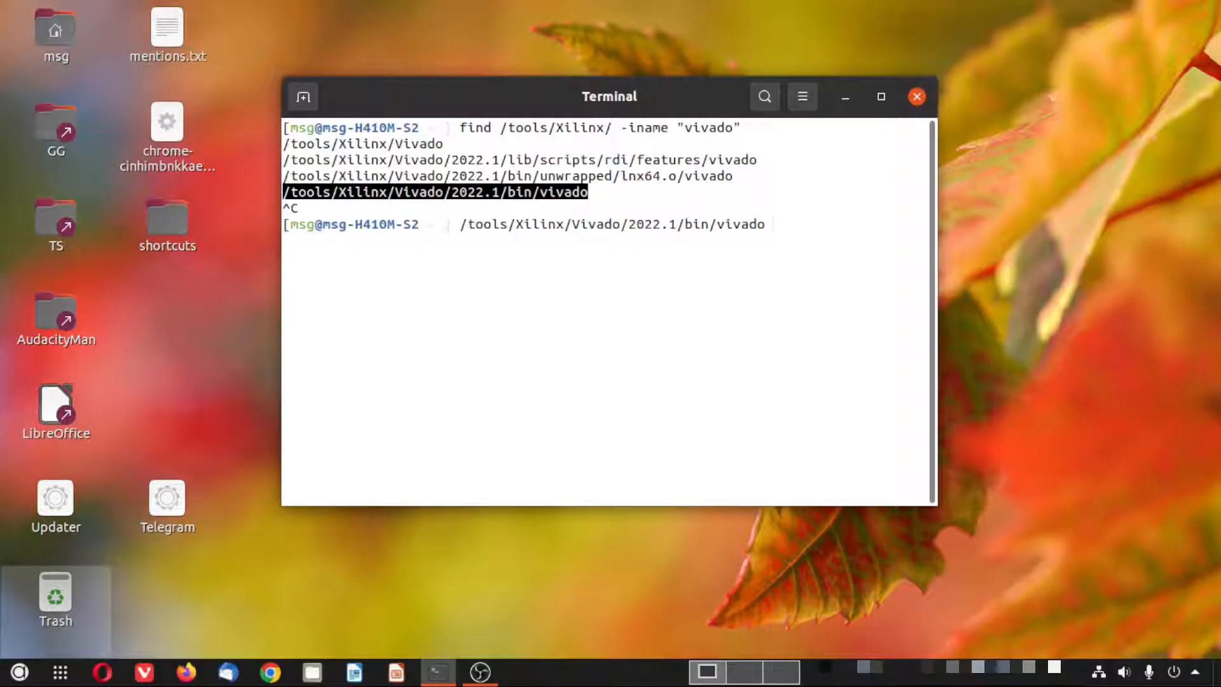
{"action": "type", "text": "&"}
{"action": "key", "text": "Return"}
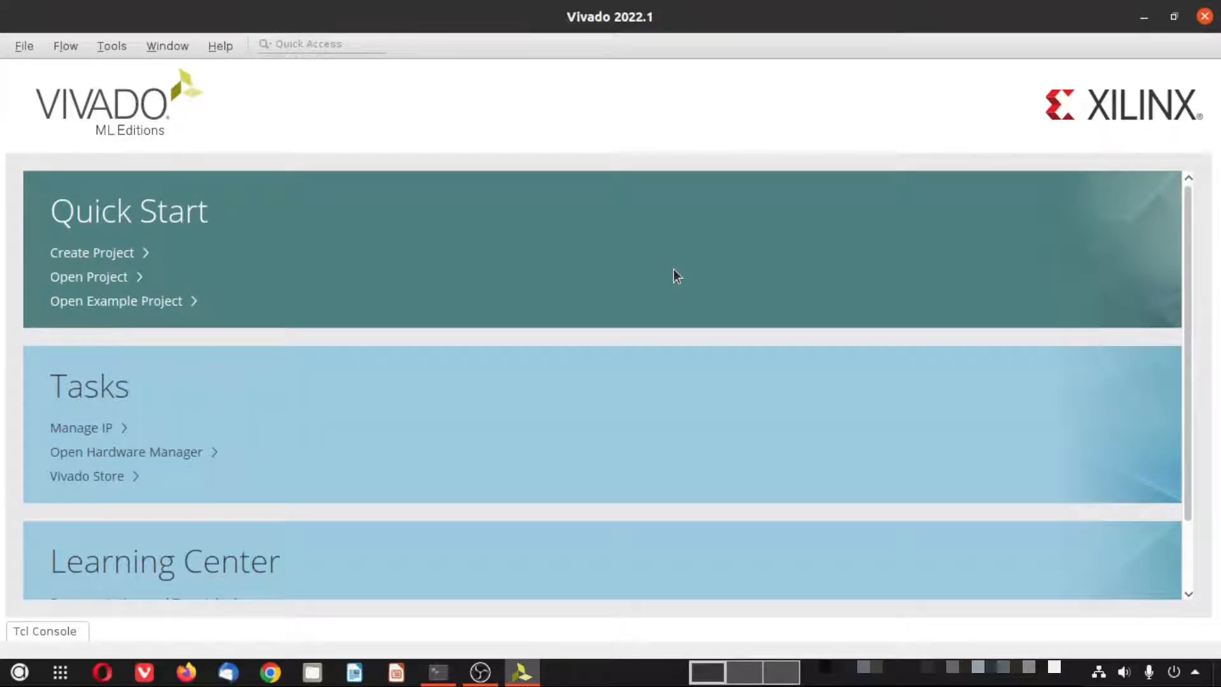
- Review the version and legal information in About Vivado, close it and exit Vivado
{"action": "left_click", "coordinate": [220, 45]}
{"action": "left_click", "coordinate": [331, 343]}
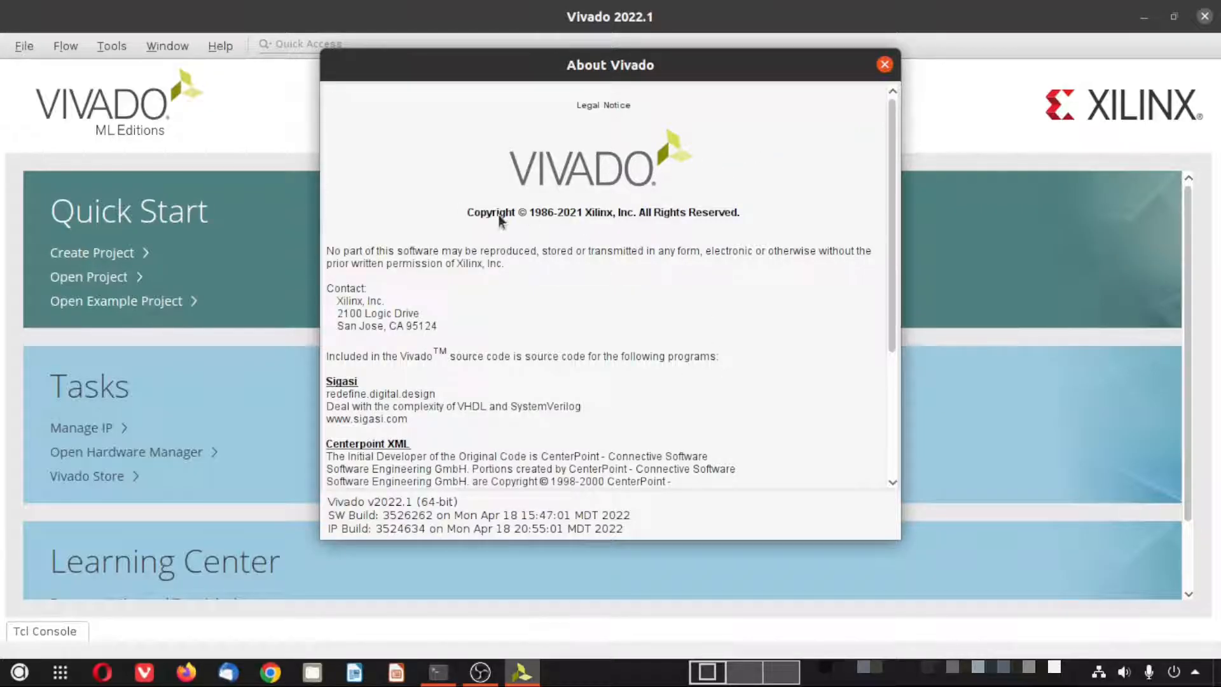
{"action": "scroll", "coordinate": [492, 226], "scroll_direction": "down", "scroll_amount": 5}
{"action": "scroll", "coordinate": [572, 383], "scroll_direction": "up", "scroll_amount": 5}
{"action": "left_click", "coordinate": [883, 64]}
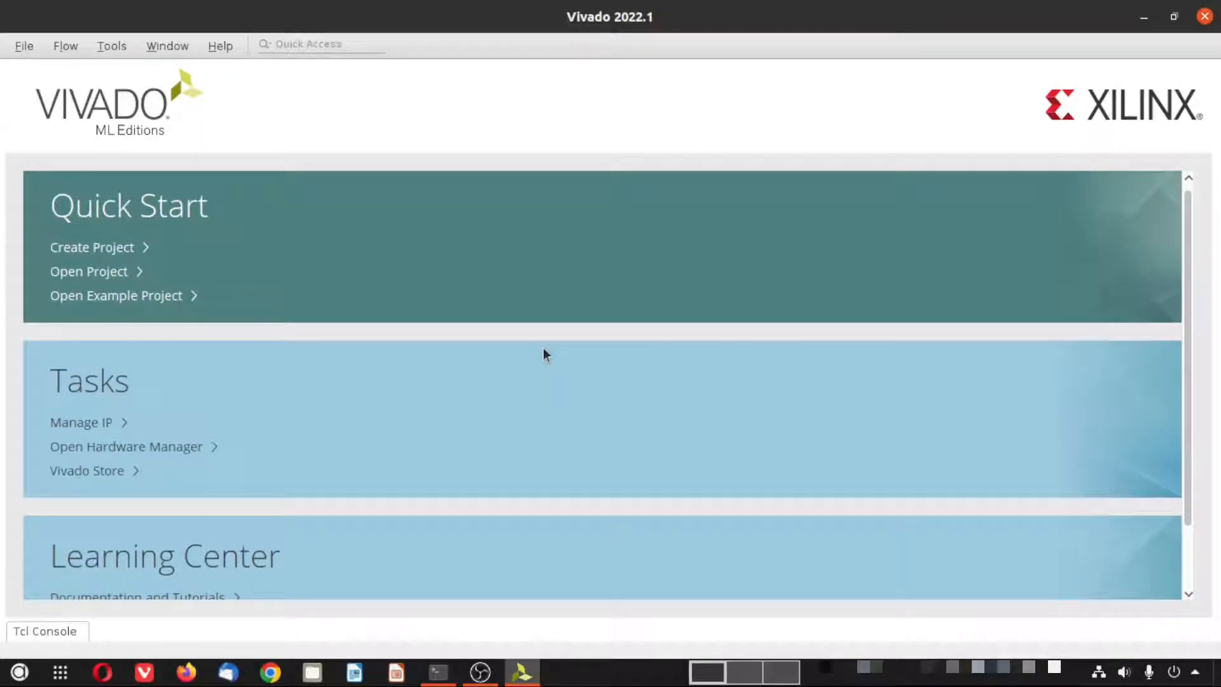
{"action": "left_click", "coordinate": [1204, 16]}
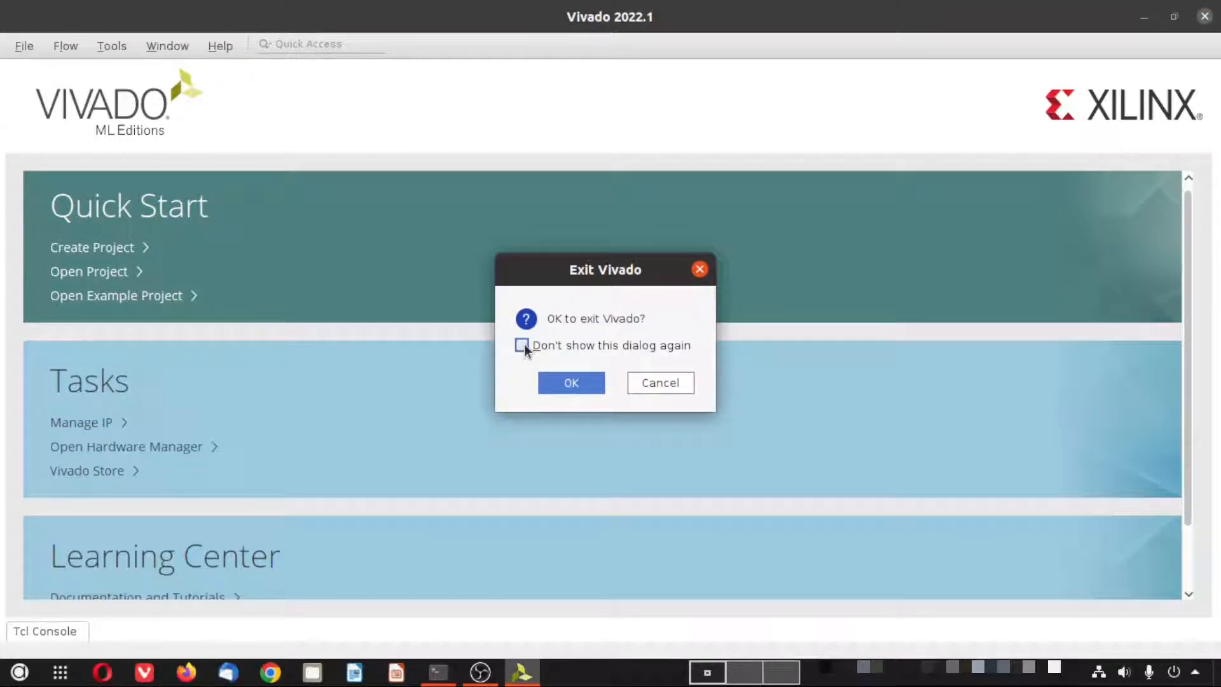
{"action": "left_click", "coordinate": [571, 382]}
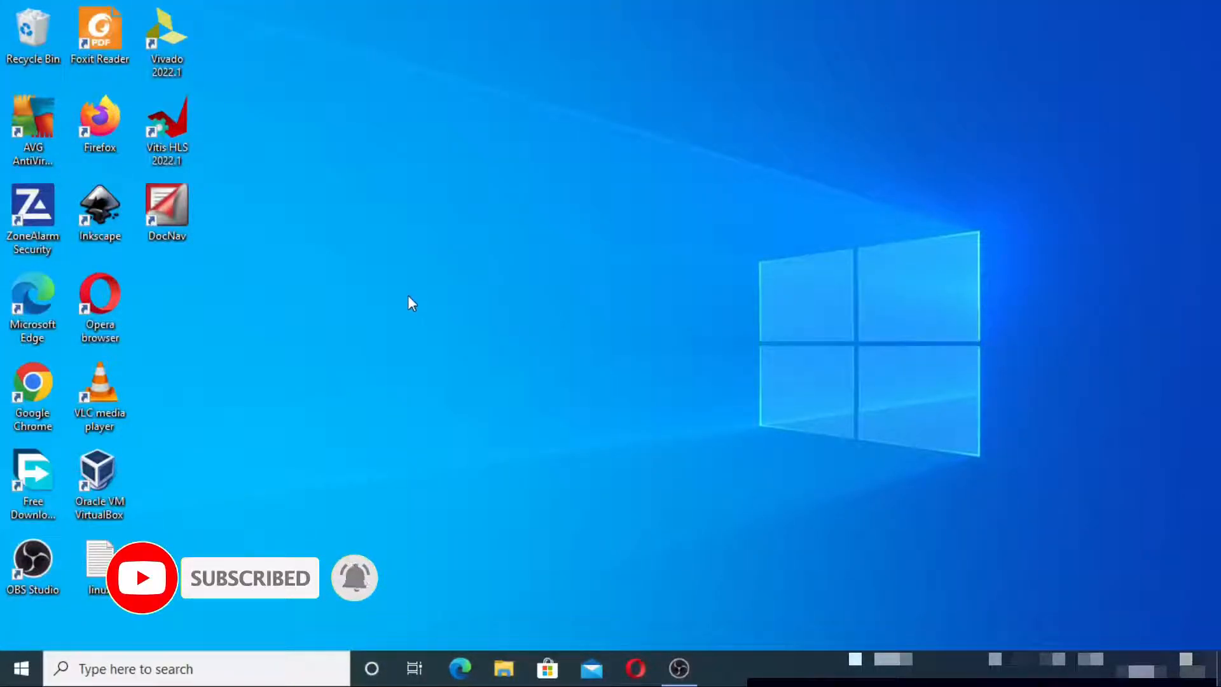
- On Windows, launch Vivado 2022.1 from the desktop and review its About Vivado information, closing it when done
{"action": "double_click", "coordinate": [169, 39]}
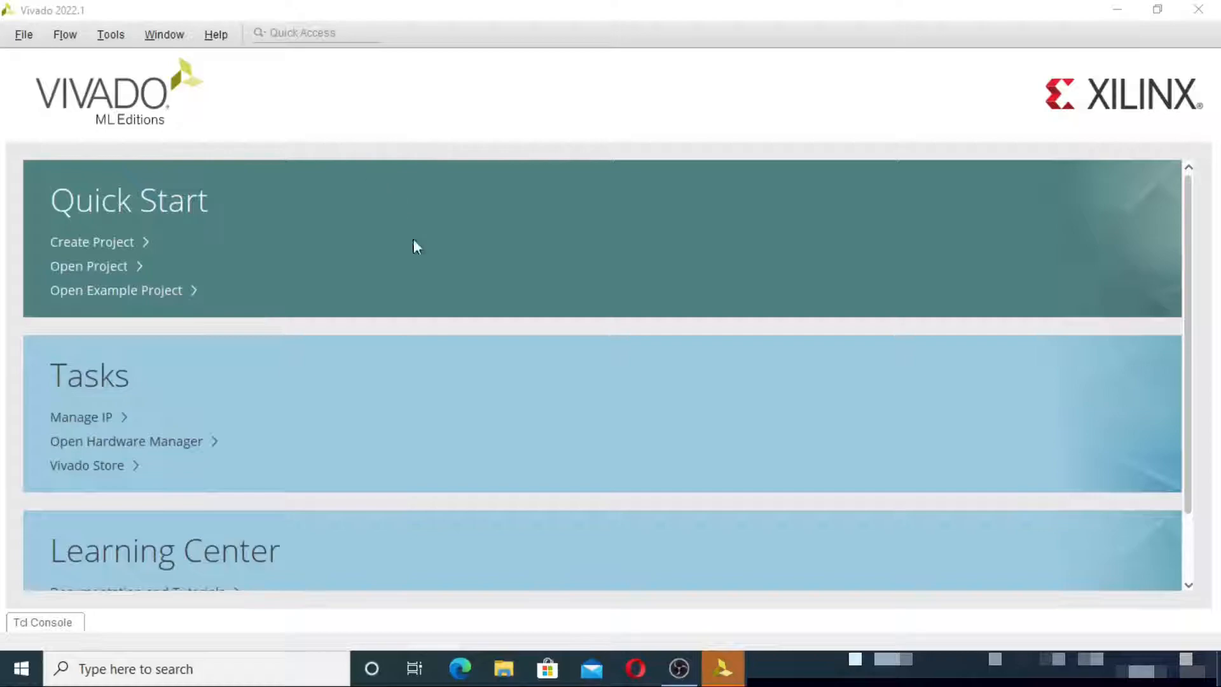
{"action": "left_click", "coordinate": [219, 37]}
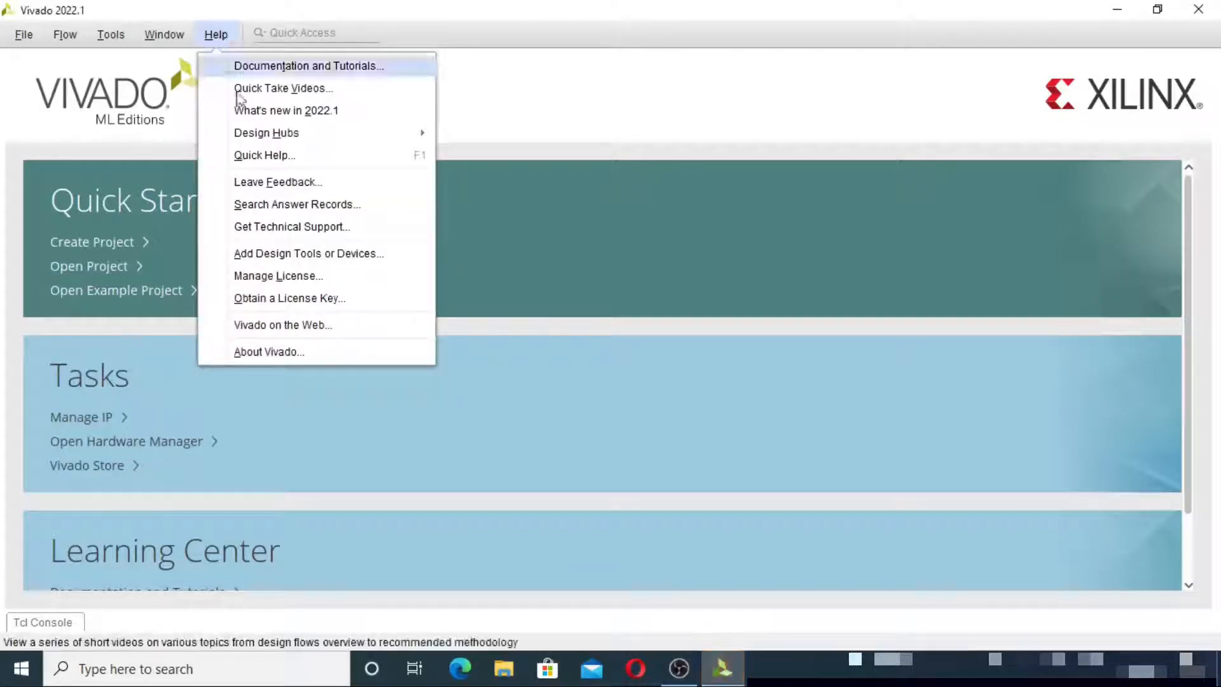
{"action": "left_click", "coordinate": [357, 354]}
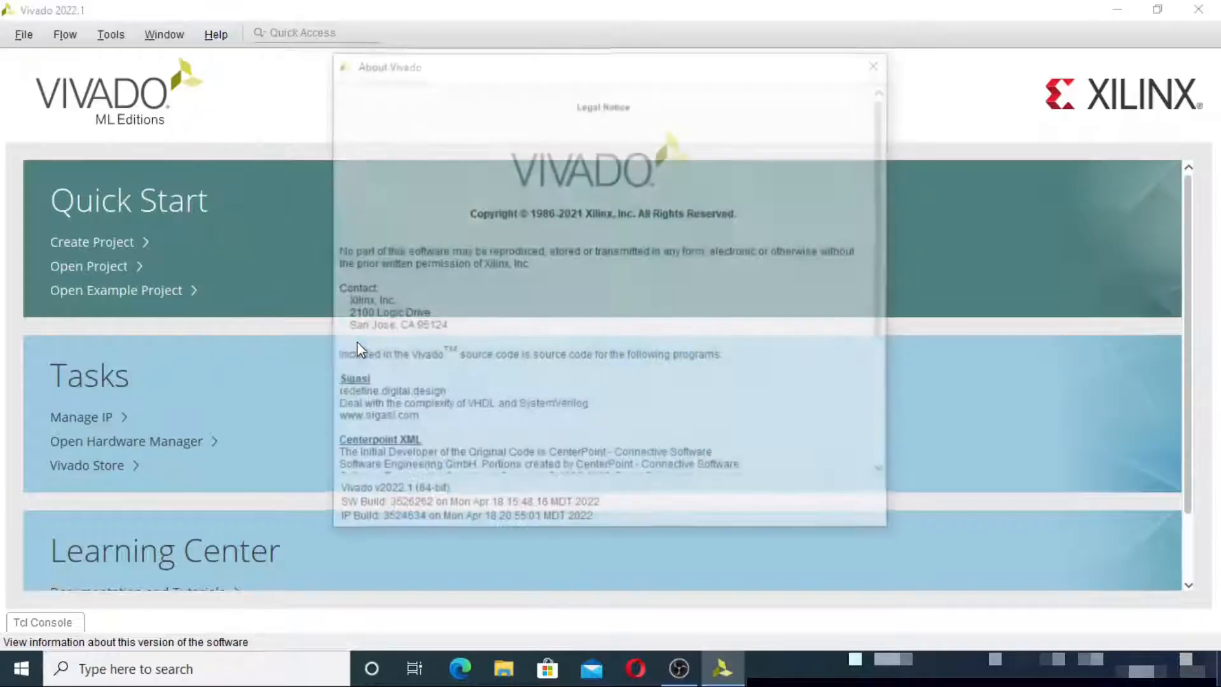
{"action": "scroll", "coordinate": [553, 280], "scroll_direction": "down", "scroll_amount": 1}
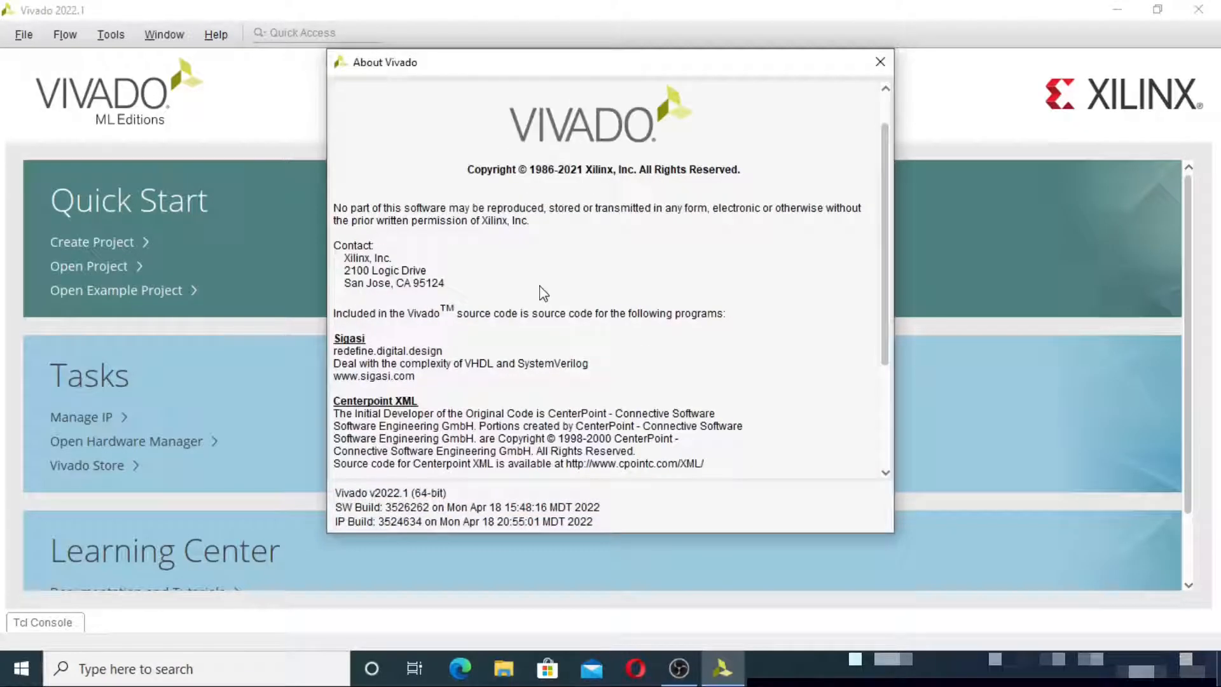
{"action": "scroll", "coordinate": [543, 294], "scroll_direction": "down", "scroll_amount": 4}
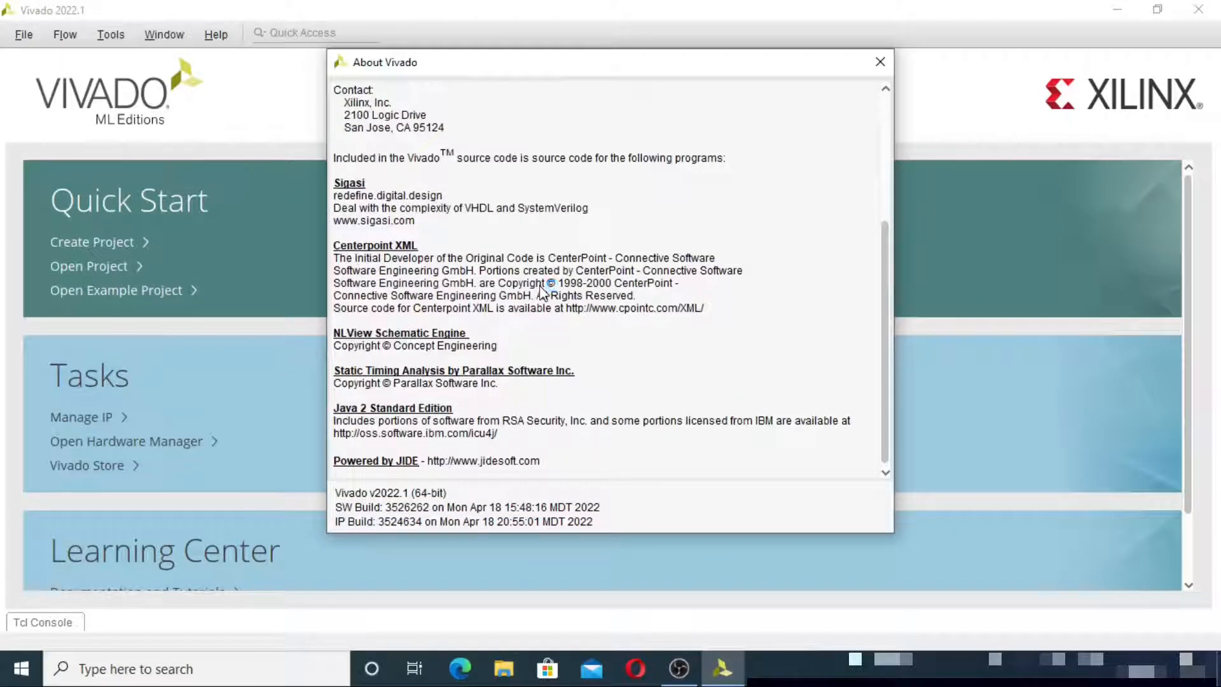
{"action": "scroll", "coordinate": [542, 293], "scroll_direction": "up", "scroll_amount": 4}
{"action": "scroll", "coordinate": [542, 294], "scroll_direction": "down", "scroll_amount": 4}
{"action": "scroll", "coordinate": [688, 304], "scroll_direction": "up", "scroll_amount": 5}
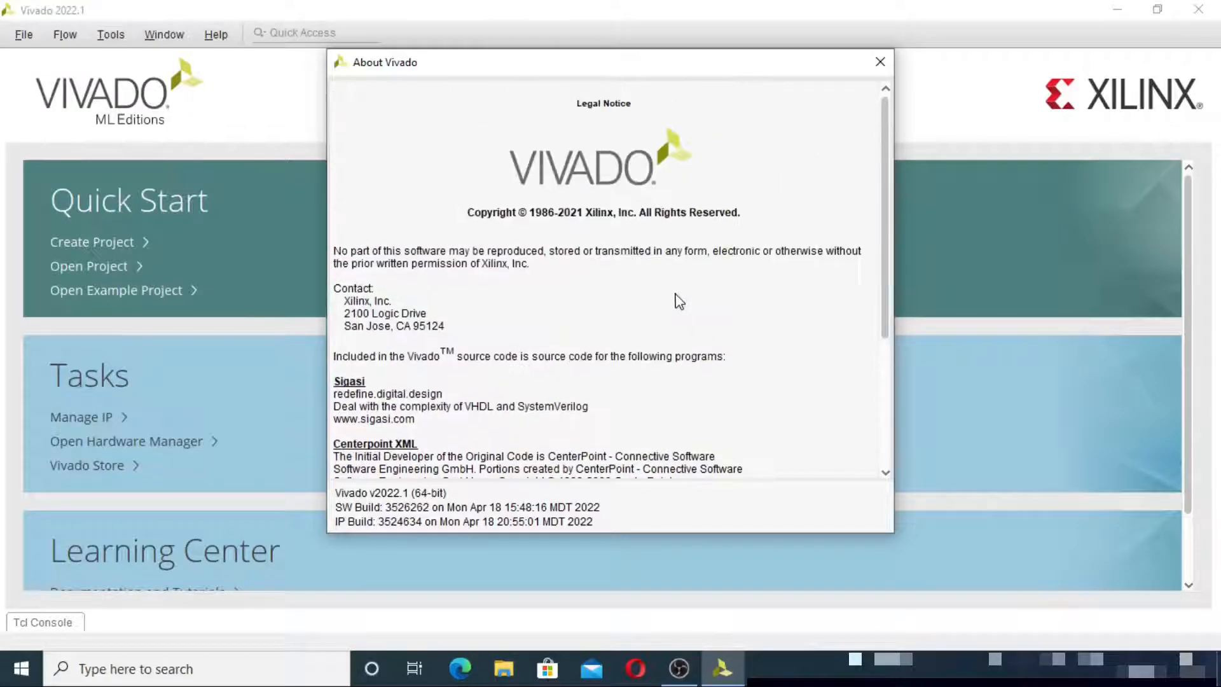
{"action": "left_click", "coordinate": [878, 63]}
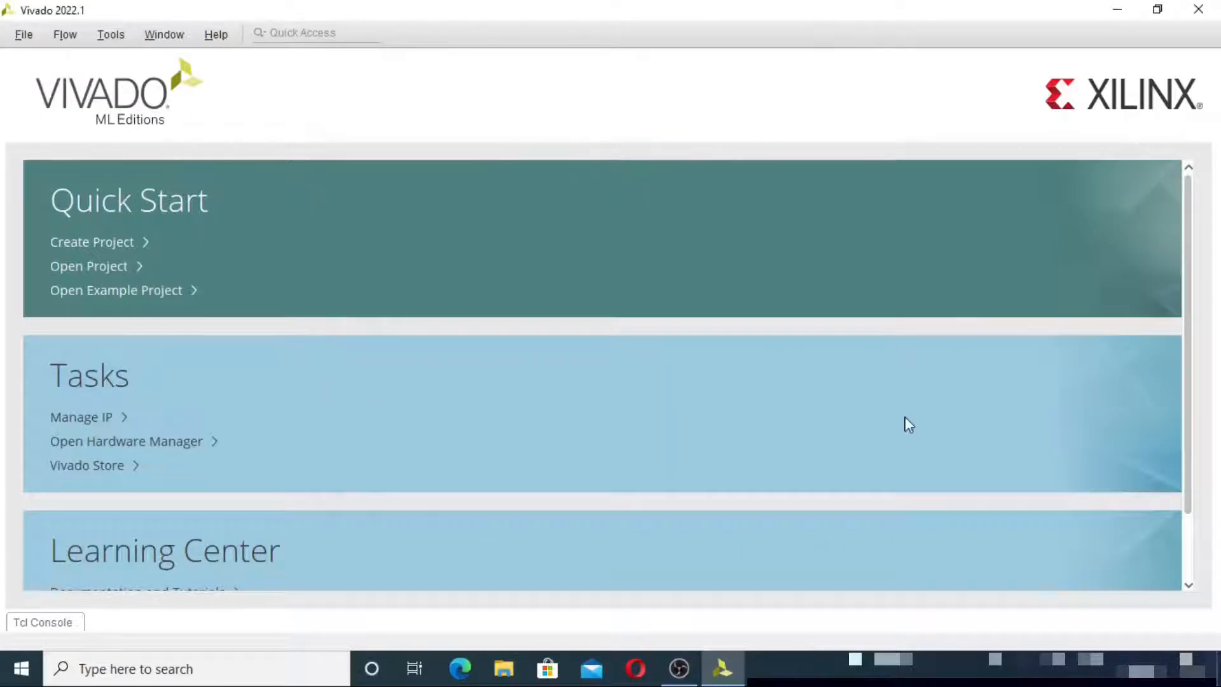
{"action": "scroll", "coordinate": [903, 426], "scroll_direction": "down", "scroll_amount": 1}
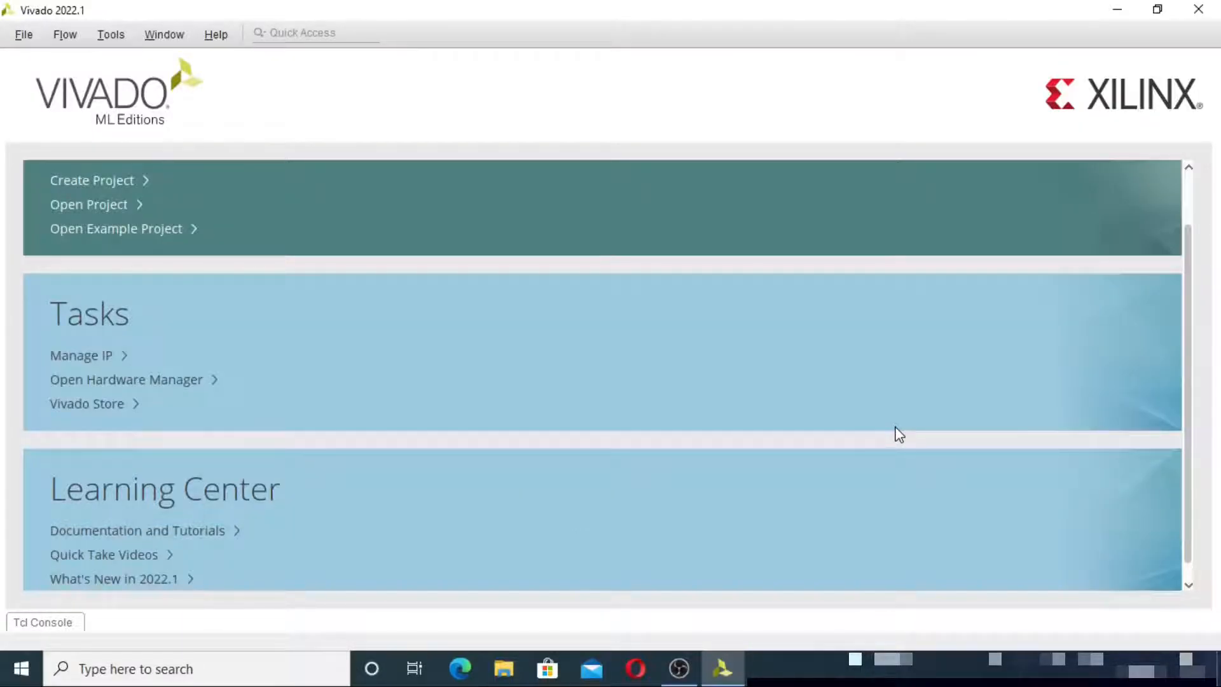